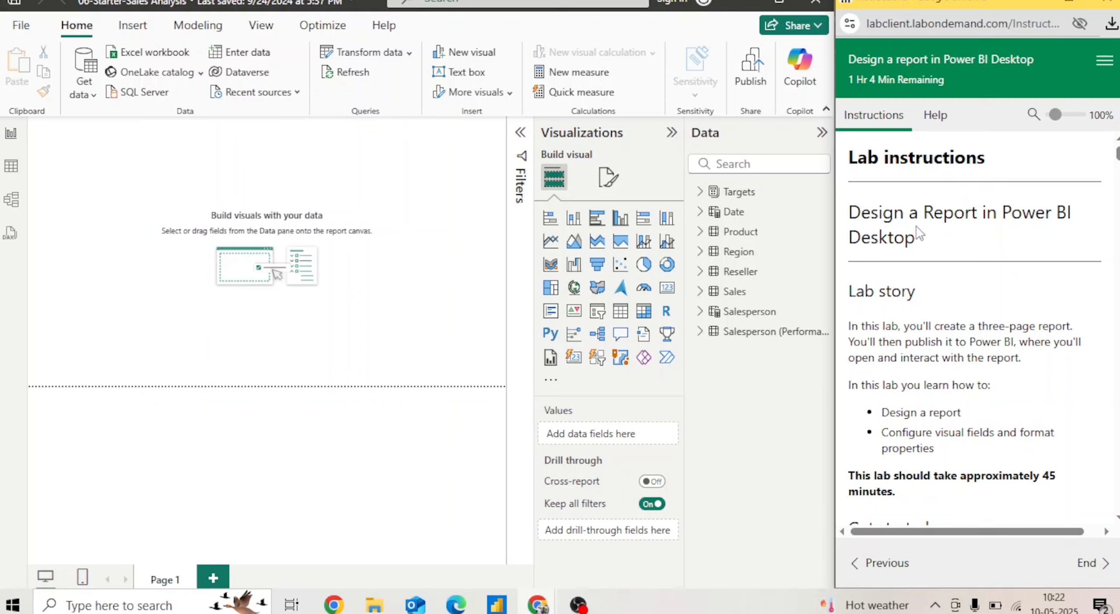
- Rename the report page Page 1 as Overview
scroll(975, 337, "down", 5)
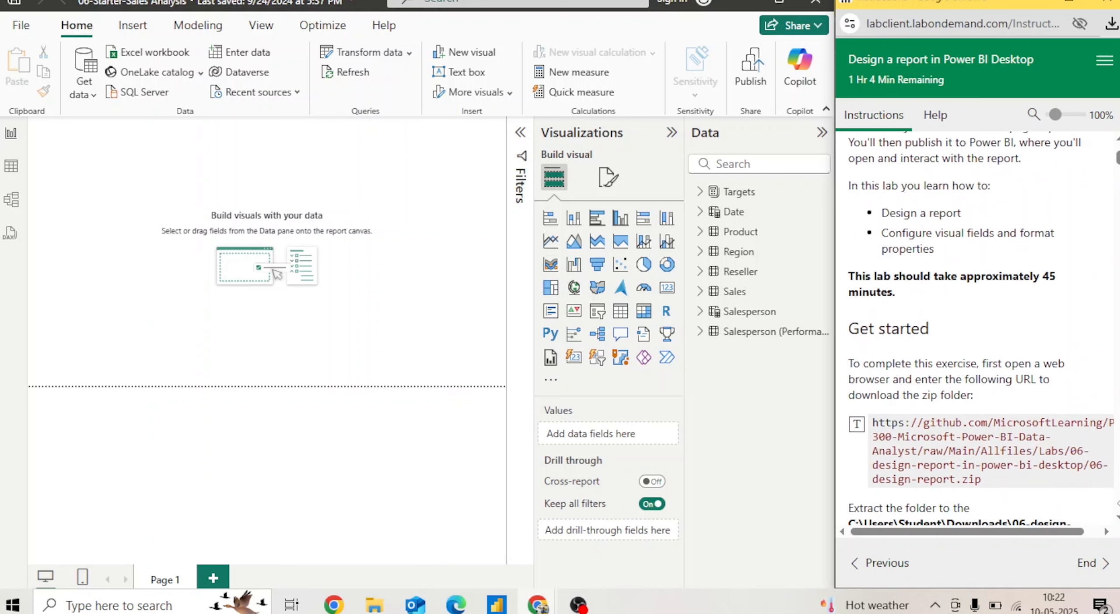
scroll(980, 328, "down", 8)
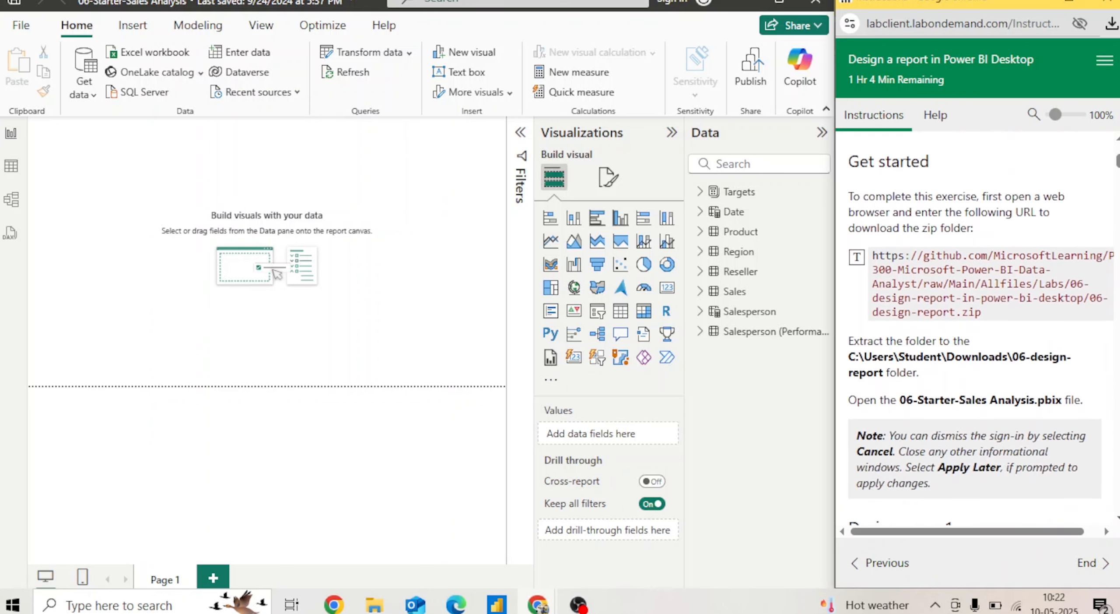
scroll(981, 329, "down", 5)
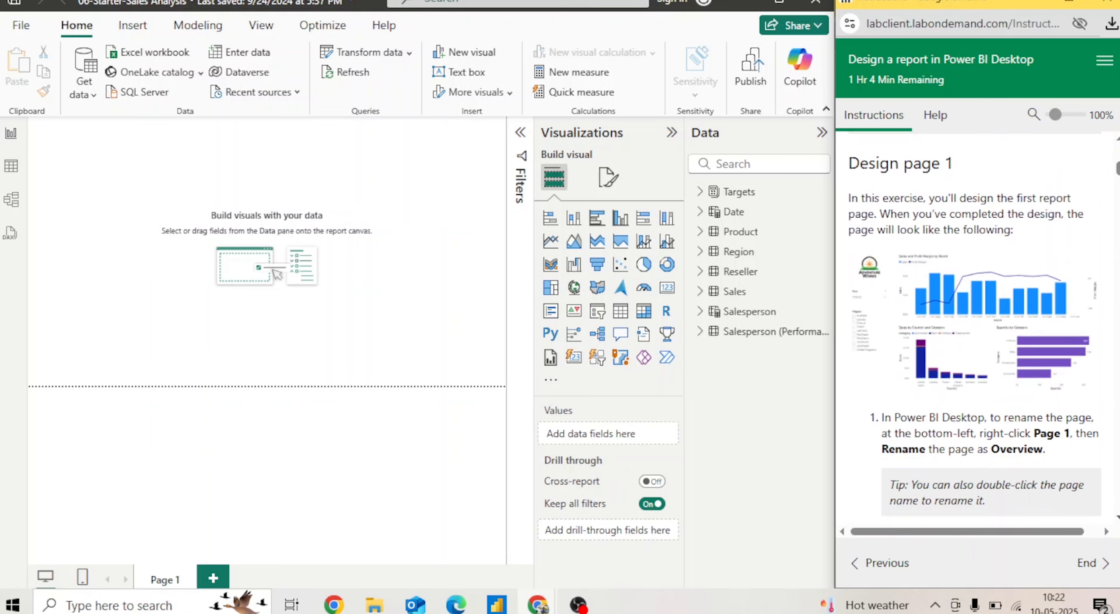
scroll(1090, 467, "down", 1)
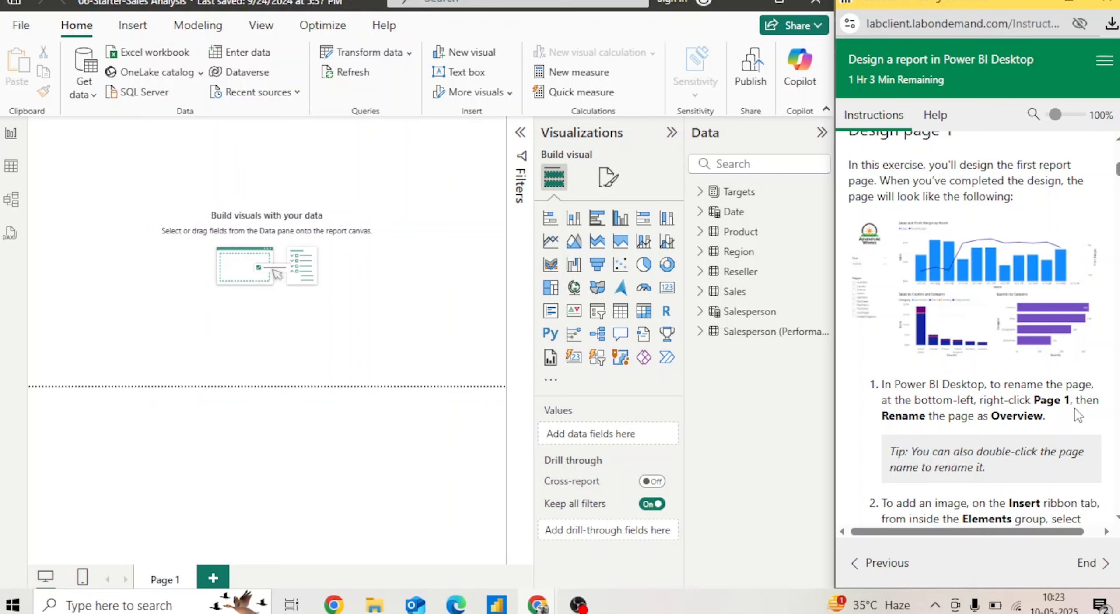
double_click(163, 579)
key("BackSpace")
key("BackSpace")
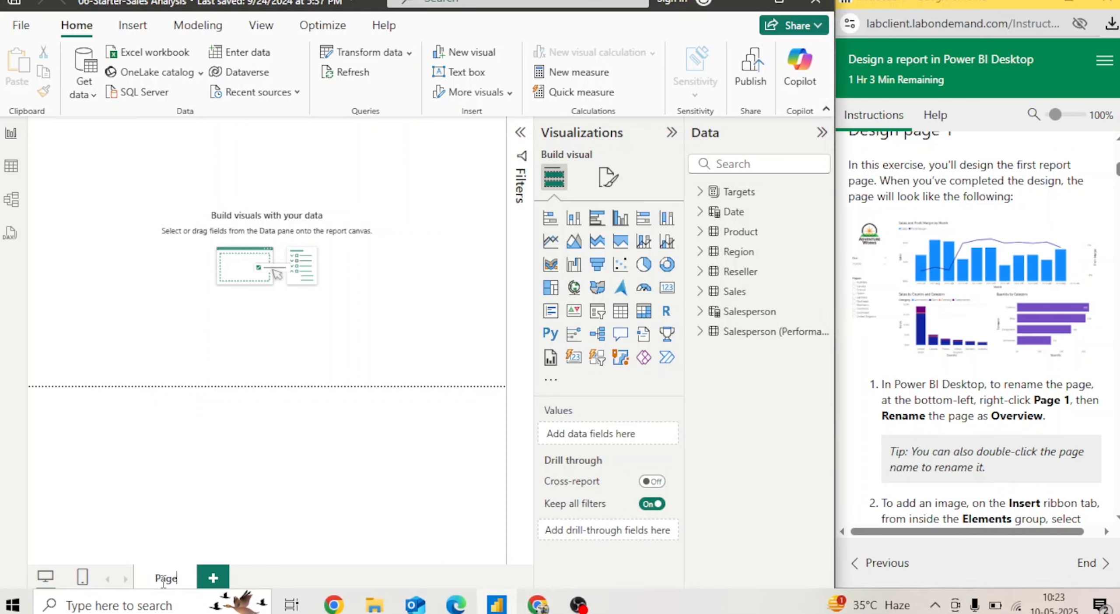
type("Overview")
key("Return")
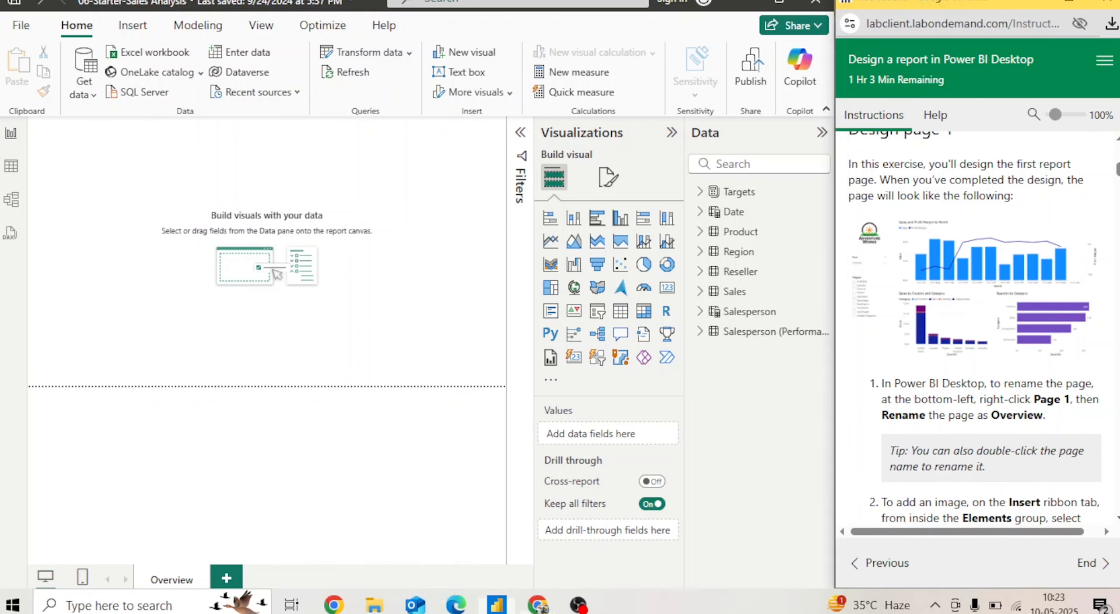
- Insert the AdventureWorksLogo.jpg image from the Downloads\06-design-report folder onto the Overview page
scroll(975, 327, "down", 5)
scroll(975, 327, "down", 1)
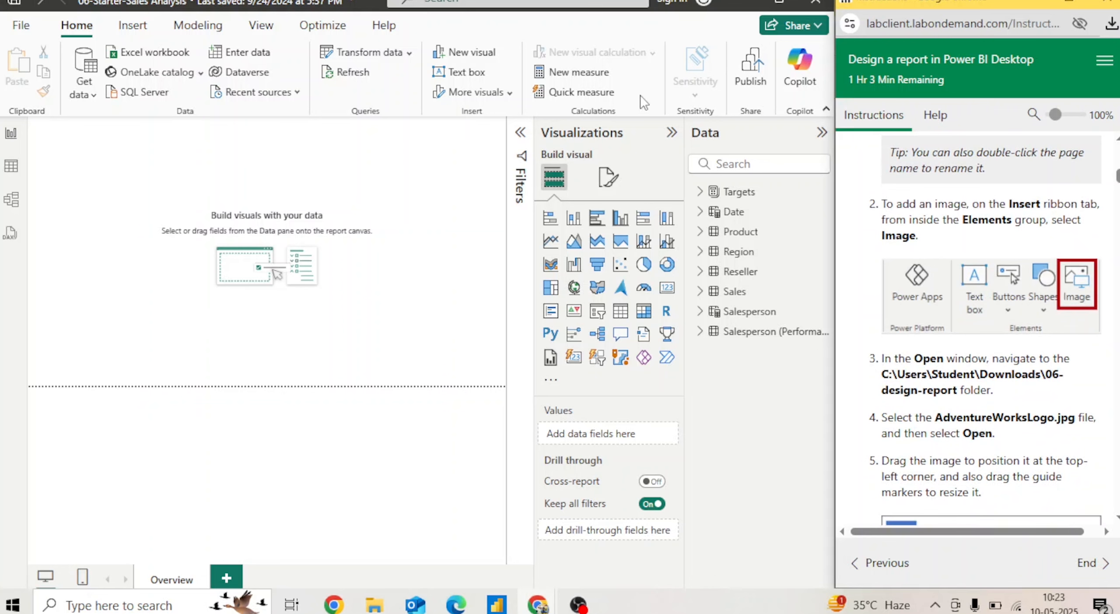
left_click(125, 32)
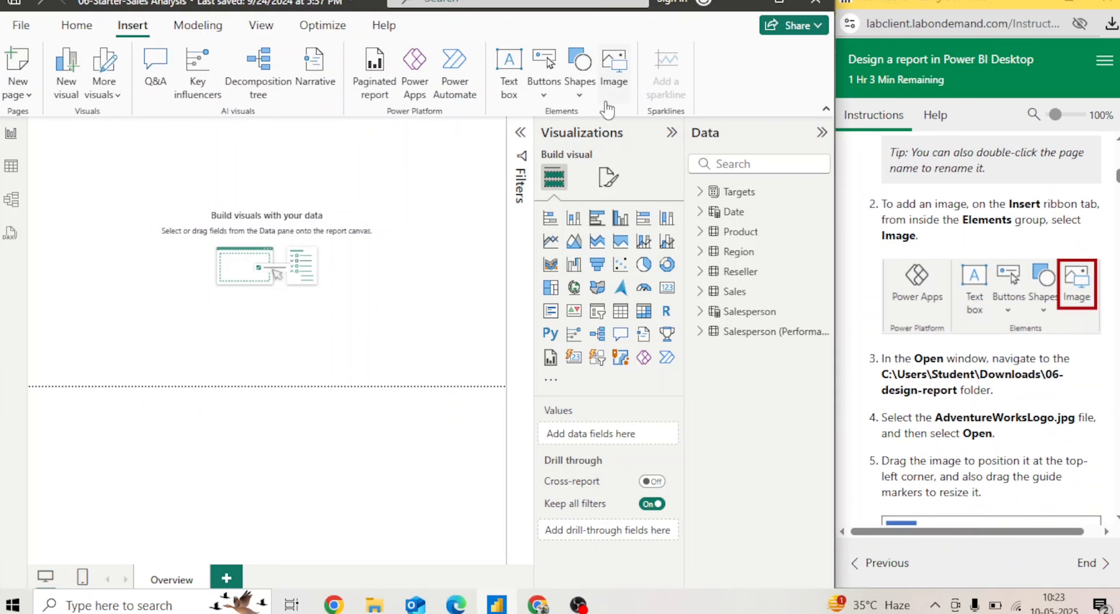
left_click(615, 88)
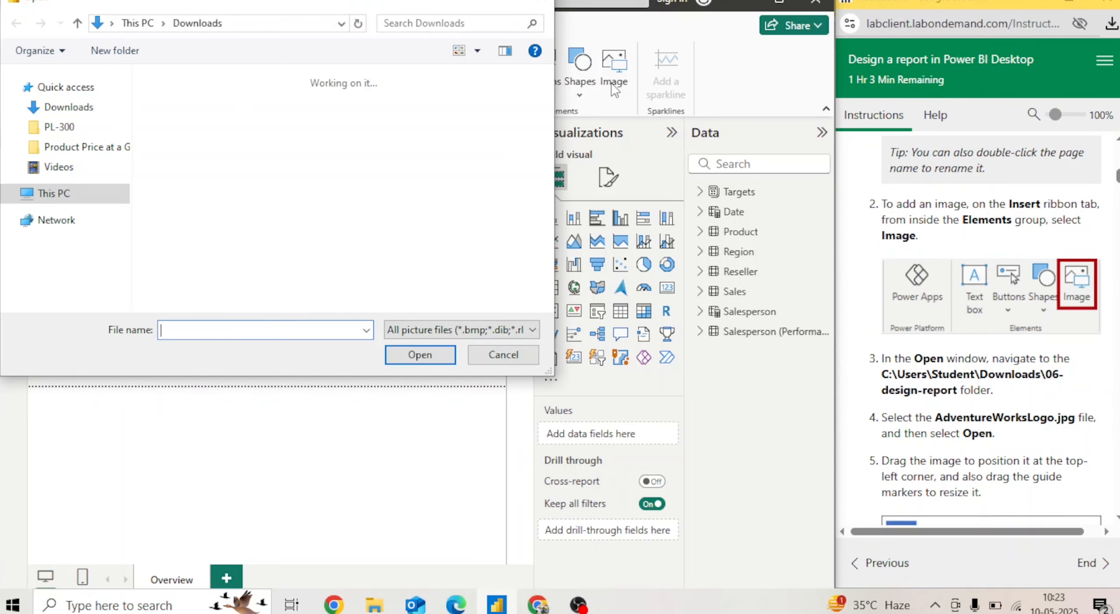
double_click(176, 144)
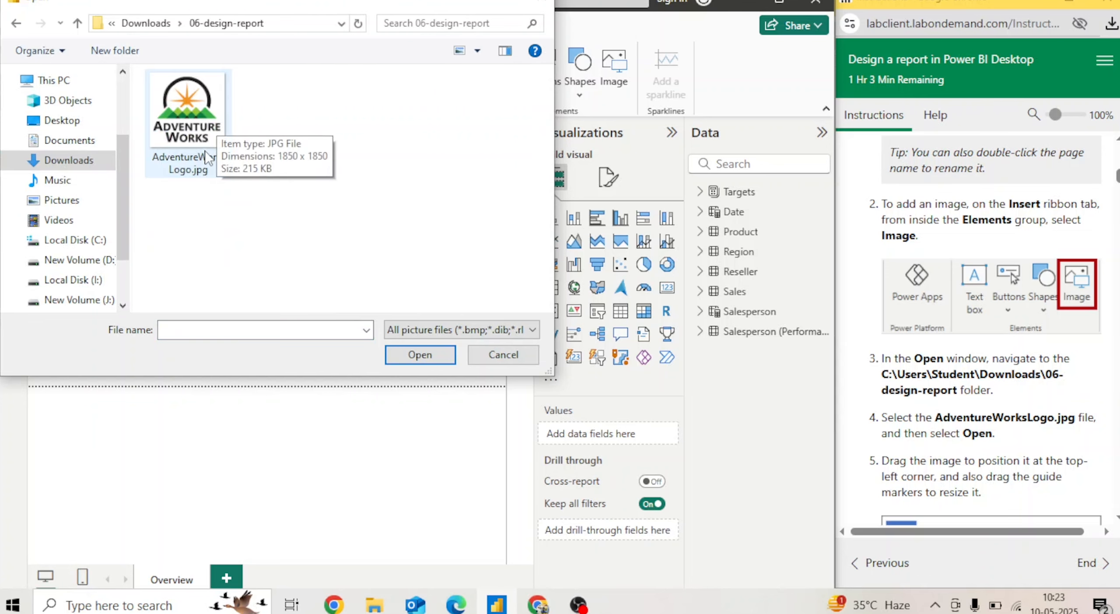
double_click(205, 151)
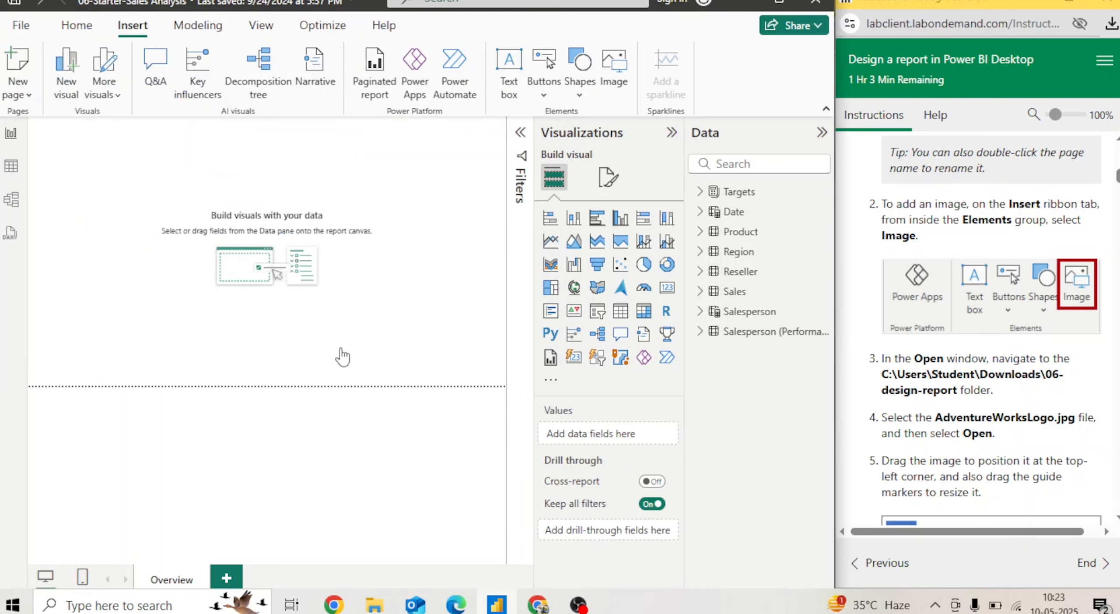
- Shrink the Adventure Works logo to a small square in the report page's top-left corner and deselect it
left_click_drag(132, 218, 116, 199)
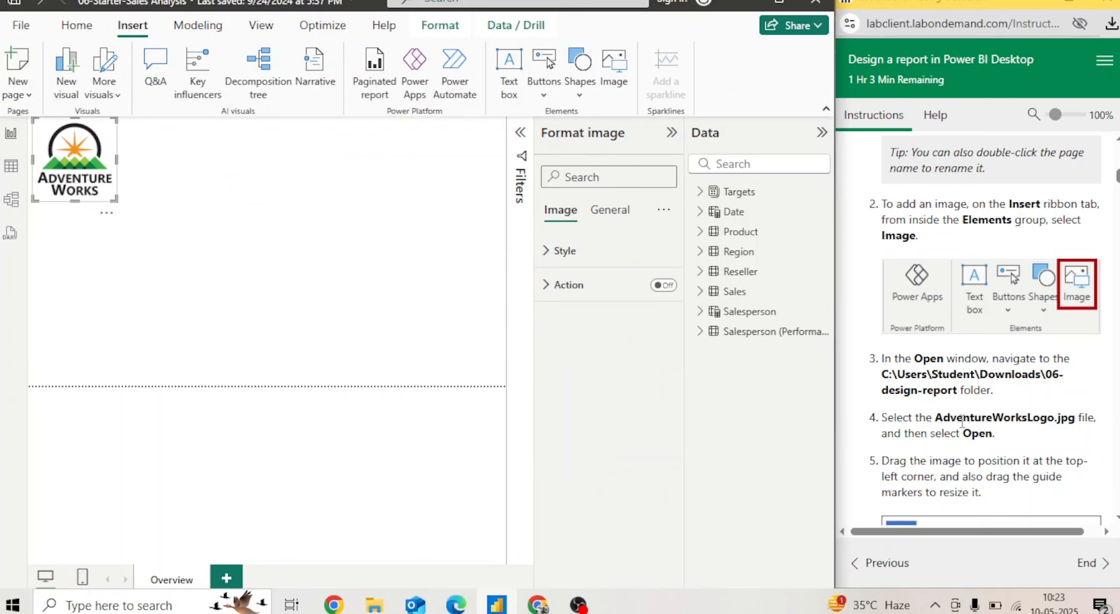
scroll(1028, 275, "down", 5)
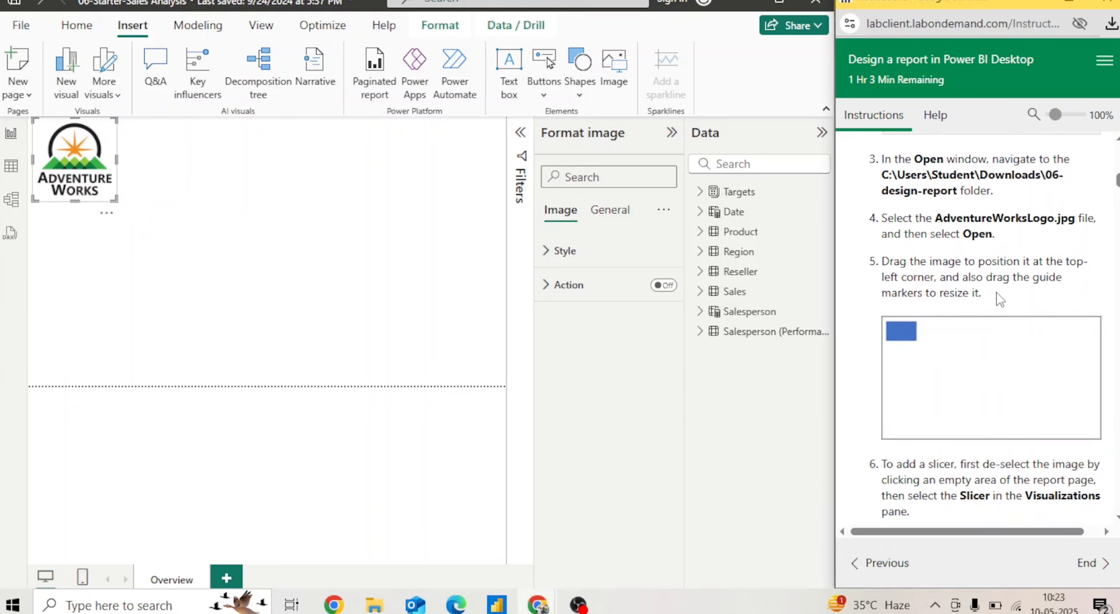
left_click_drag(116, 199, 91, 176)
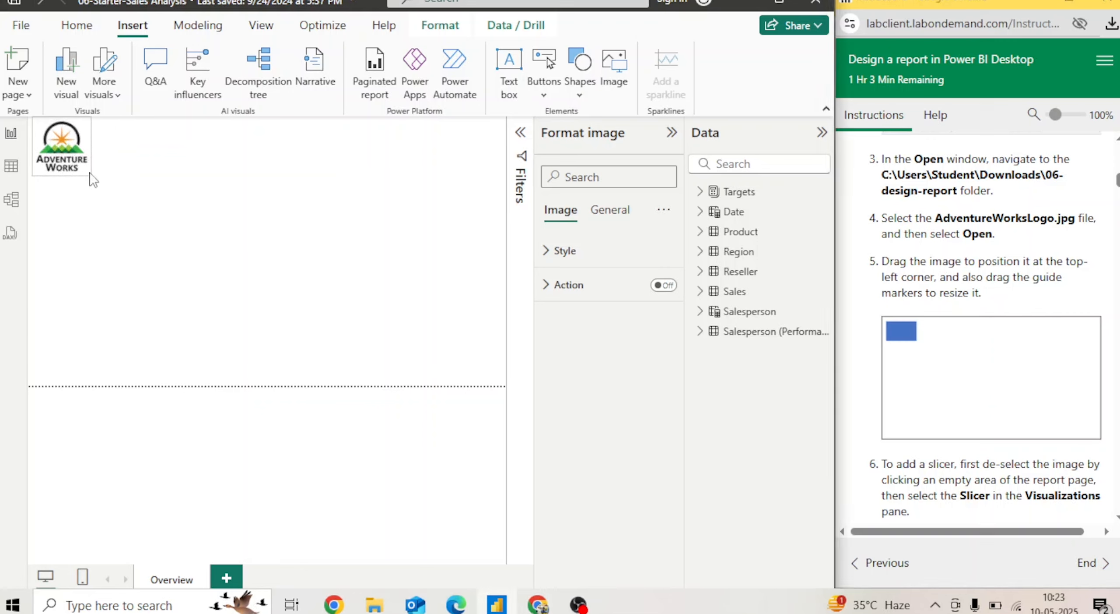
left_click(355, 264)
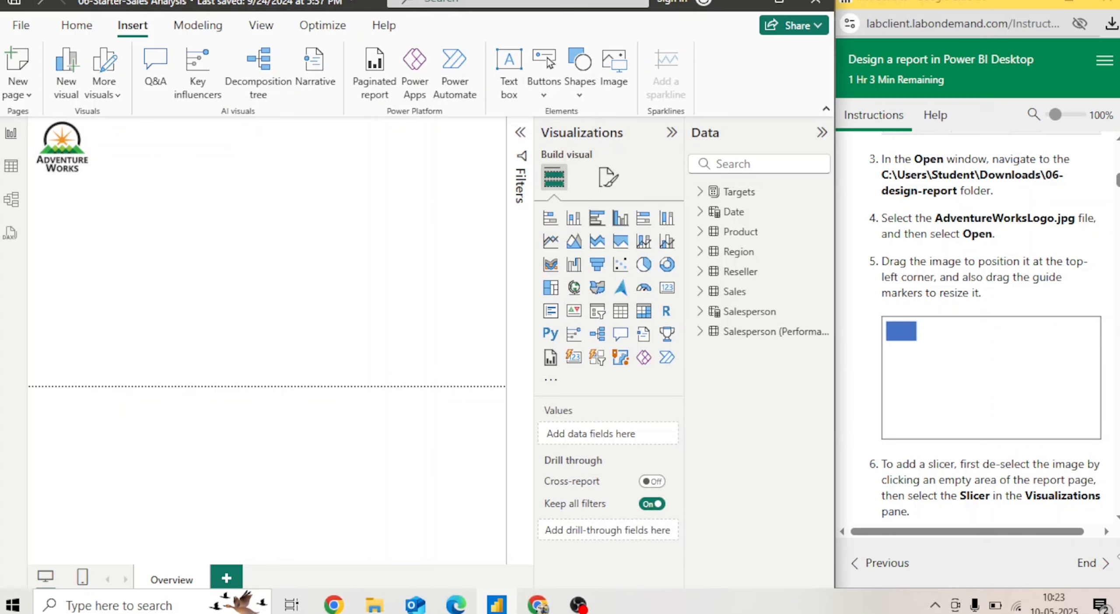
- Add a slicer beneath the logo using the Date table's Year field, not the Fiscal hierarchy level, and make it slightly taller
scroll(1117, 520, "down", 5)
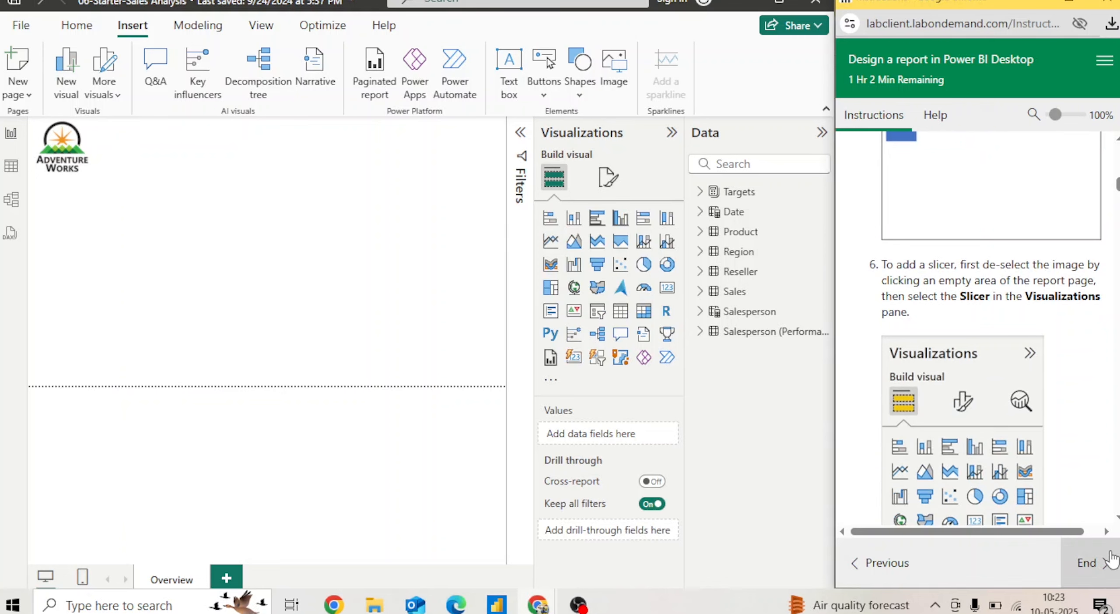
scroll(984, 328, "down", 7)
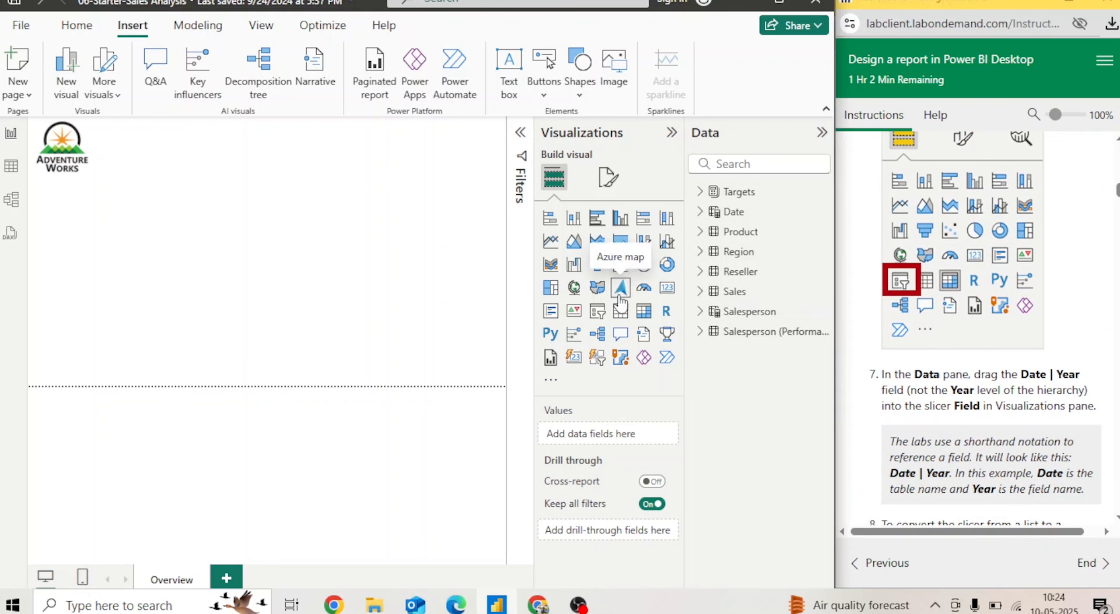
left_click(597, 311)
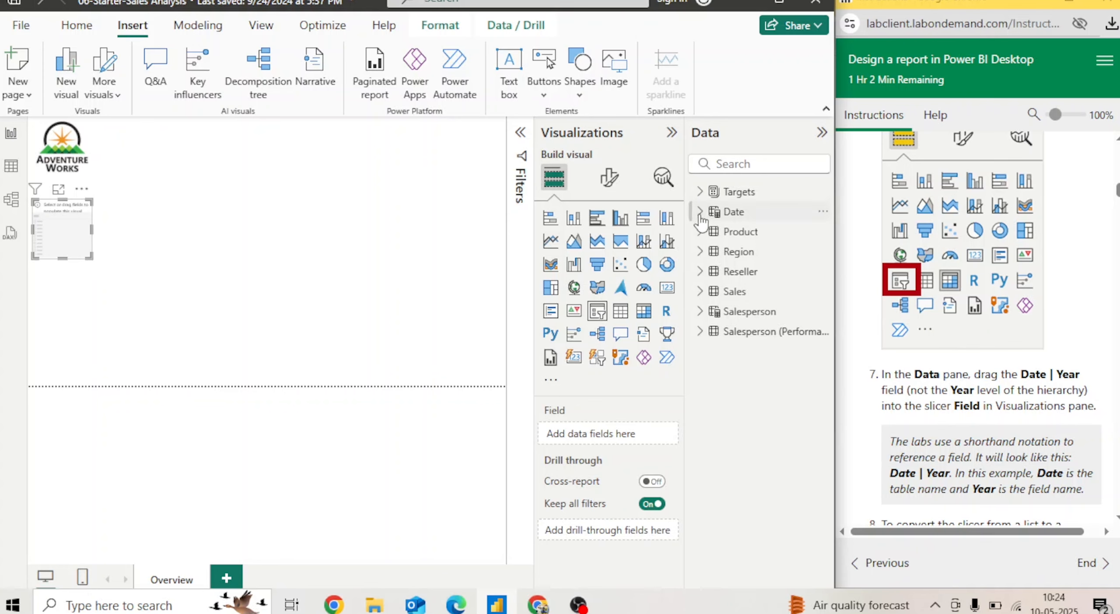
left_click(700, 213)
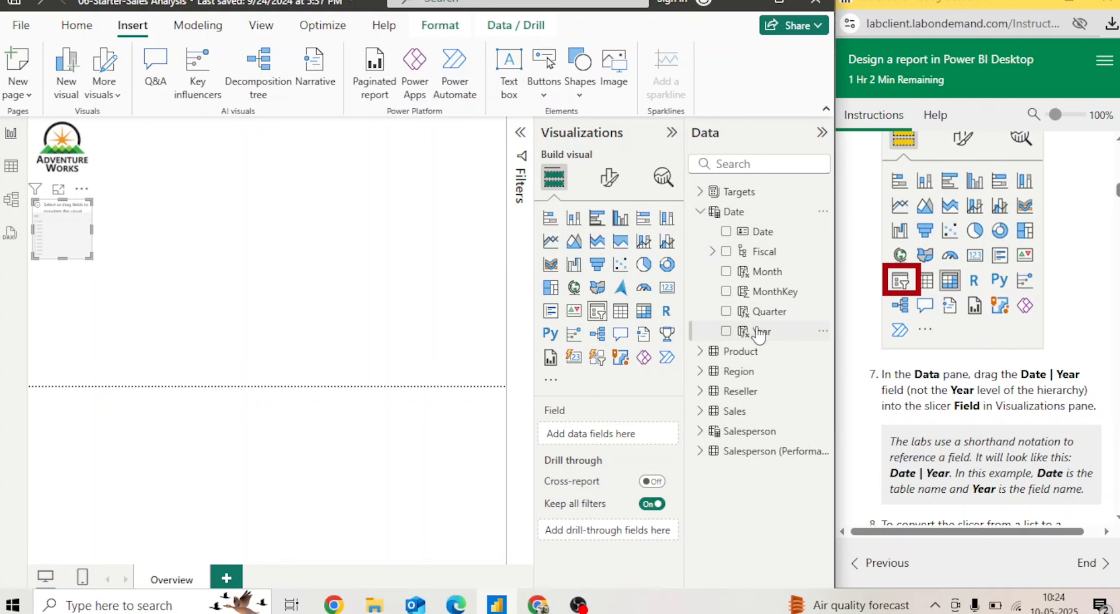
left_click(712, 251)
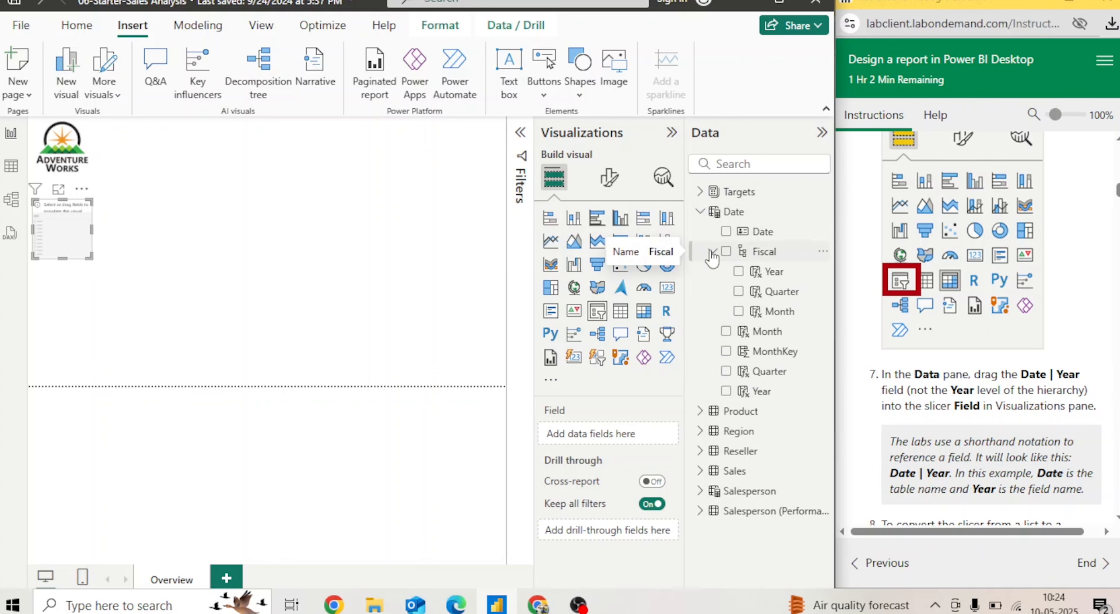
left_click(713, 251)
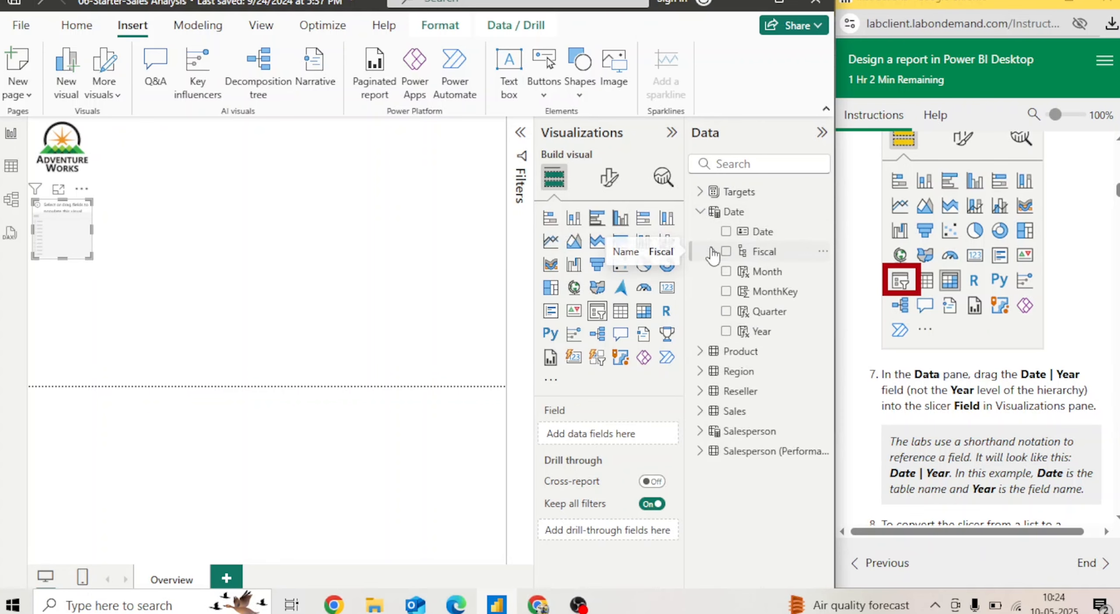
left_click_drag(752, 330, 609, 433)
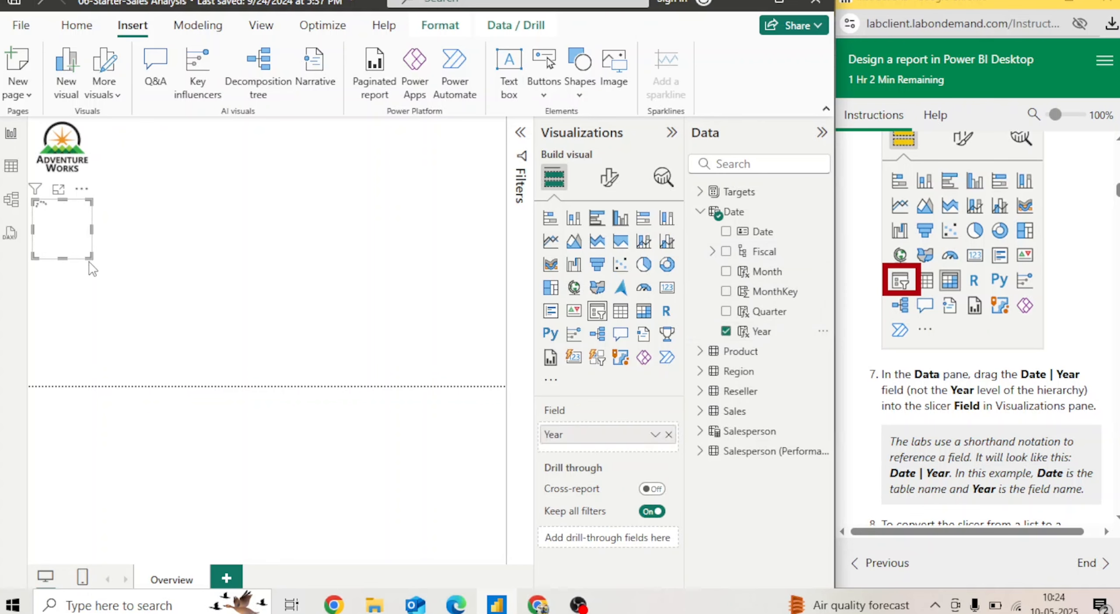
mouse_move(96, 273)
left_mouse_down()
mouse_move(100, 289)
mouse_move(93, 272)
left_mouse_up()
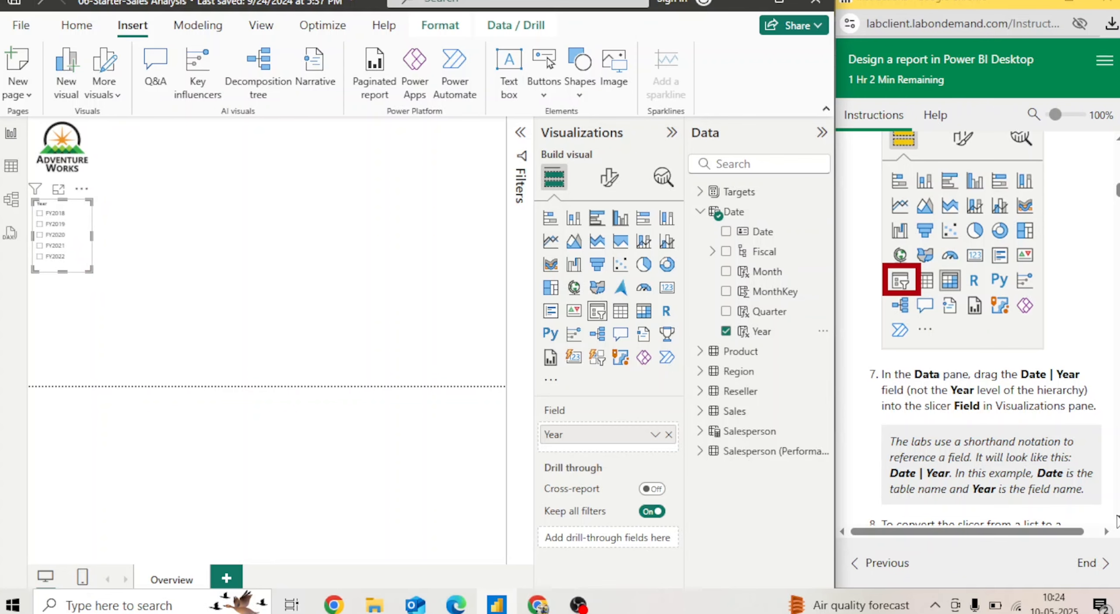
- Set the Year slicer's style to Dropdown and reduce its height to fit the header and selection box
scroll(984, 328, "down", 5)
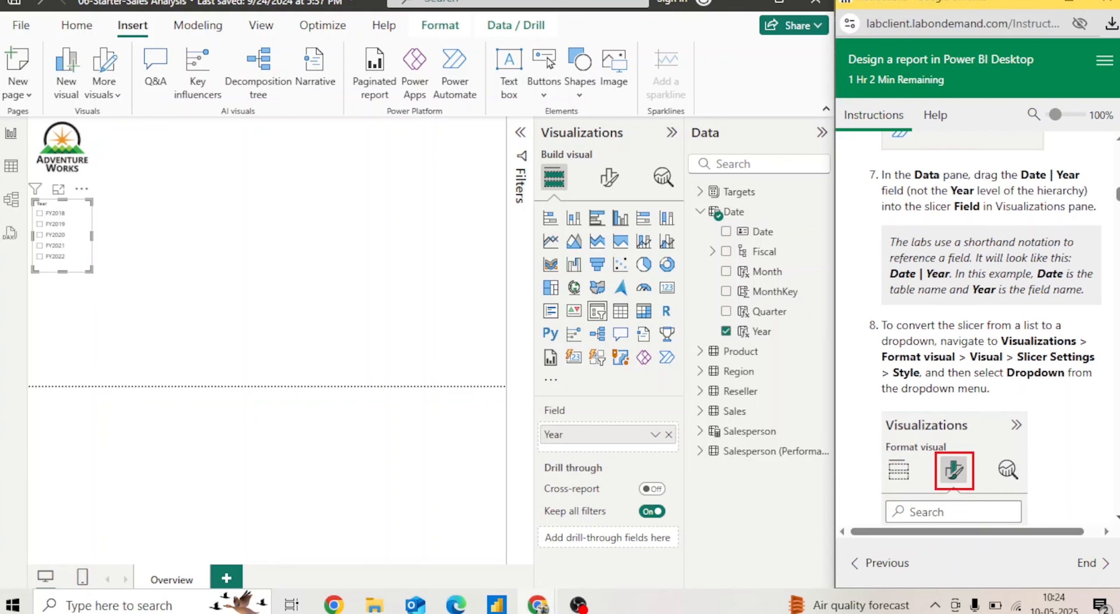
scroll(985, 328, "down", 1)
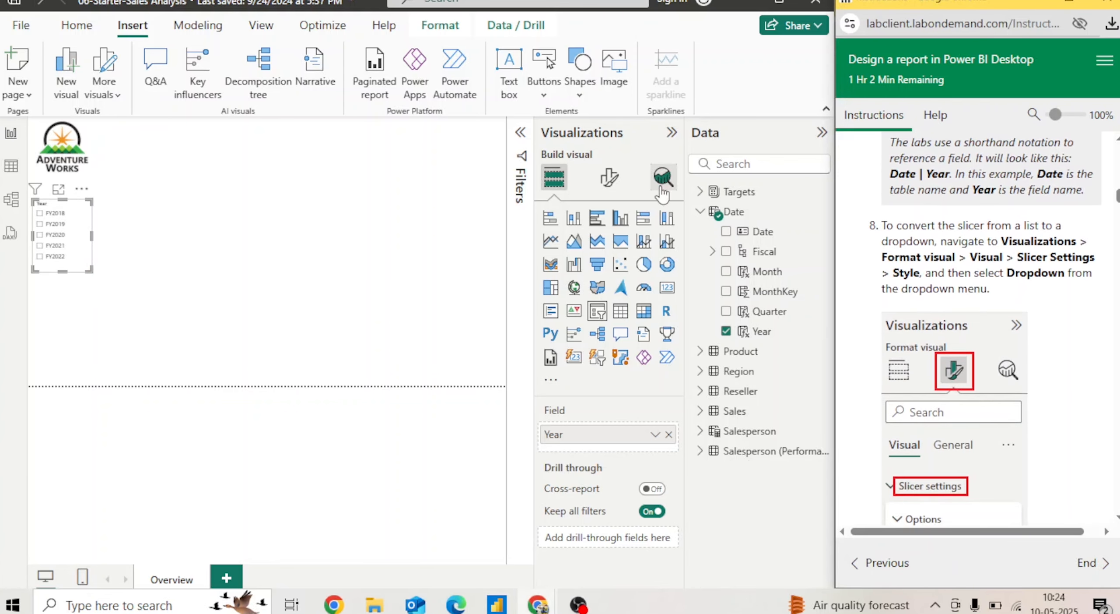
left_click(609, 178)
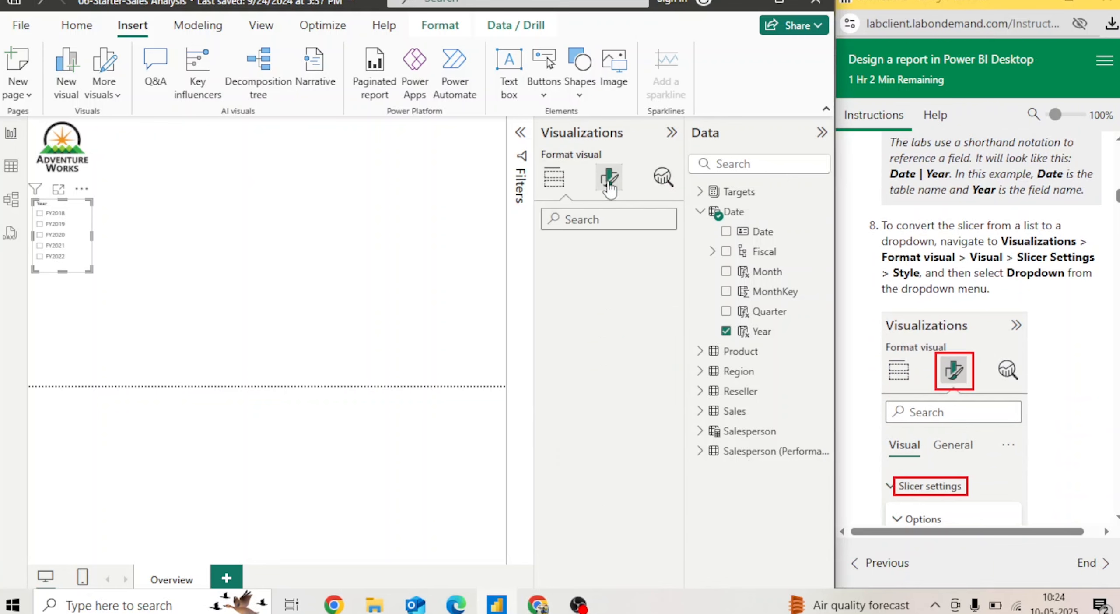
left_click(547, 293)
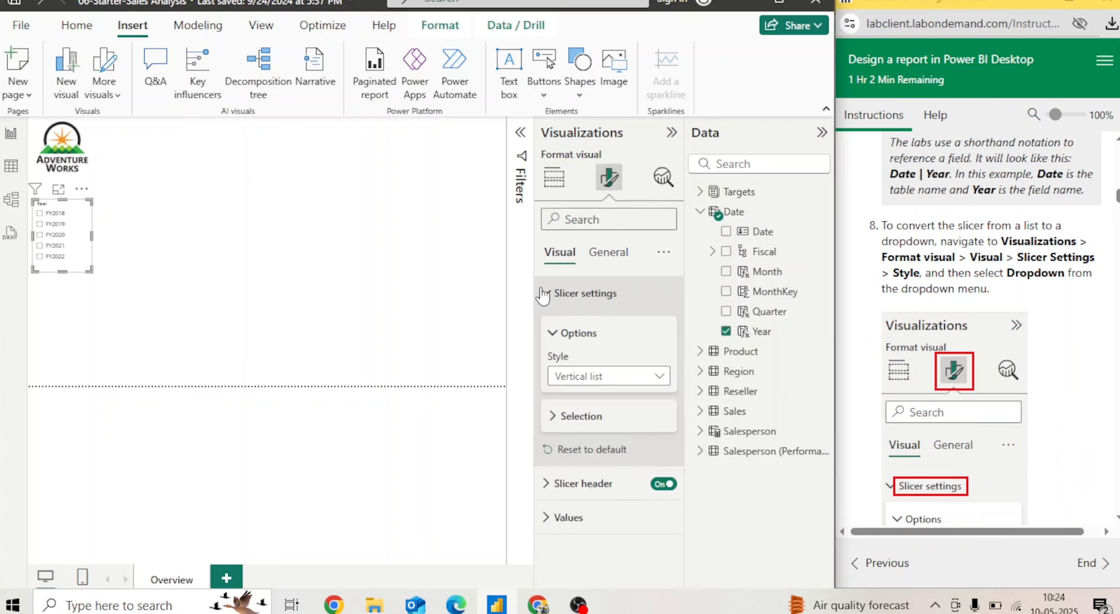
left_click(659, 387)
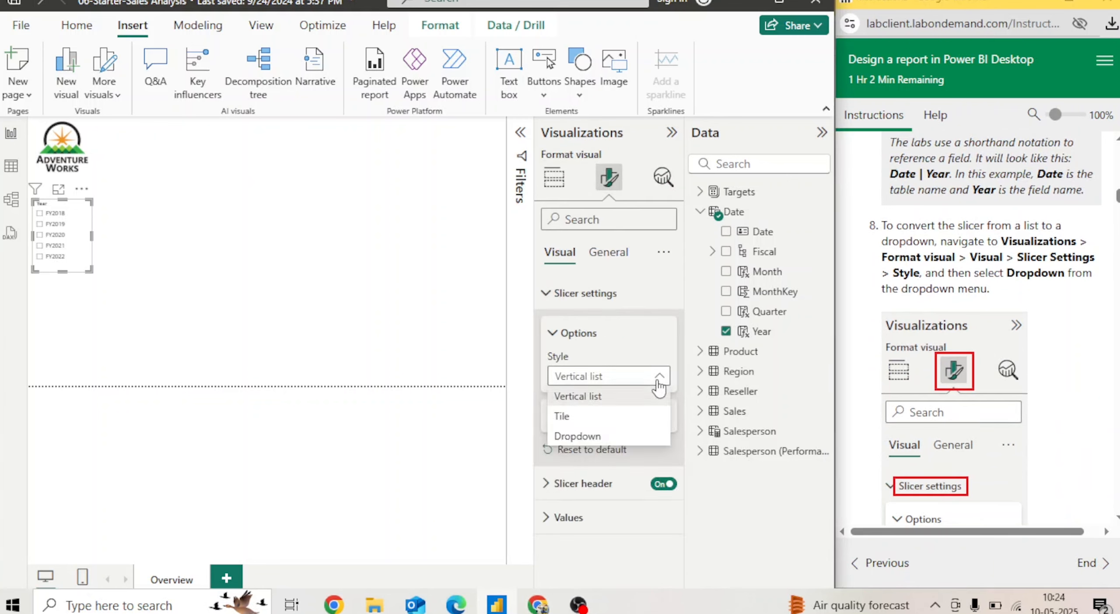
left_click(596, 436)
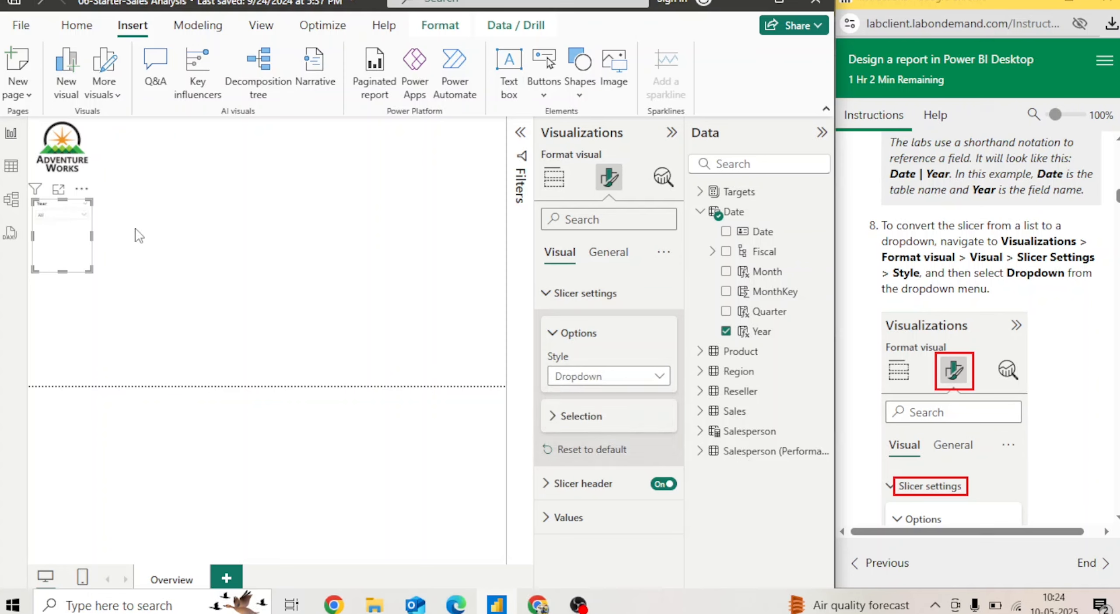
left_click_drag(91, 265, 93, 228)
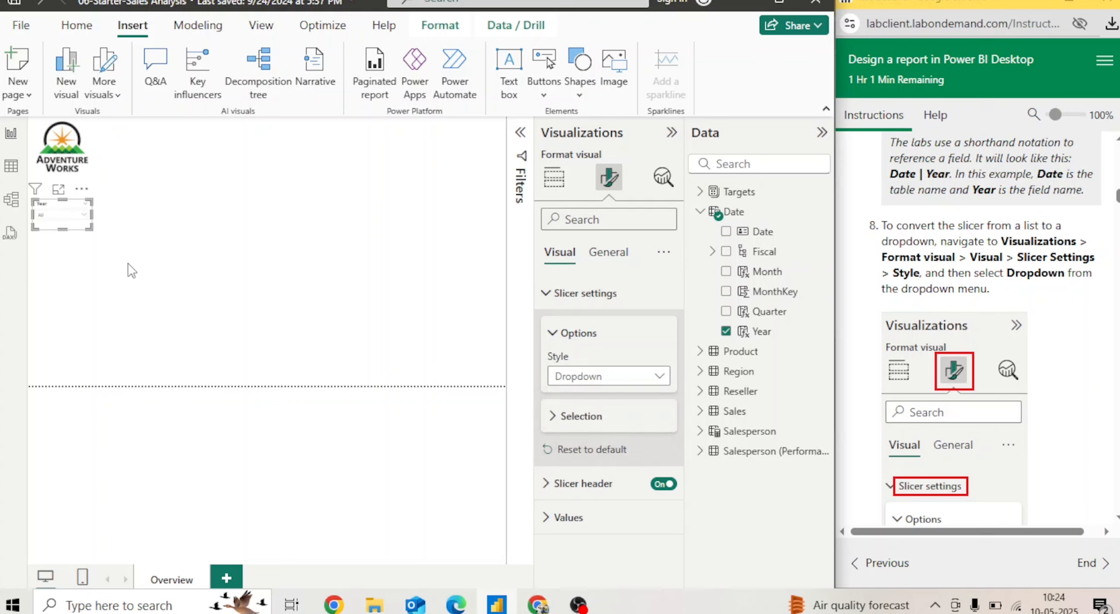
left_click(128, 262)
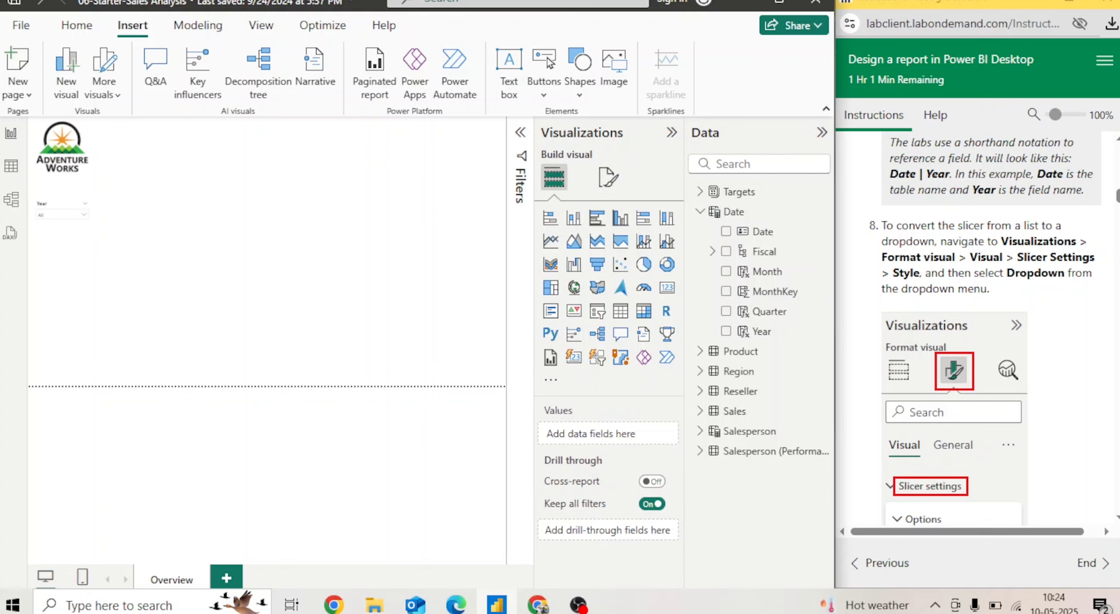
- Filter the report page to FY2020 with the Year slicer
scroll(985, 327, "down", 7)
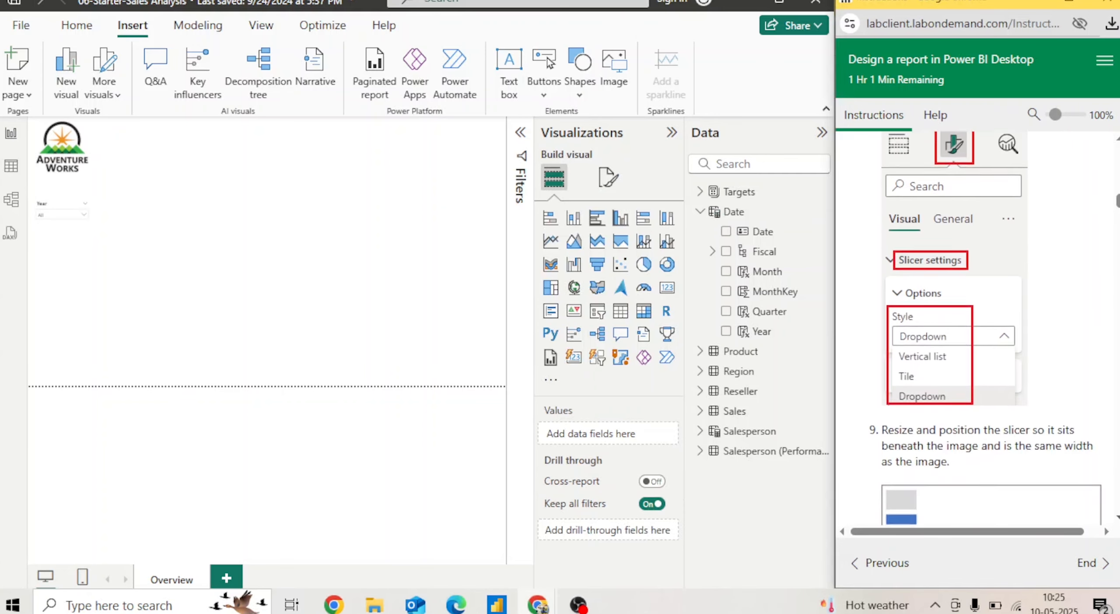
scroll(986, 327, "down", 7)
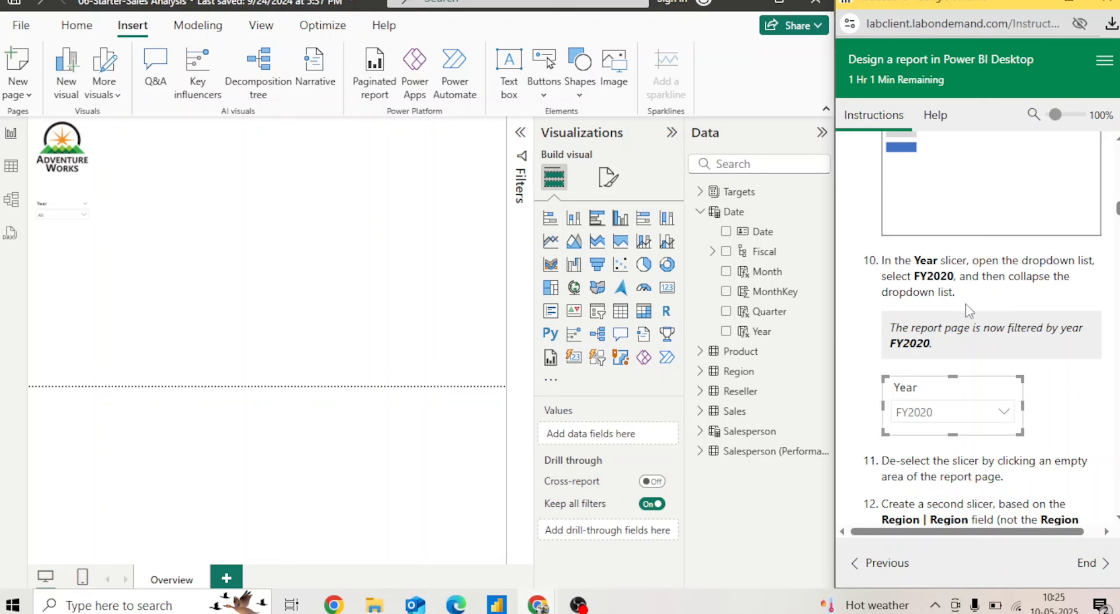
left_click(84, 214)
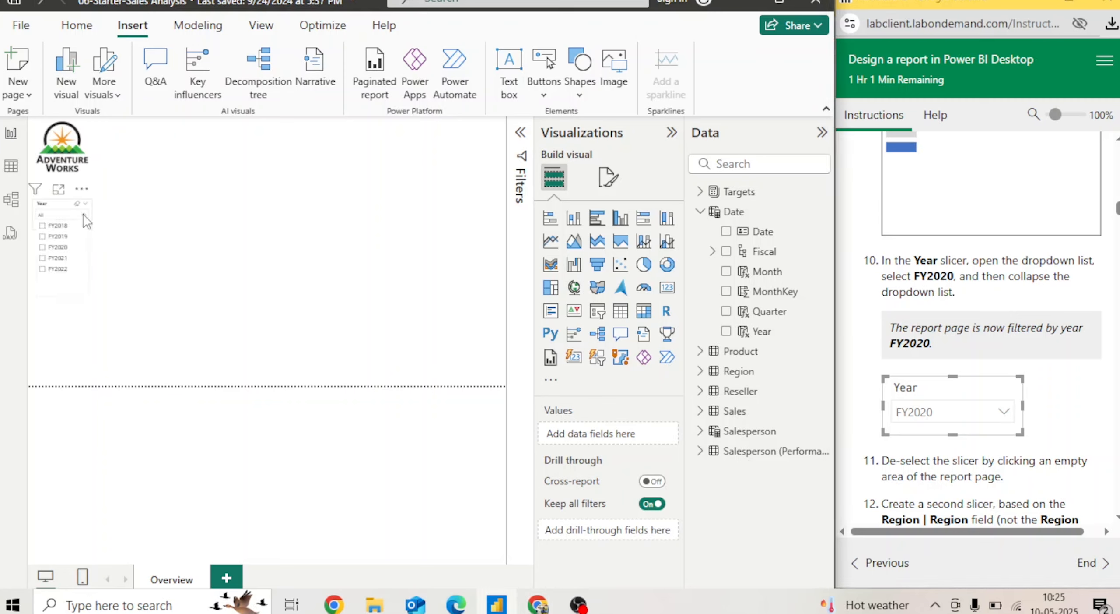
left_click(42, 247)
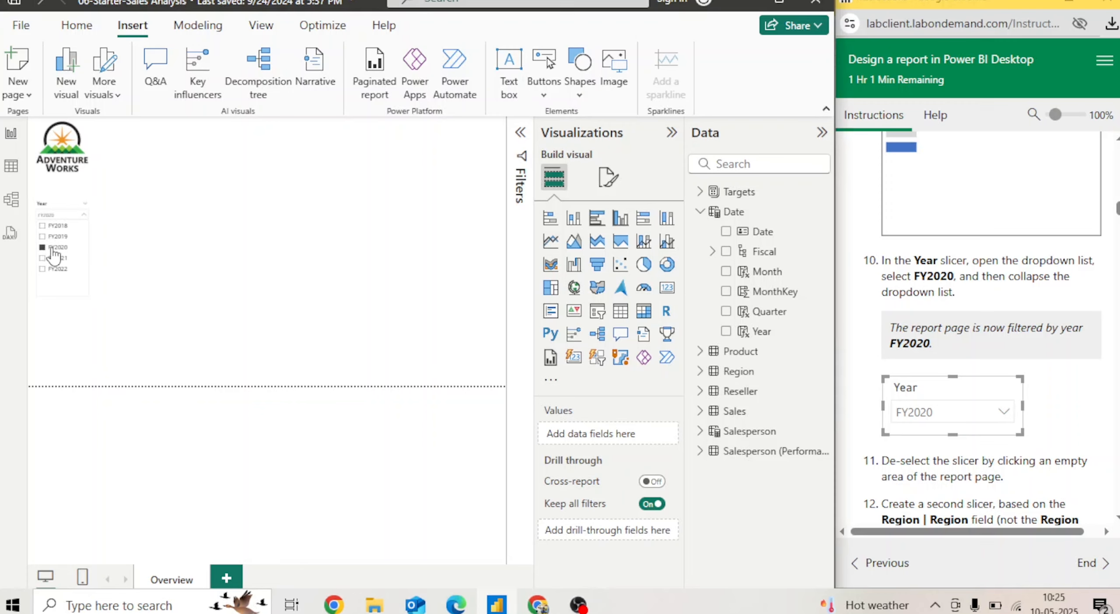
- Collapse the Year slicer's list and add a tall list slicer beneath it, based on the Region table's Region field rather than the hierarchy level
left_click(84, 215)
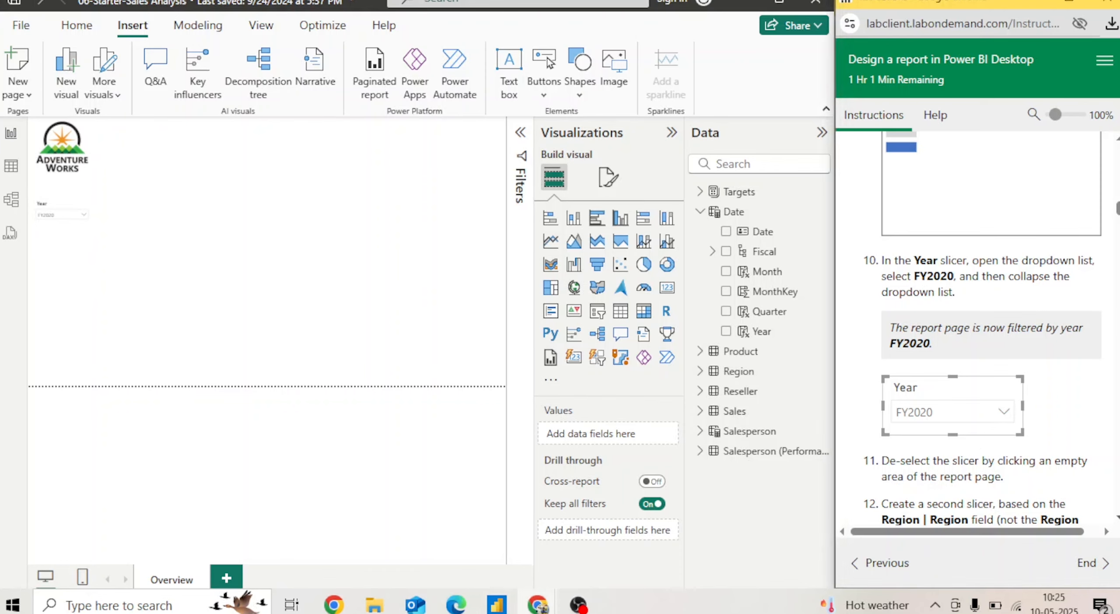
scroll(970, 327, "down", 5)
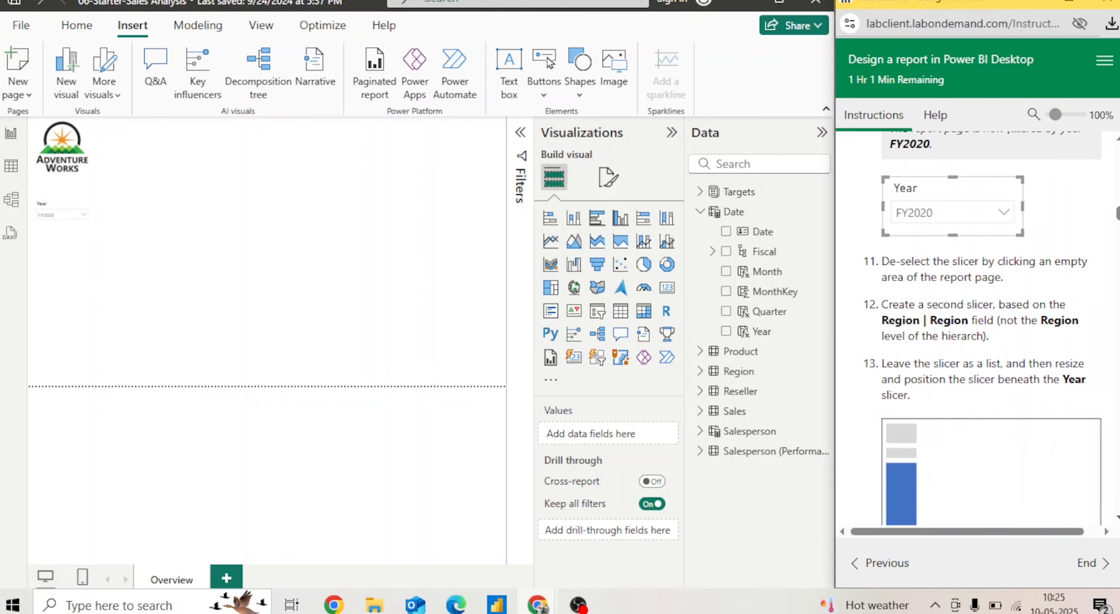
scroll(970, 327, "down", 2)
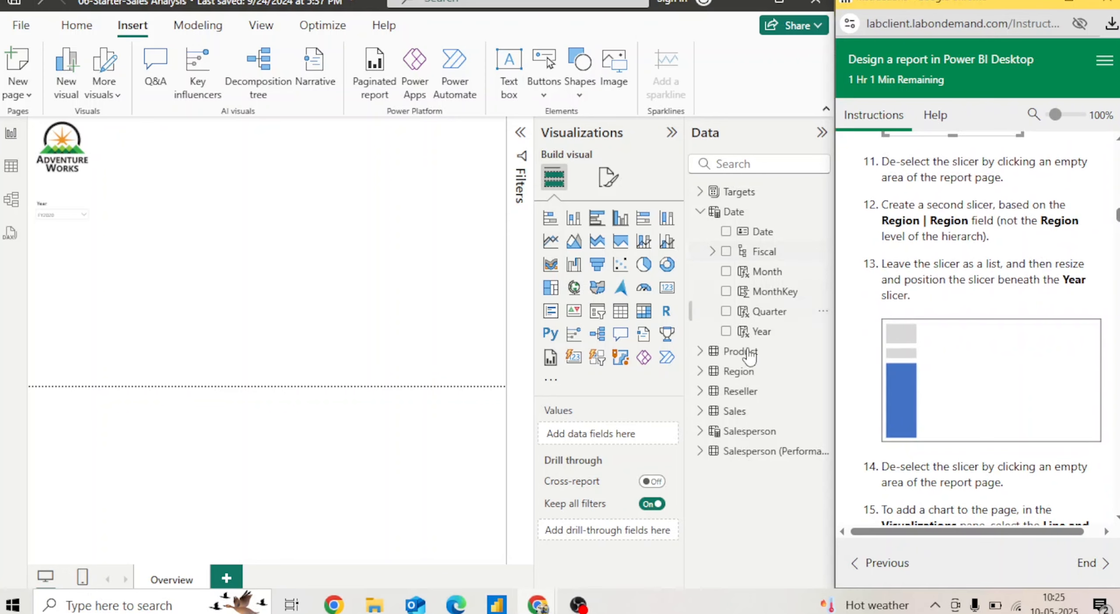
left_click(597, 310)
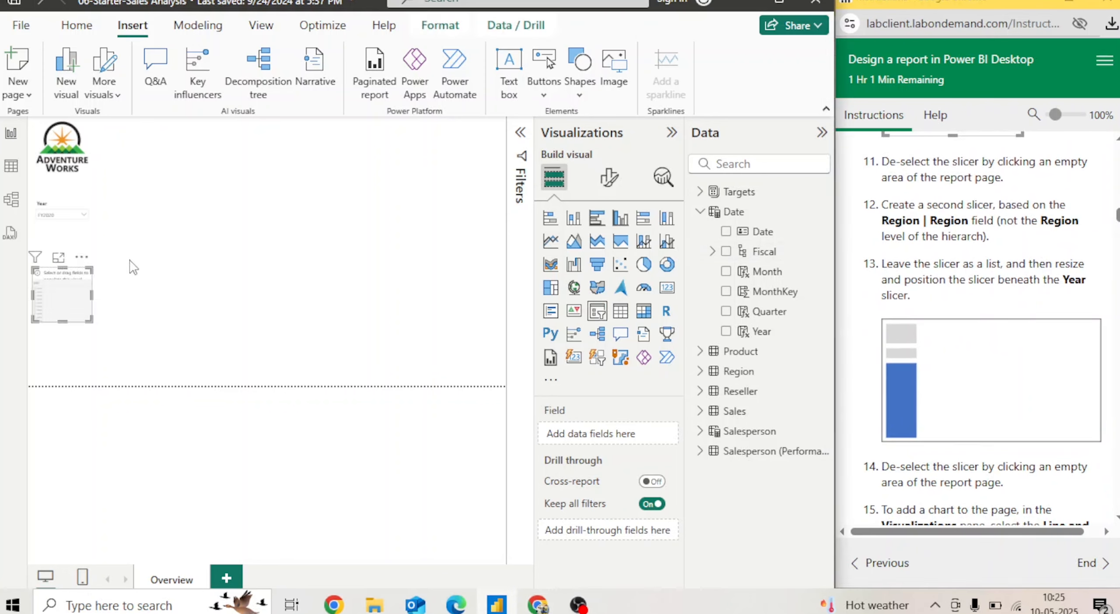
left_click_drag(75, 287, 73, 261)
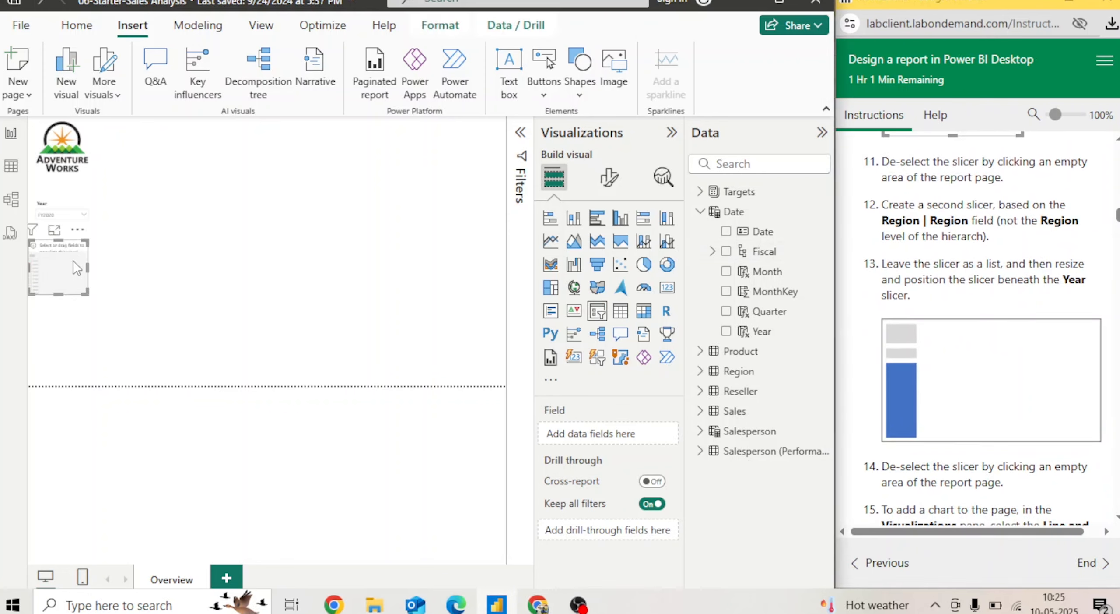
left_click_drag(80, 259, 68, 253)
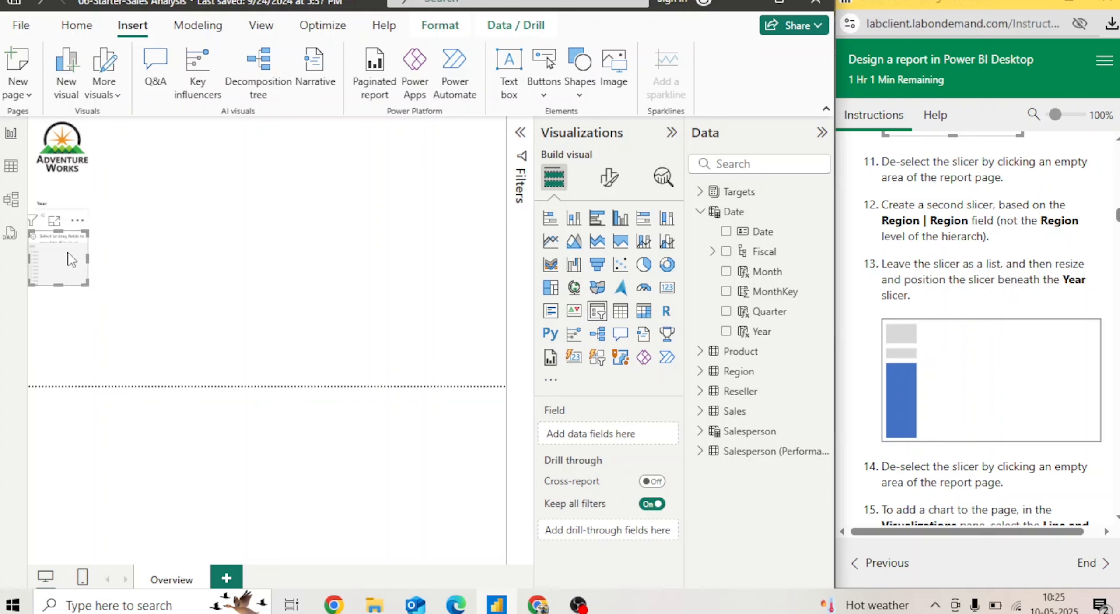
left_click_drag(61, 239, 58, 253)
left_click_drag(86, 293, 90, 368)
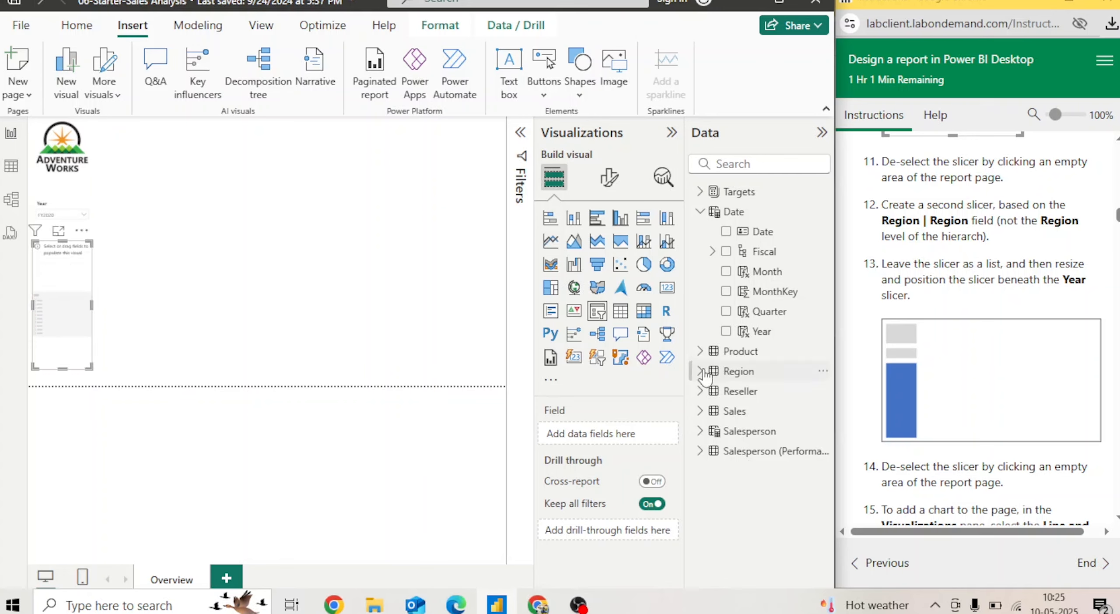
left_click(702, 371)
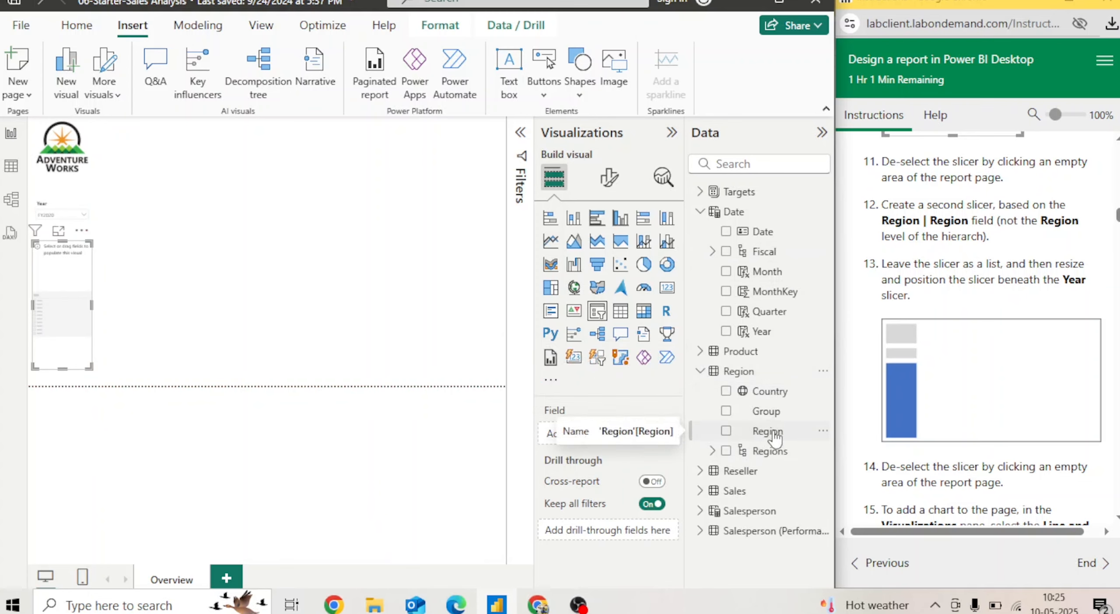
left_click_drag(775, 434, 622, 439)
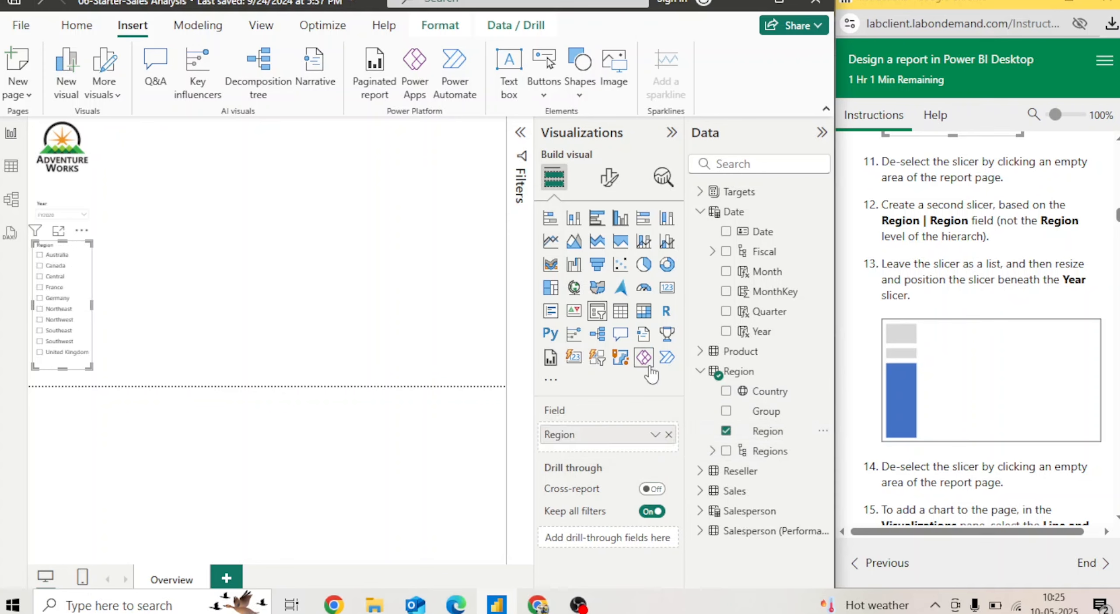
- Set the font size of the Region slicer's values to 15
left_click(608, 177)
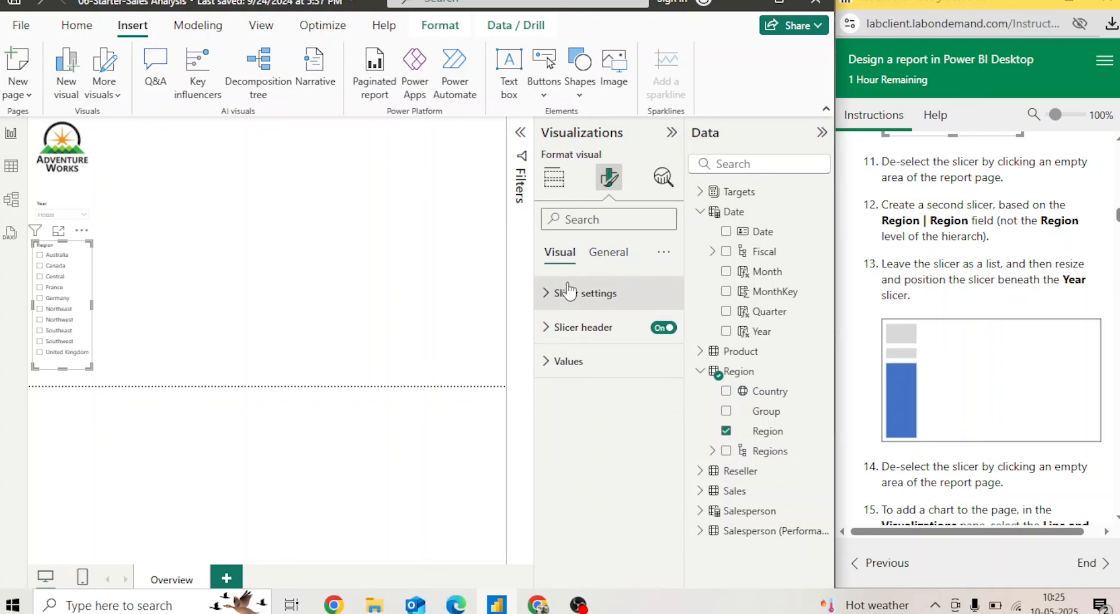
left_click(547, 363)
key("BackSpace")
type("20")
key("Return")
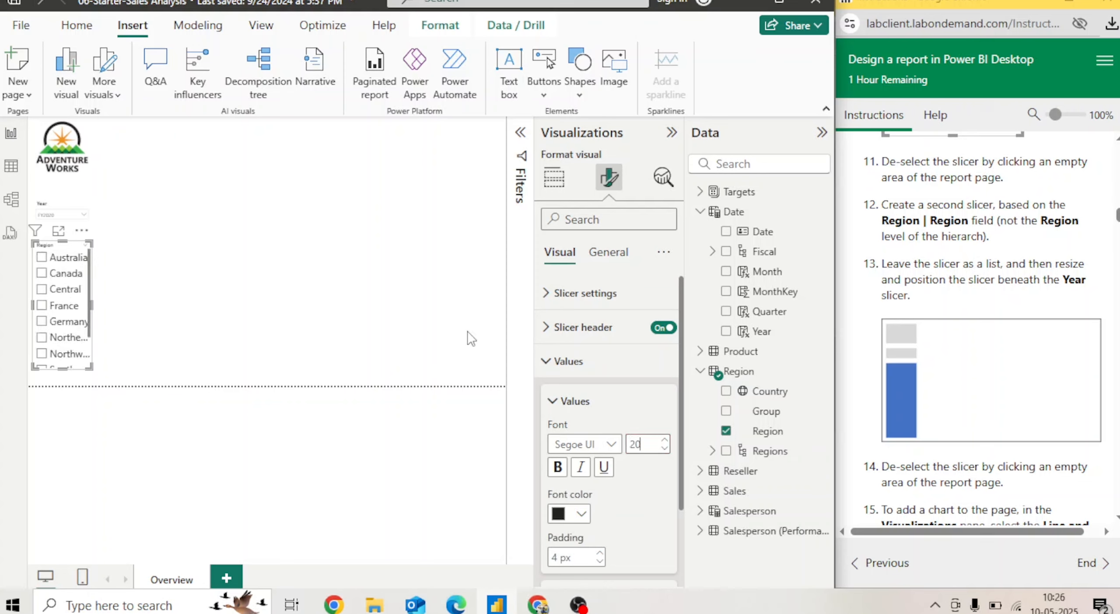
key("BackSpace")
key("BackSpace")
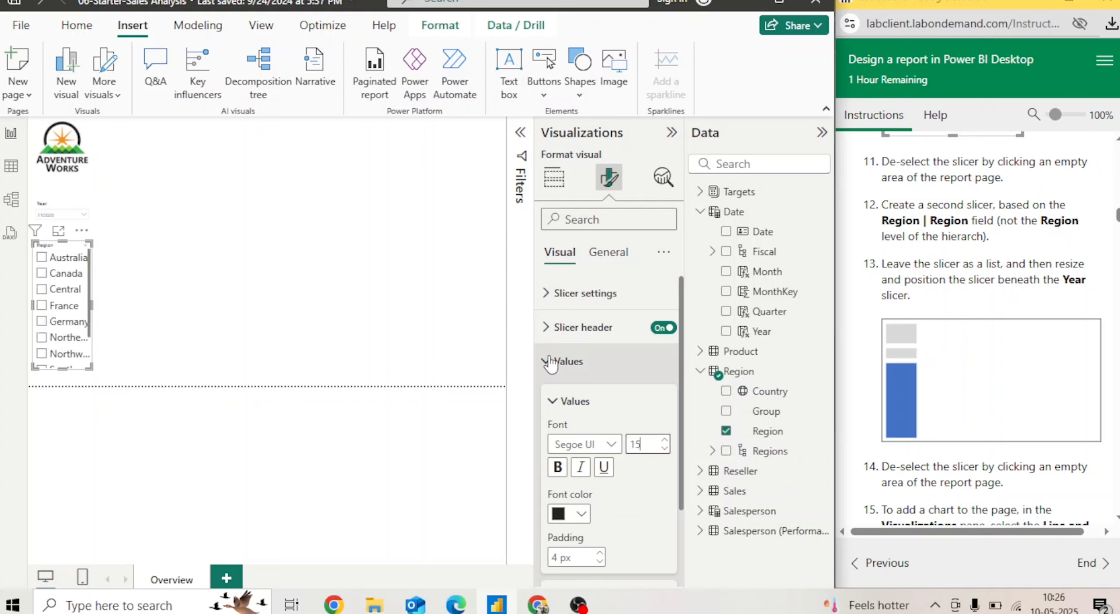
- Set both the values and the header text of the Year slicer to font size 15
left_click(72, 212)
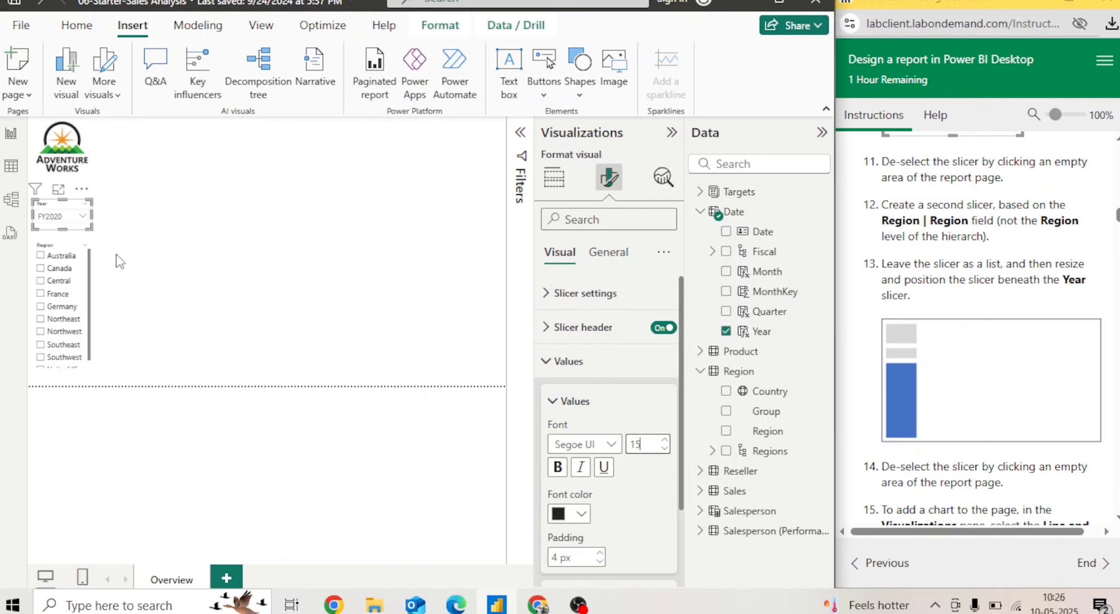
left_click(552, 362)
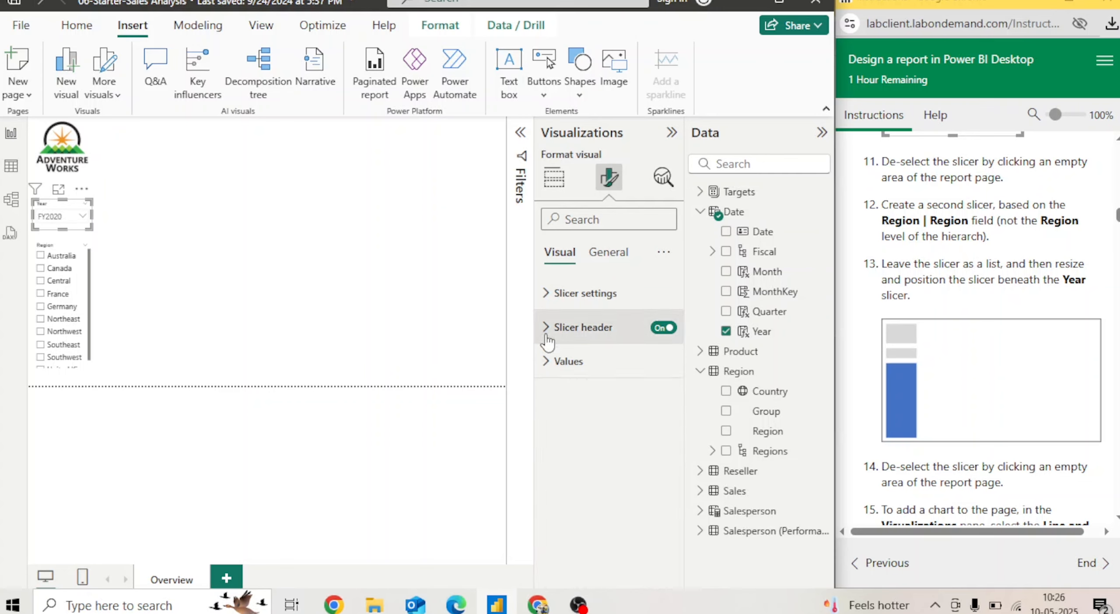
left_click(550, 327)
left_click(648, 448)
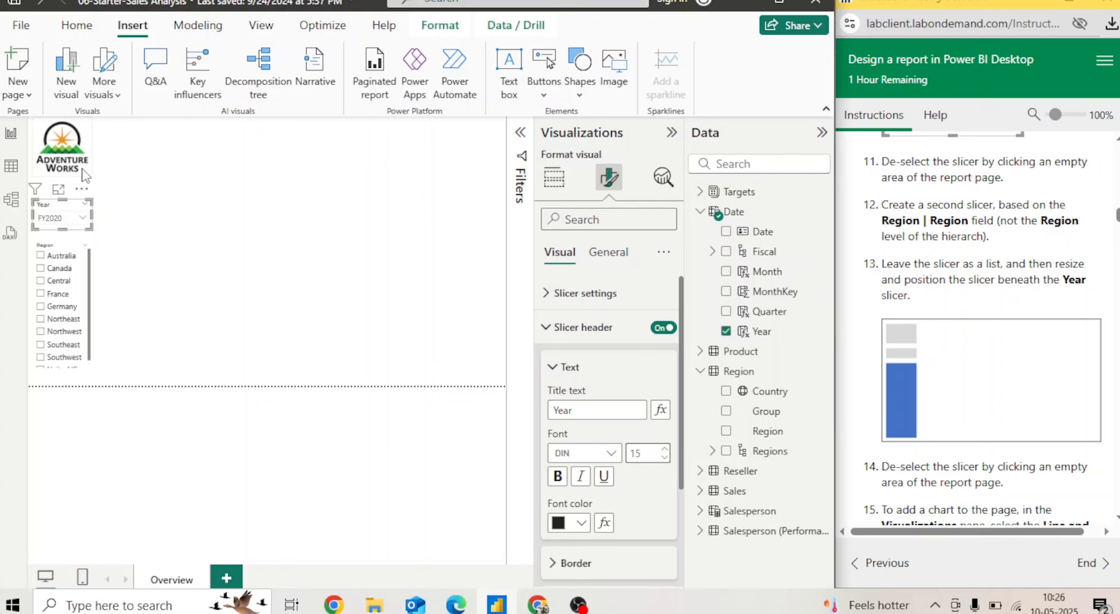
- Select France in the Region slicer, set its header text to font size 15, and deselect the slicer
left_click(88, 294)
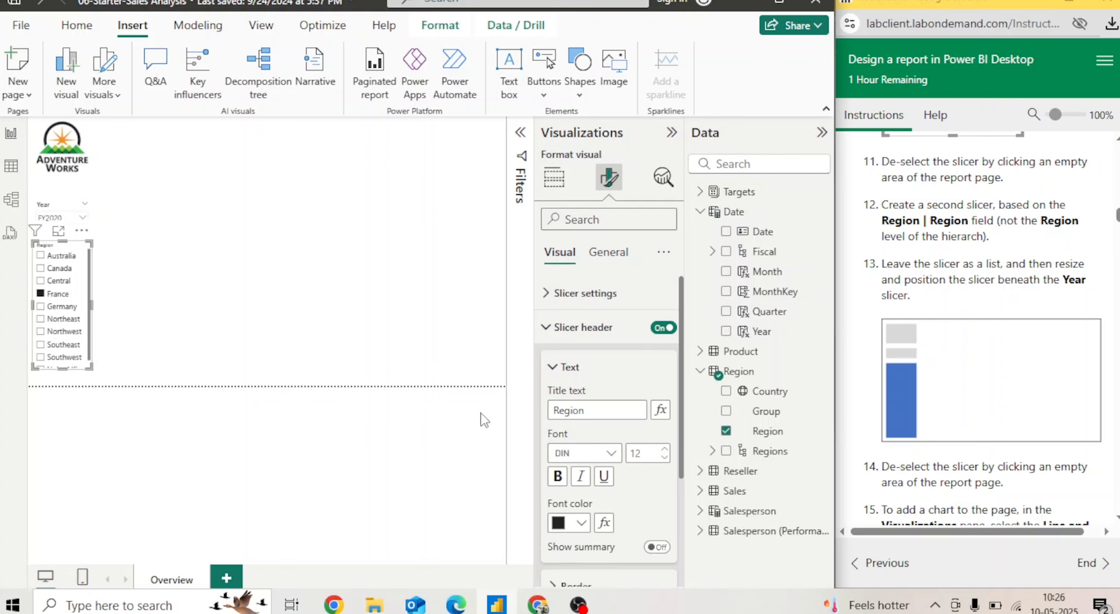
left_click(561, 367)
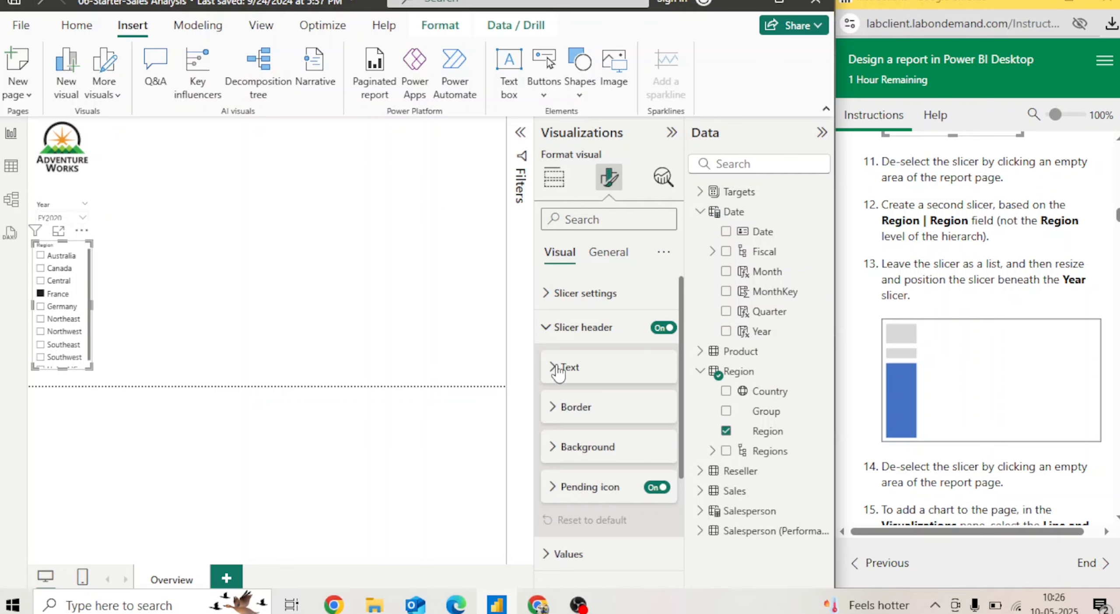
left_click(549, 324)
left_click(551, 338)
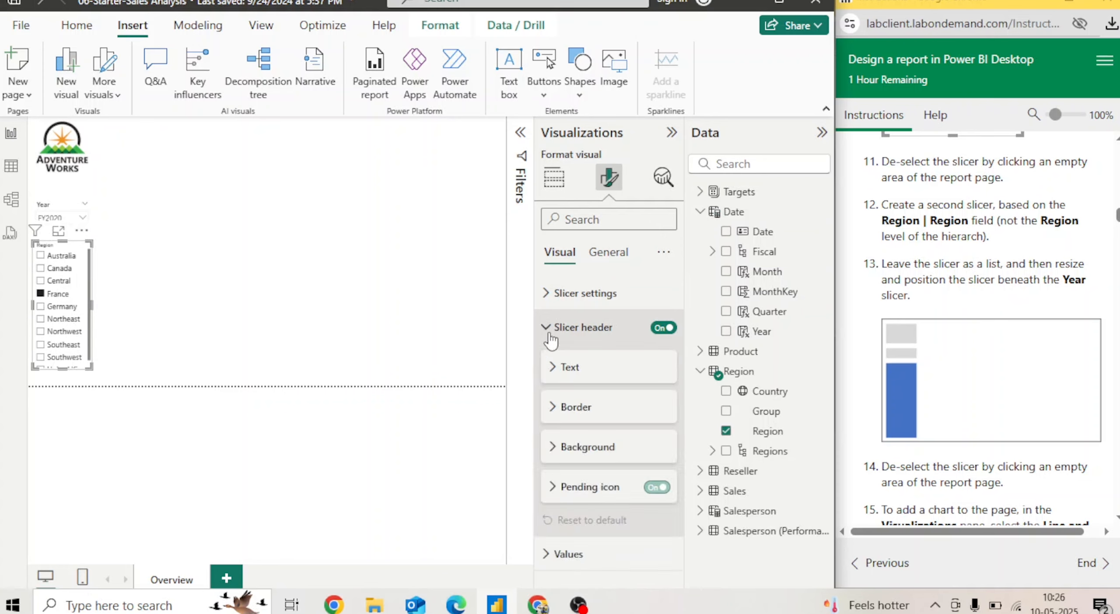
left_click(556, 367)
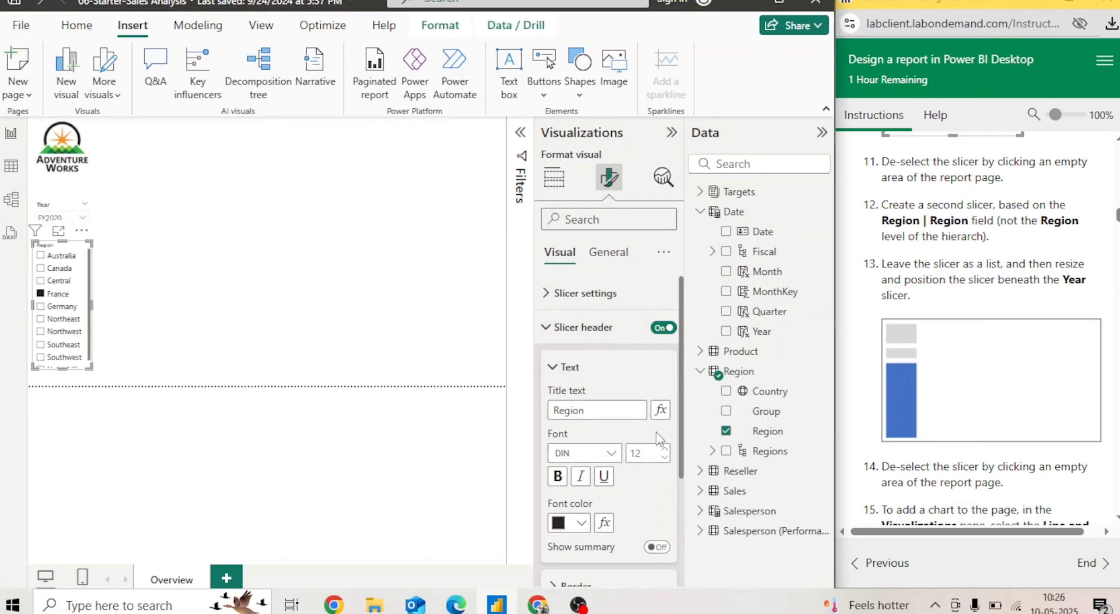
left_click(652, 453)
key("Return")
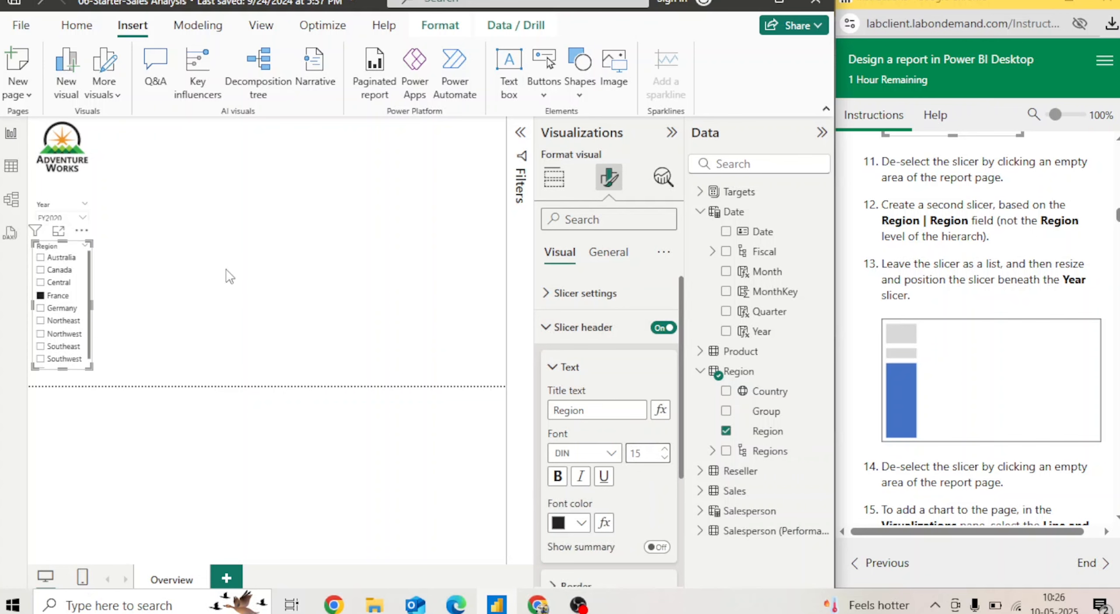
left_click(230, 276)
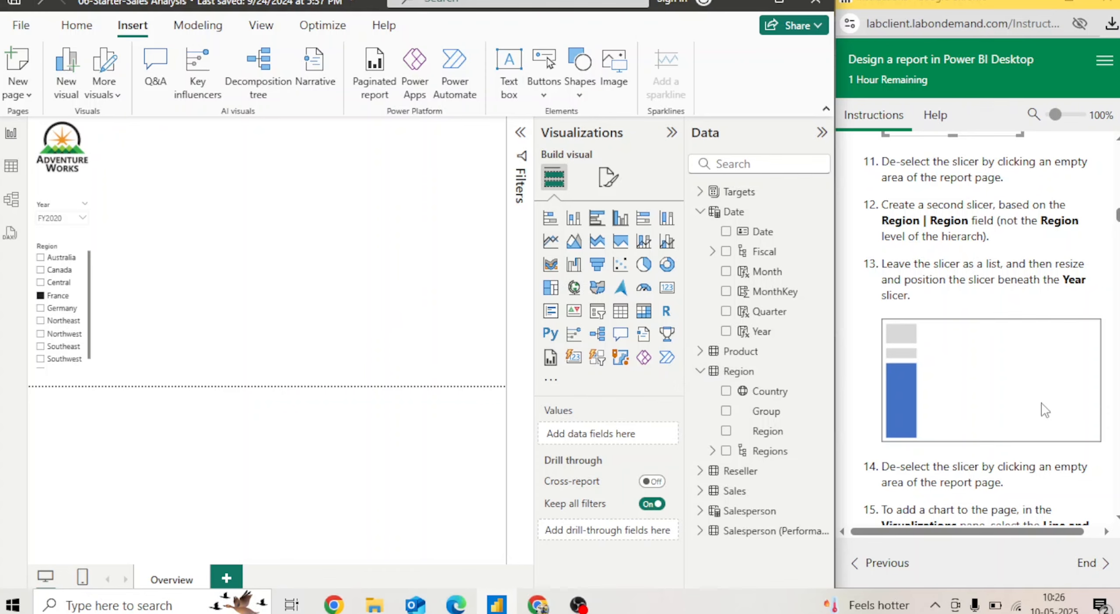
- Add a Line and Stacked Column chart beside the logo and enlarge it to fill the remaining width of the report page
scroll(972, 329, "down", 3)
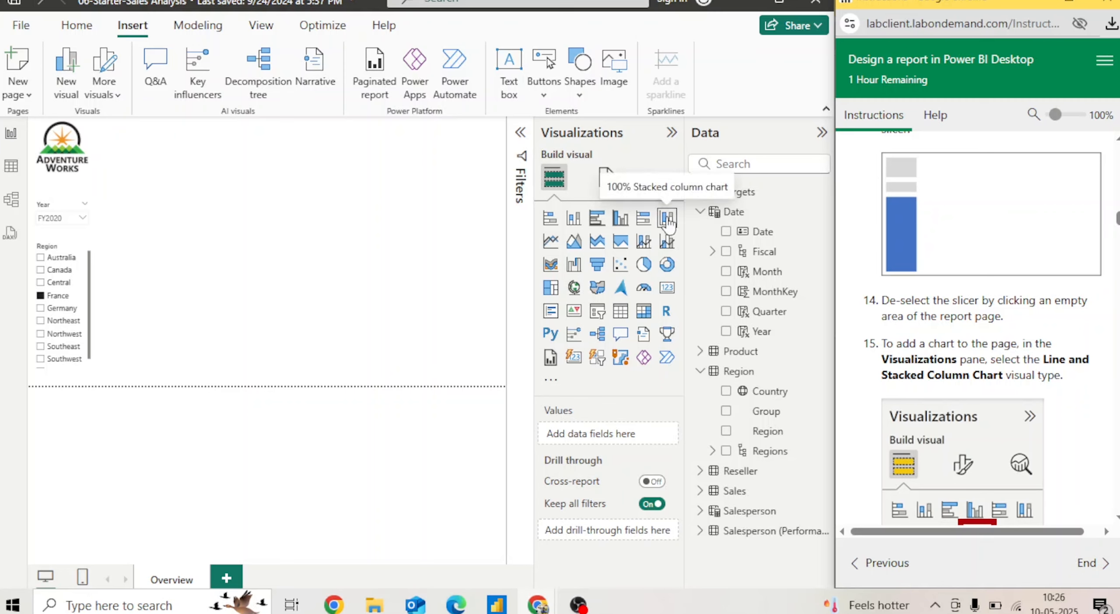
left_click(645, 247)
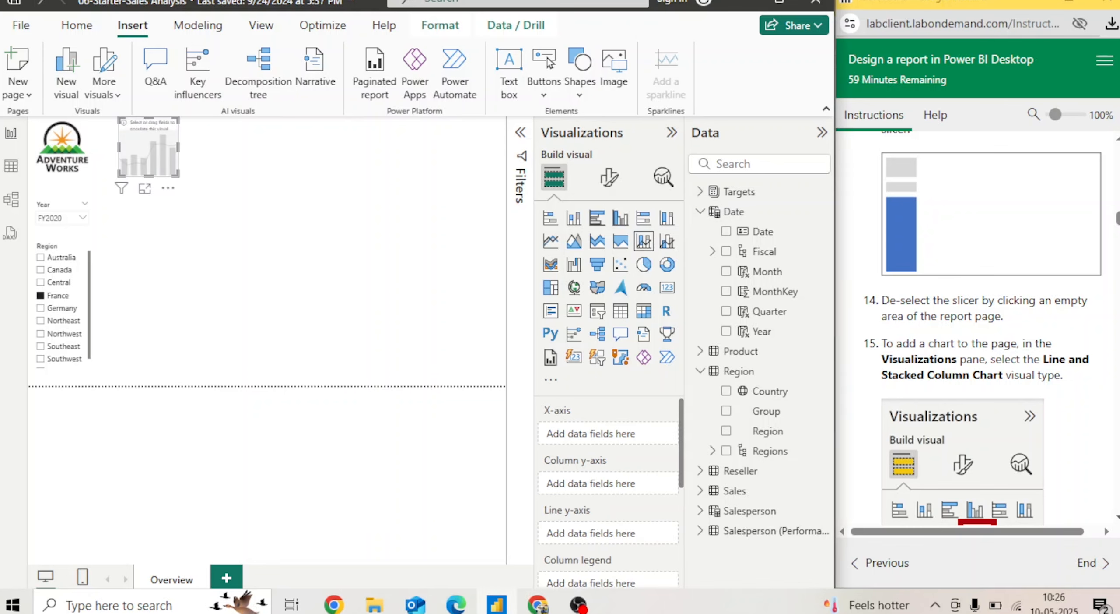
scroll(983, 347, "down", 8)
scroll(1022, 332, "down", 3)
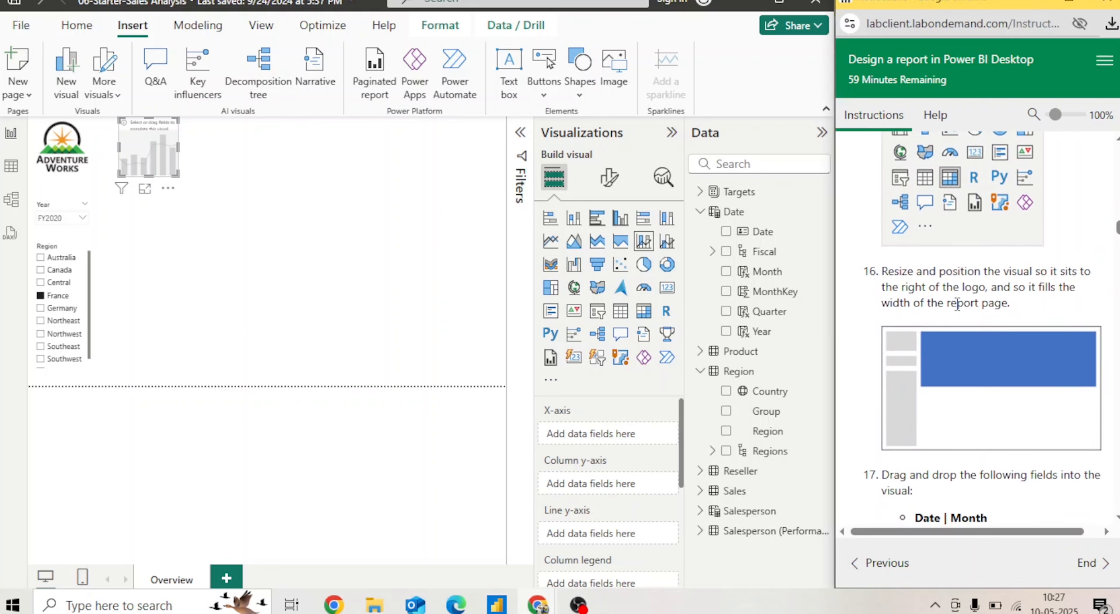
left_click_drag(180, 177, 506, 260)
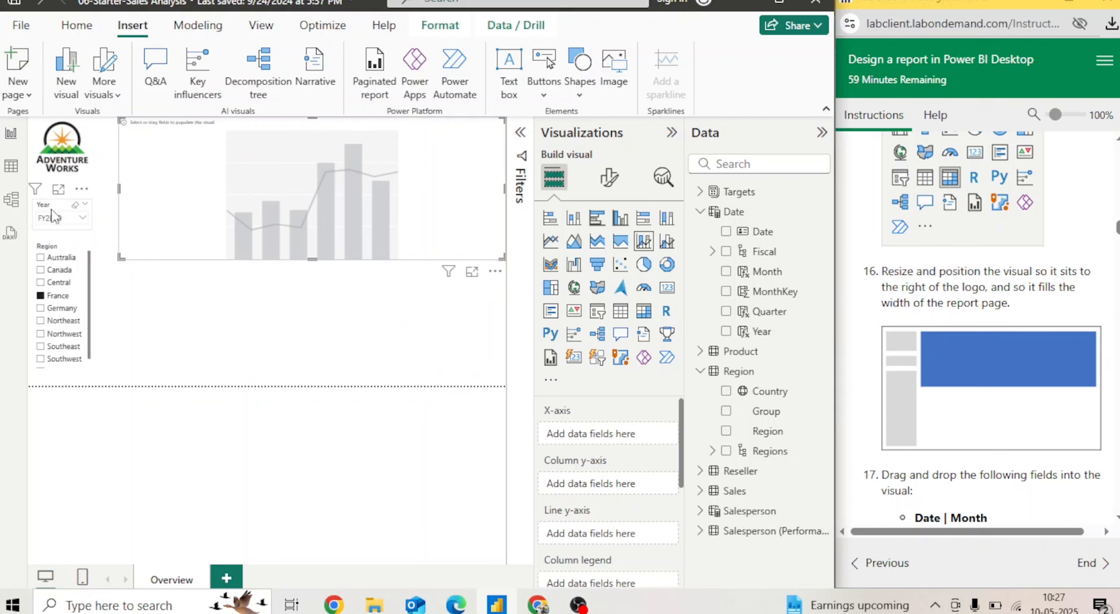
- Move the Year and Region slicers up closer to the logo and slightly reduce the height of the combo chart
left_click_drag(60, 209, 64, 194)
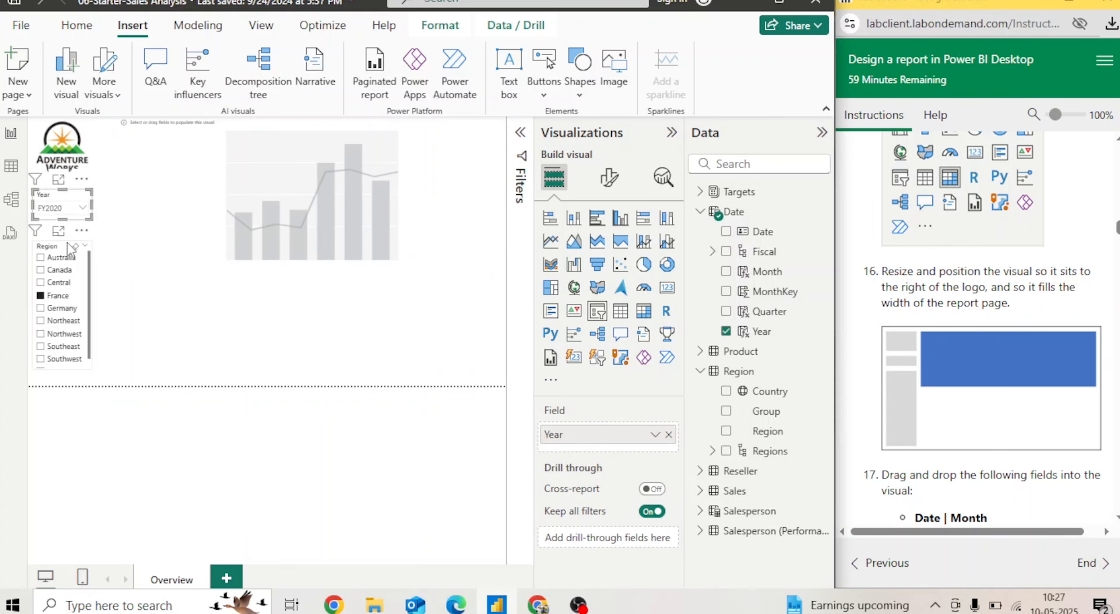
left_click_drag(68, 245, 68, 232)
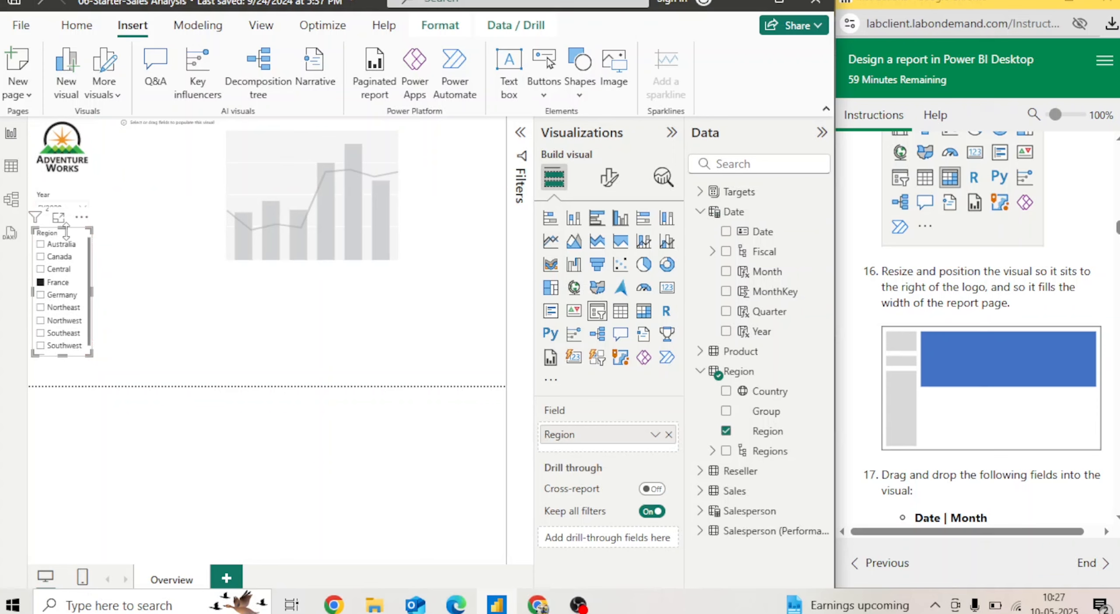
left_click(199, 258)
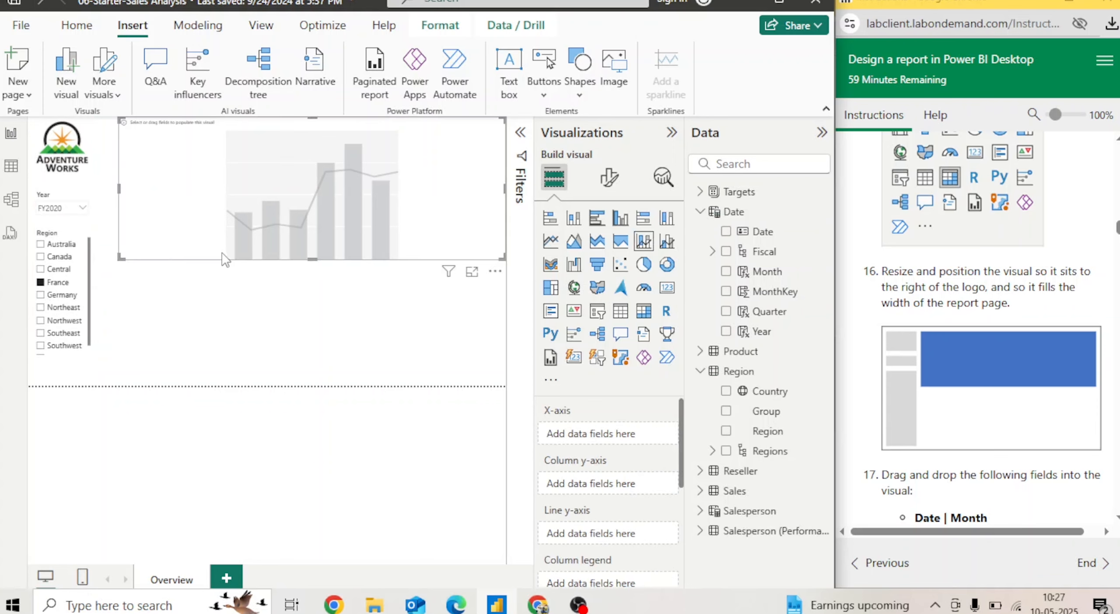
left_click_drag(505, 261, 503, 244)
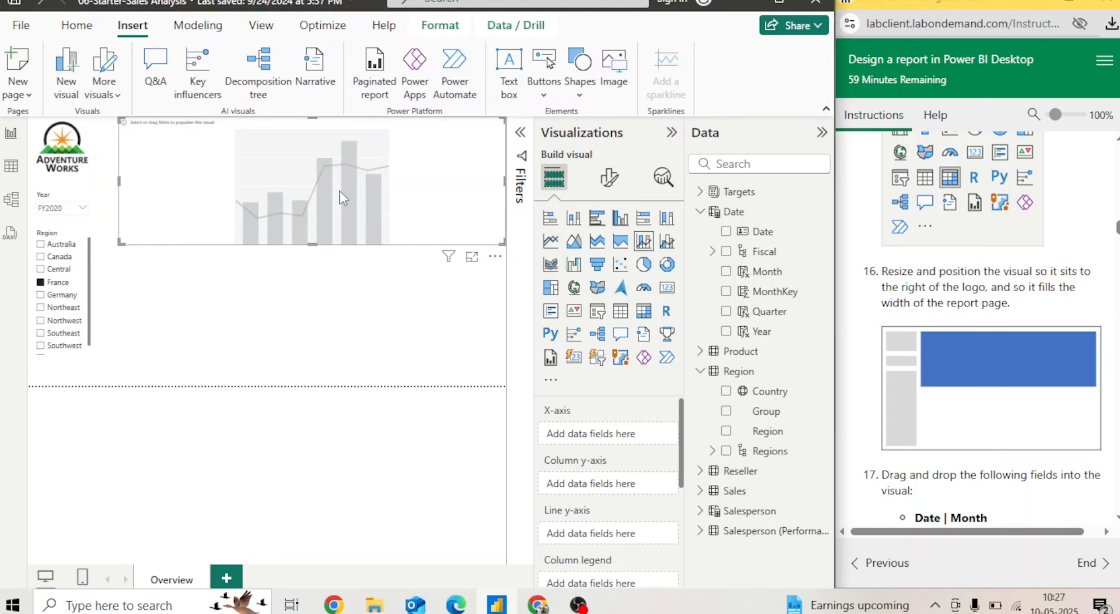
- Assign the Date table's Month field to the chart's X-axis and the Sales table's Sales field to its Column y-axis
scroll(945, 319, "down", 5)
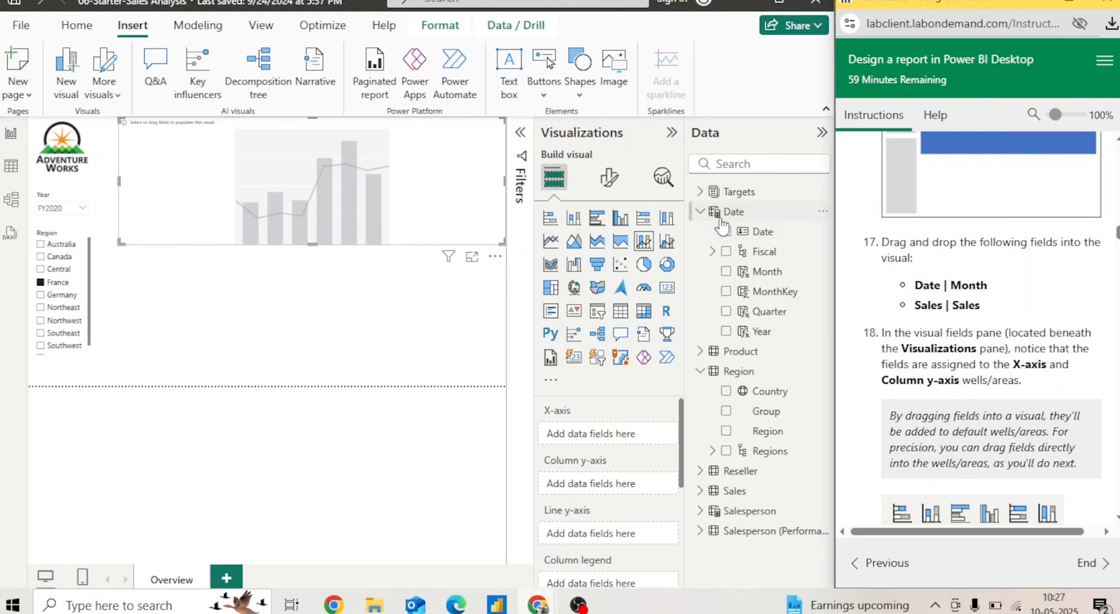
left_click_drag(761, 275, 606, 433)
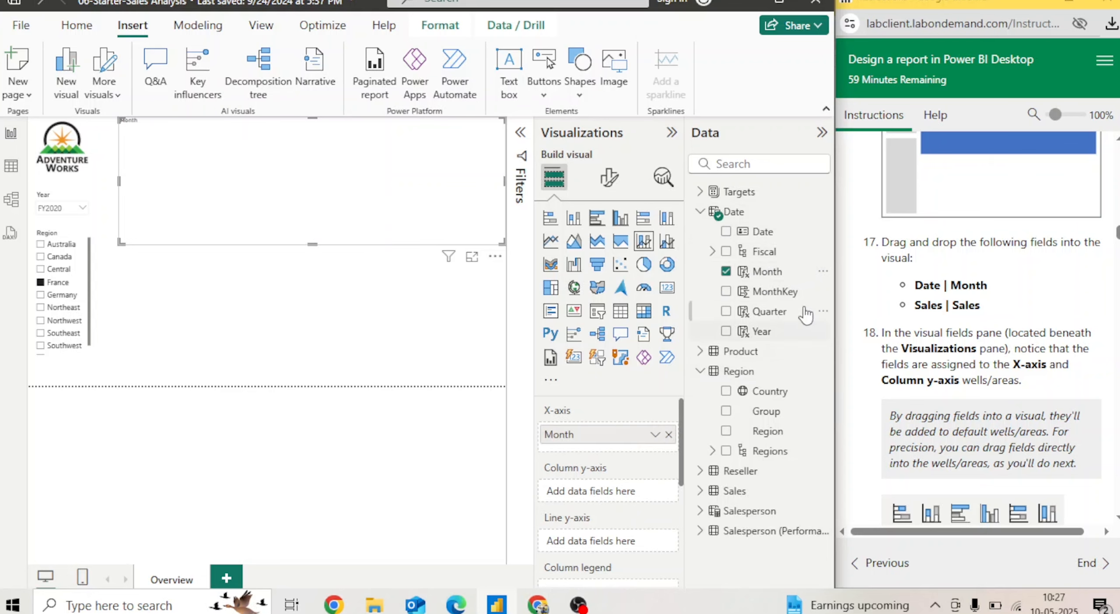
left_click(701, 371)
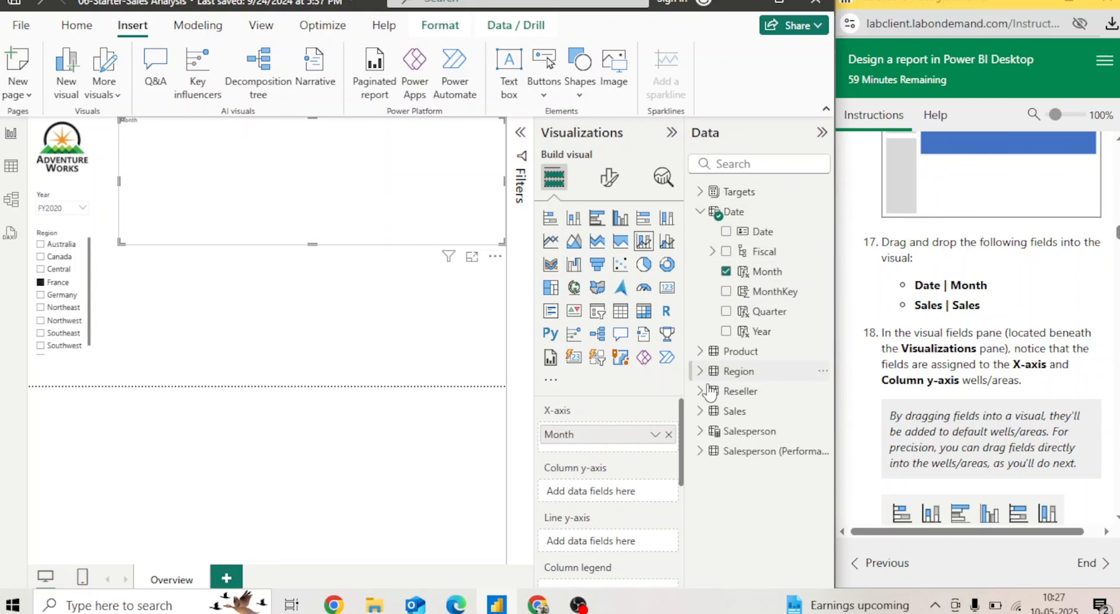
left_click(700, 410)
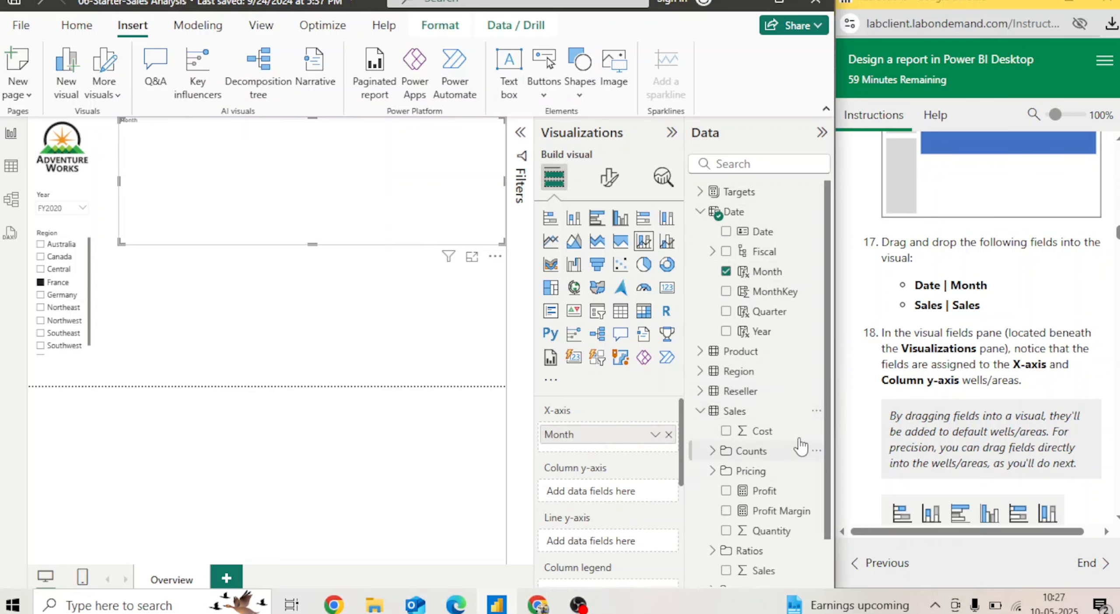
scroll(827, 426, "down", 2)
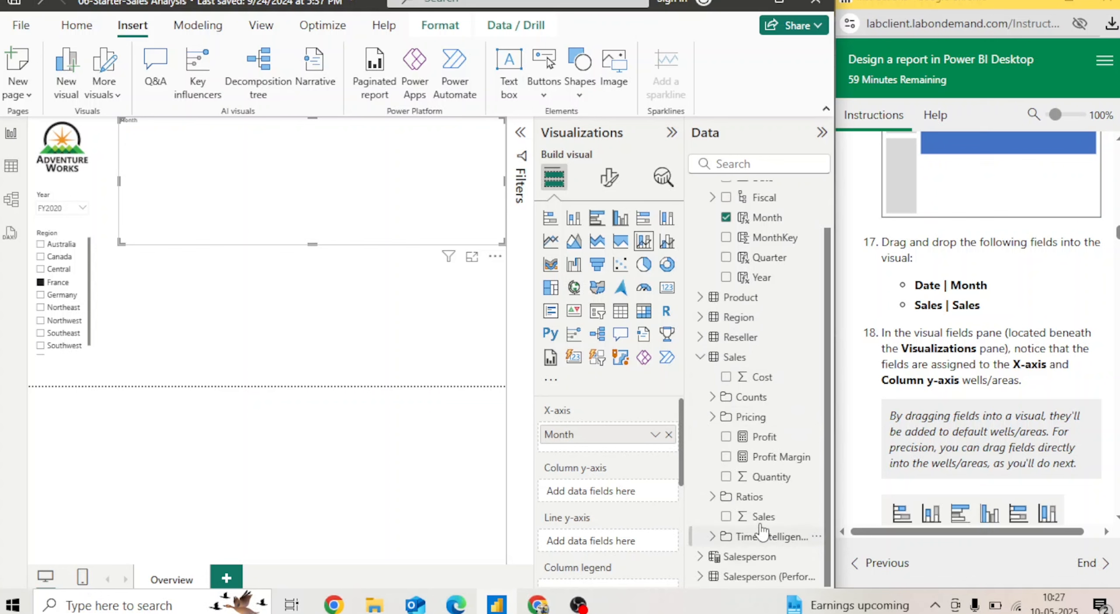
left_click_drag(765, 520, 622, 487)
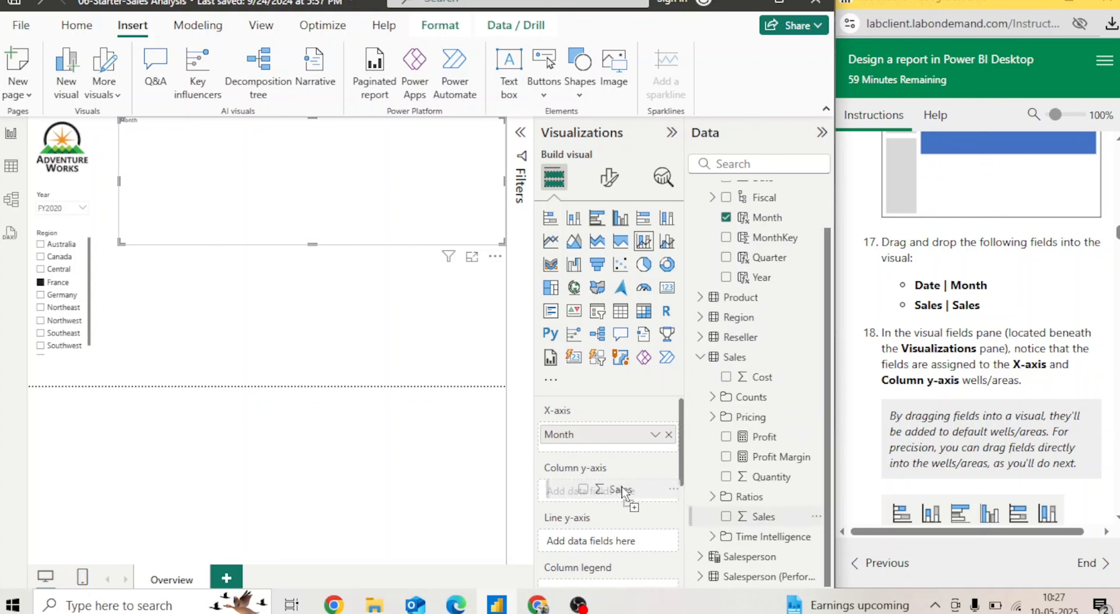
- Assign the Sales table's Sales field to the combo chart's Column y-axis and its Profit Margin field to the Line y-axis
left_click_drag(626, 491, 625, 492)
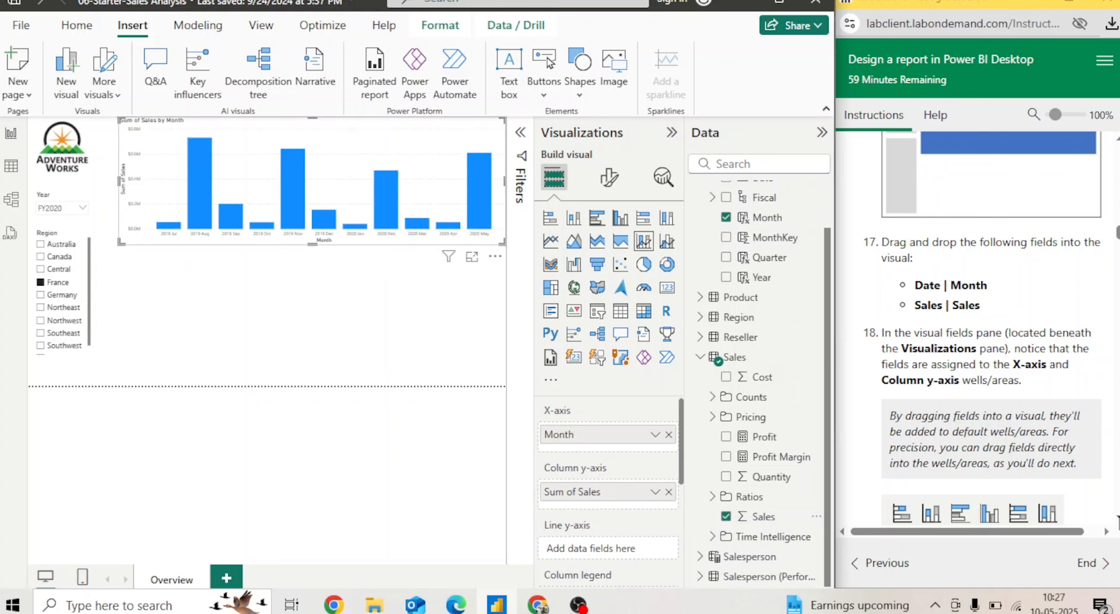
scroll(992, 247, "down", 3)
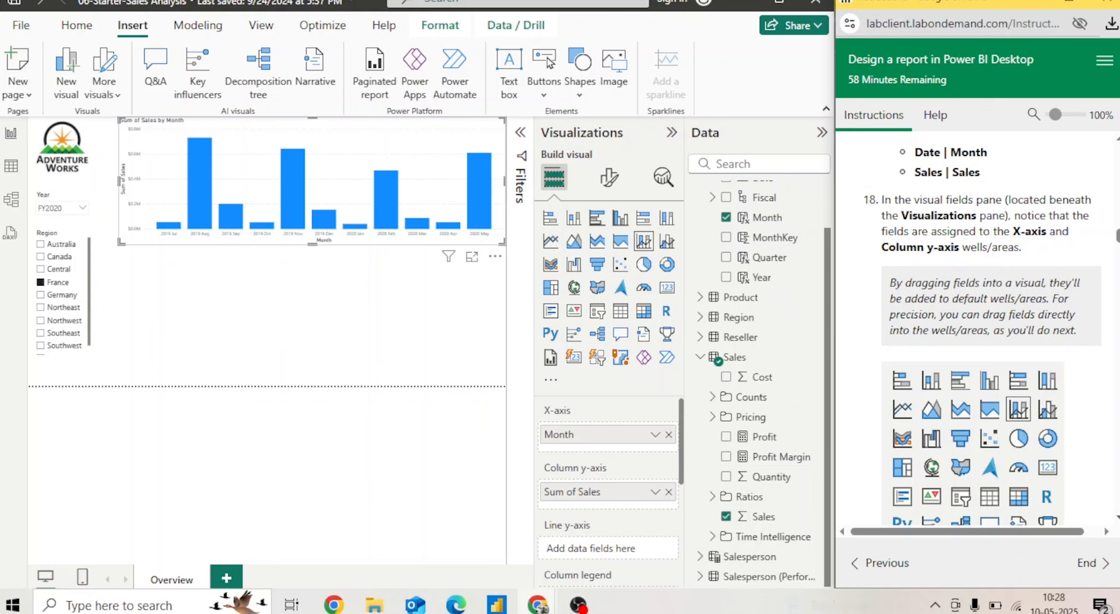
scroll(1022, 396, "down", 3)
scroll(969, 328, "down", 8)
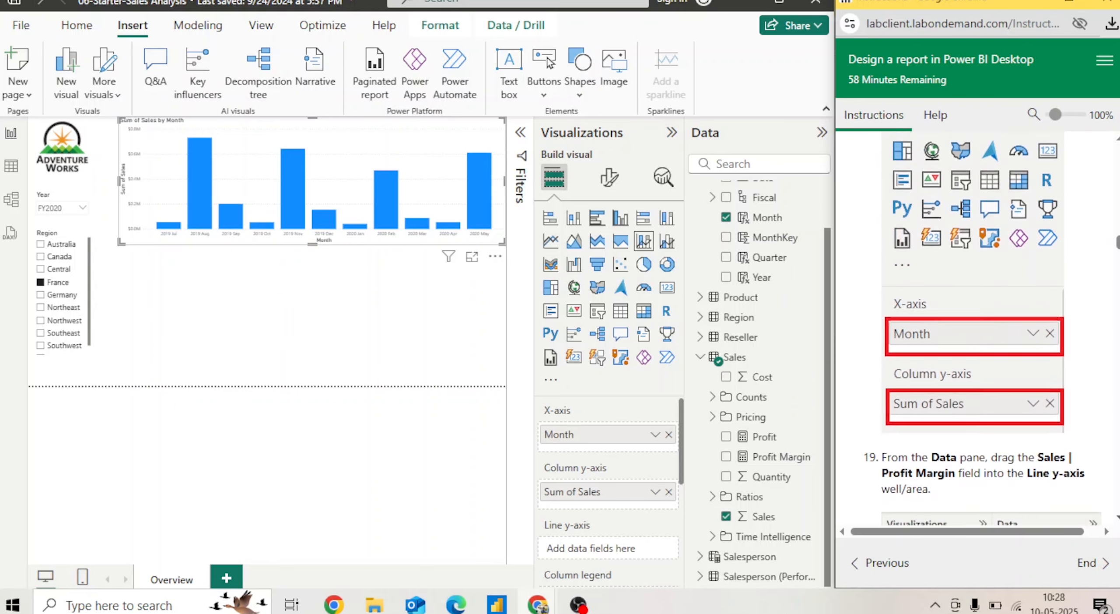
scroll(970, 328, "down", 3)
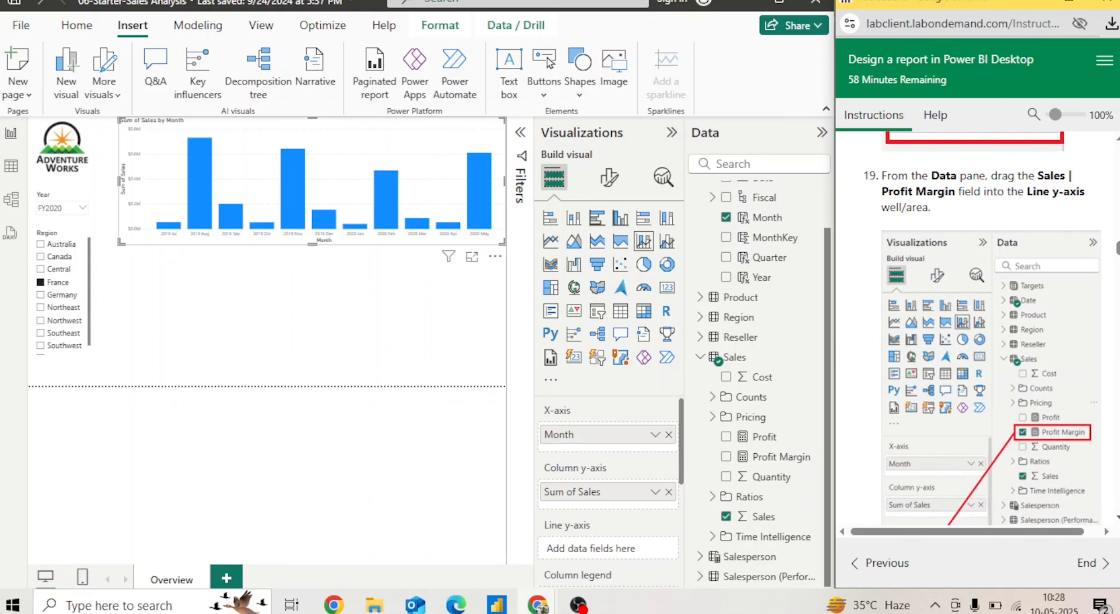
scroll(982, 328, "down", 1)
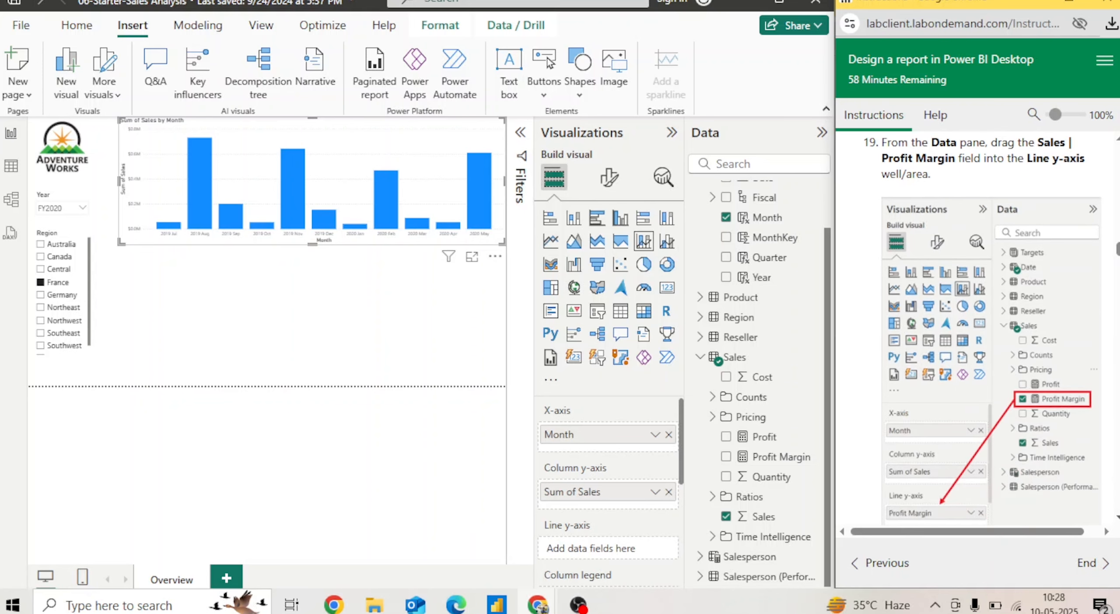
scroll(982, 328, "down", 3)
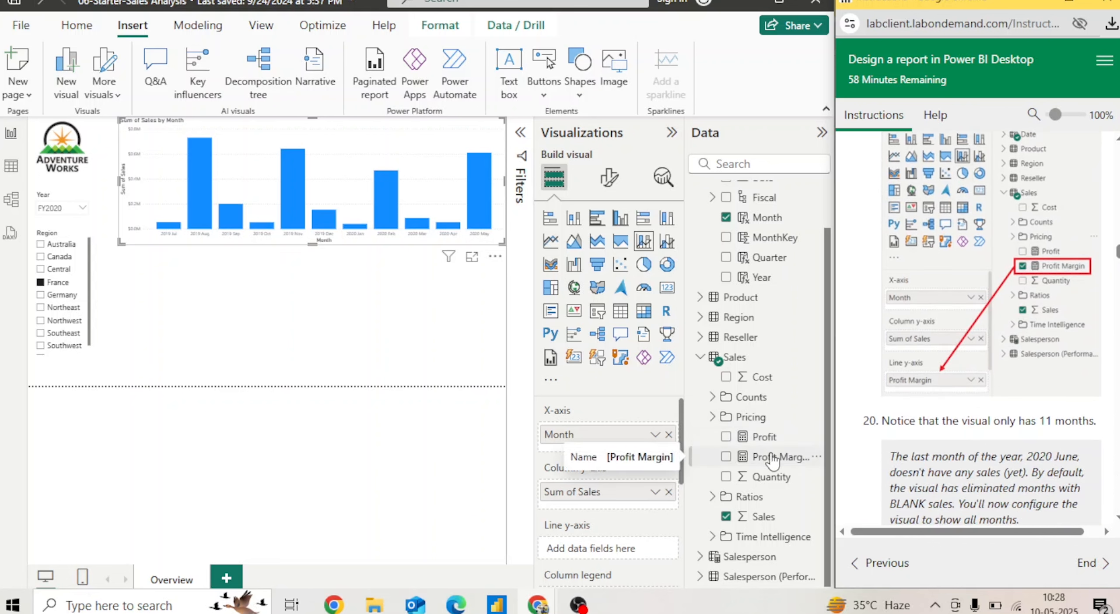
left_click_drag(773, 457, 609, 547)
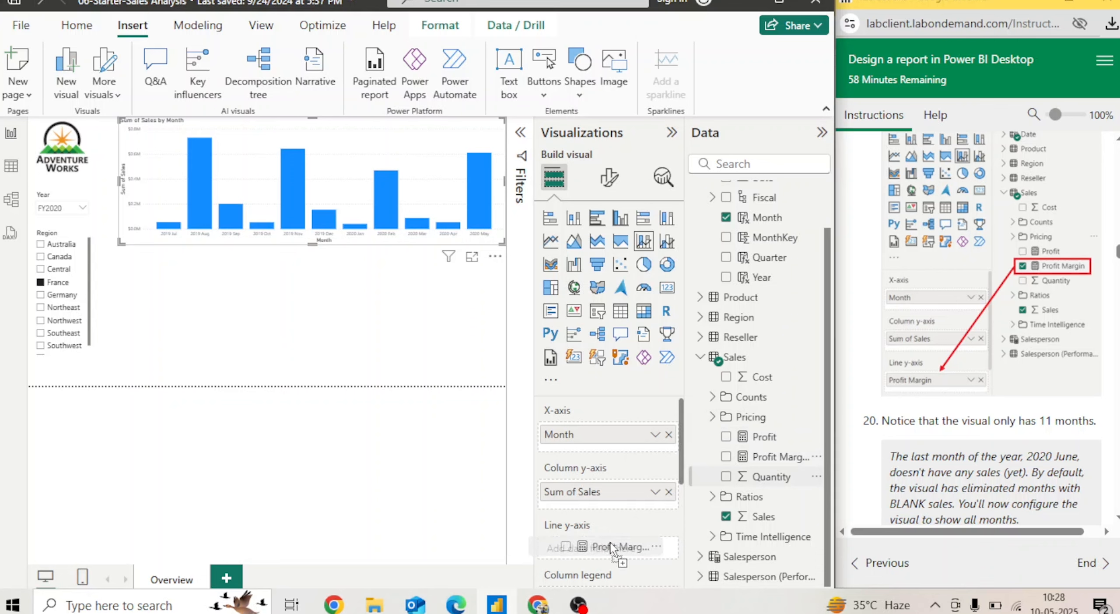
left_click_drag(610, 541, 610, 543)
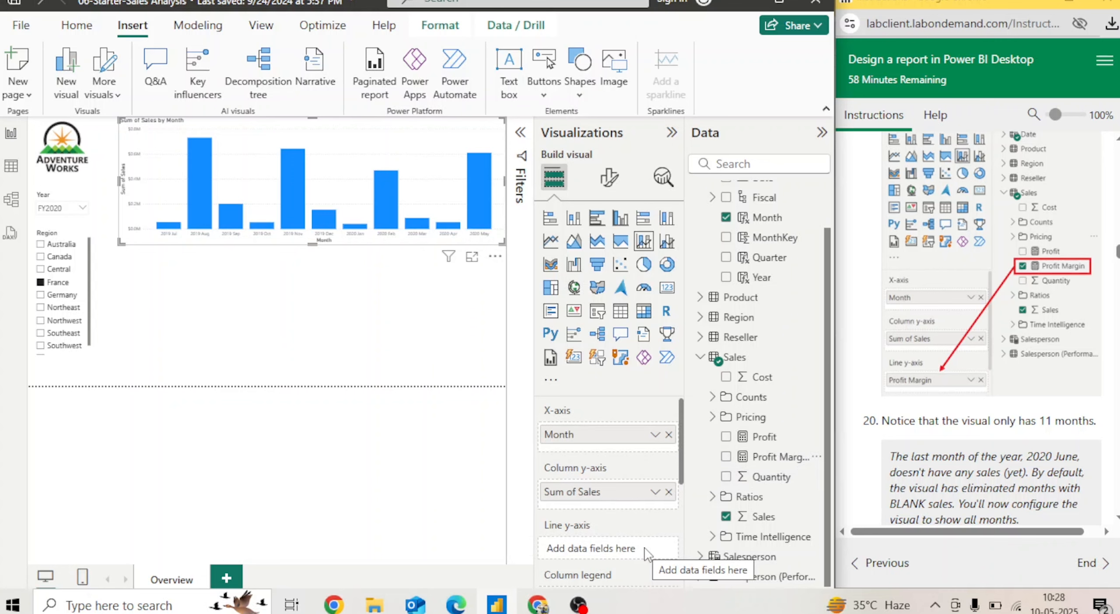
left_click_drag(774, 456, 610, 543)
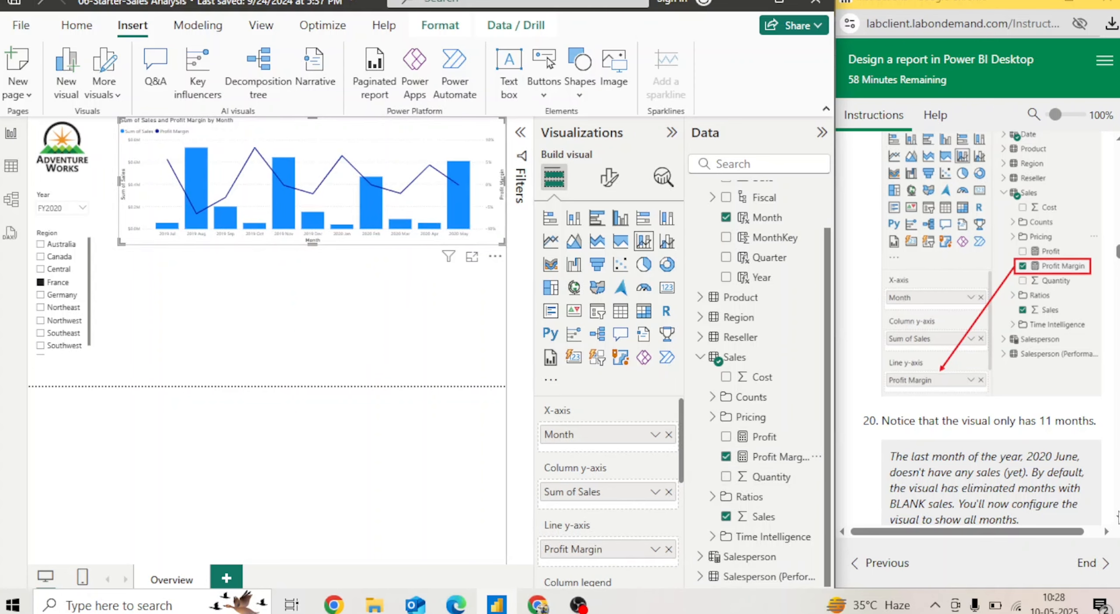
- Set the font size of the combo chart's Y-axis values to 12
scroll(1035, 304, "down", 3)
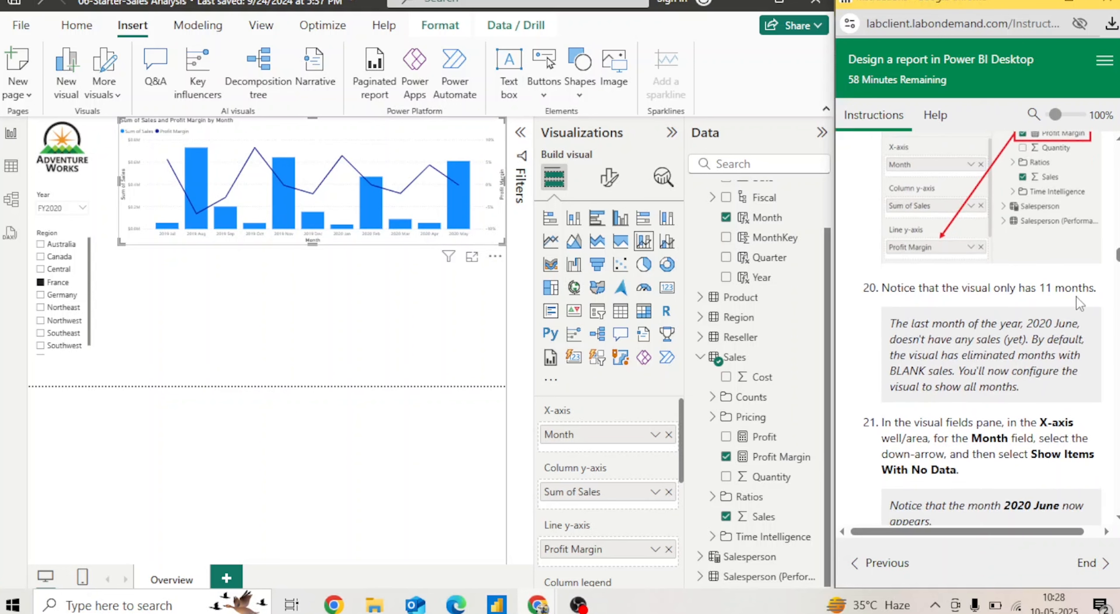
left_click(609, 177)
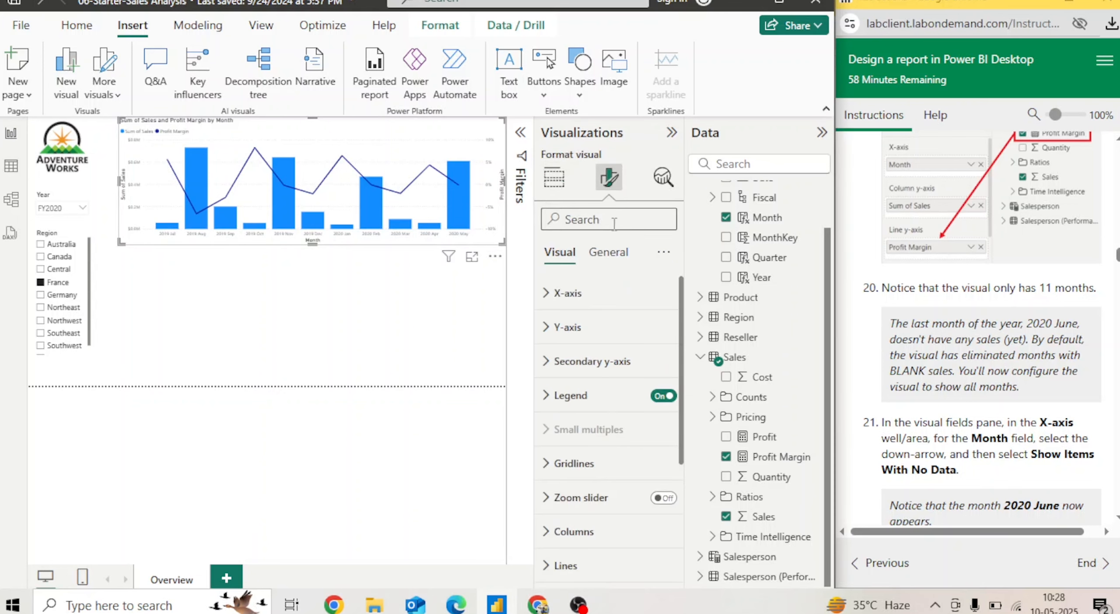
left_click(545, 332)
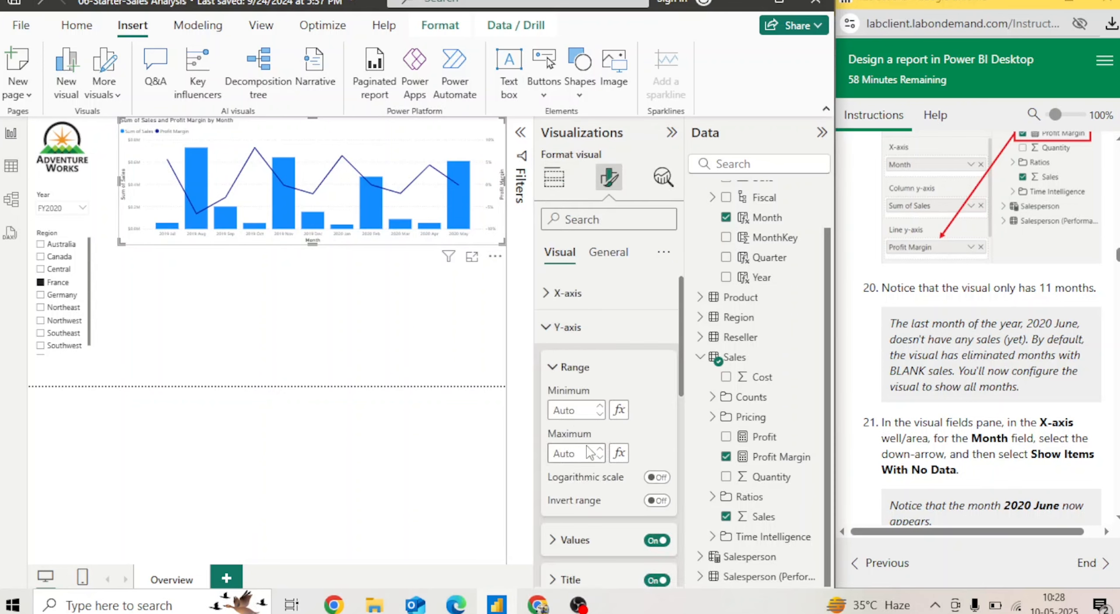
left_click(556, 542)
left_click_drag(682, 353, 683, 388)
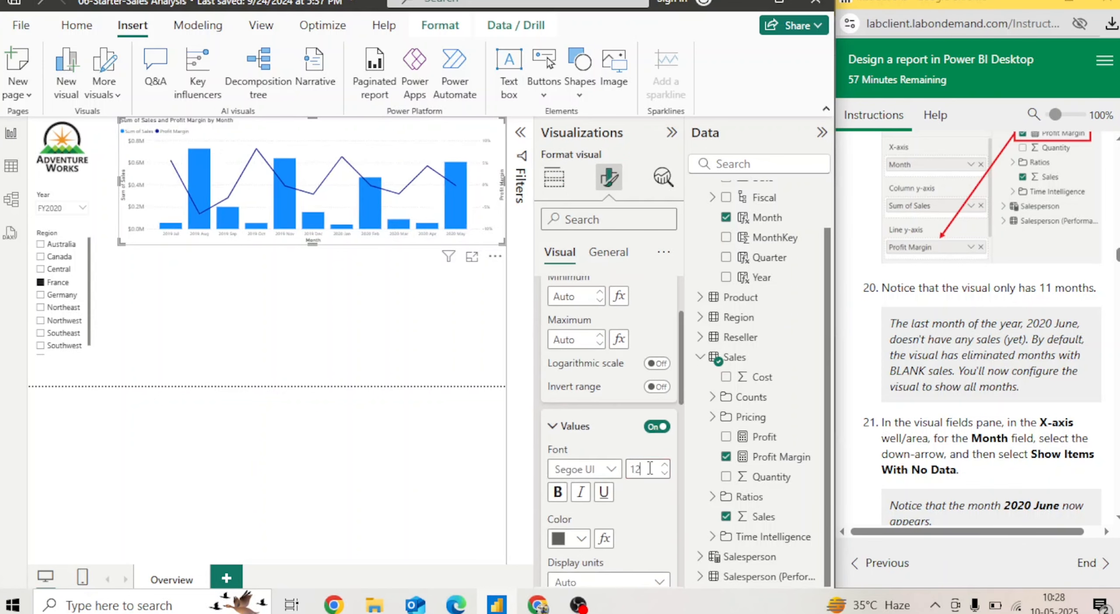
left_click(650, 468)
left_click(569, 431)
- Set the font size of the combo chart's Y-axis title to 15 and collapse the Y-axis settings
left_click(555, 470)
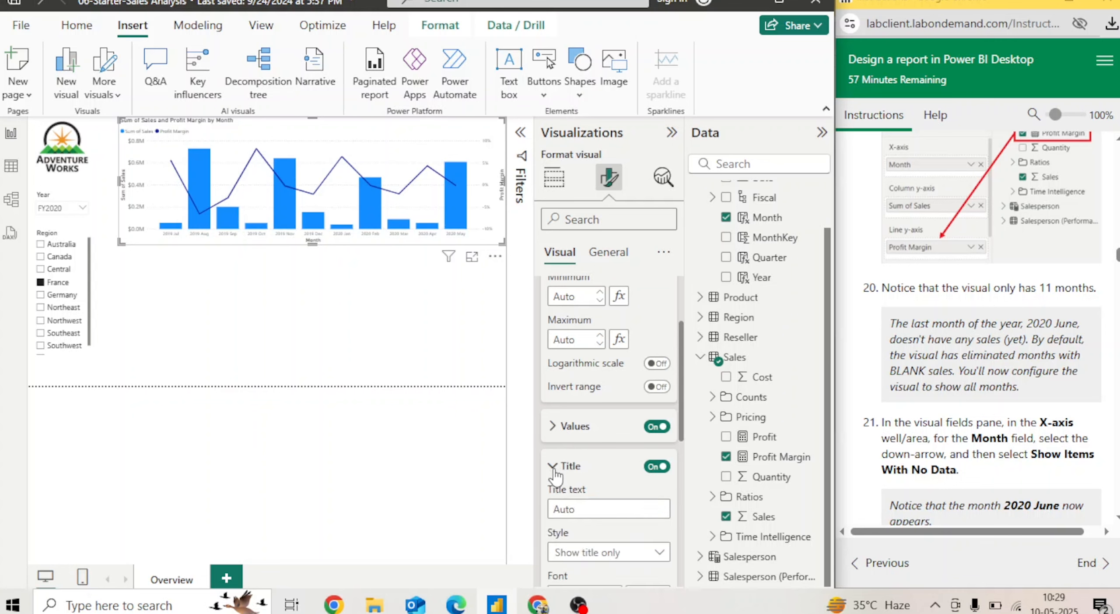
left_click_drag(681, 401, 682, 432)
left_click(644, 487)
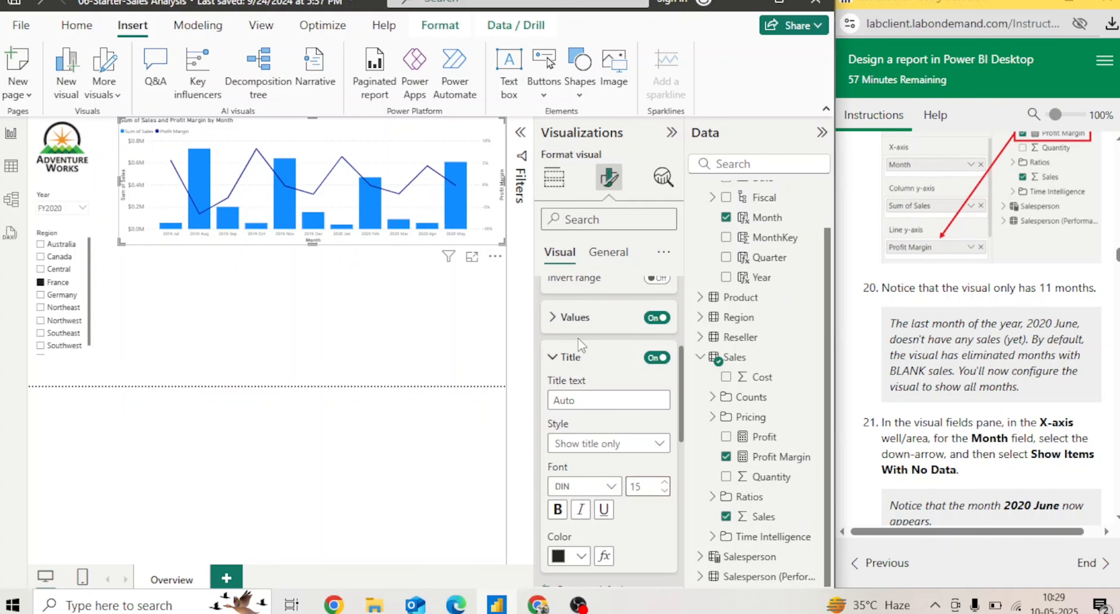
left_click(556, 356)
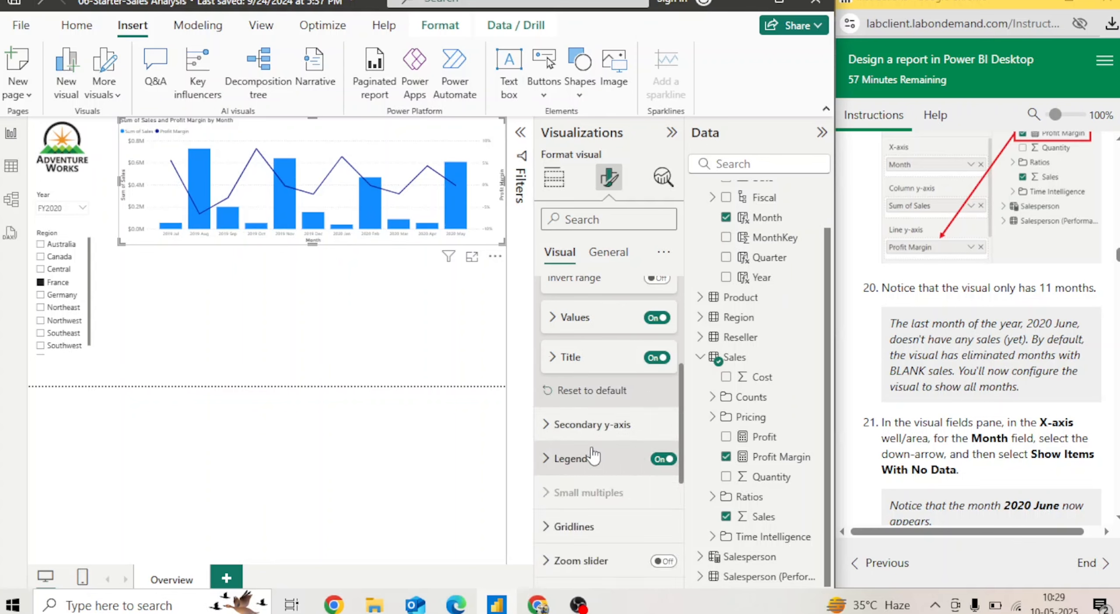
left_click_drag(683, 442, 680, 340)
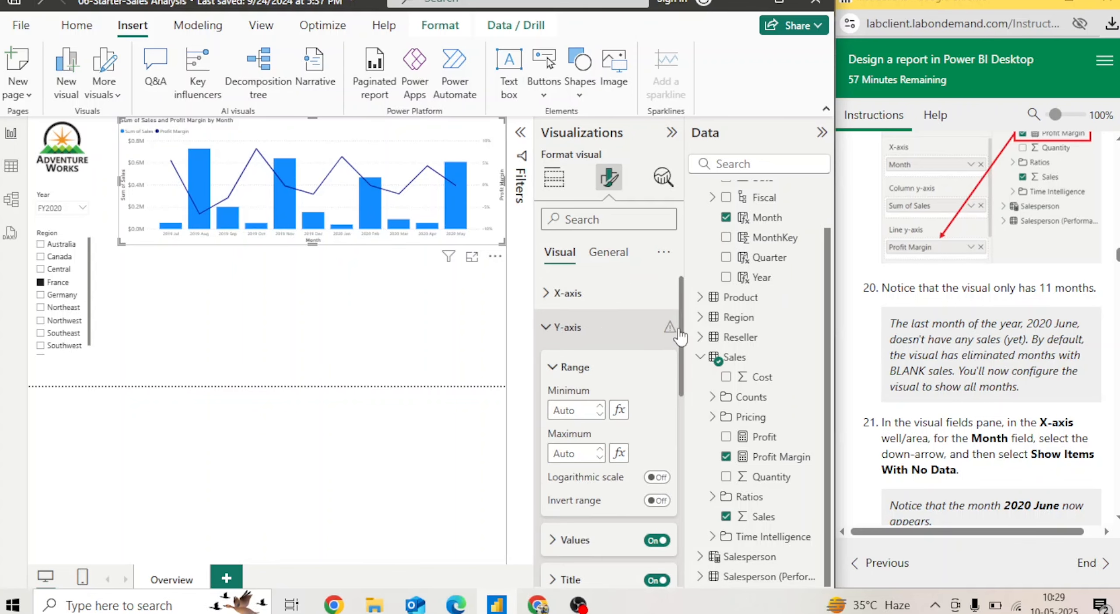
left_click(553, 370)
left_click(550, 326)
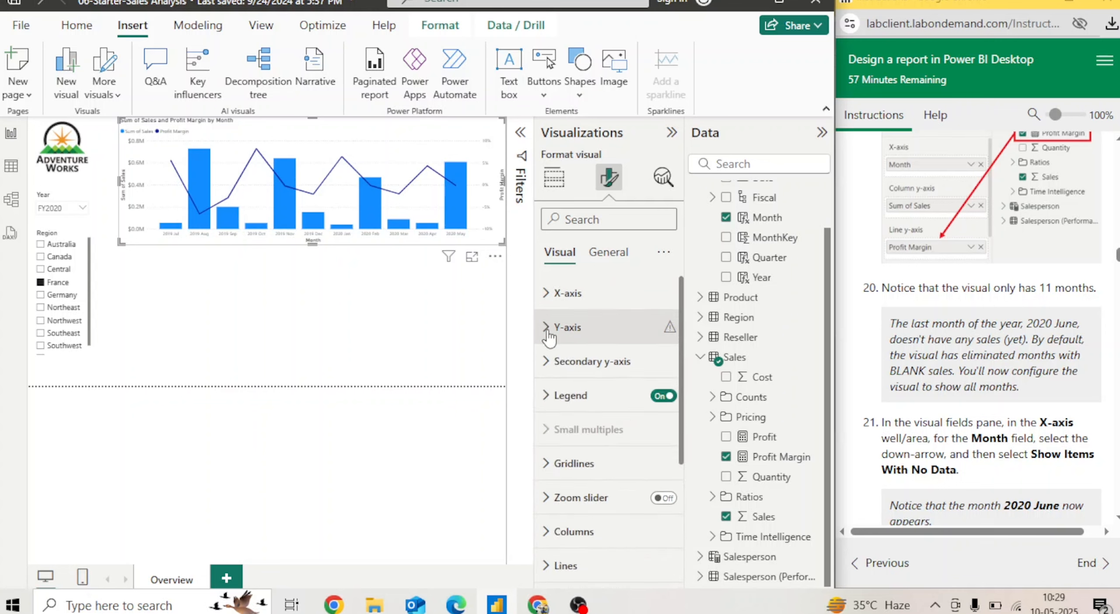
left_click(551, 361)
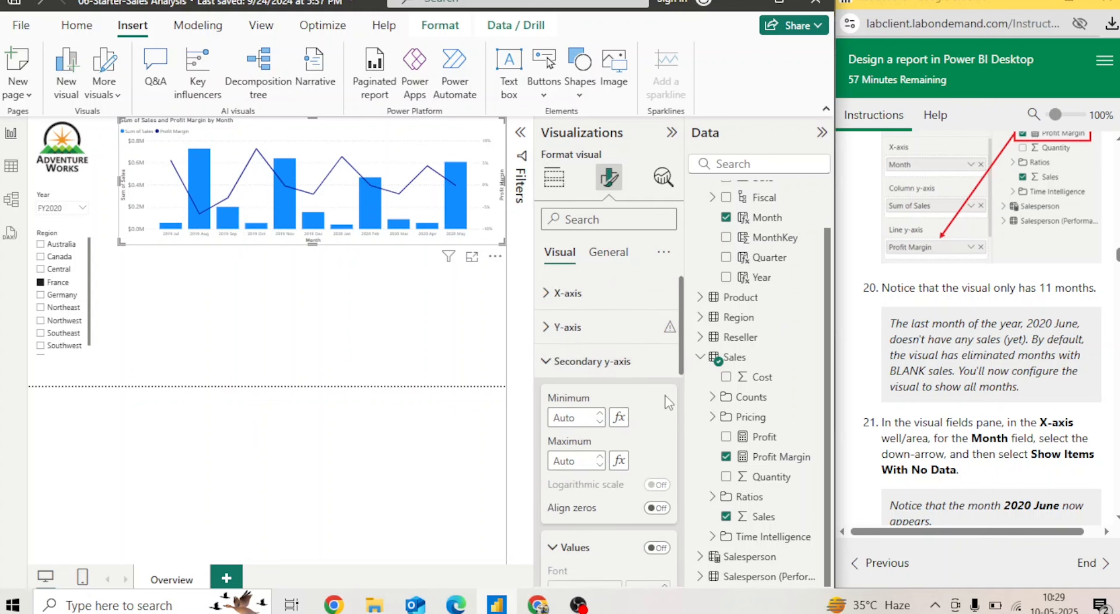
mouse_move(681, 340)
left_mouse_down()
mouse_move(681, 374)
mouse_move(680, 344)
left_mouse_up()
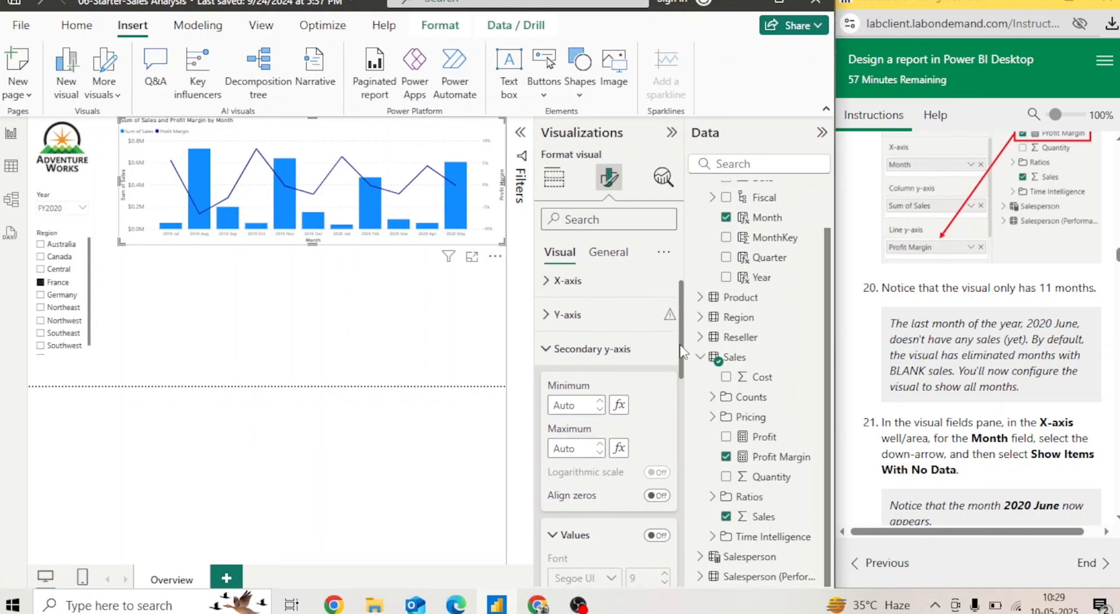
left_click(555, 364)
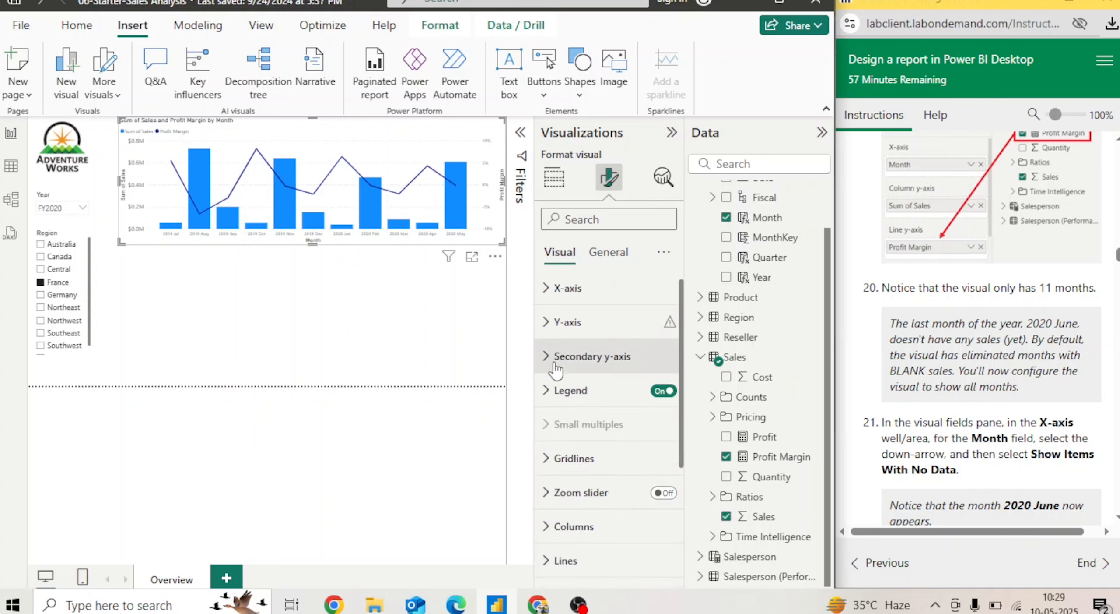
left_click(550, 528)
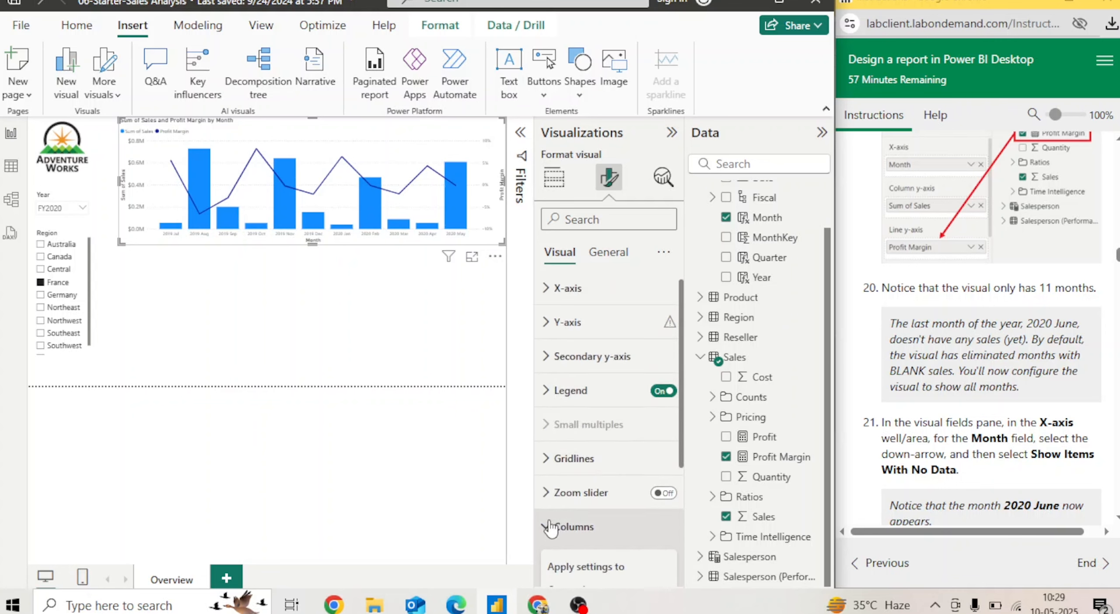
left_click_drag(681, 389, 683, 490)
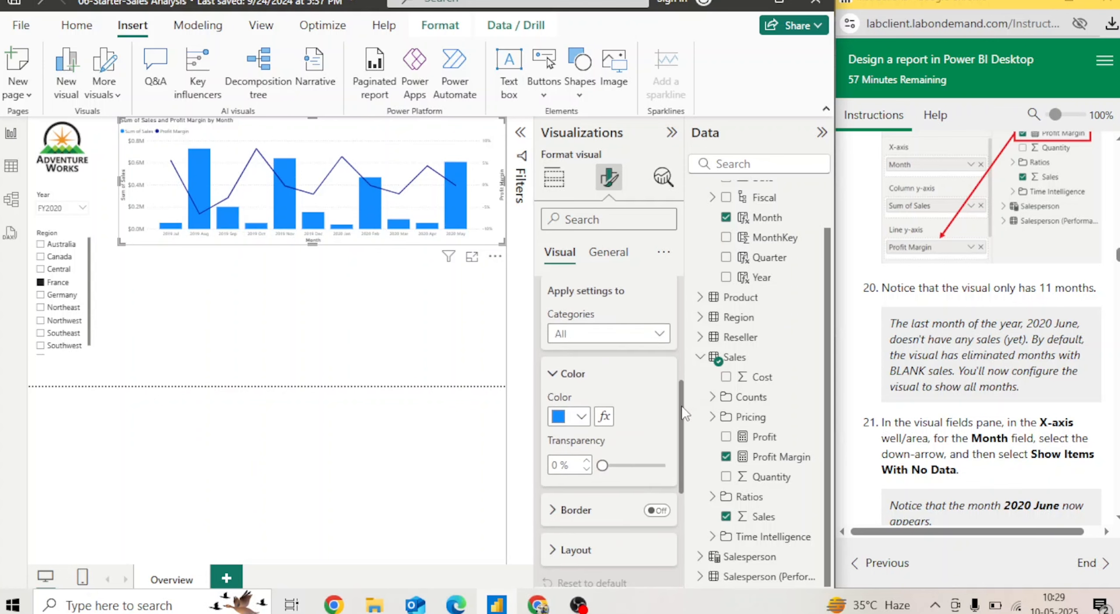
left_click_drag(685, 414, 691, 269)
- Set the font size of the combo chart's X-axis values to 15 and collapse the X-axis settings
left_click(545, 289)
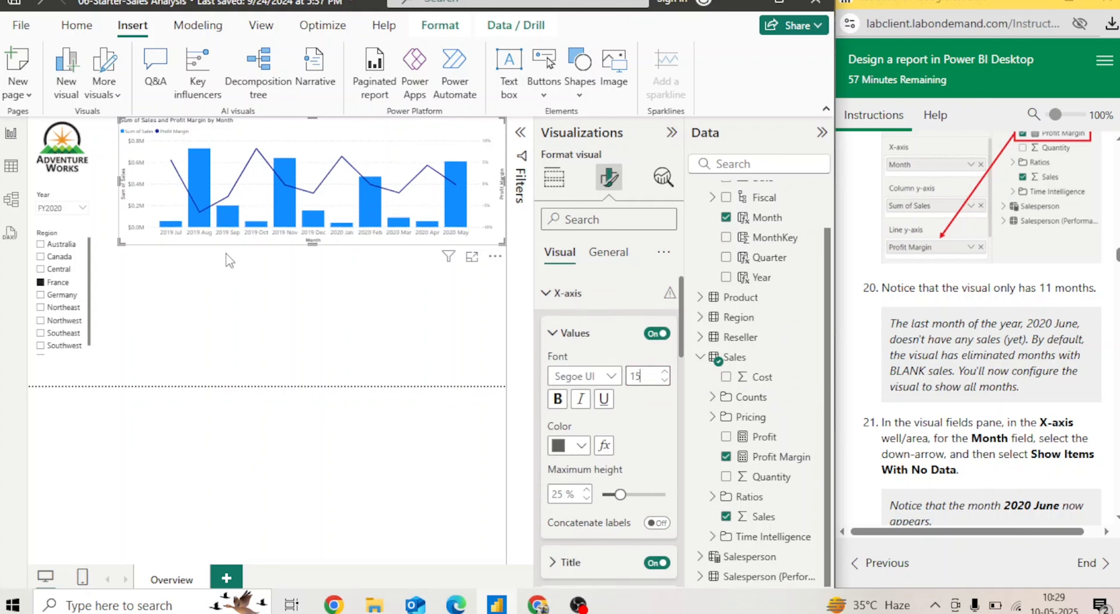
left_click(549, 302)
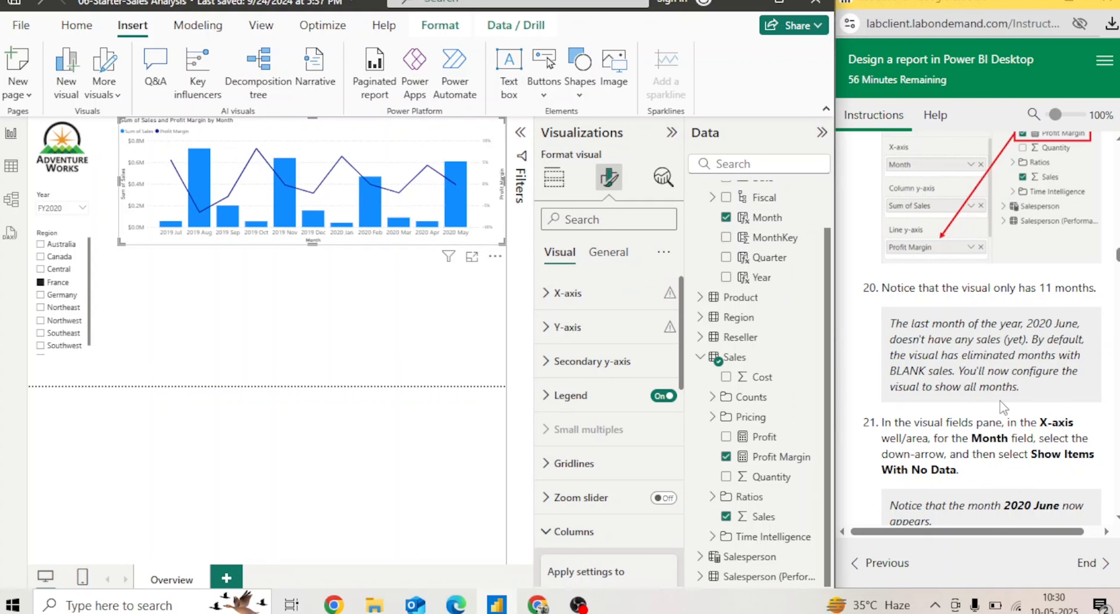
- Make the combo chart's Month field on the X-axis show items with no data, and deselect the chart
left_click(1118, 519)
scroll(1118, 520, "down", 5)
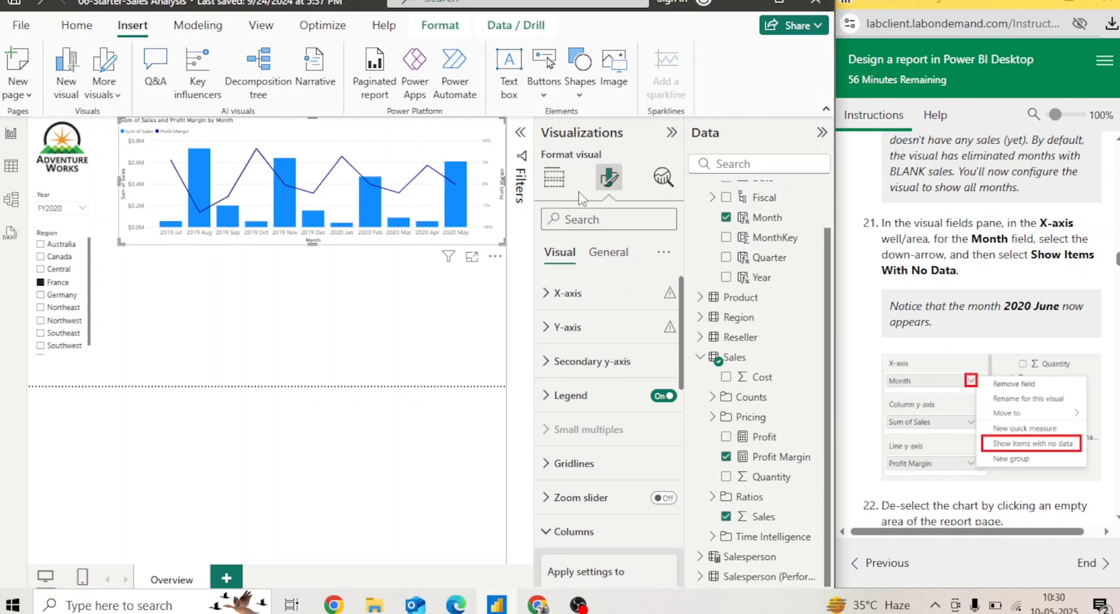
left_click(545, 188)
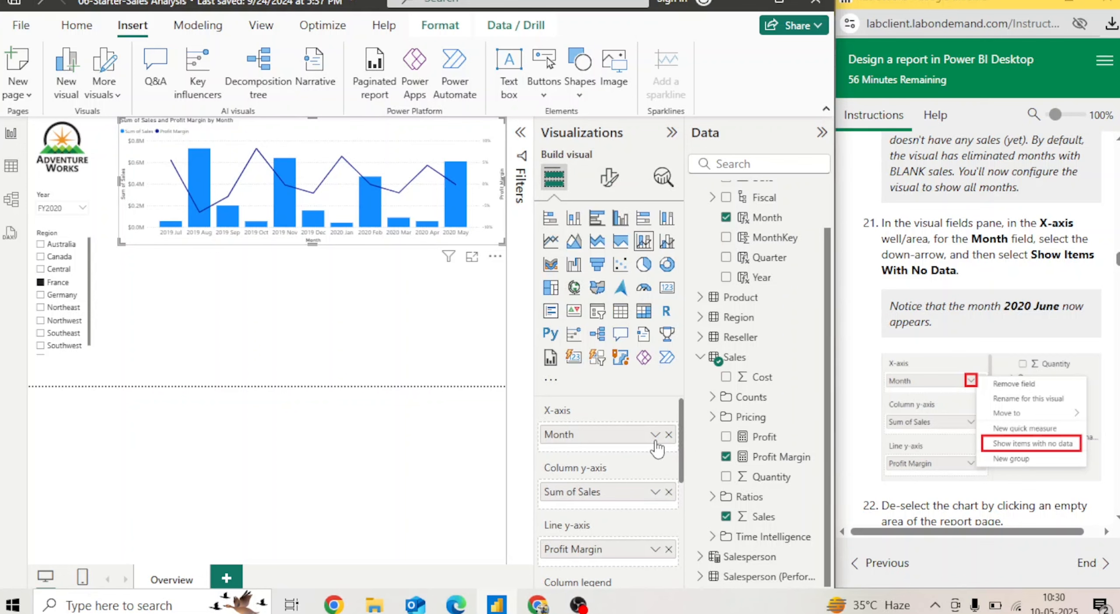
left_click(655, 435)
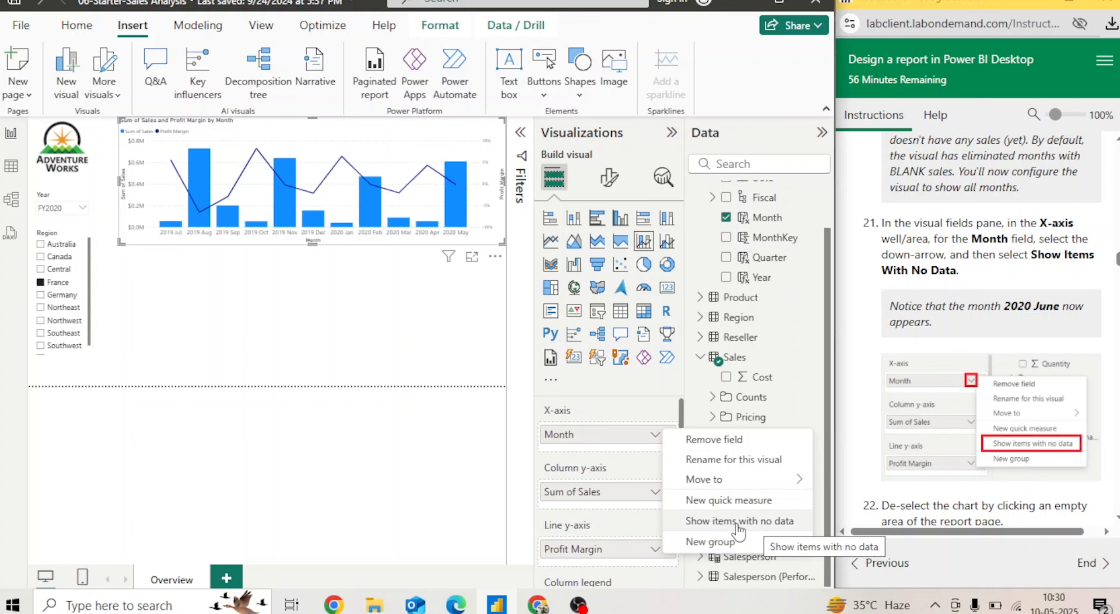
left_click(765, 523)
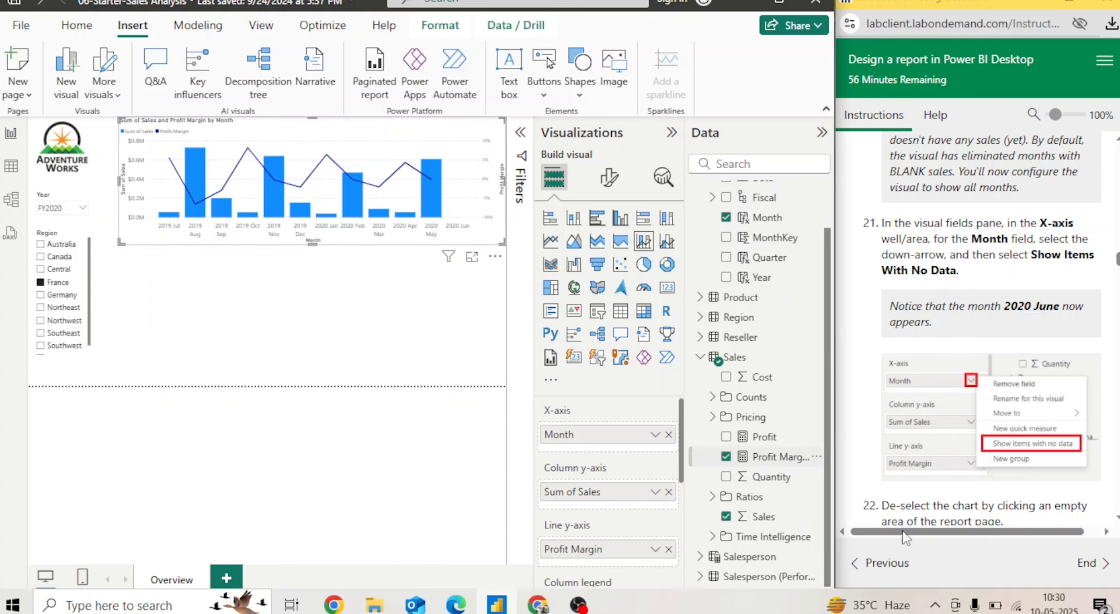
scroll(980, 328, "down", 5)
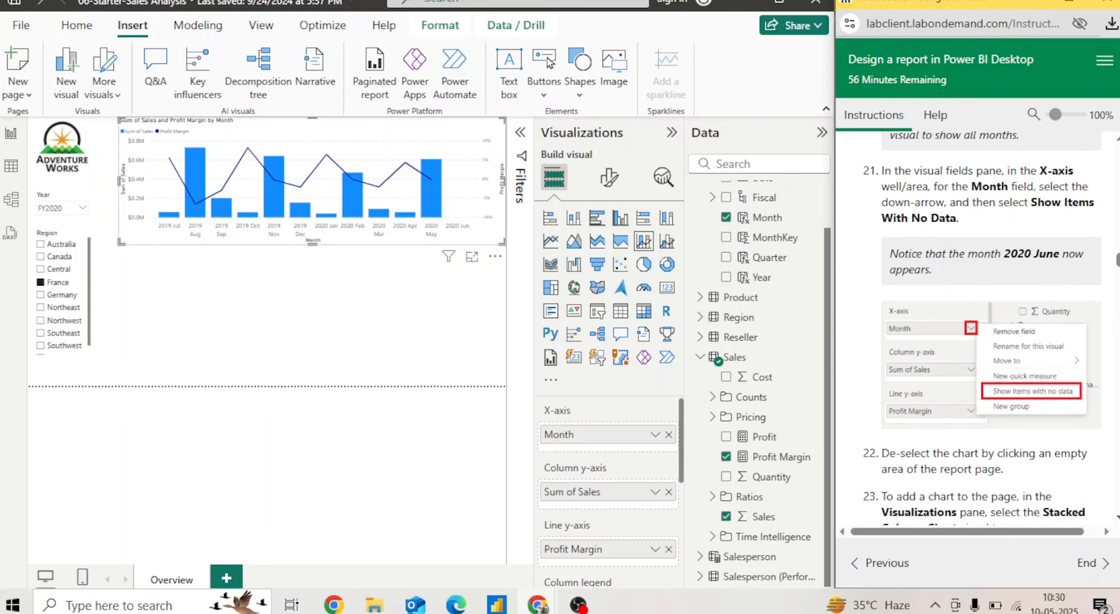
left_click(402, 288)
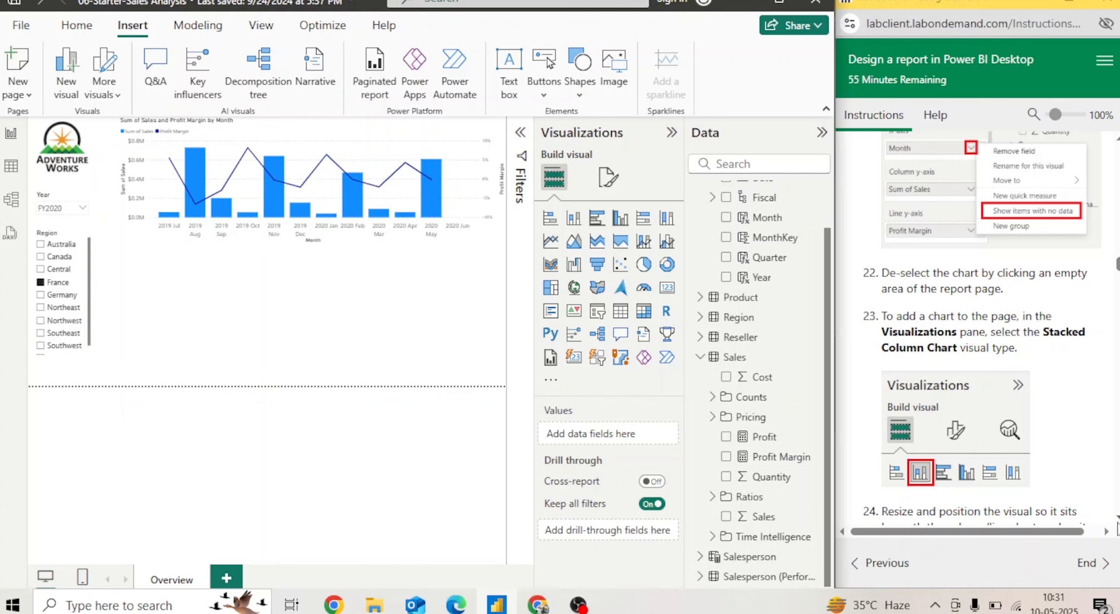
- Add a Stacked Column chart beneath the combo chart and shrink it to half the width of the chart above
scroll(1117, 528, "down", 3)
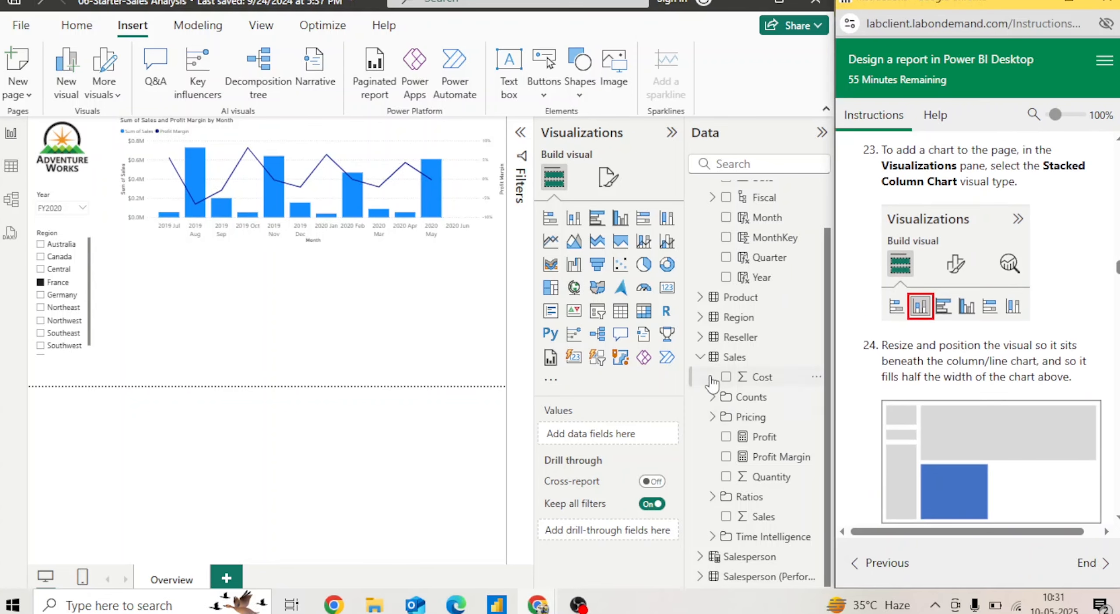
left_click(574, 218)
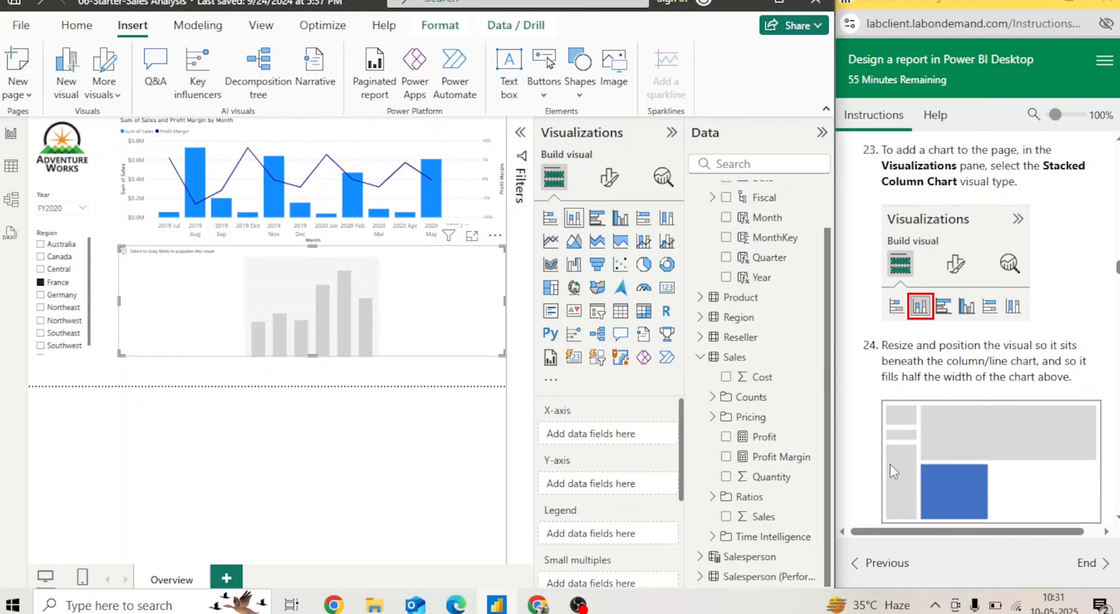
scroll(1117, 521, "down", 4)
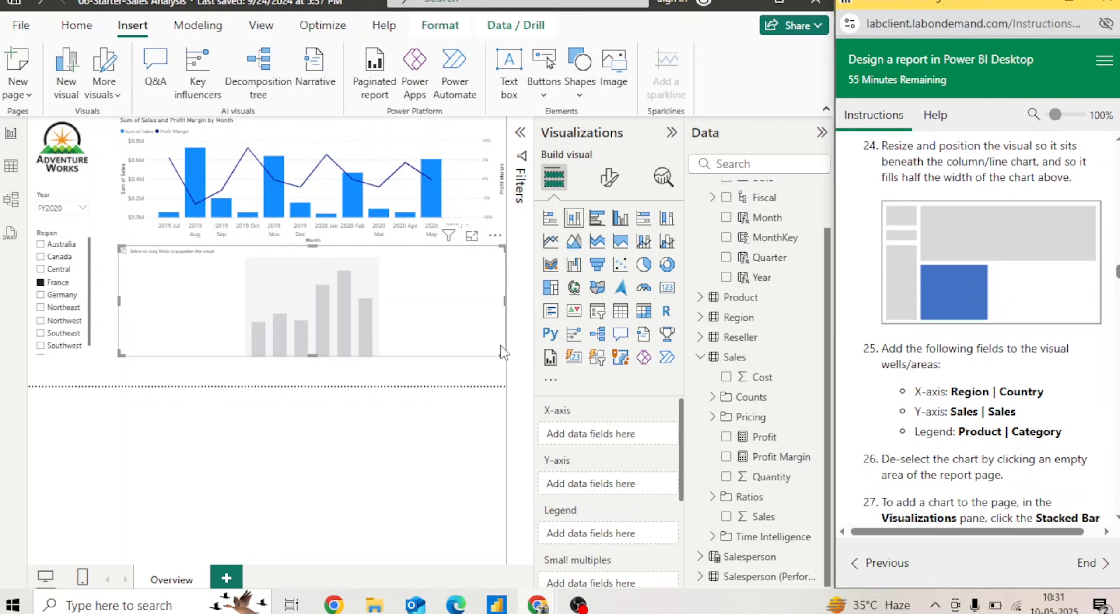
left_click_drag(502, 354, 312, 338)
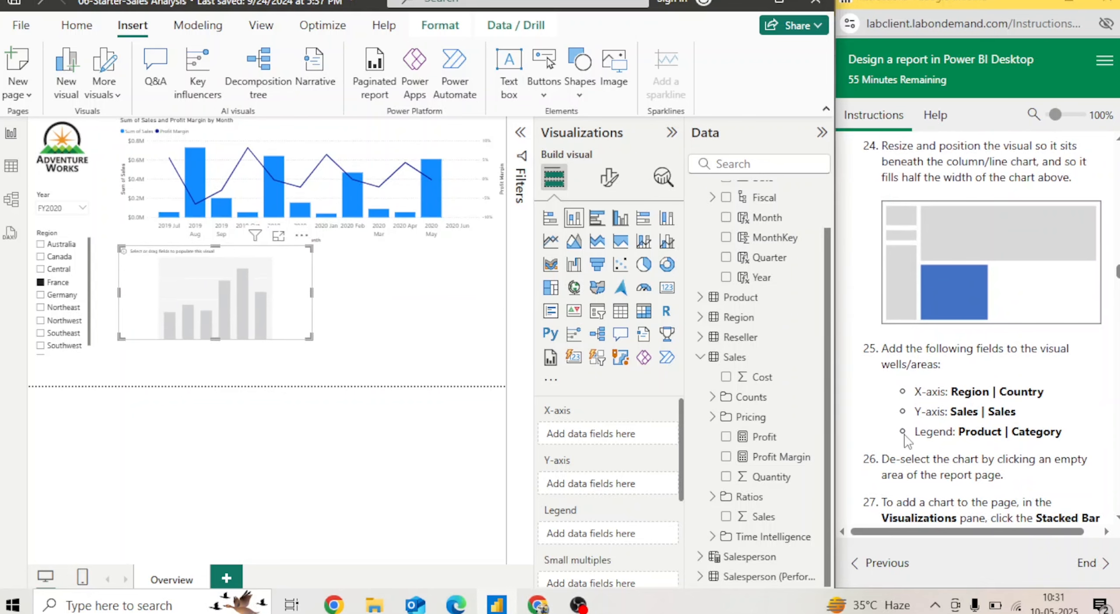
- Put the Country field from the Region table on the X-axis of the new stacked column chart
scroll(976, 328, "down", 3)
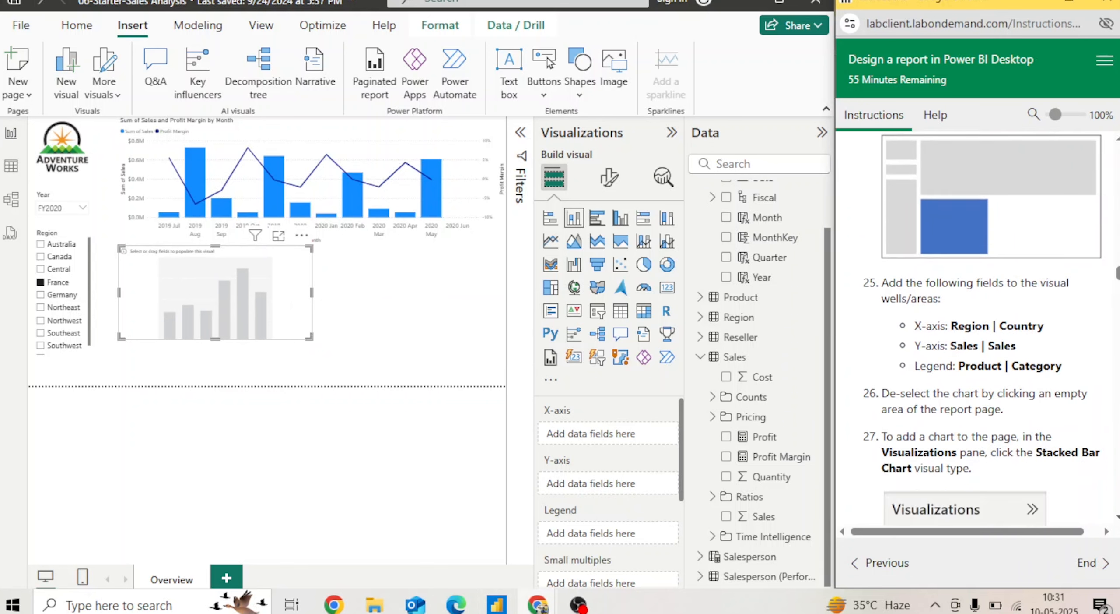
scroll(976, 328, "down", 2)
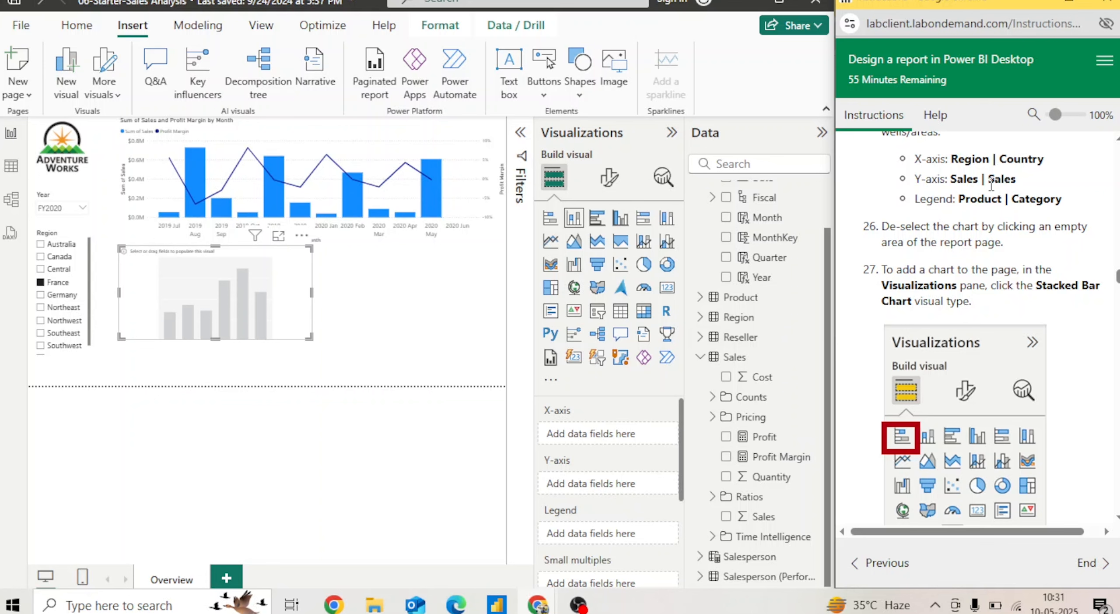
left_click(701, 356)
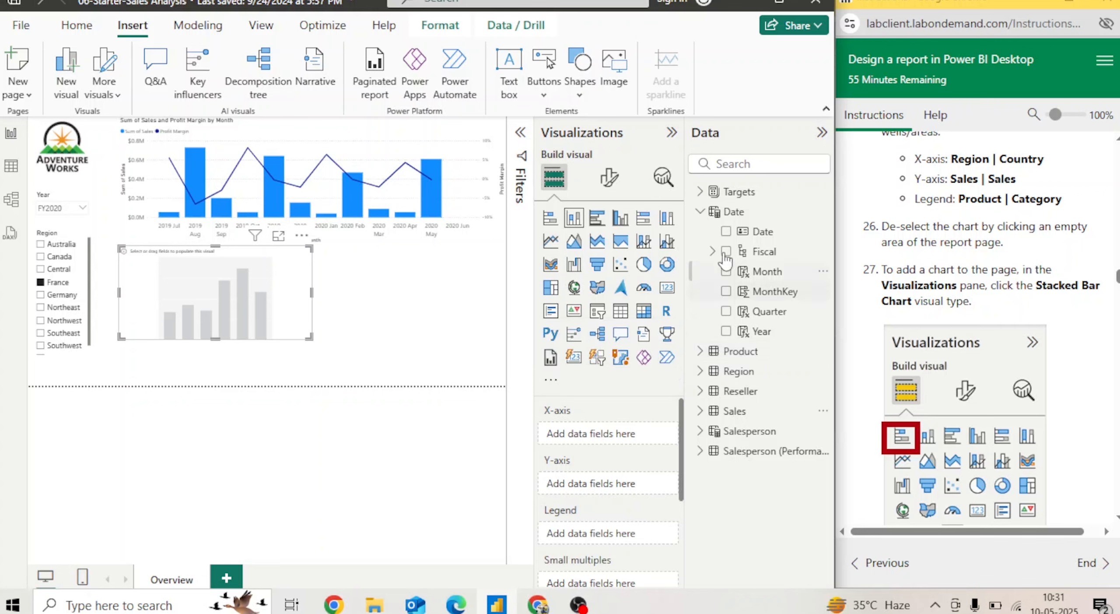
left_click(700, 211)
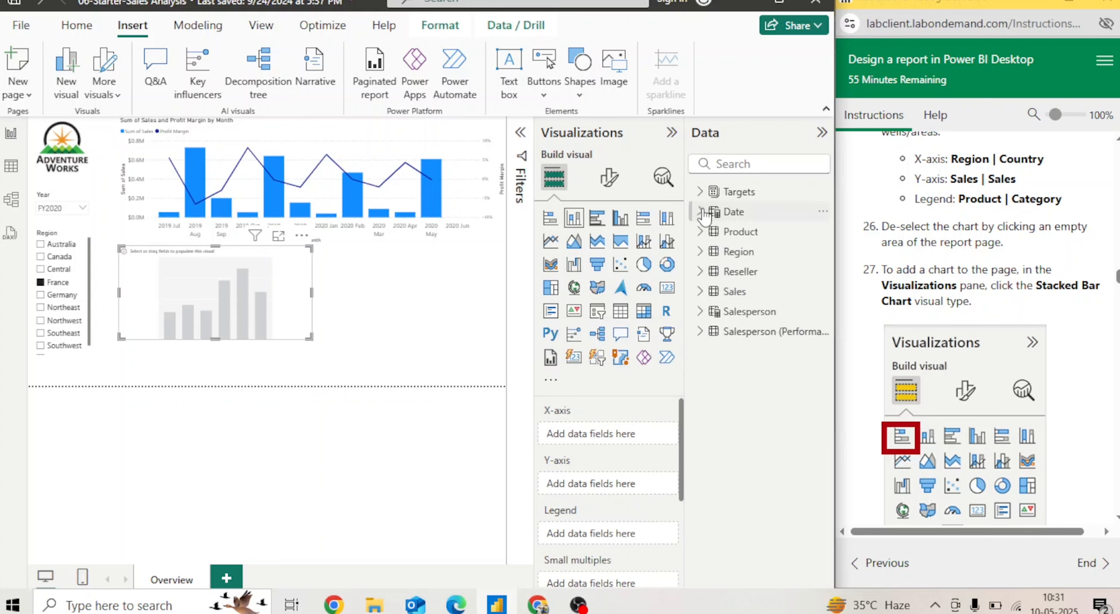
left_click(700, 251)
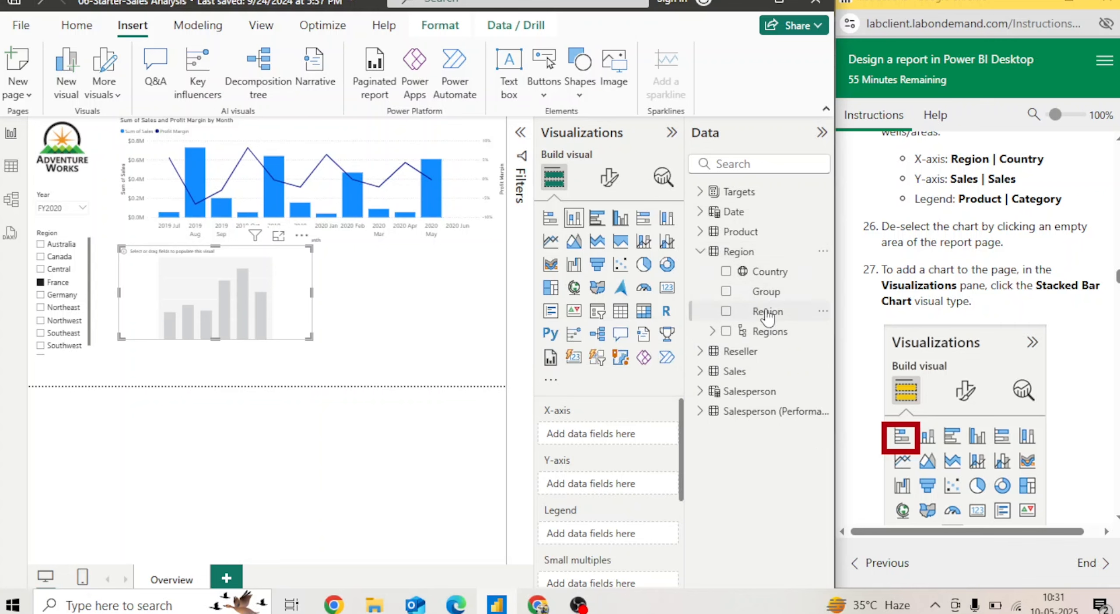
left_click_drag(613, 440, 613, 440)
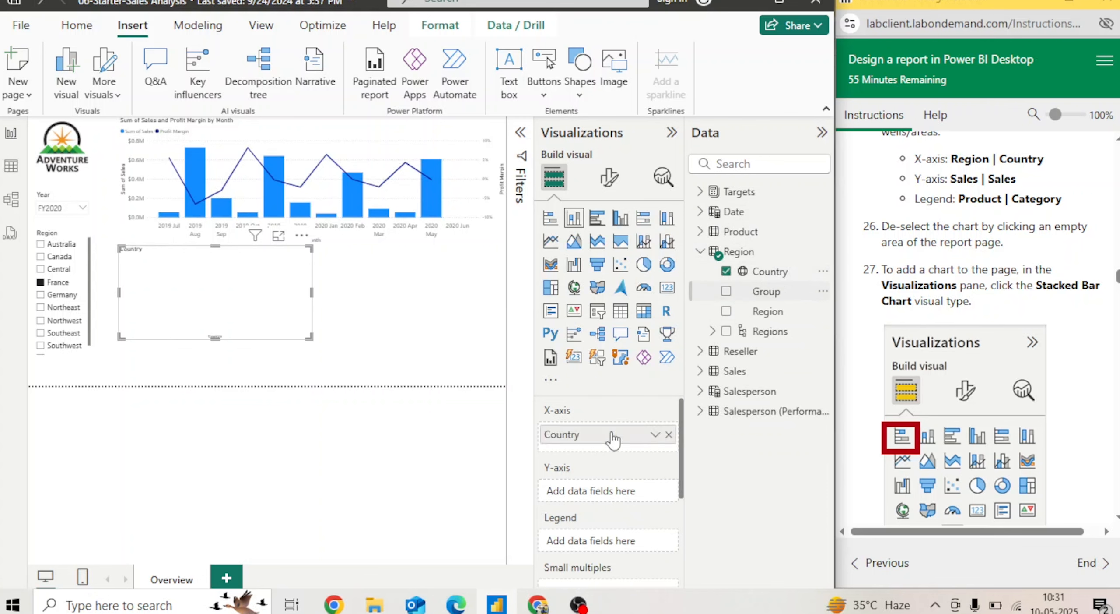
- Put the Sales field from the Sales table on the stacked column chart's Y-axis
left_click(700, 251)
left_click(701, 293)
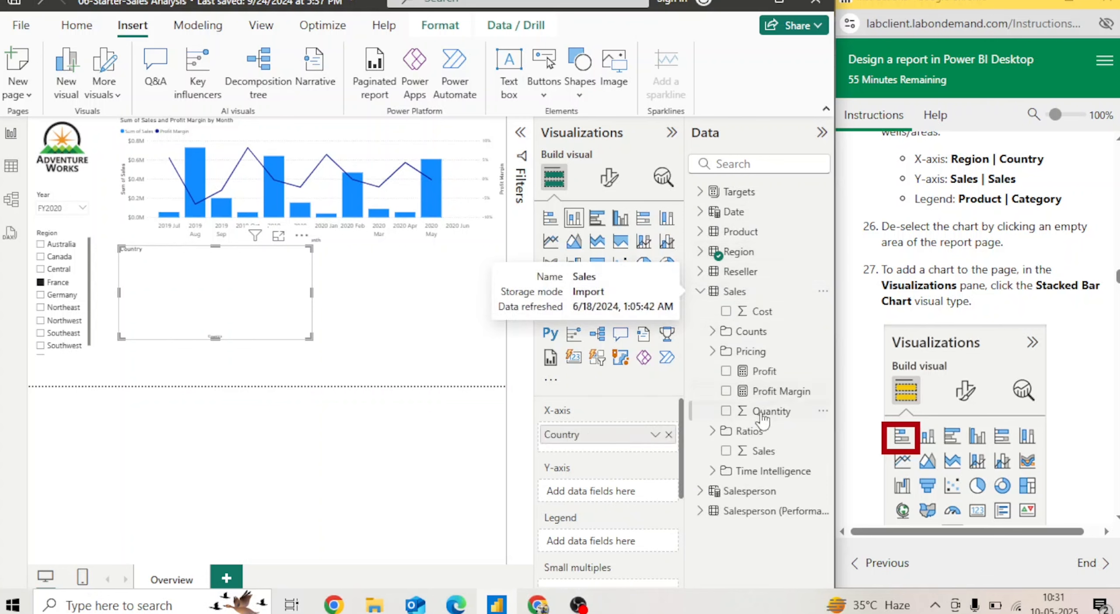
left_click_drag(757, 455, 611, 492)
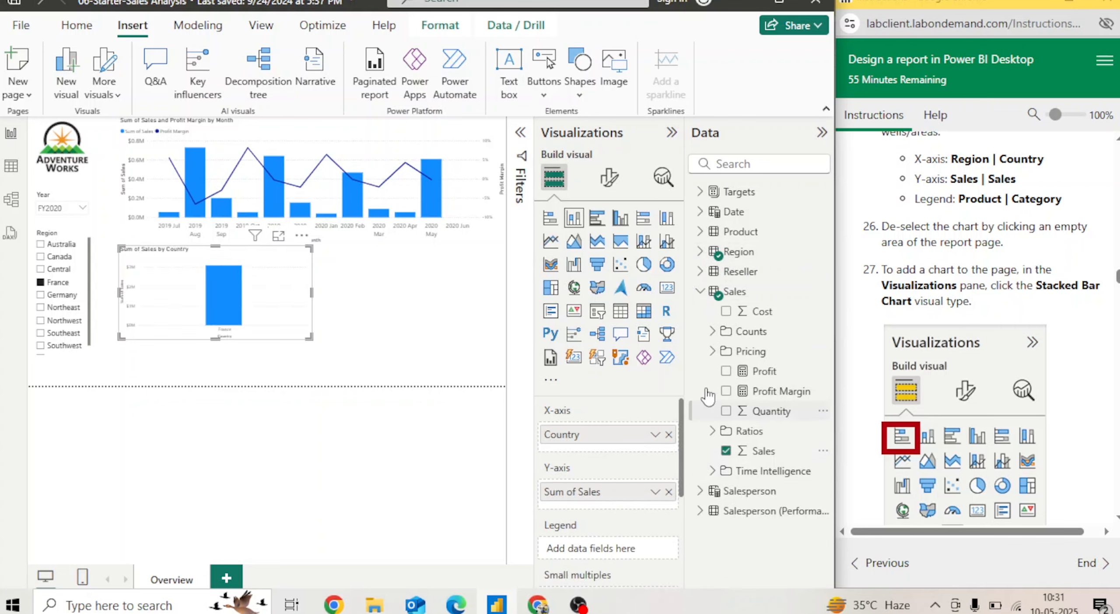
- Use the Product table's Category field as the stacked column chart's legend, and deselect the chart
left_click(703, 294)
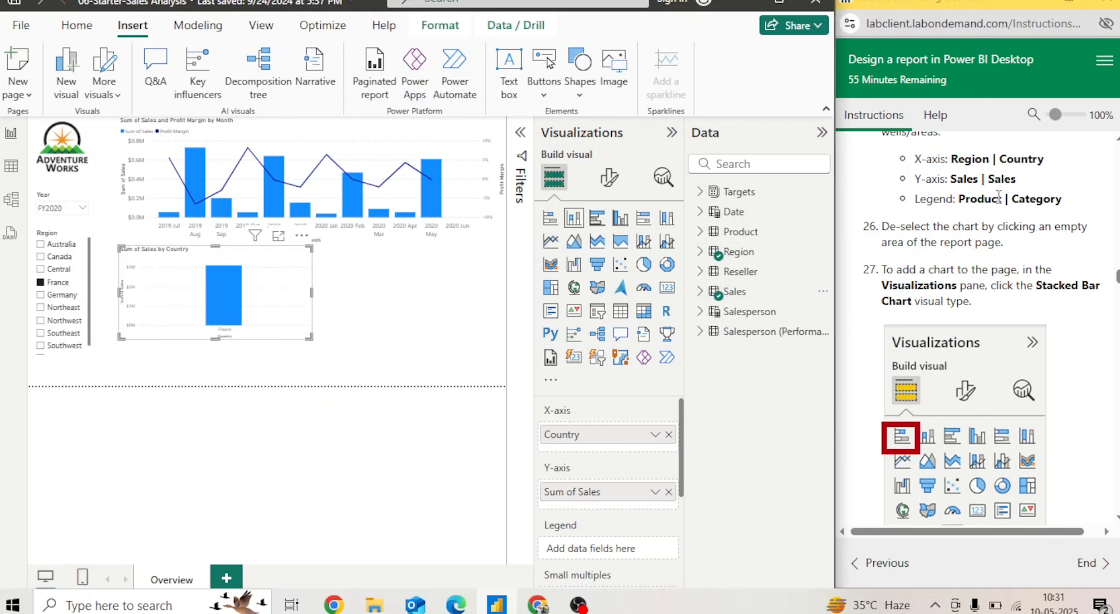
left_click(700, 232)
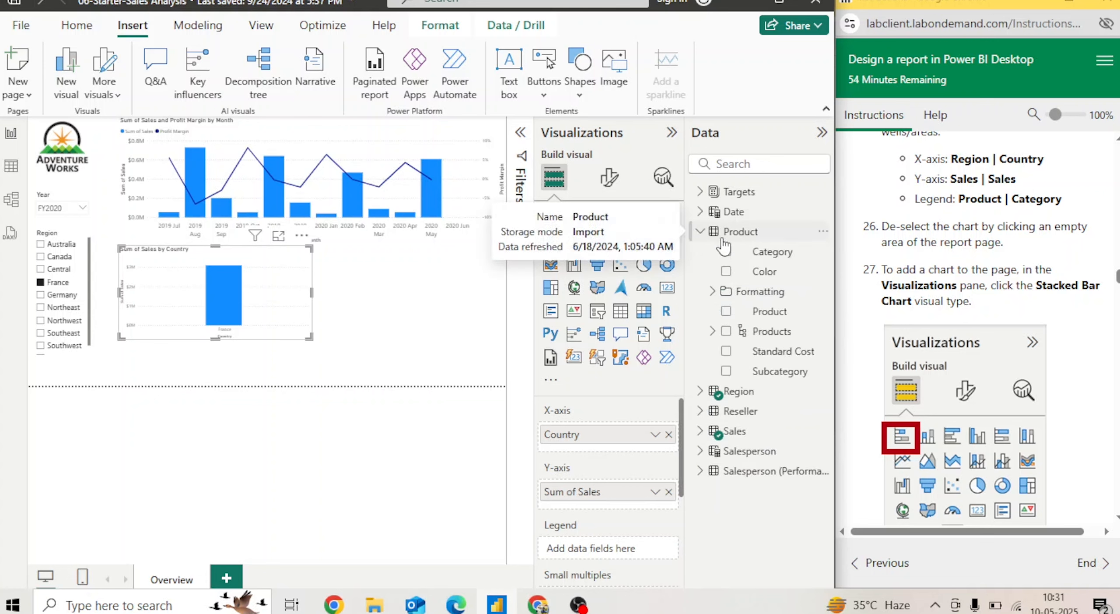
left_click_drag(772, 256, 628, 529)
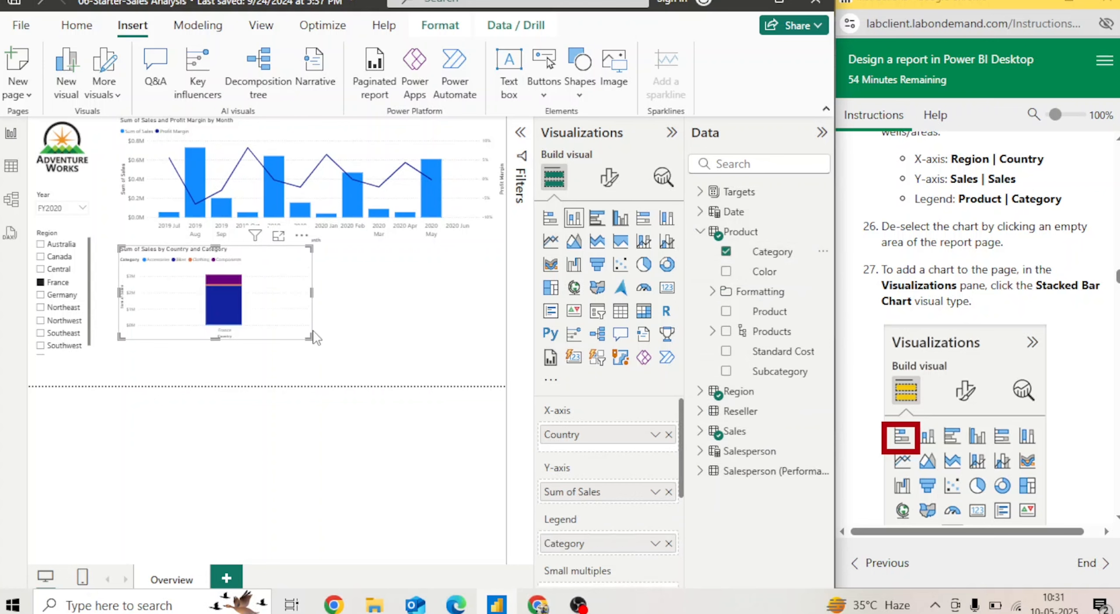
left_click(394, 350)
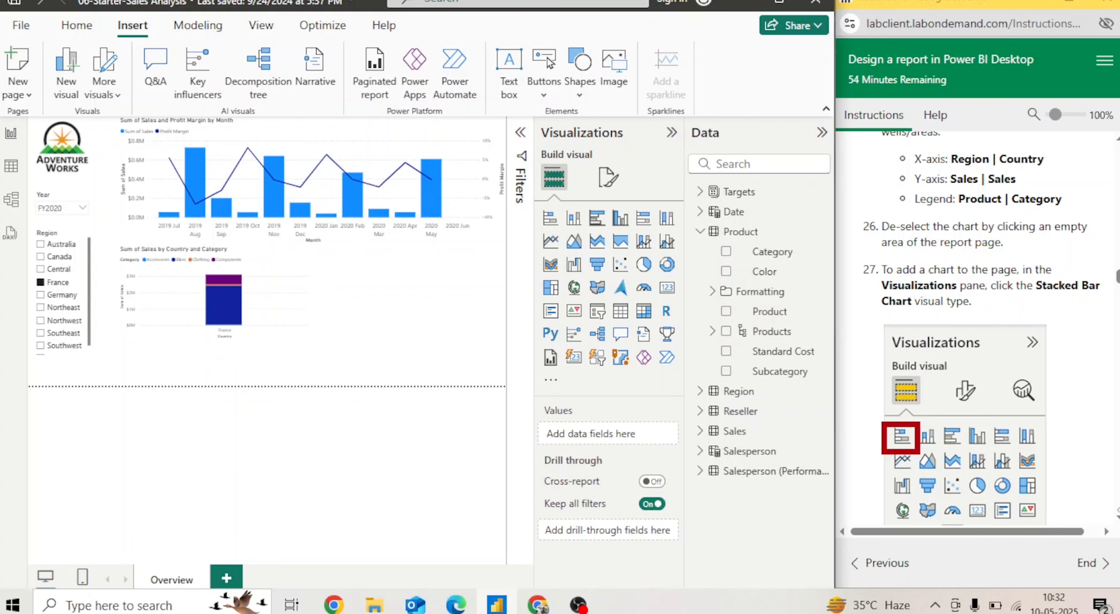
- Add a Stacked Bar chart in the remaining page space beside the stacked column chart
scroll(983, 328, "down", 1)
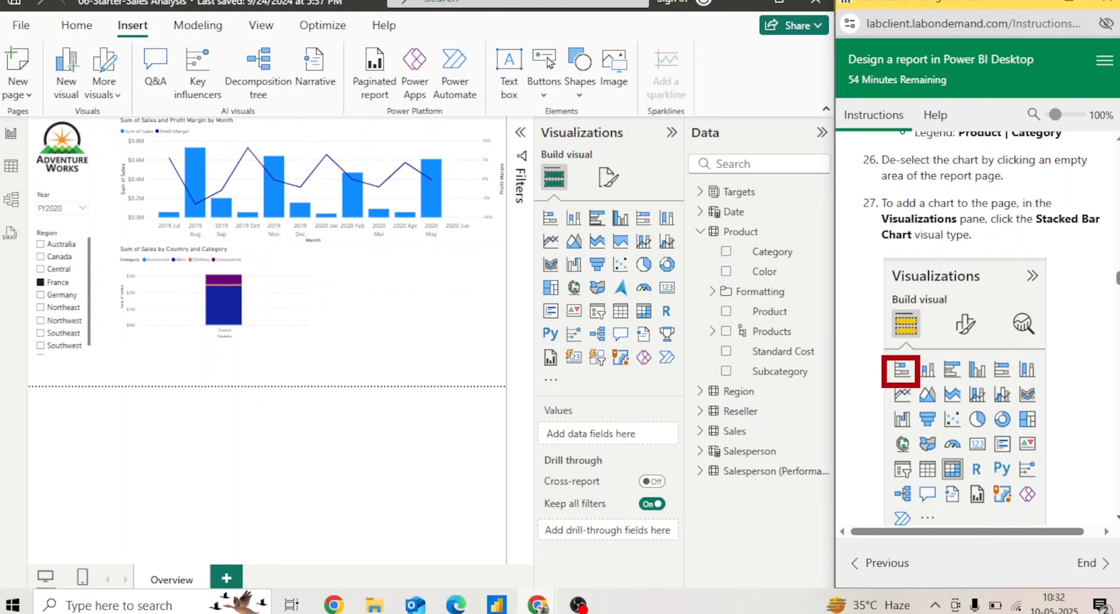
scroll(982, 327, "down", 1)
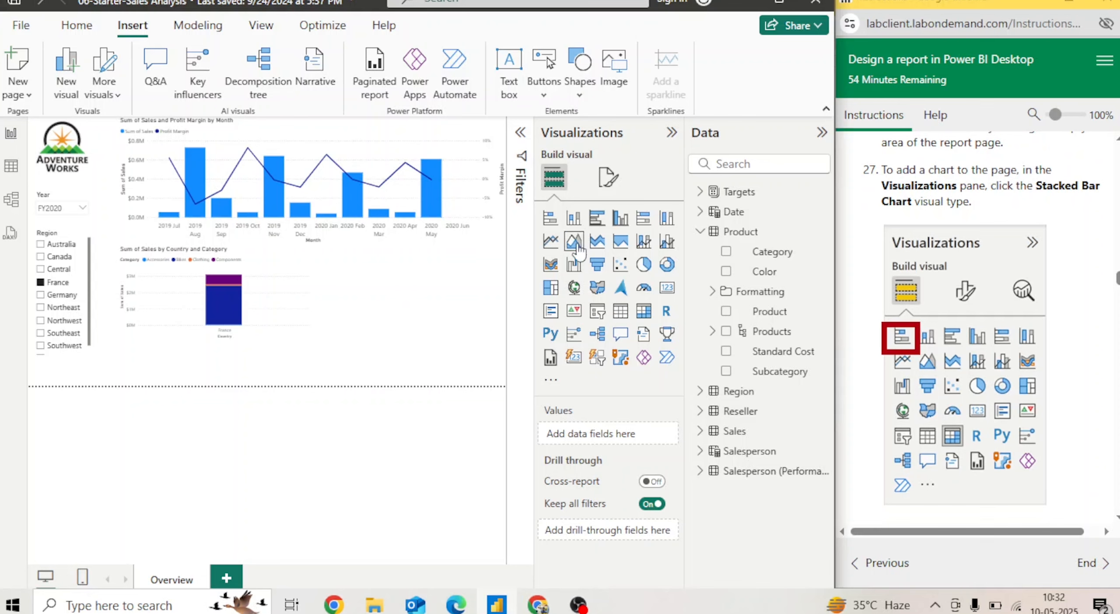
left_click(553, 222)
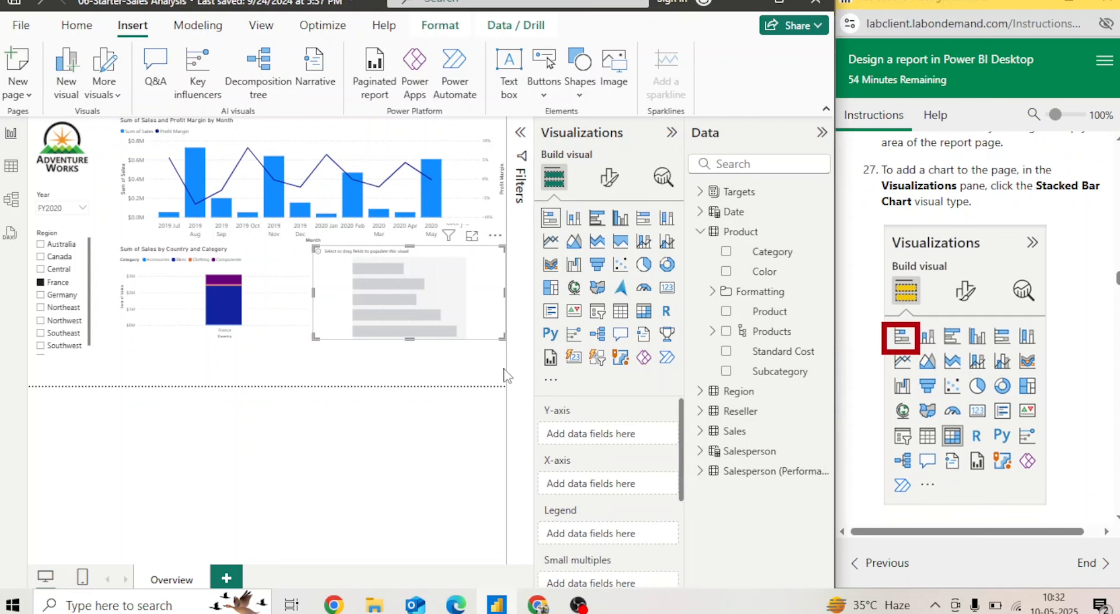
- Put the Category field from the Product table on the stacked bar chart's Y-axis
scroll(981, 323, "down", 7)
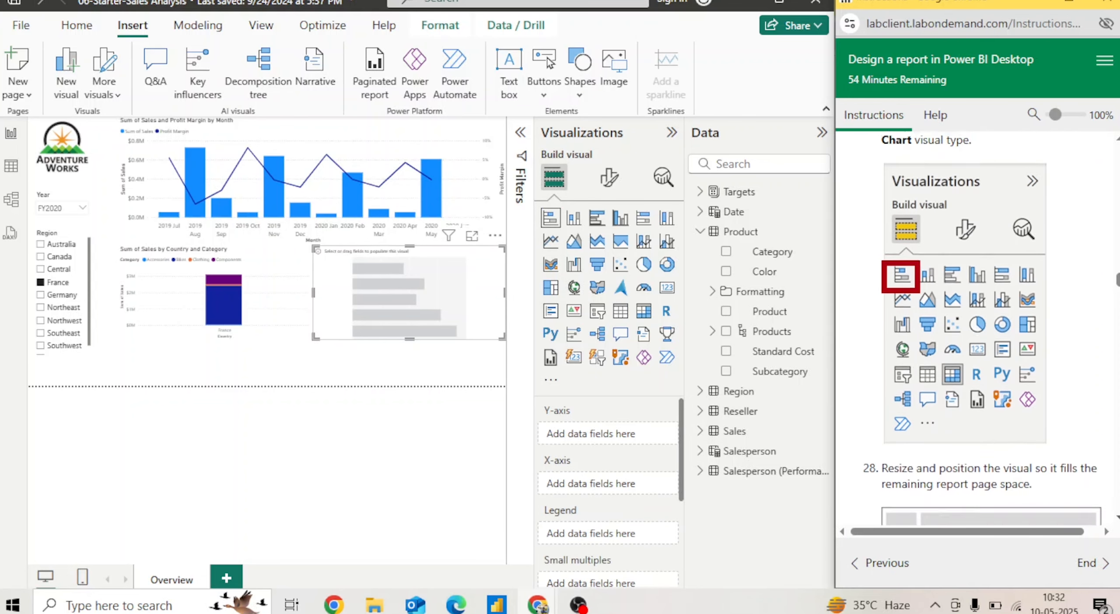
scroll(983, 215, "down", 5)
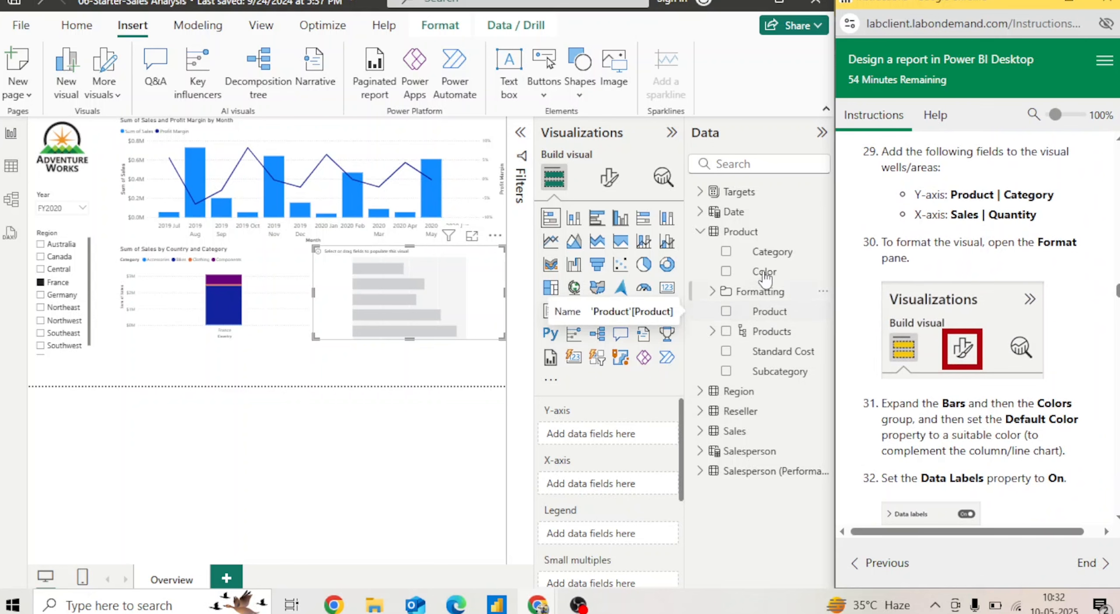
left_click_drag(641, 378, 622, 434)
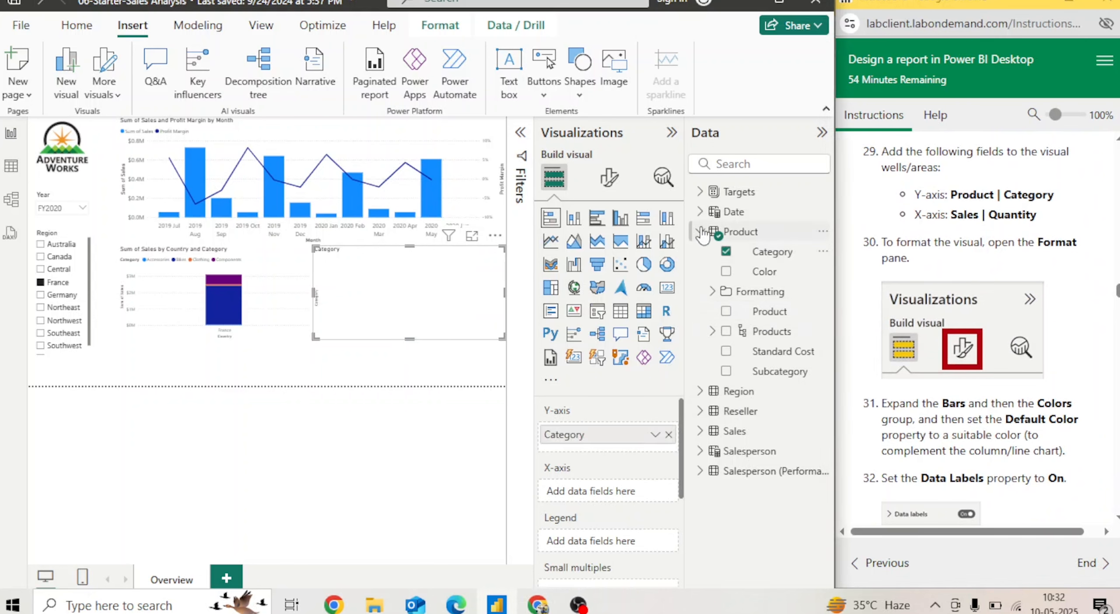
- Put the Quantity field from the Sales table on the stacked bar chart's X-axis
left_click(701, 231)
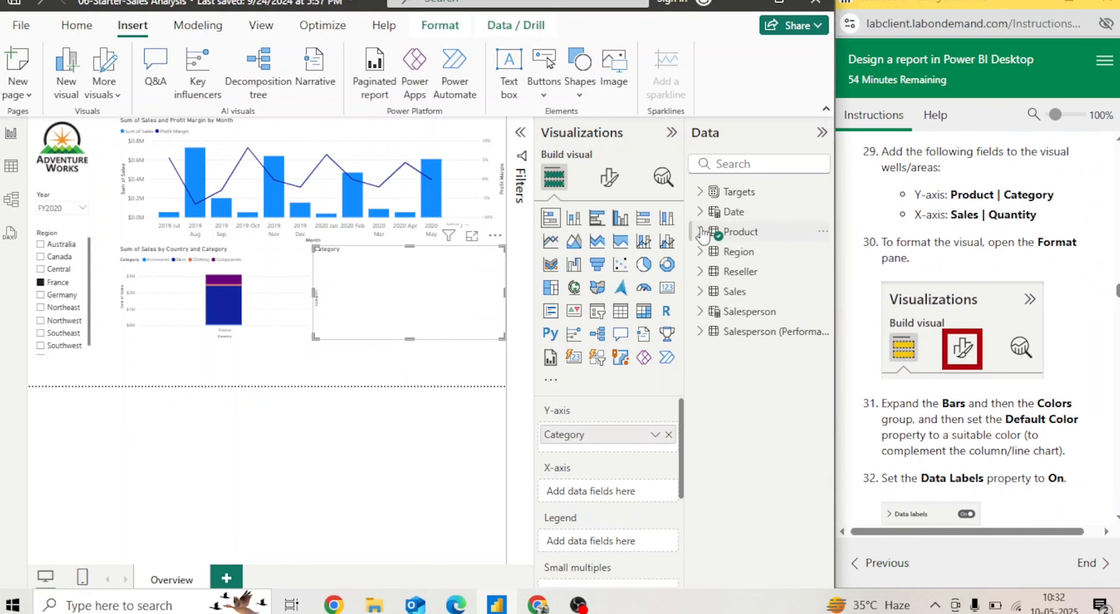
left_click(701, 291)
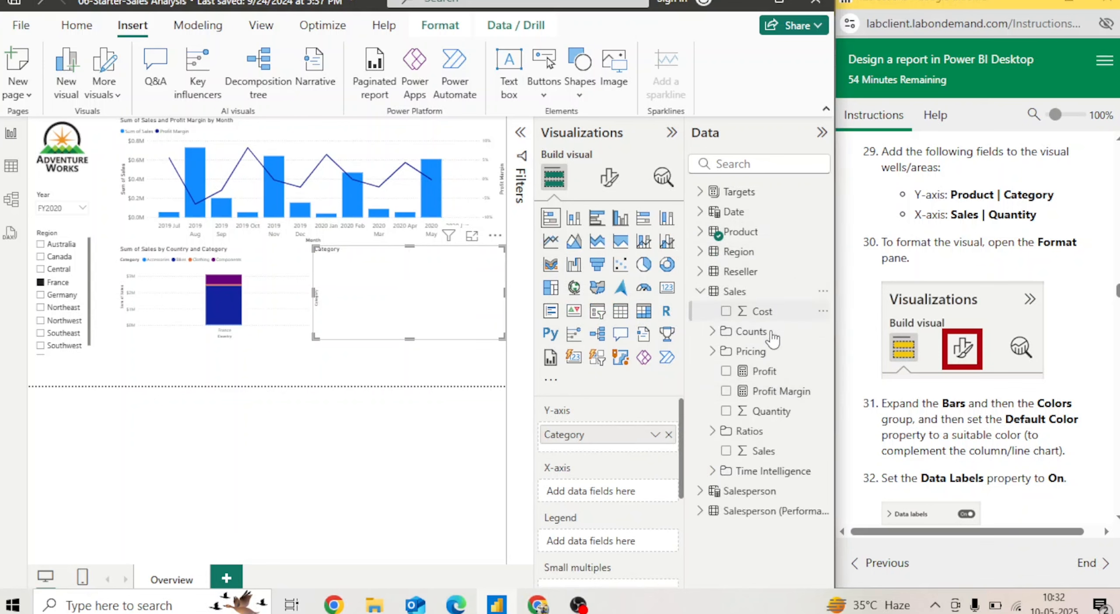
left_click_drag(771, 411, 614, 498)
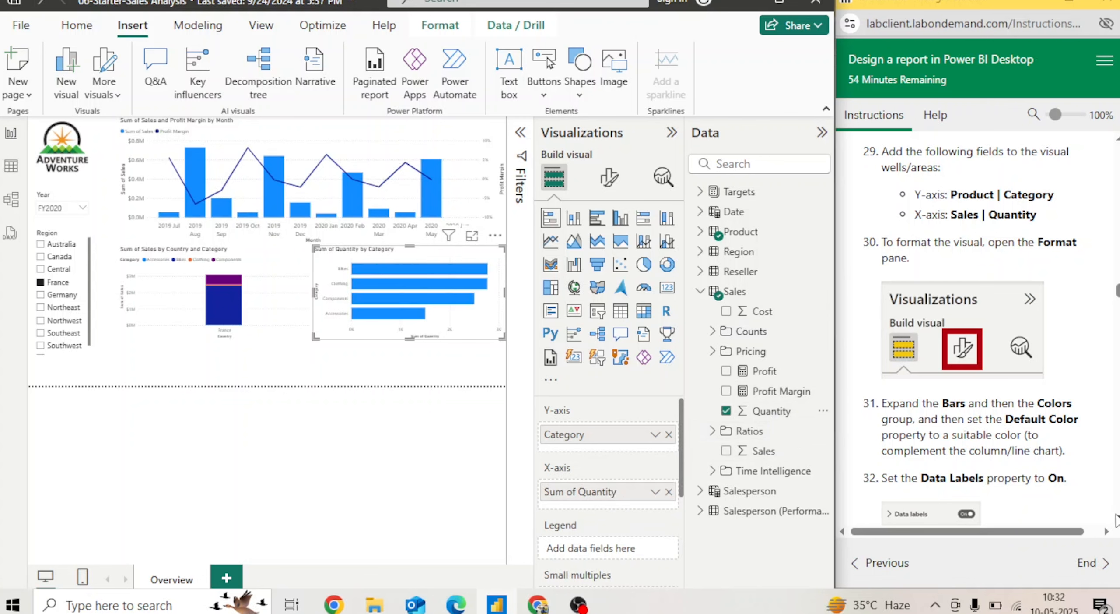
- Compare the page with the finished design in the lab instructions and clear France in the Region slicer
scroll(1116, 520, "down", 1)
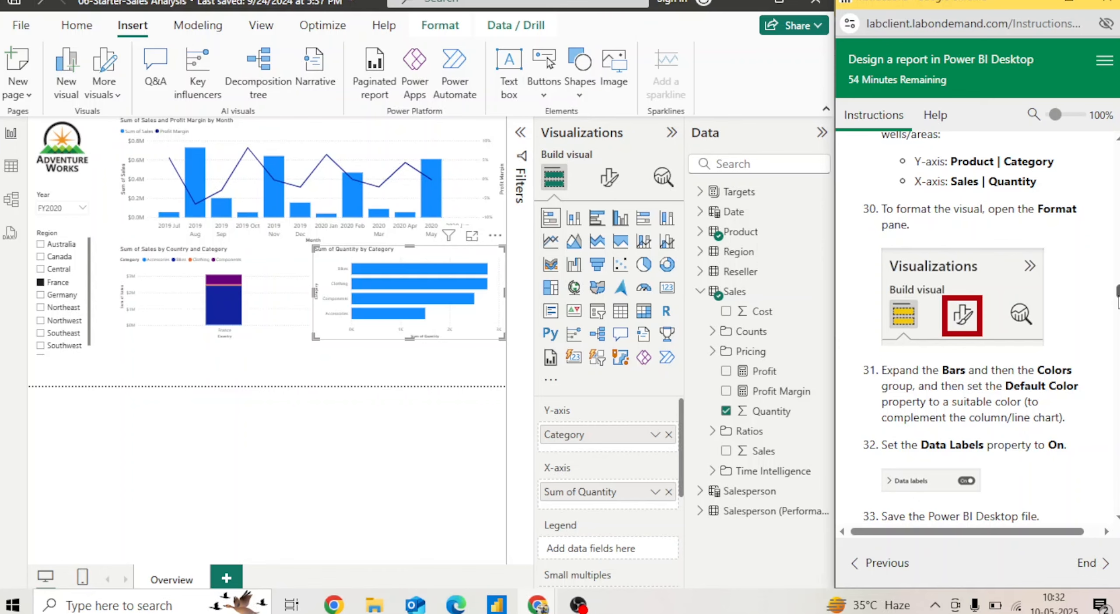
scroll(969, 328, "up", 15)
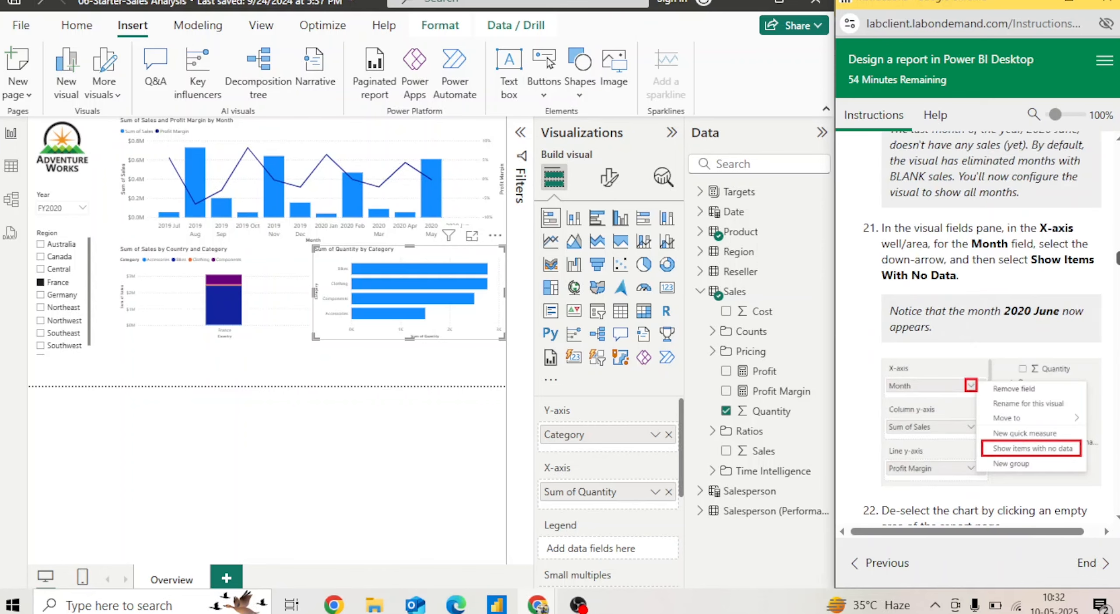
scroll(970, 328, "up", 8)
scroll(970, 328, "up", 20)
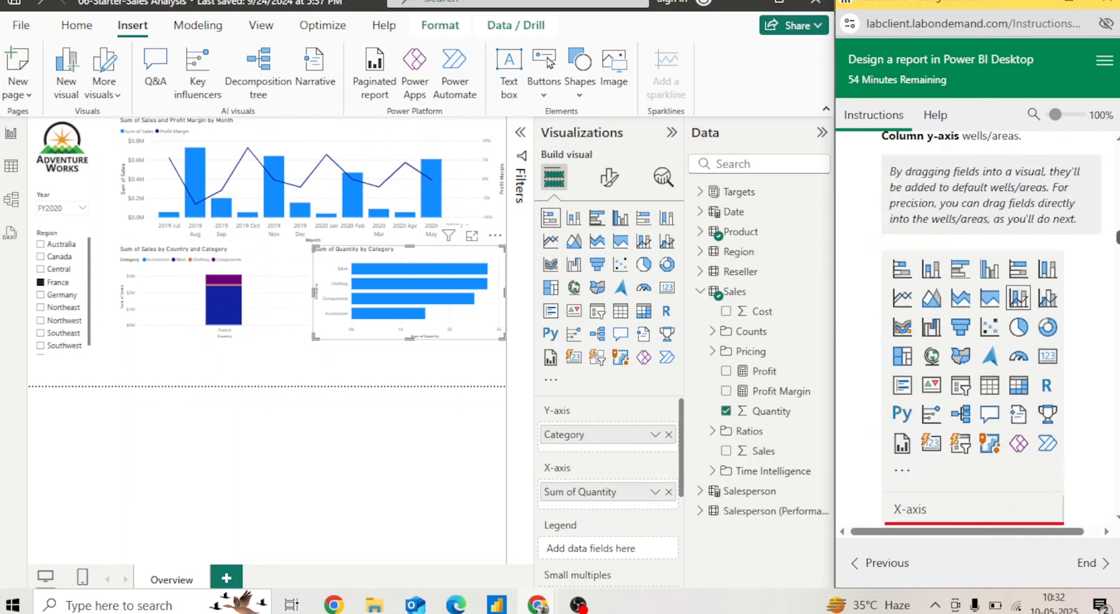
scroll(970, 329, "up", 10)
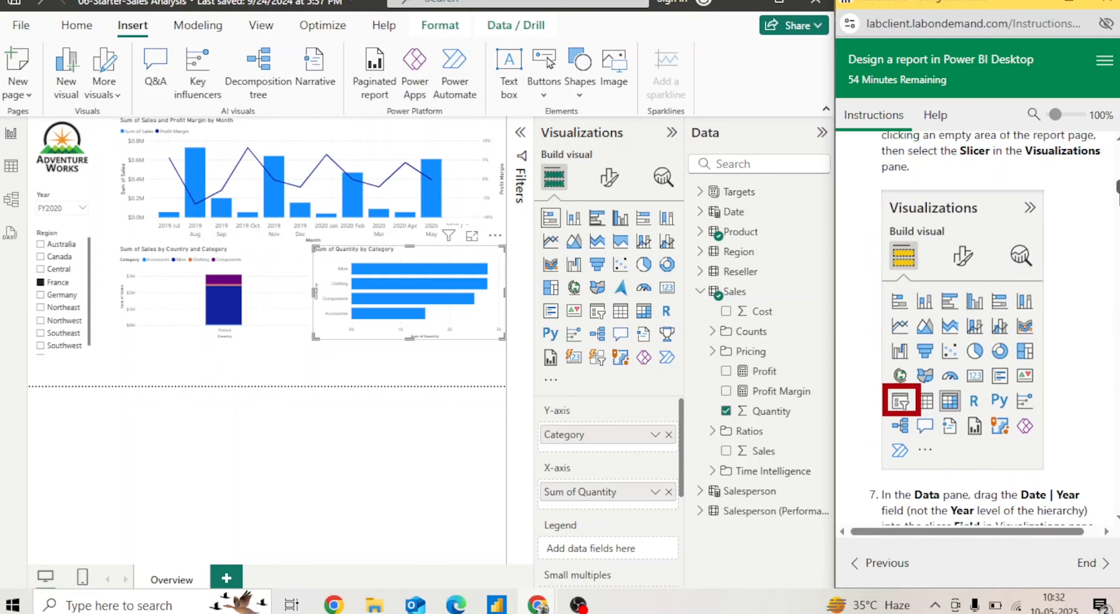
scroll(970, 328, "up", 20)
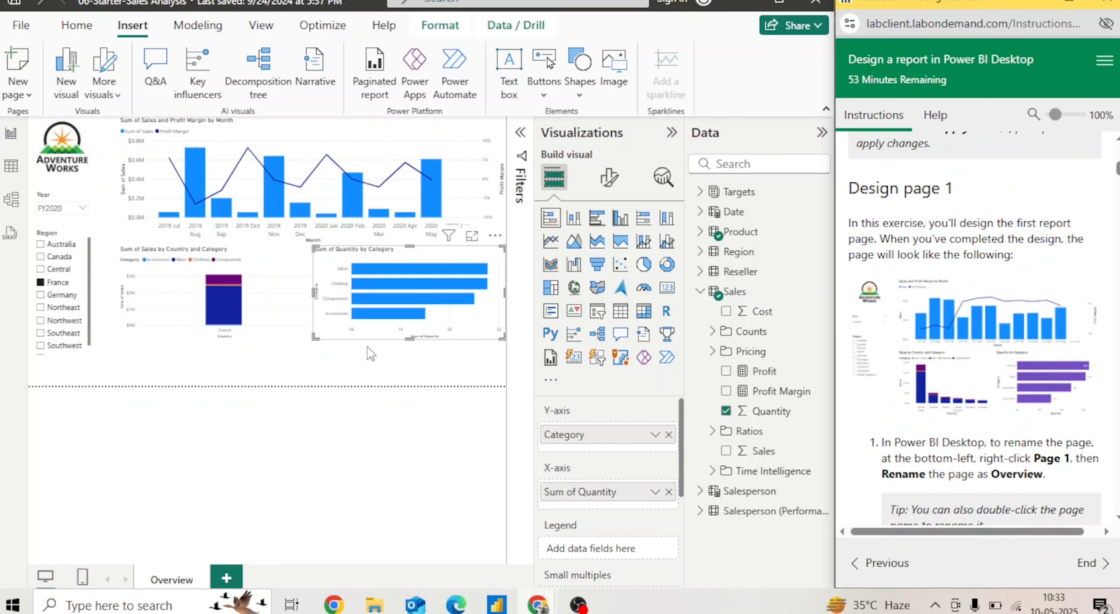
left_click(271, 327)
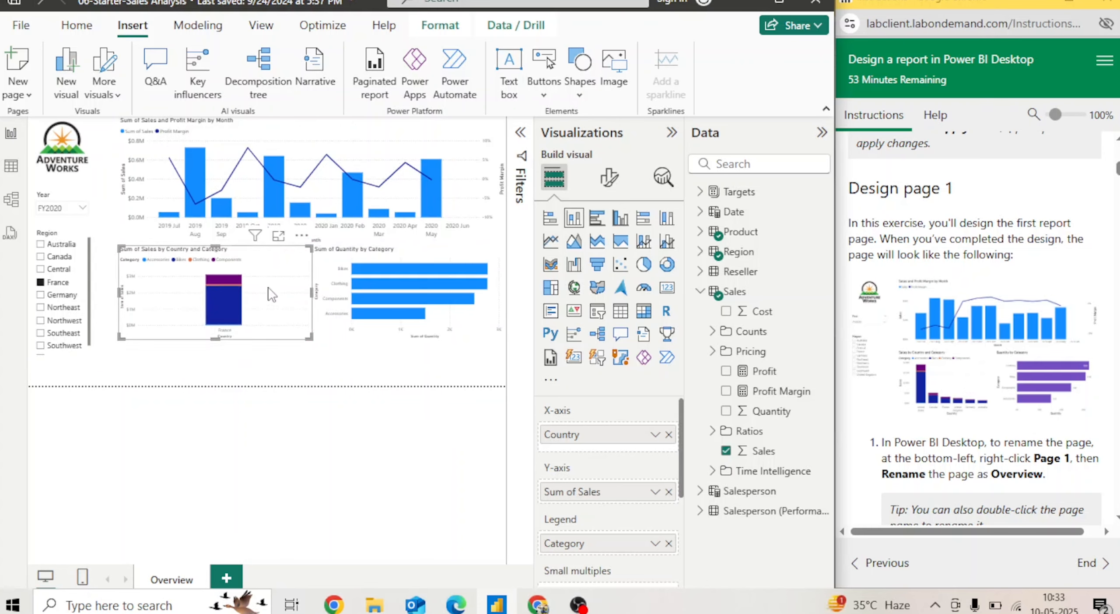
left_click(41, 282)
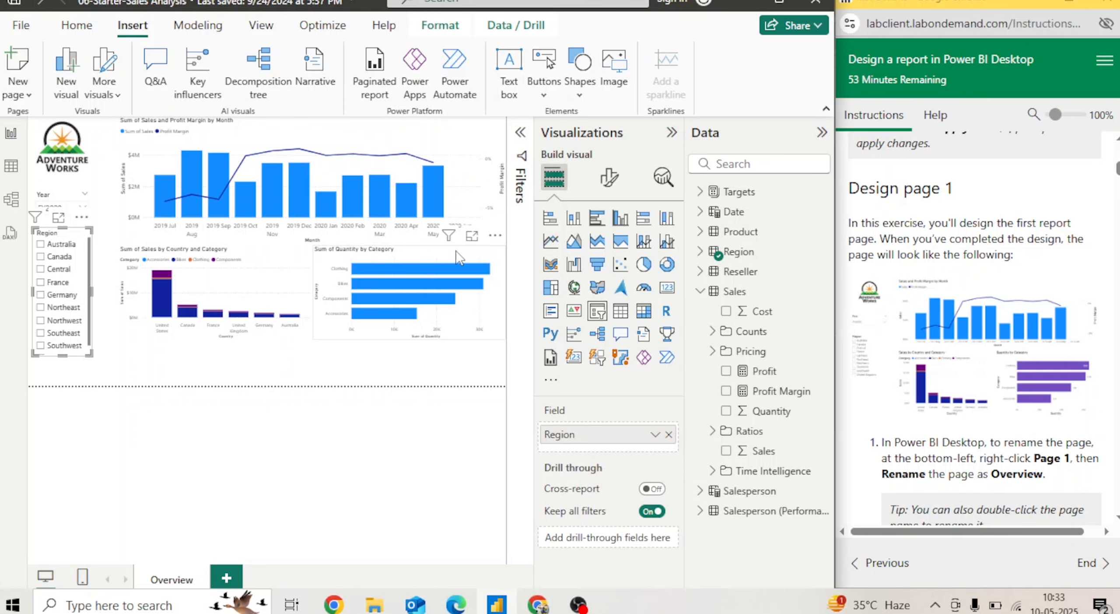
- Set the bar colour of the Sum of Quantity by Category stacked bar chart to dark purple
left_click(438, 254)
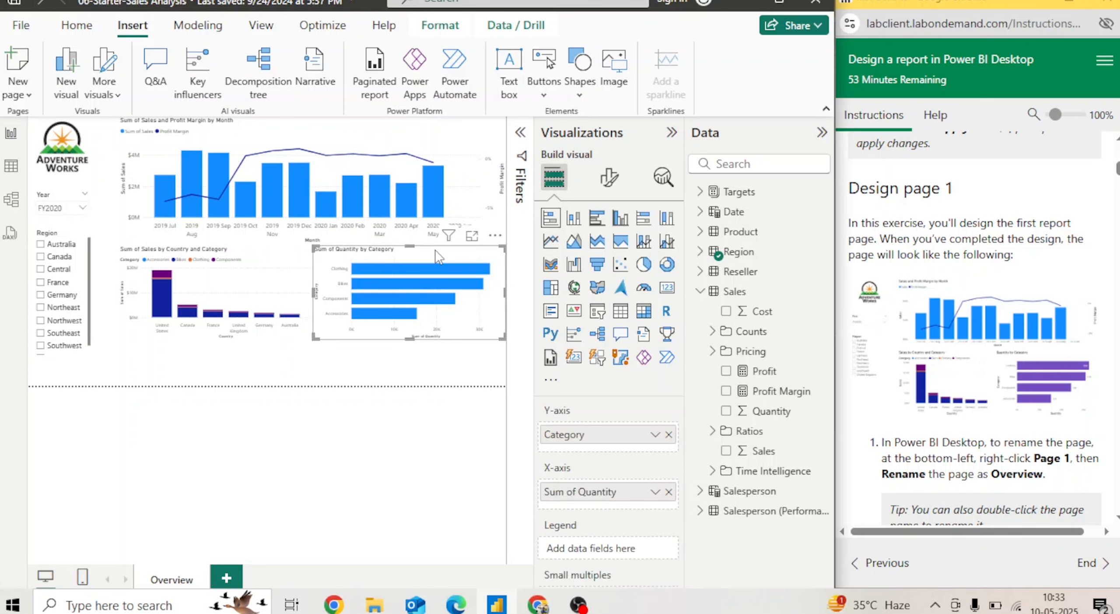
left_click(609, 178)
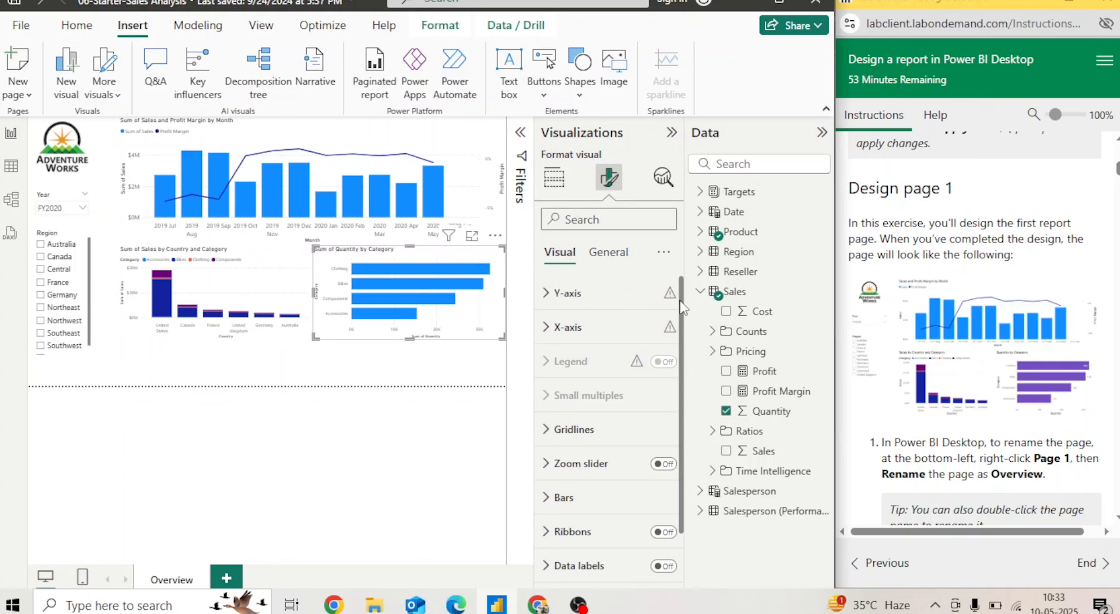
scroll(683, 411, "down", 2)
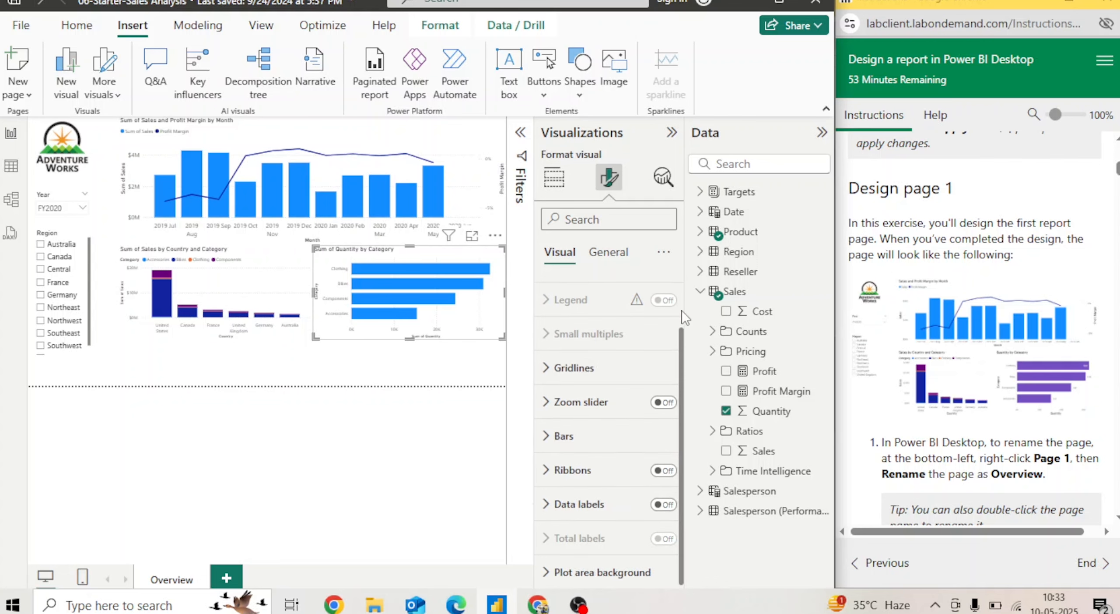
scroll(612, 394, "up", 2)
left_click(550, 295)
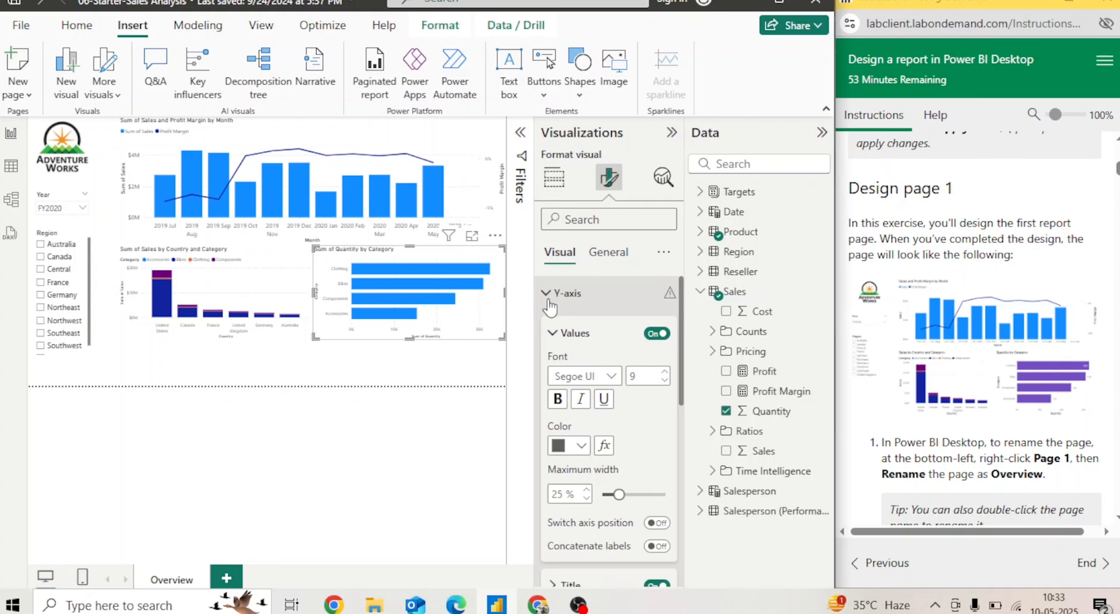
left_click_drag(682, 360, 687, 569)
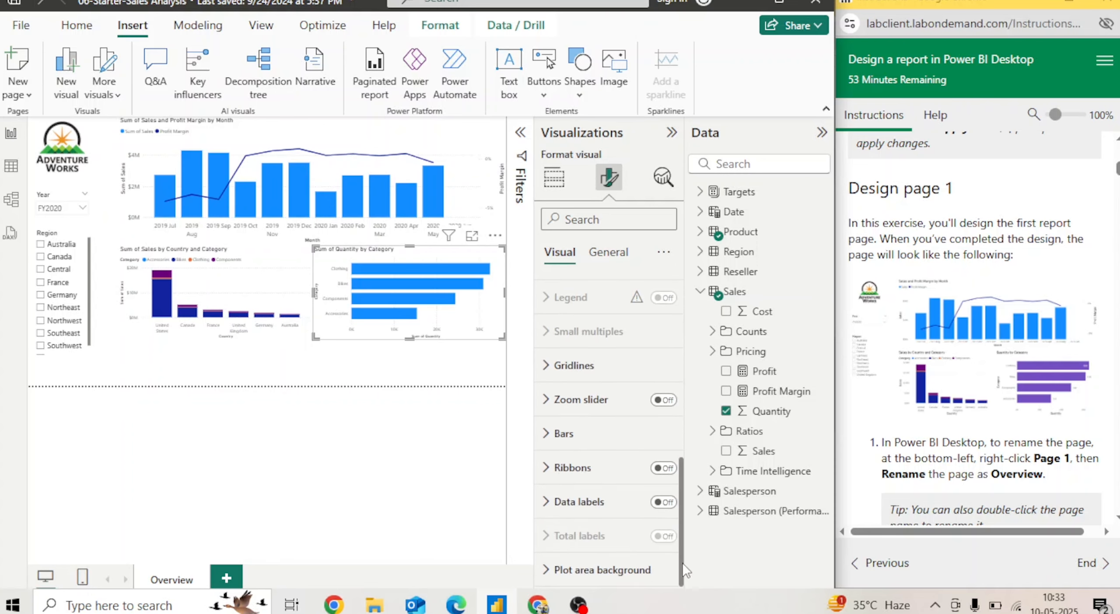
left_click(547, 434)
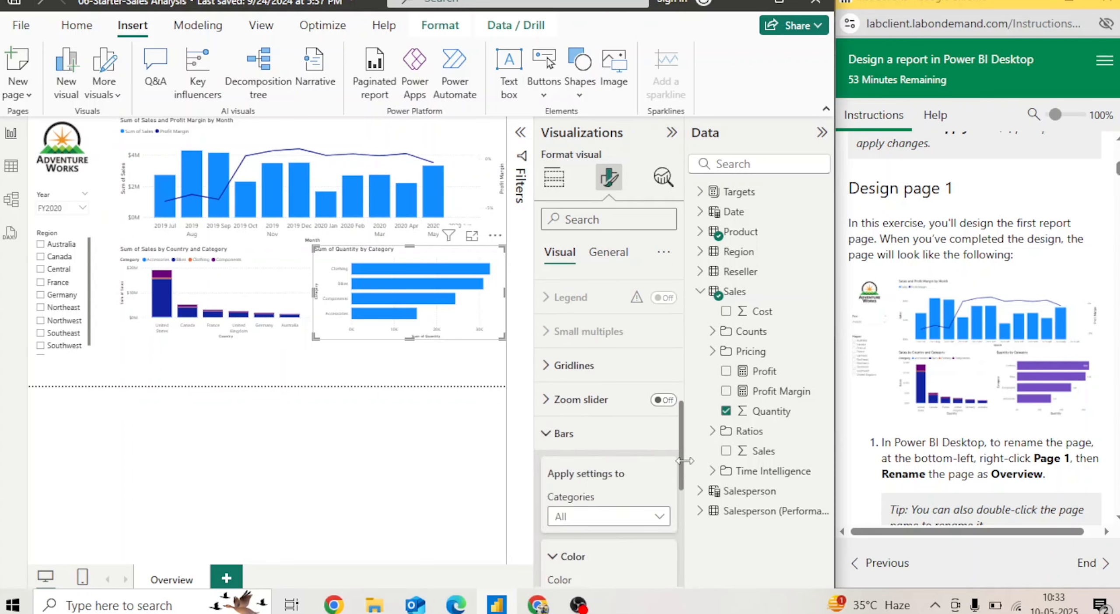
left_click_drag(681, 464, 678, 510)
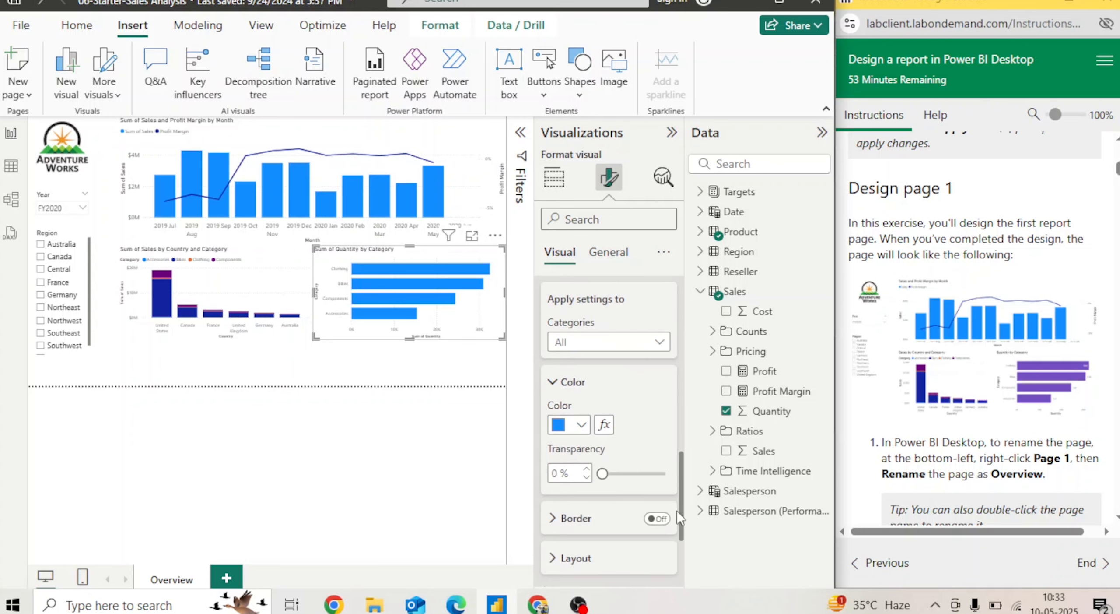
left_click(581, 426)
left_click(684, 353)
left_click(449, 376)
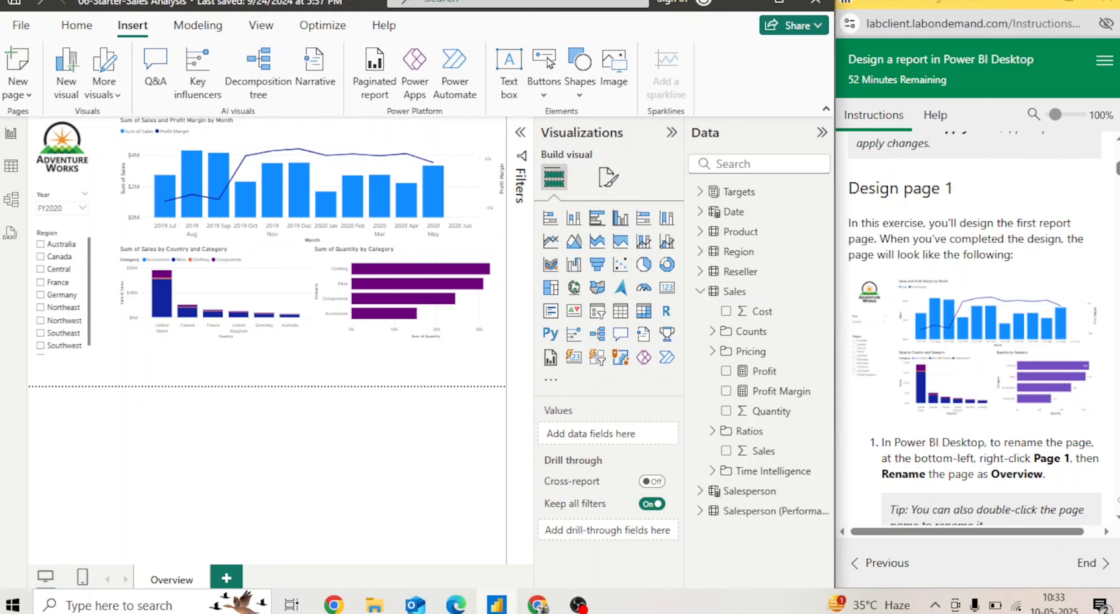
- Look through the lab instructions for the remaining formatting tasks for the first page's stacked bar chart
scroll(971, 328, "down", 4)
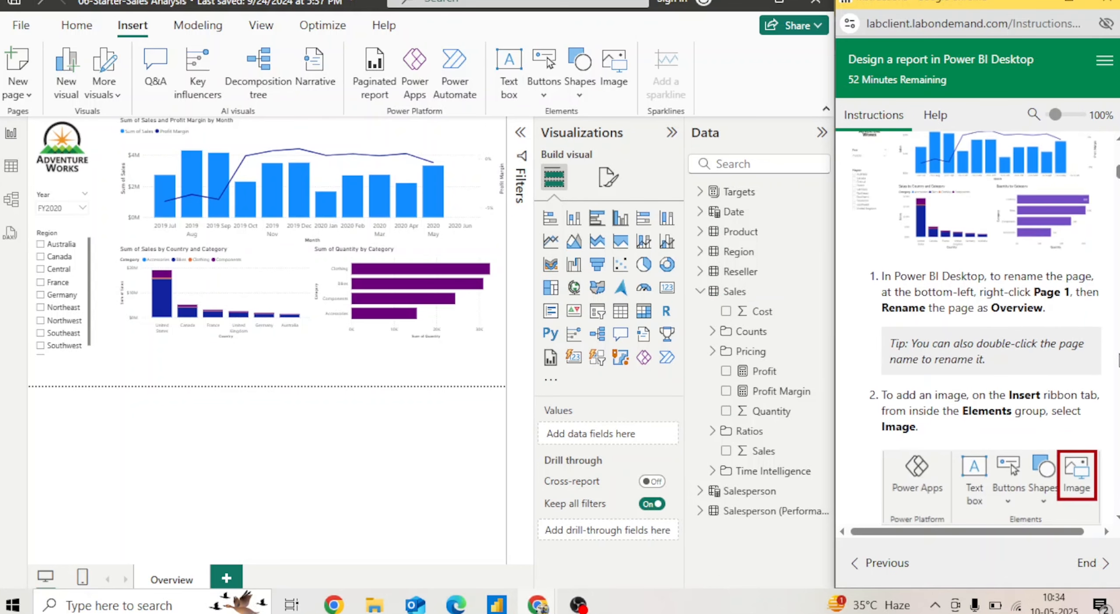
scroll(971, 328, "down", 20)
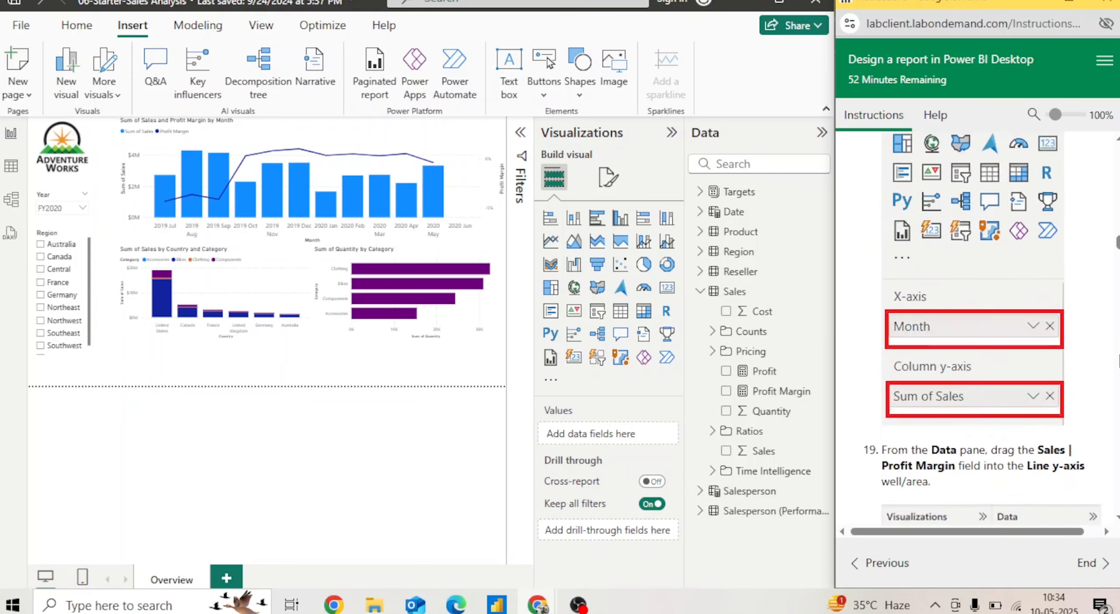
scroll(991, 329, "down", 8)
scroll(972, 328, "down", 20)
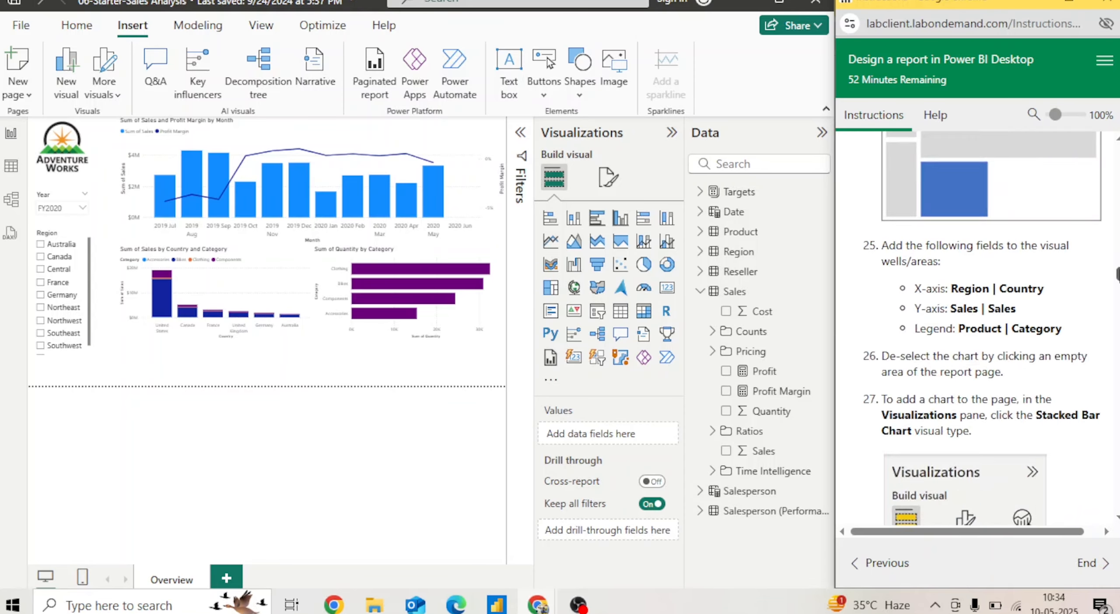
scroll(972, 328, "down", 1)
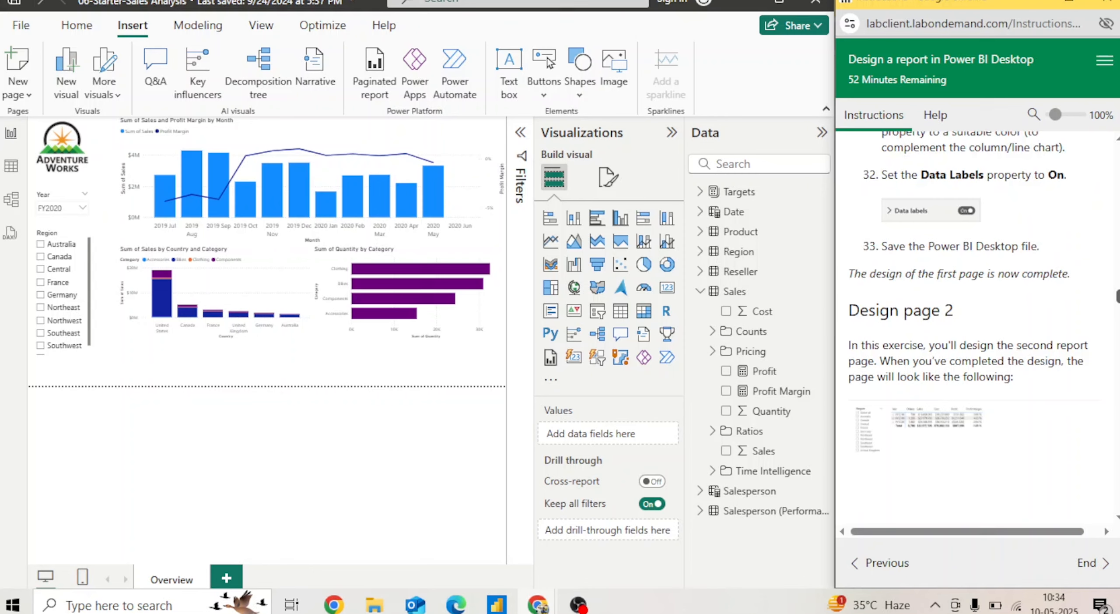
scroll(971, 328, "up", 8)
scroll(972, 328, "down", 3)
scroll(972, 328, "up", 2)
scroll(972, 328, "up", 2)
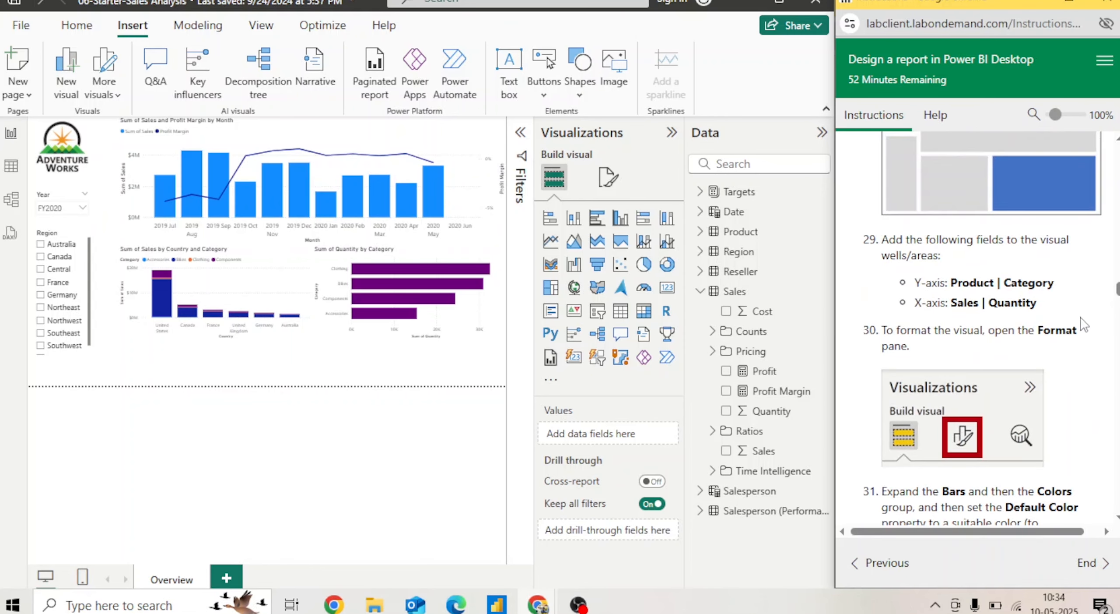
scroll(971, 328, "down", 6)
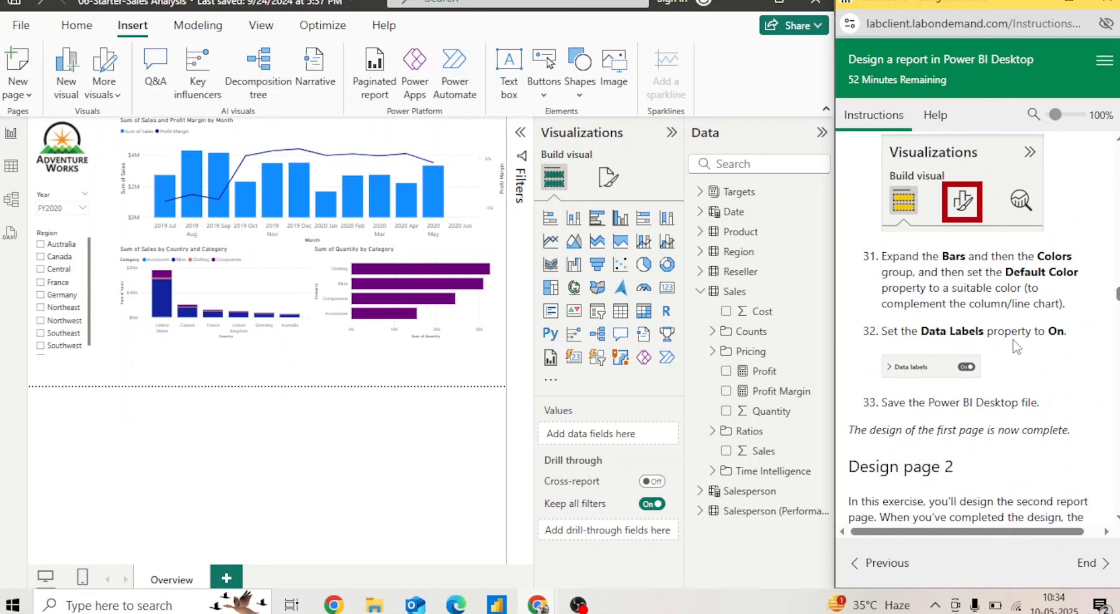
- Turn on data labels for the Sum of Quantity by Category stacked bar chart
left_click(486, 322)
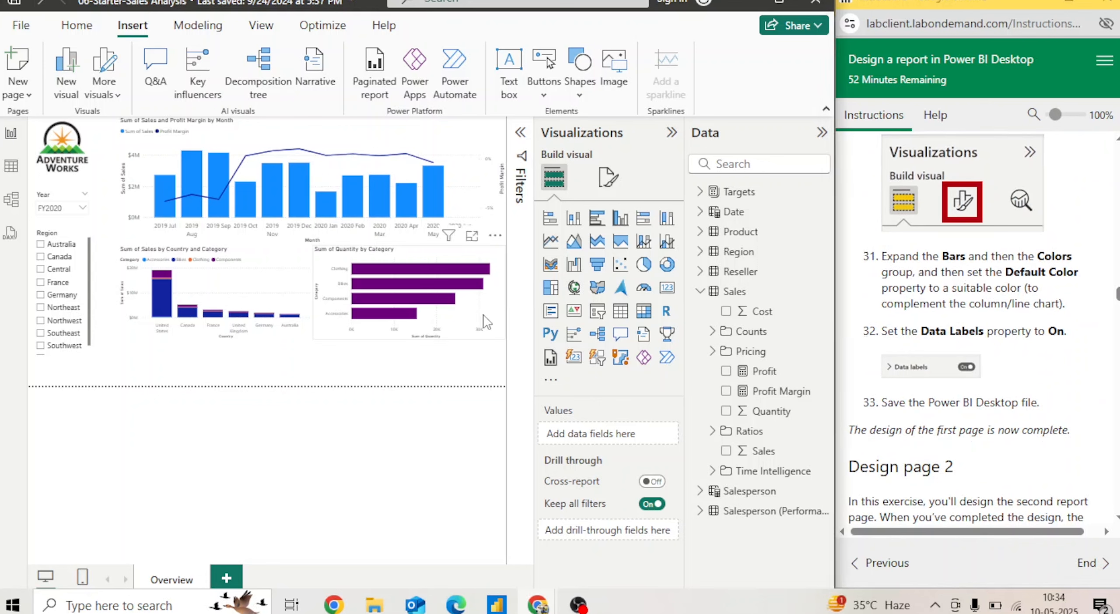
left_click(610, 178)
scroll(656, 416, "down", 3)
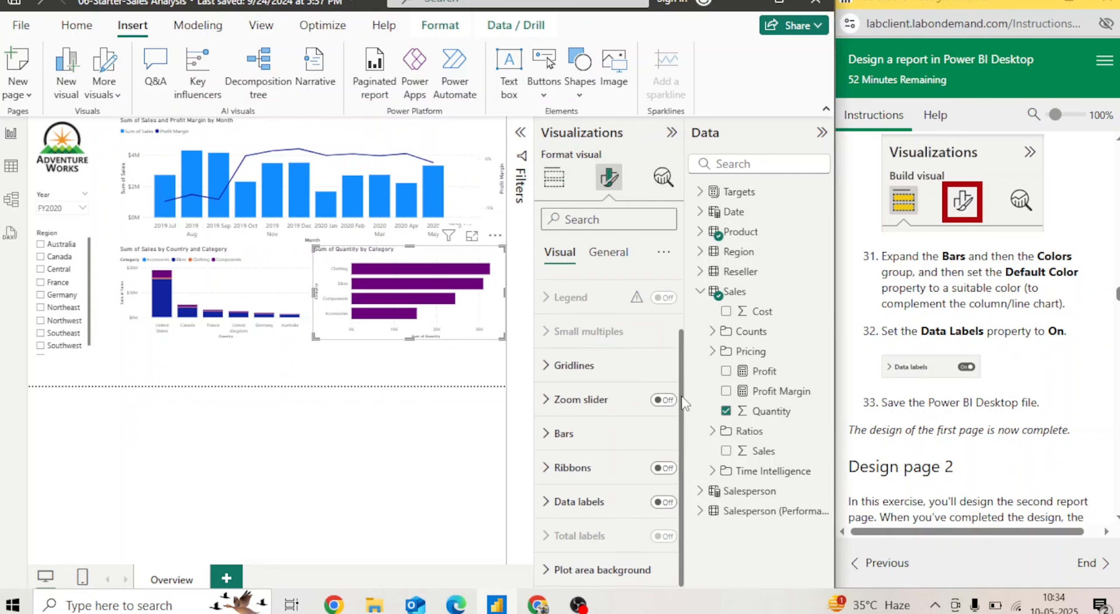
left_click(664, 502)
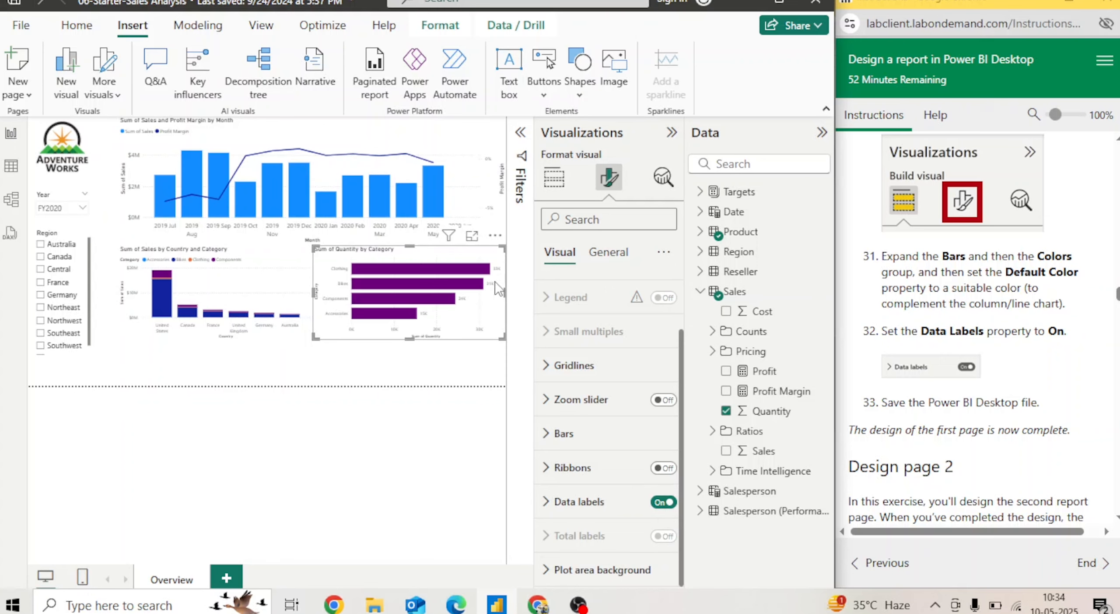
- Set the font size of the stacked bar chart's data label values to 15 and deselect the chart
left_click(547, 501)
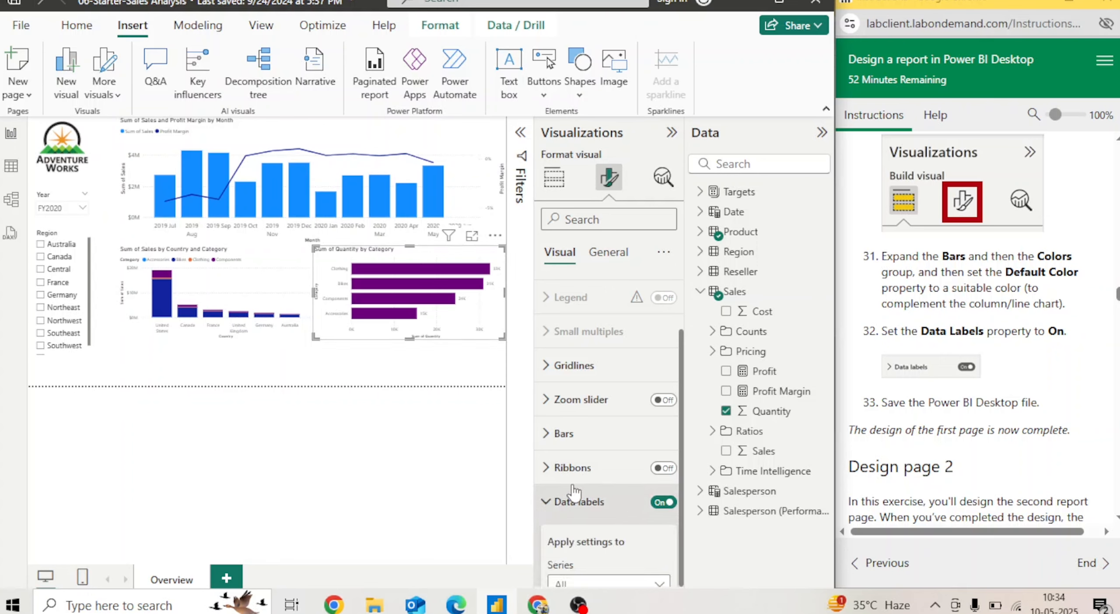
left_click_drag(679, 402, 681, 517)
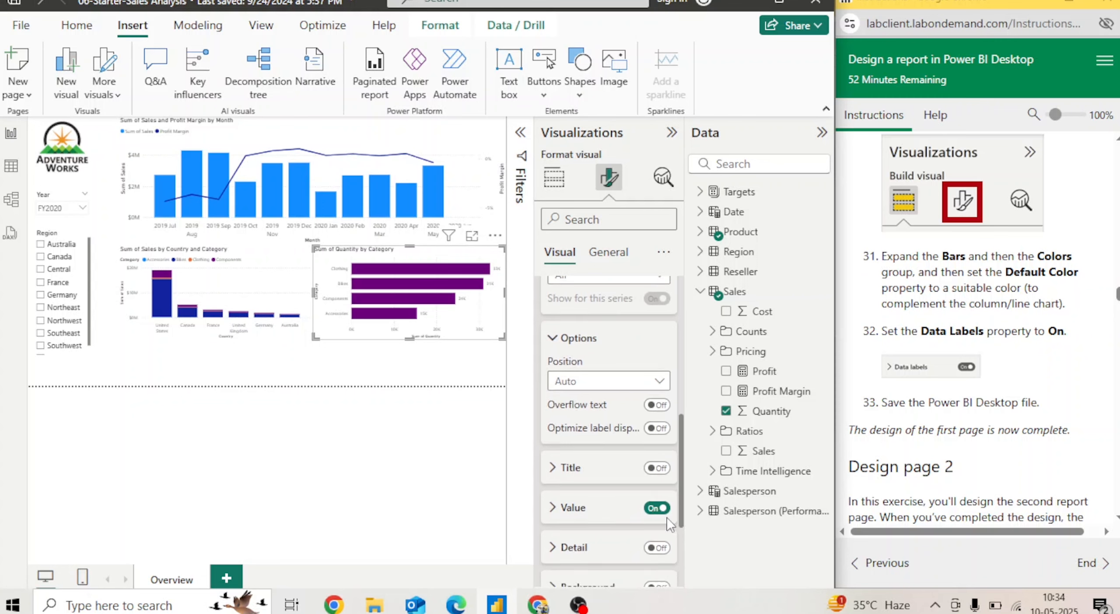
left_click(551, 508)
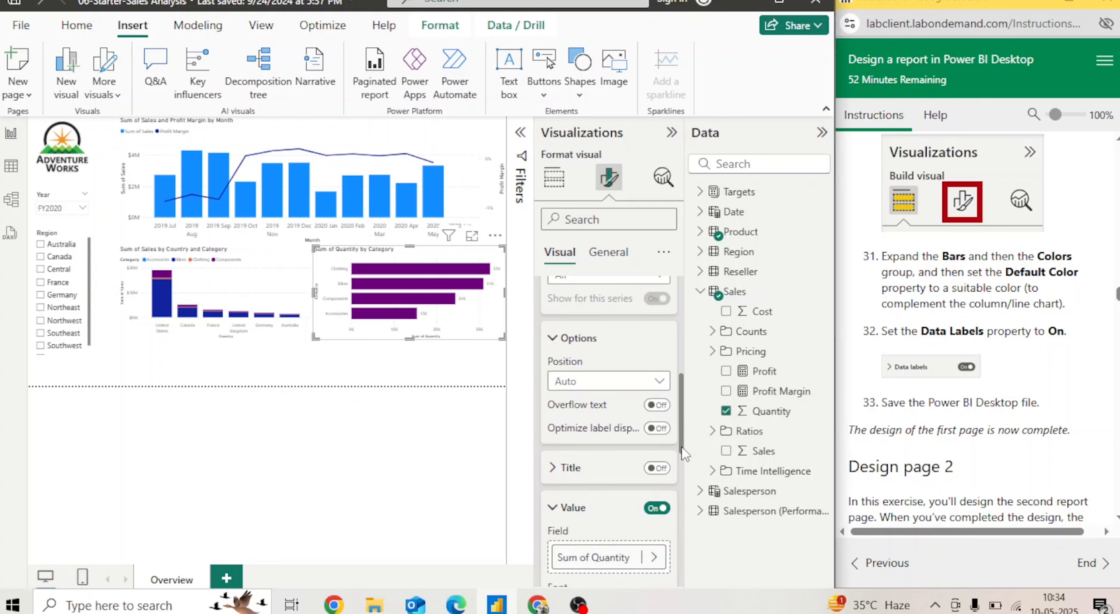
left_click_drag(683, 453, 682, 503)
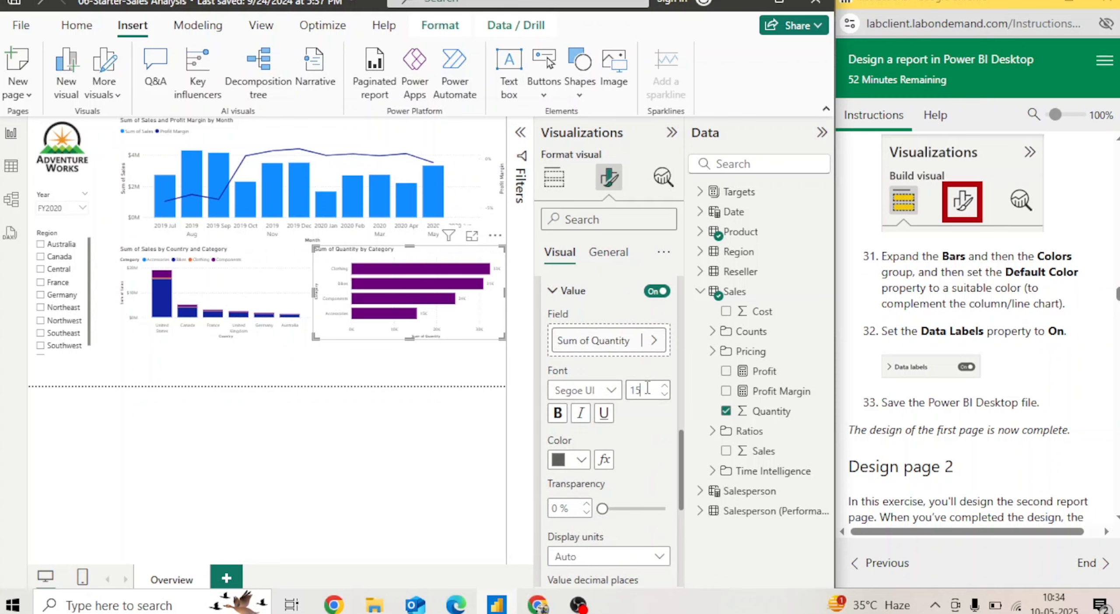
left_click(449, 427)
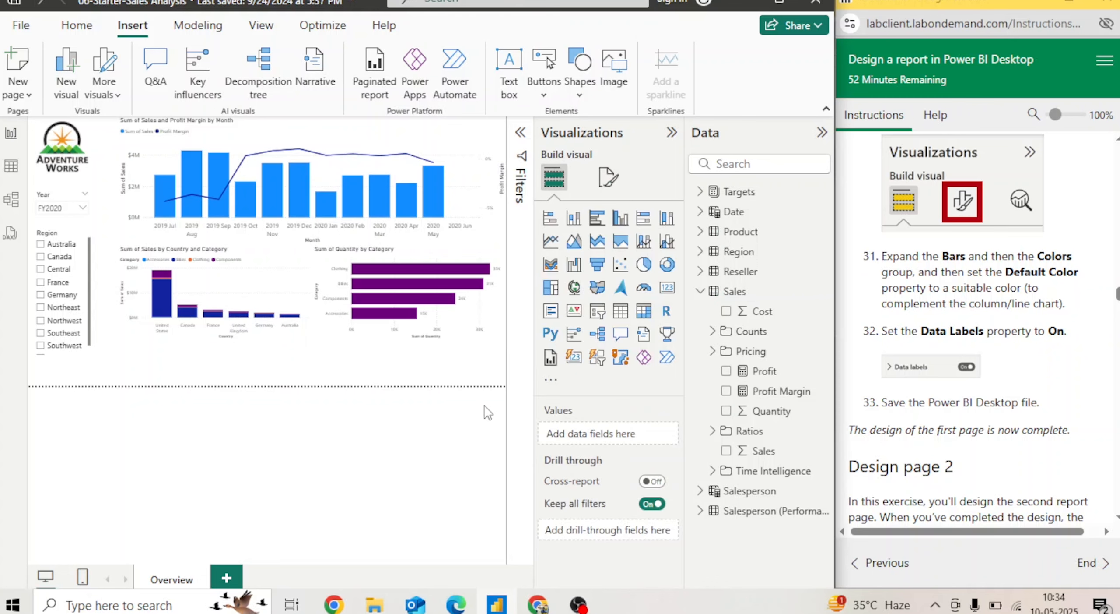
- Review the title and value settings of the stacked bar chart's data labels, including the value font size
left_click(480, 309)
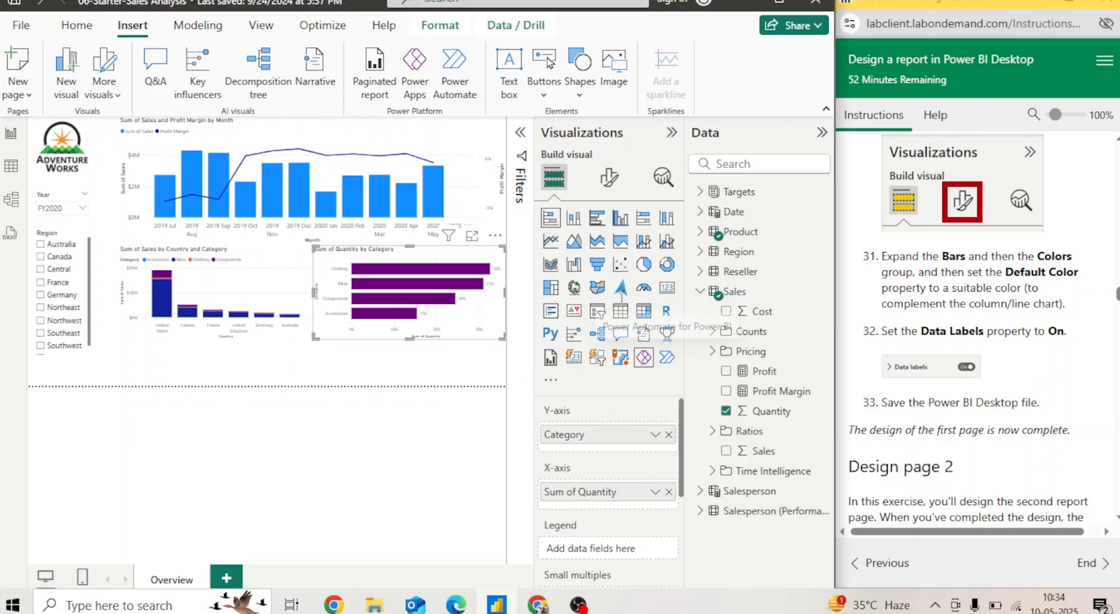
left_click(609, 177)
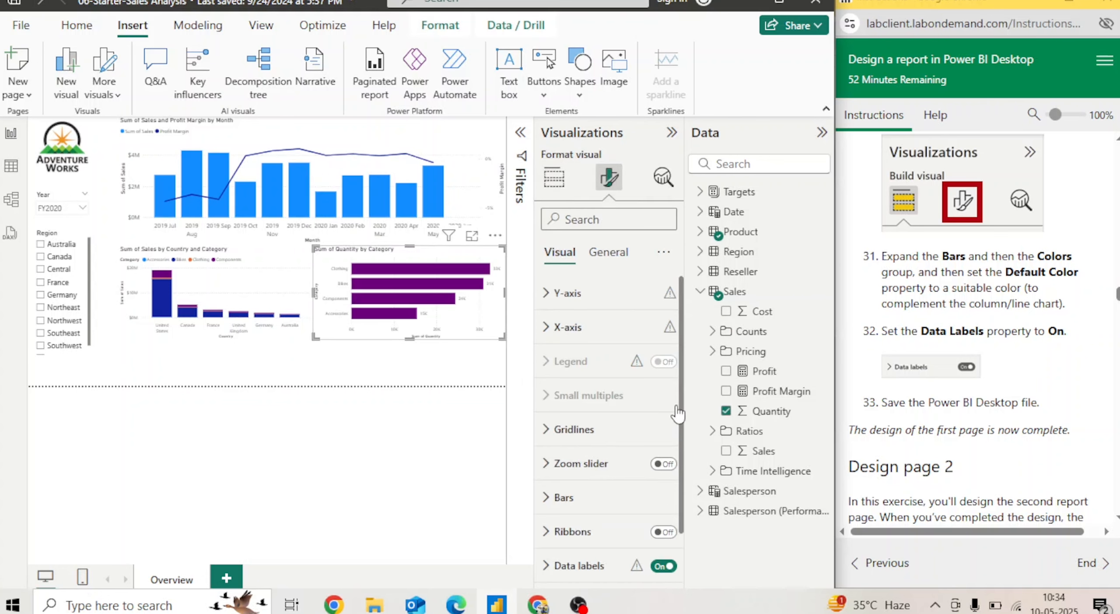
scroll(663, 437, "down", 3)
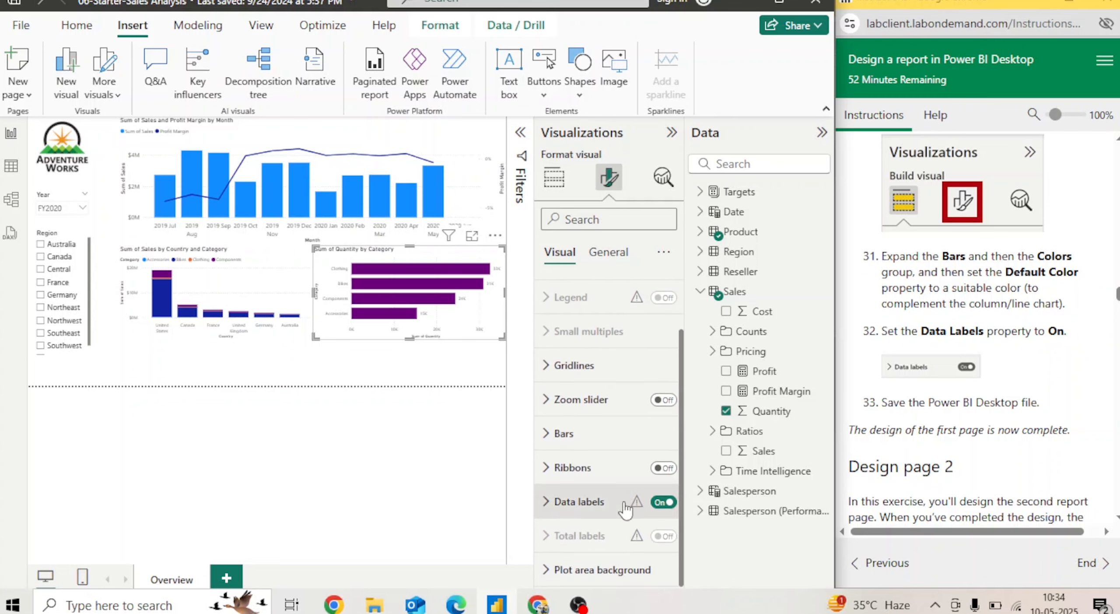
left_click(546, 503)
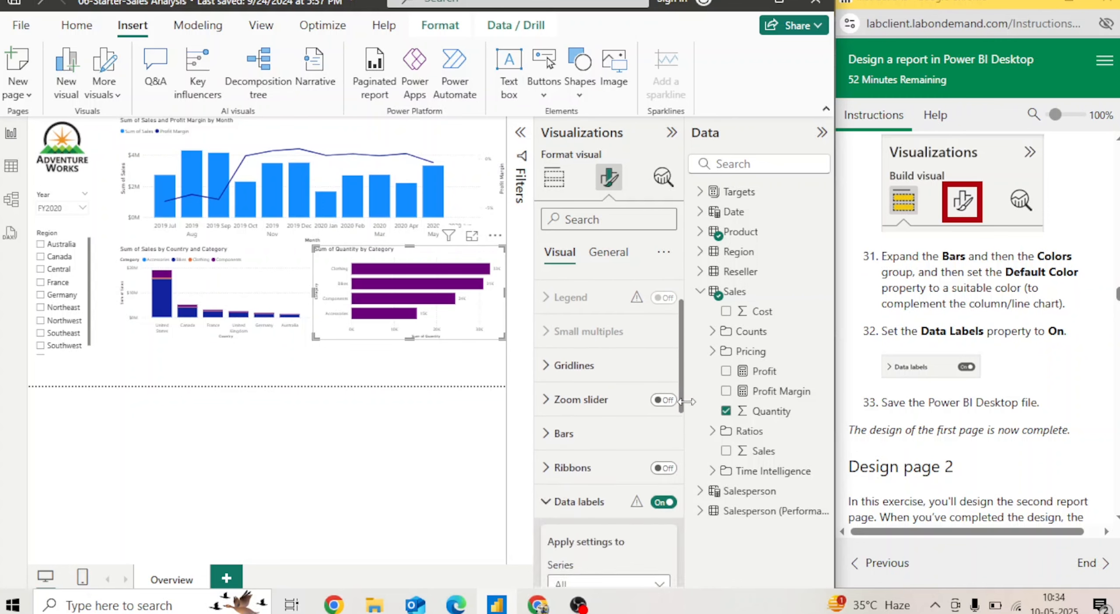
left_click_drag(681, 405, 687, 544)
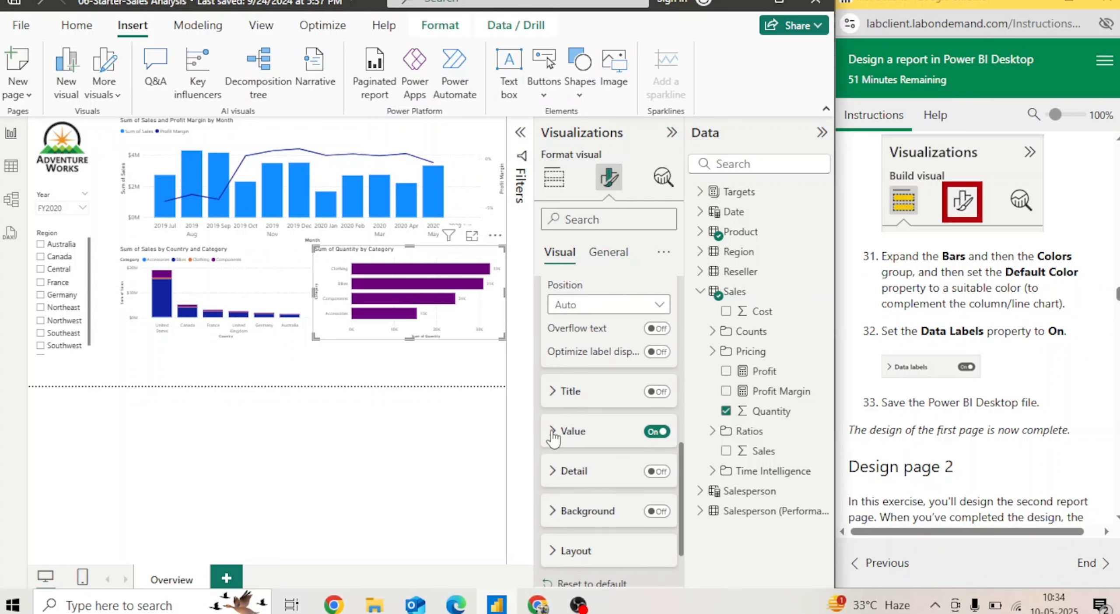
left_click(553, 398)
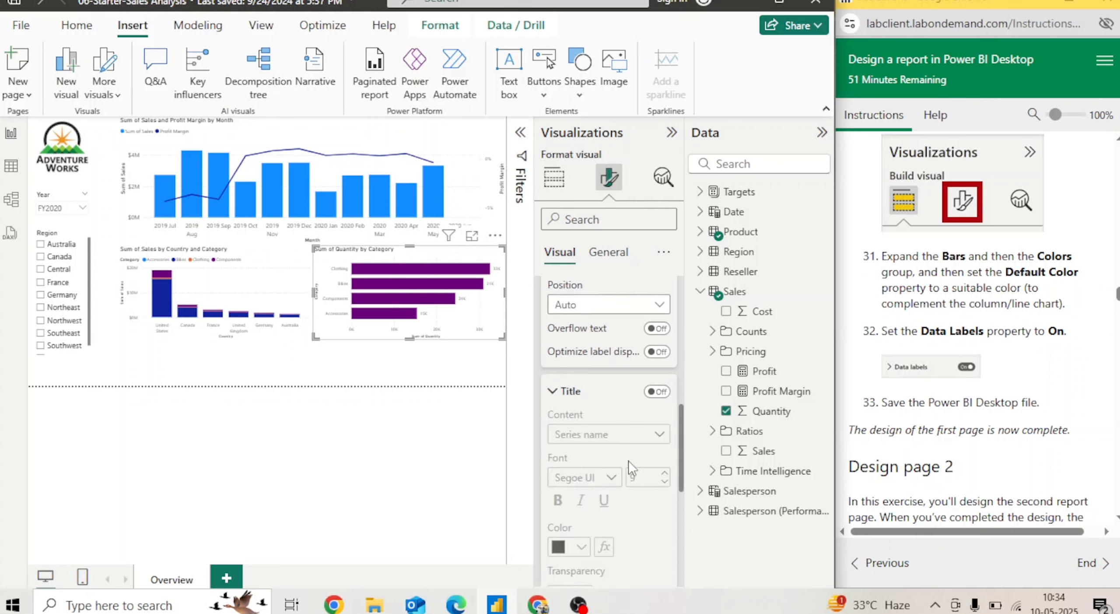
left_click(553, 392)
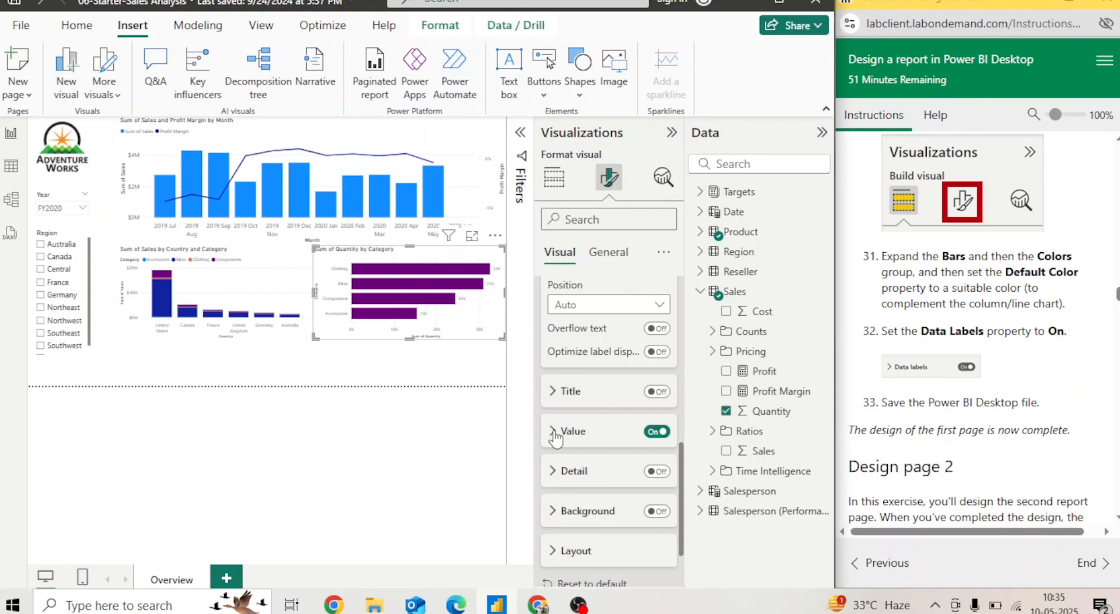
left_click(554, 433)
mouse_move(682, 445)
left_mouse_down()
mouse_move(684, 559)
mouse_move(676, 455)
left_mouse_up()
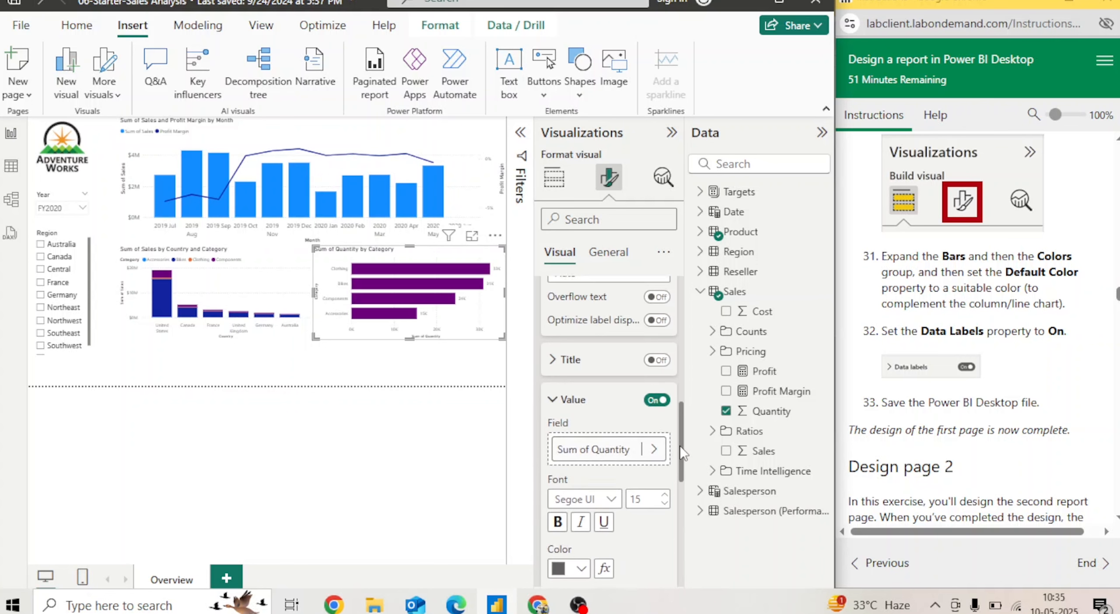
left_click(657, 400)
left_click_drag(682, 428, 683, 471)
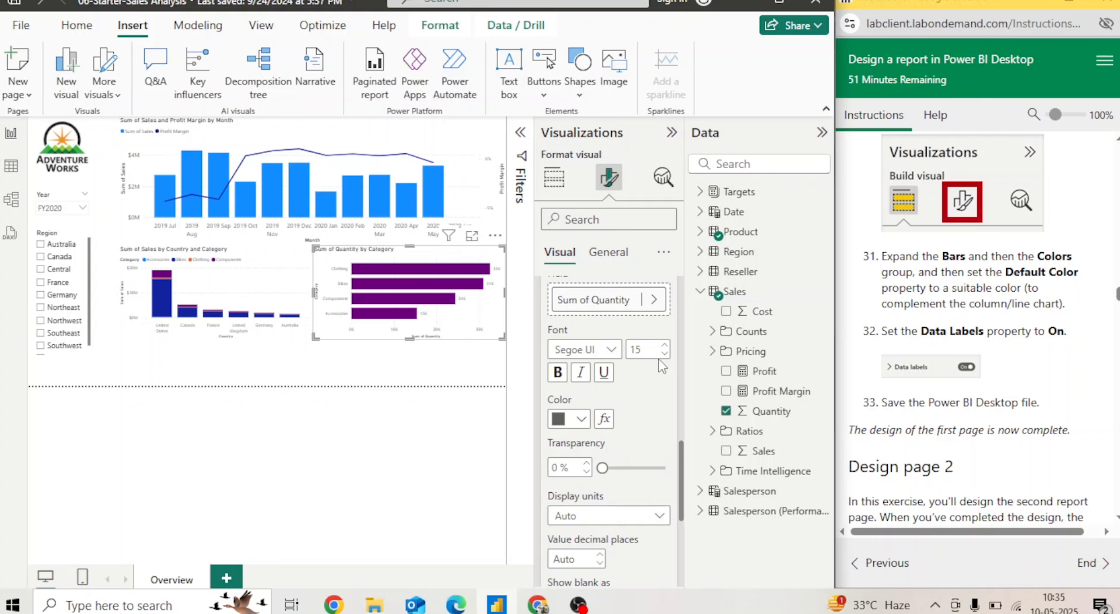
left_click(450, 370)
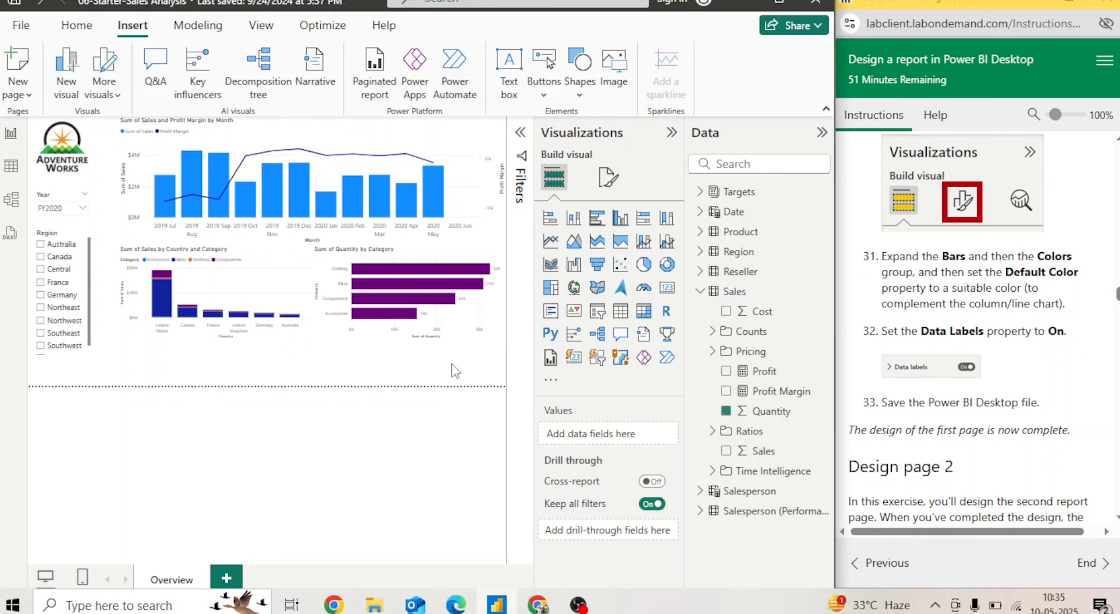
- Resize the stacked bar chart from its lower-left corner, making it slightly wider and taller, and deselect it
left_click(480, 315)
left_click_drag(314, 338, 324, 338)
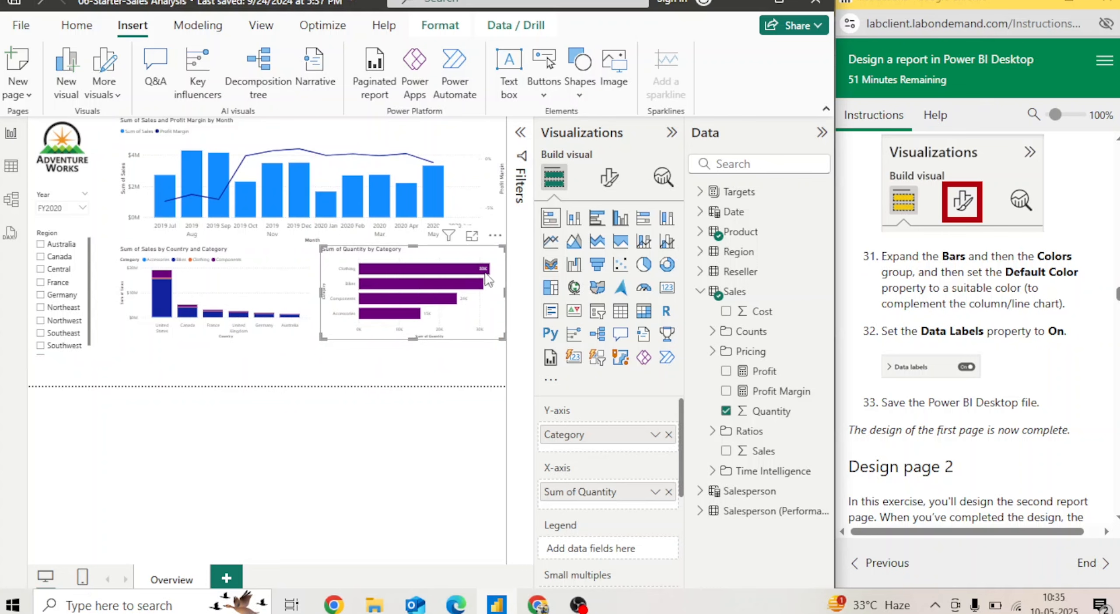
mouse_move(323, 337)
left_mouse_down()
mouse_move(265, 381)
mouse_move(300, 341)
mouse_move(309, 348)
left_mouse_up()
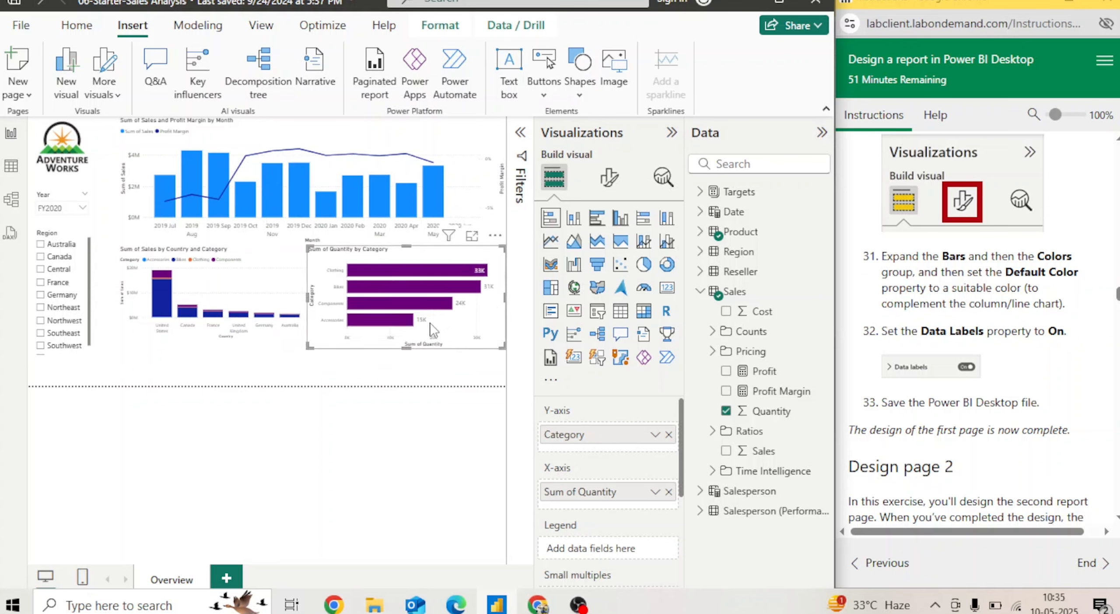
left_click(461, 367)
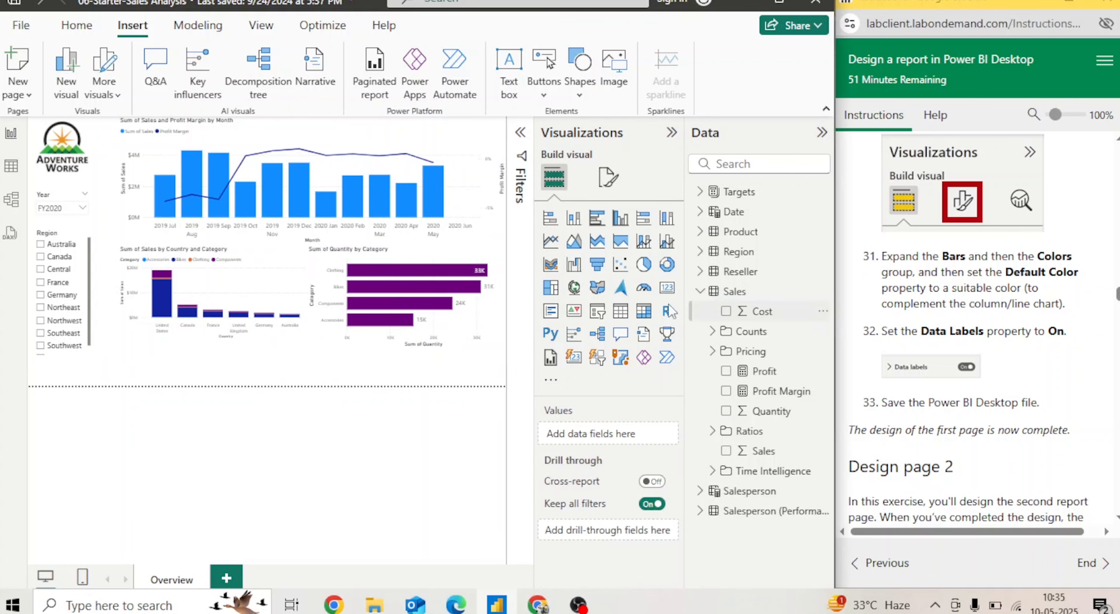
- Save the sales analysis report file
left_click(19, 25)
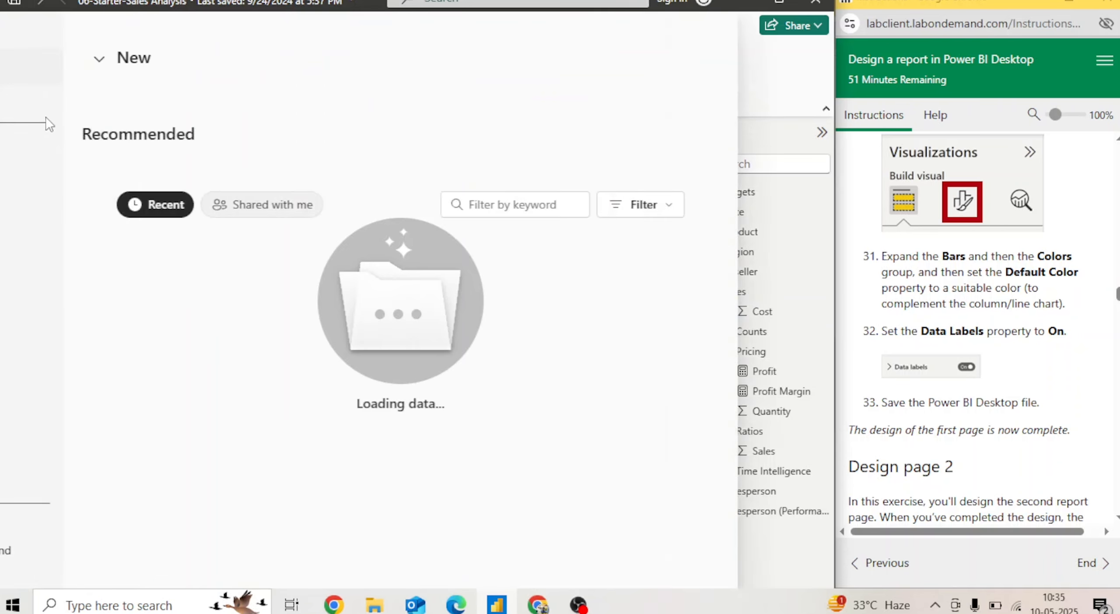
left_click(57, 148)
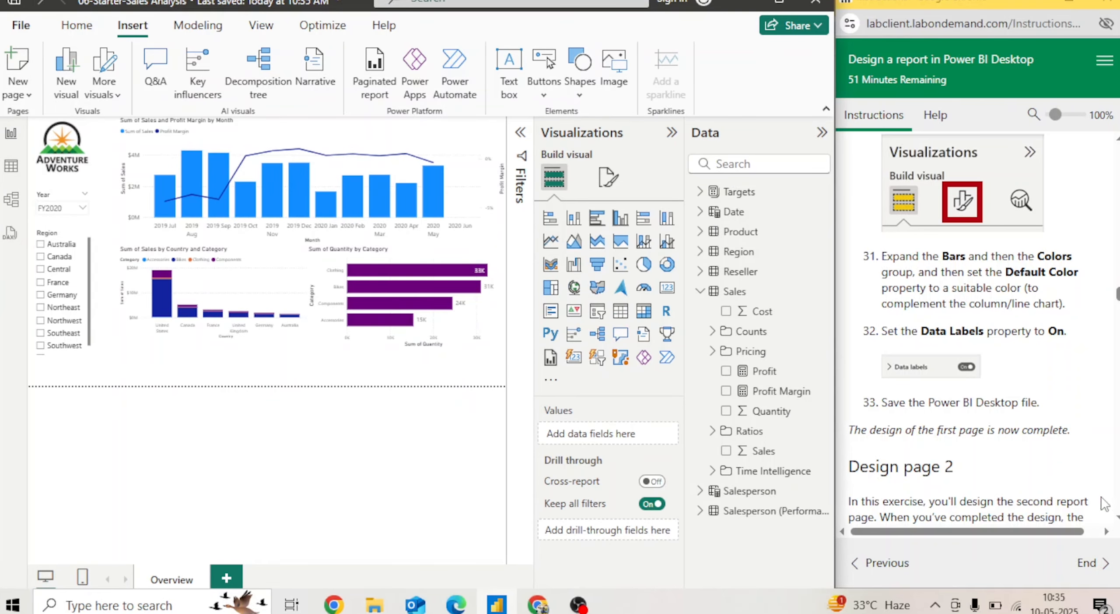
- Add a new report page following the lab instructions and rename it Profit
scroll(967, 328, "down", 4)
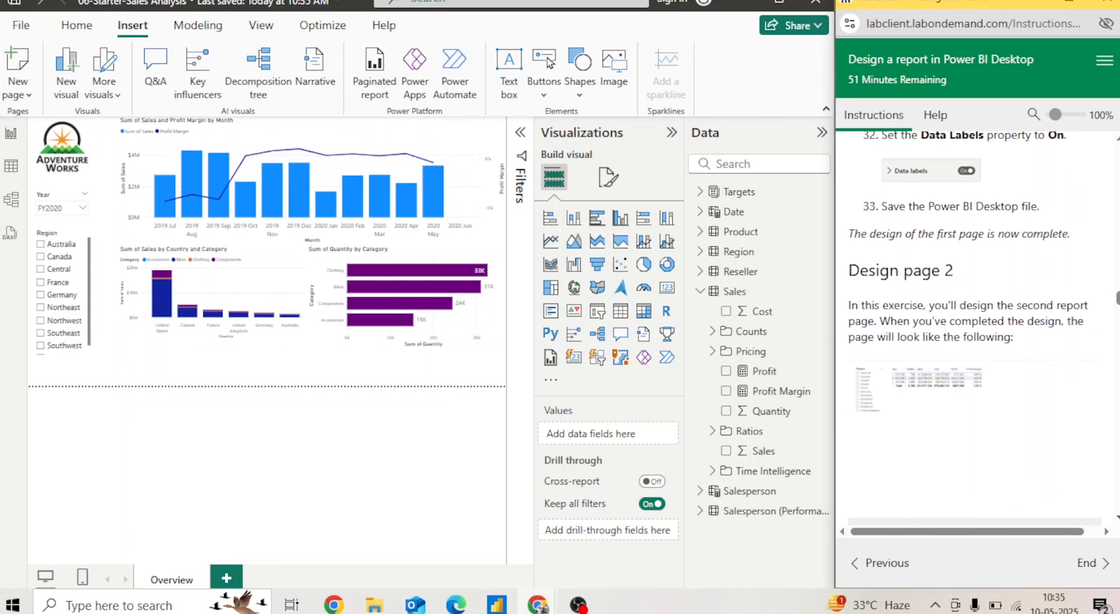
left_click(226, 578)
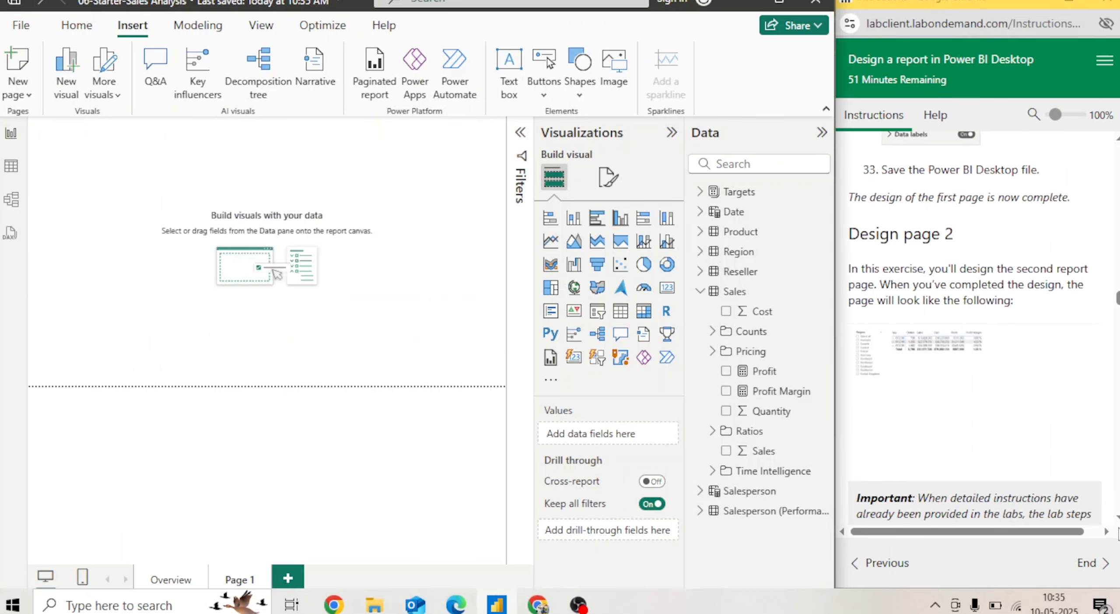
scroll(972, 328, "down", 3)
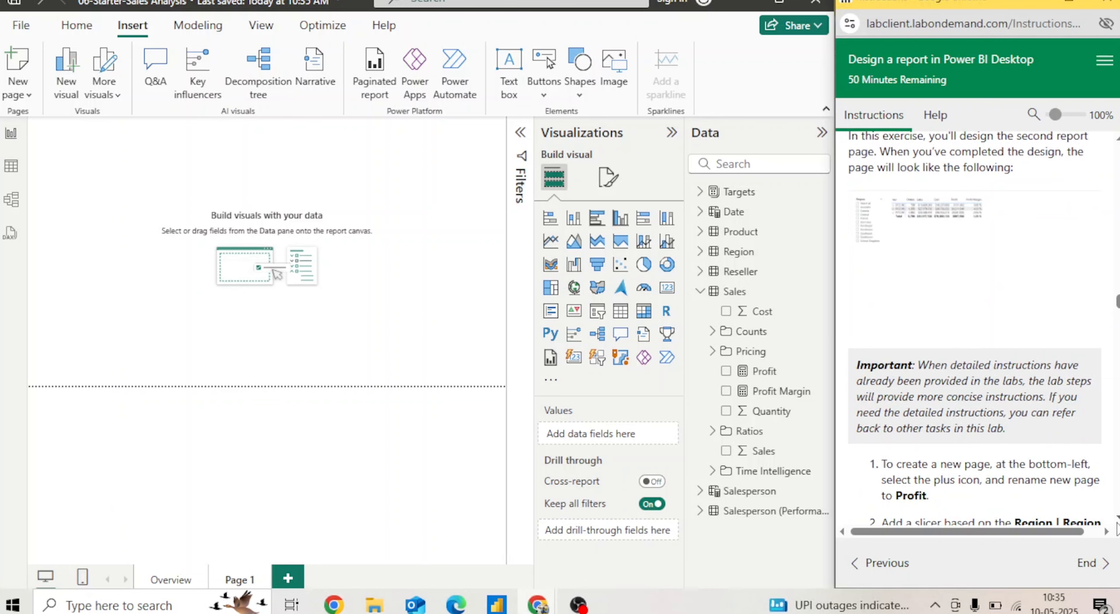
scroll(1117, 523, "down", 4)
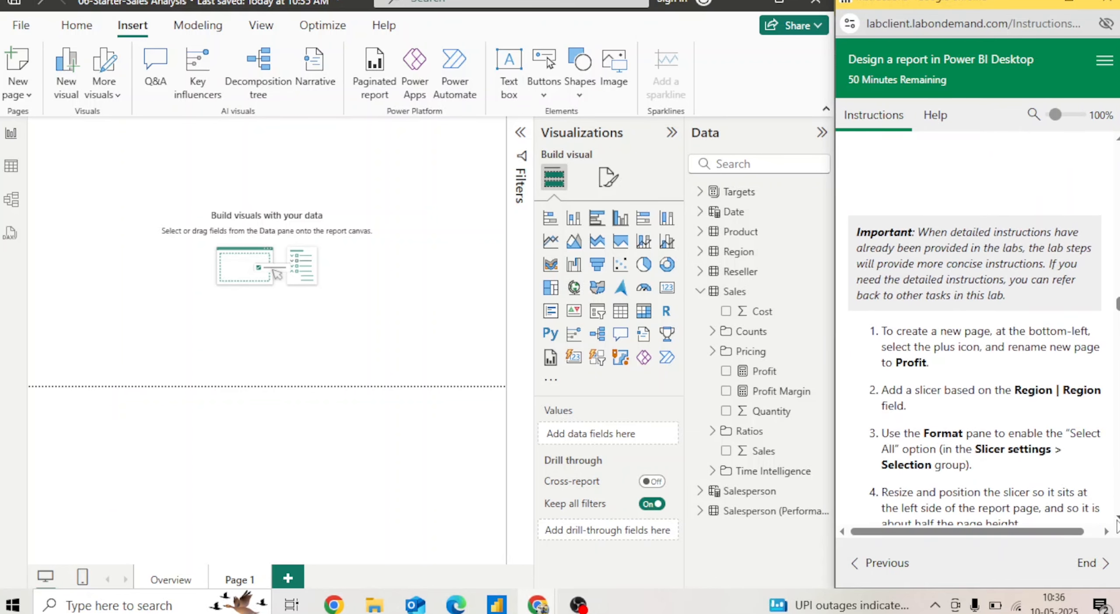
scroll(1117, 523, "down", 1)
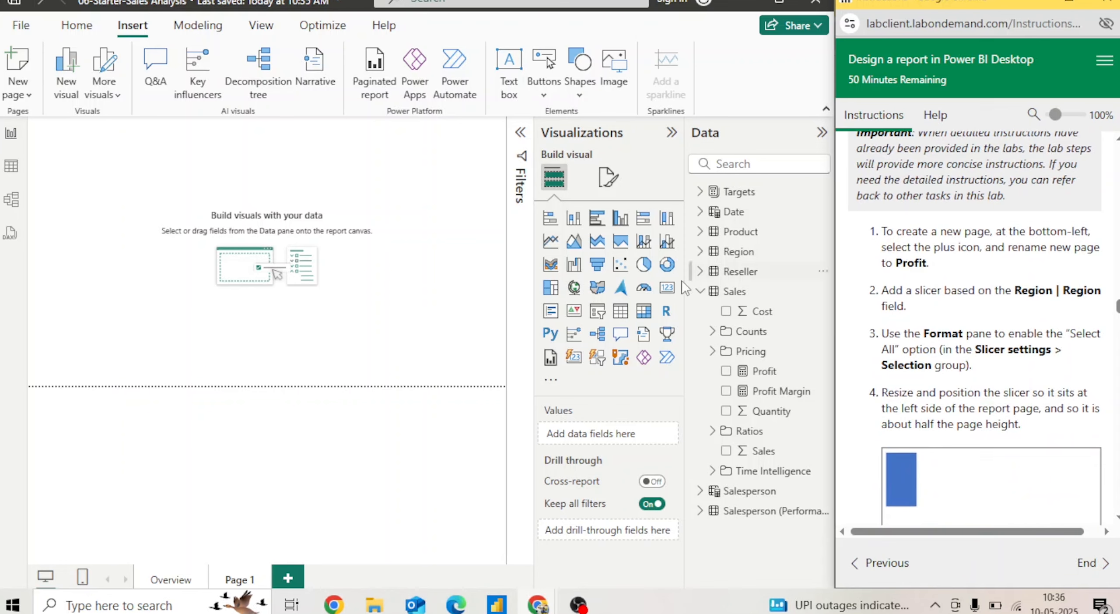
double_click(244, 572)
key("BackSpace")
key("BackSpace")
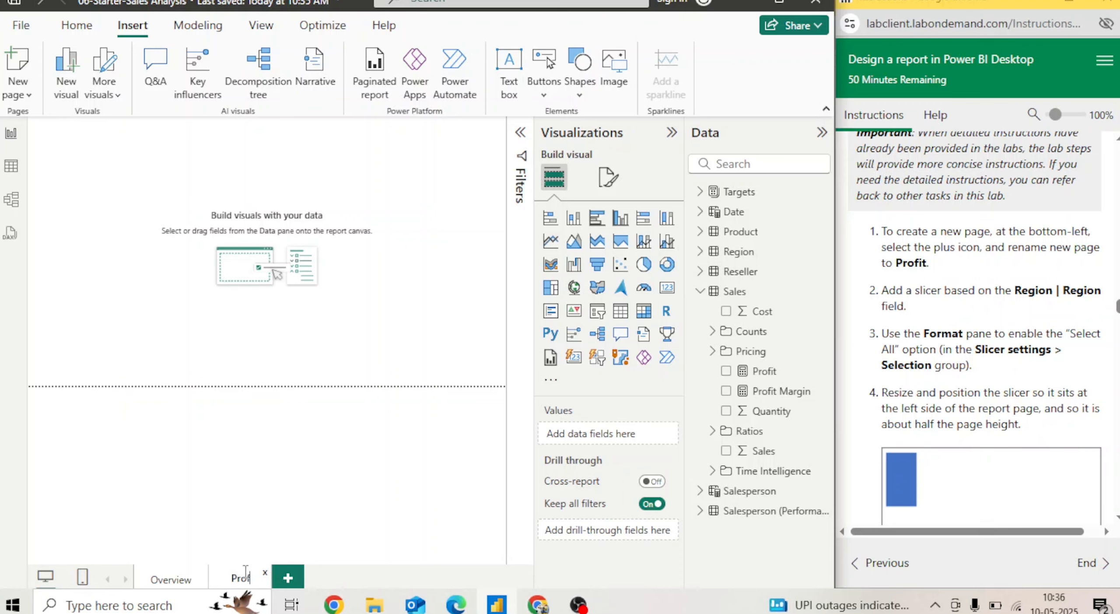
type("Profit")
key("Return")
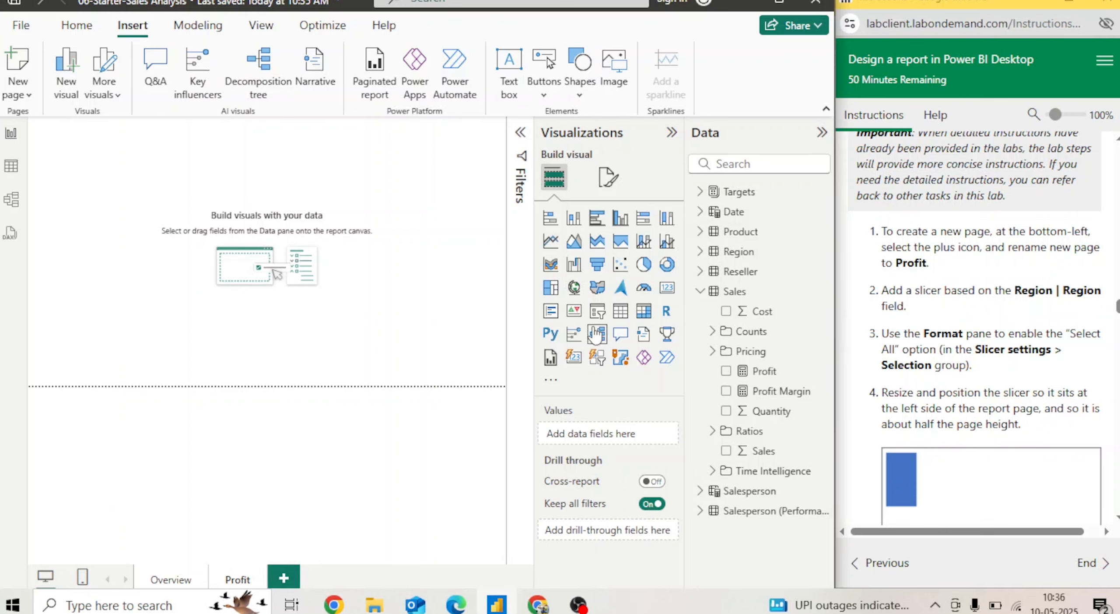
- Add a slicer on the Region field of the Region table to the Profit page and make it taller
left_click(597, 311)
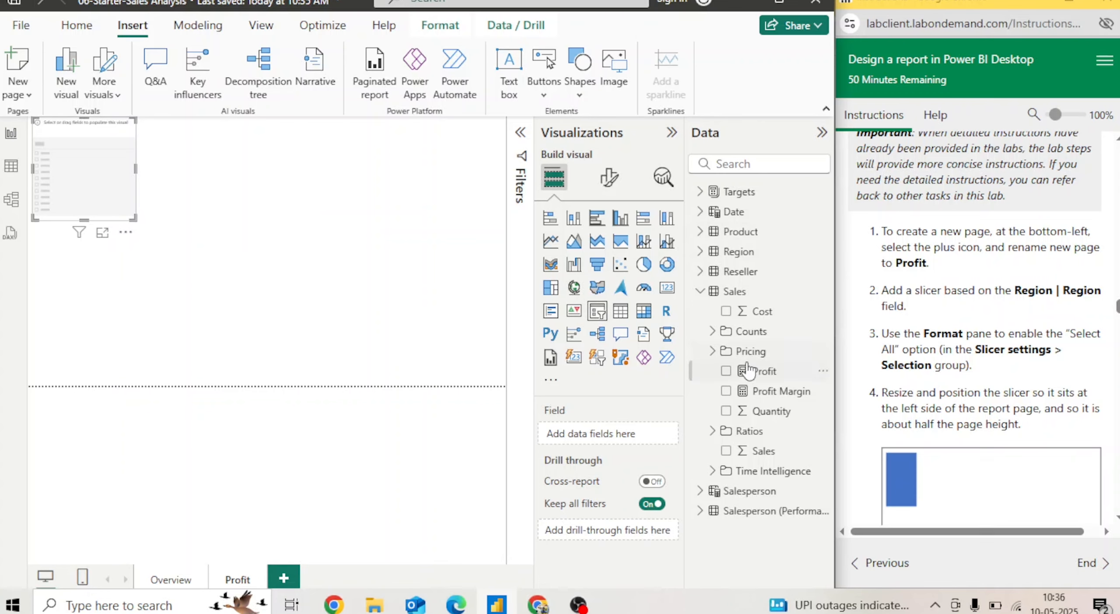
left_click(701, 292)
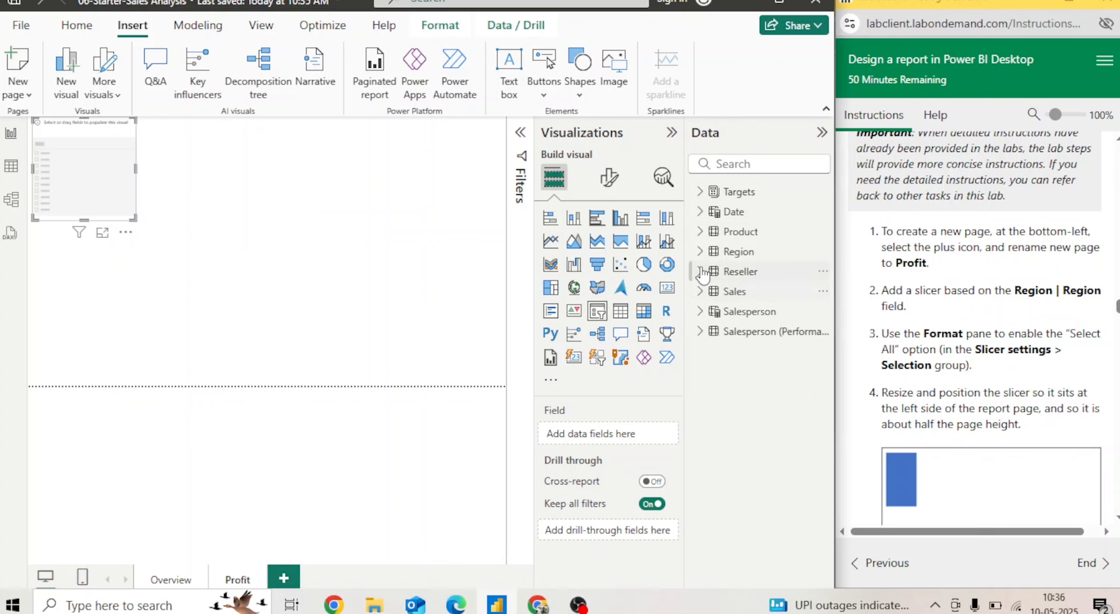
left_click(700, 252)
left_click_drag(762, 315, 609, 435)
left_click_drag(134, 220, 127, 256)
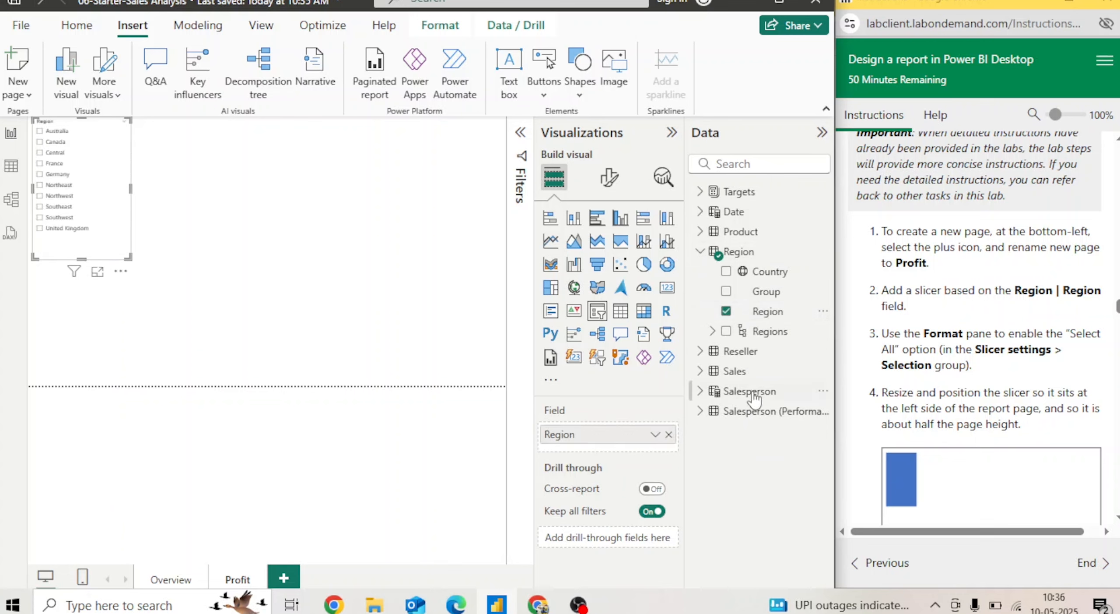
- Set the font size of the Region slicer's header text to 20
left_click(610, 175)
left_click(549, 307)
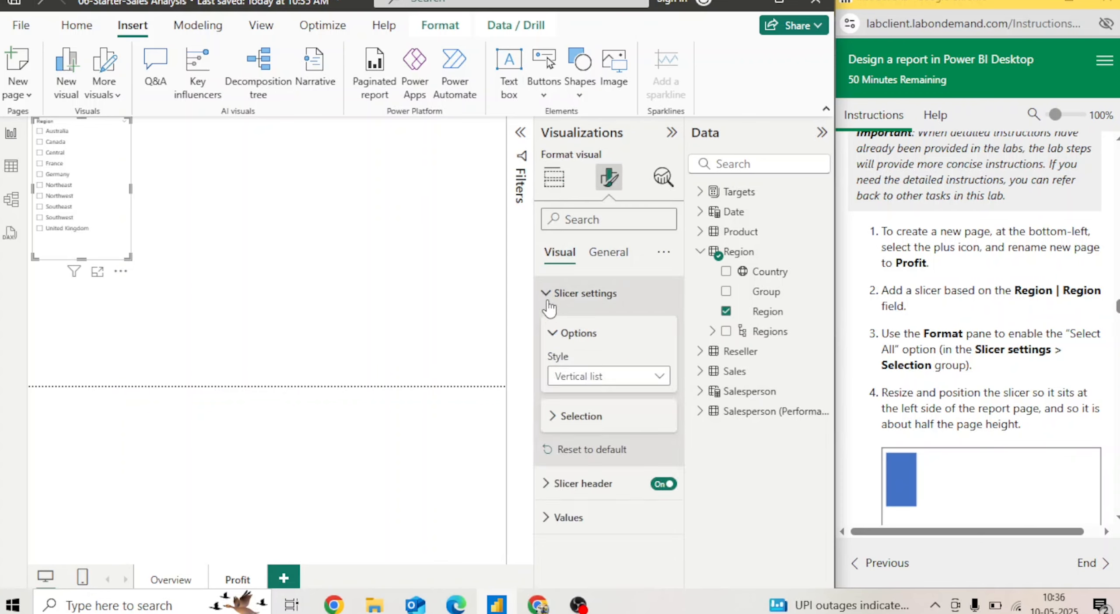
left_click(548, 302)
left_click(547, 326)
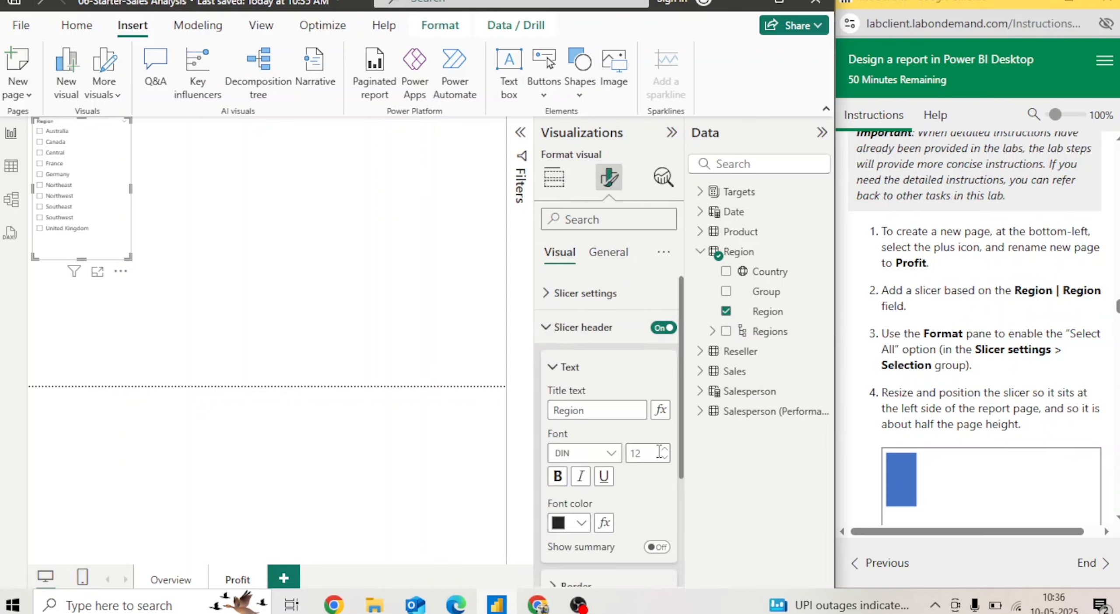
key("Return")
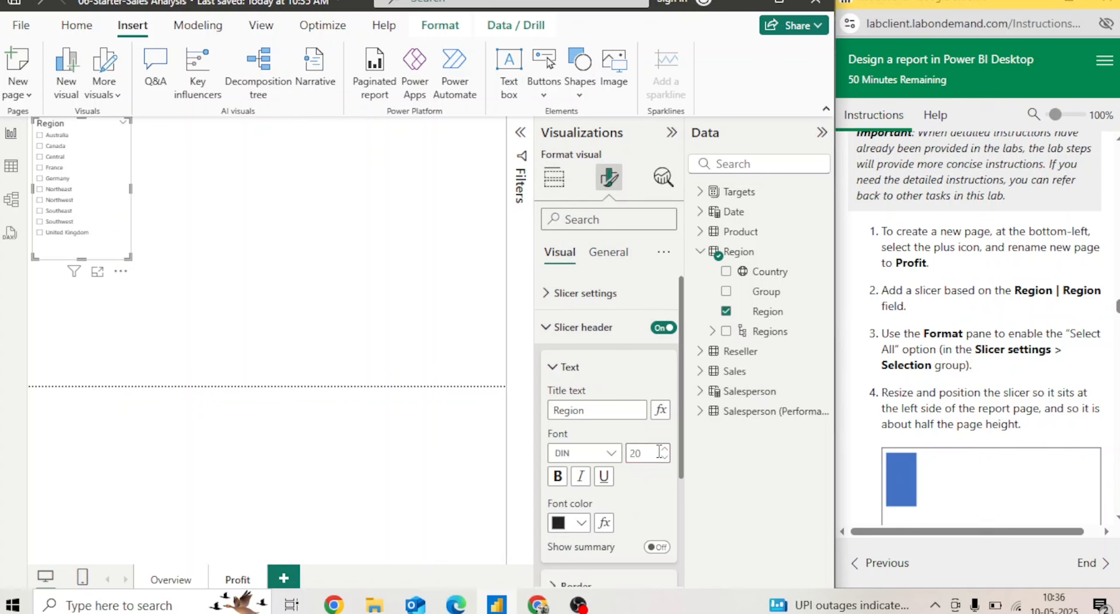
left_click(554, 367)
left_click(546, 327)
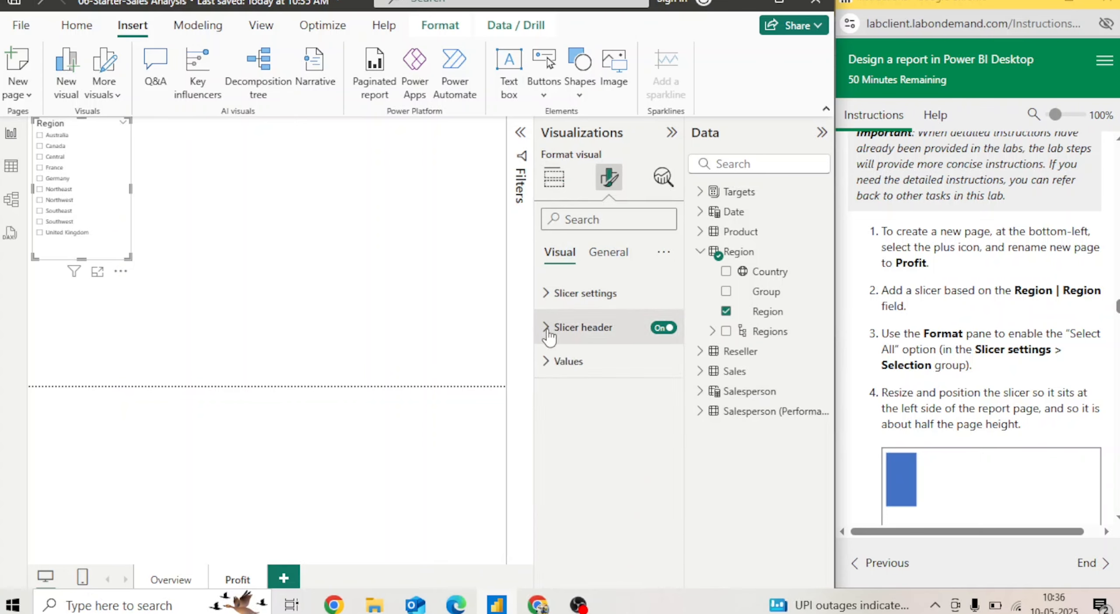
- Set the Region slicer's values font size to 20 and resize the slicer narrower and taller to fit all regions
left_click(546, 361)
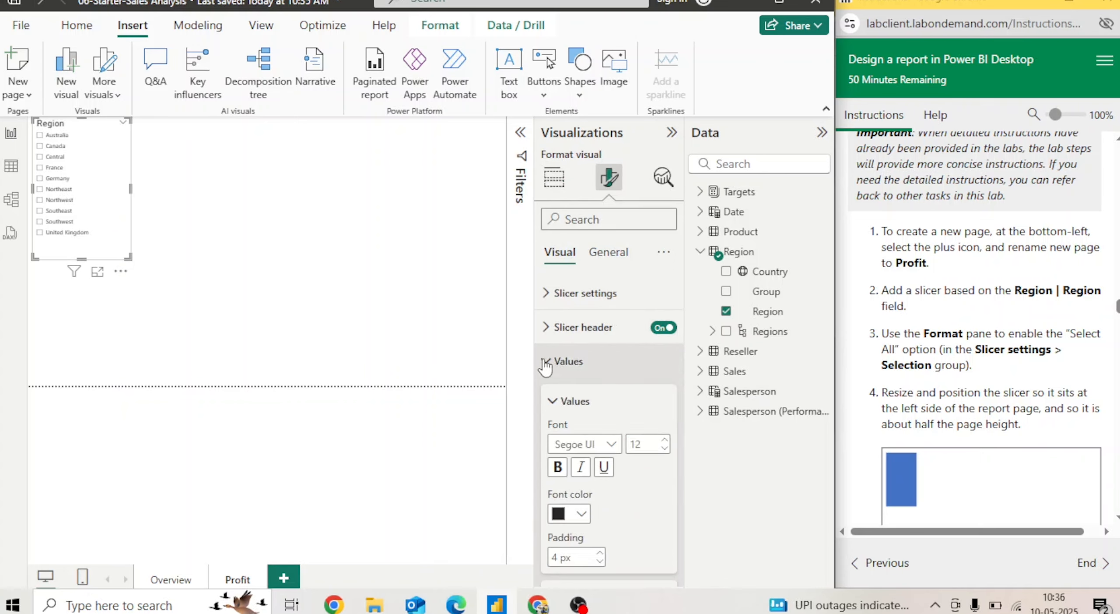
left_click(646, 447)
type("20")
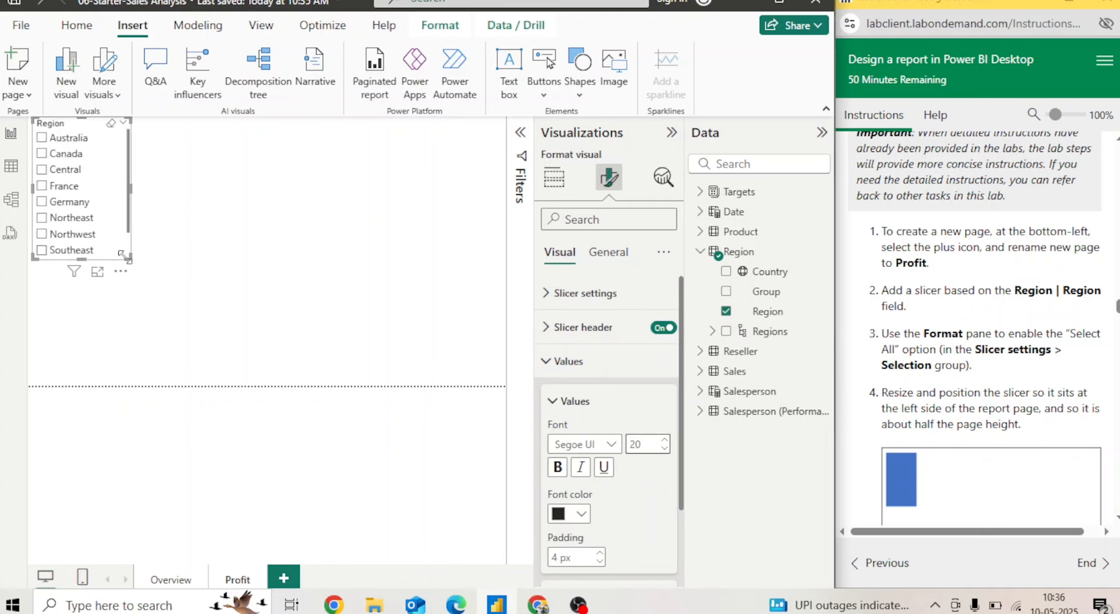
left_click_drag(128, 258, 119, 326)
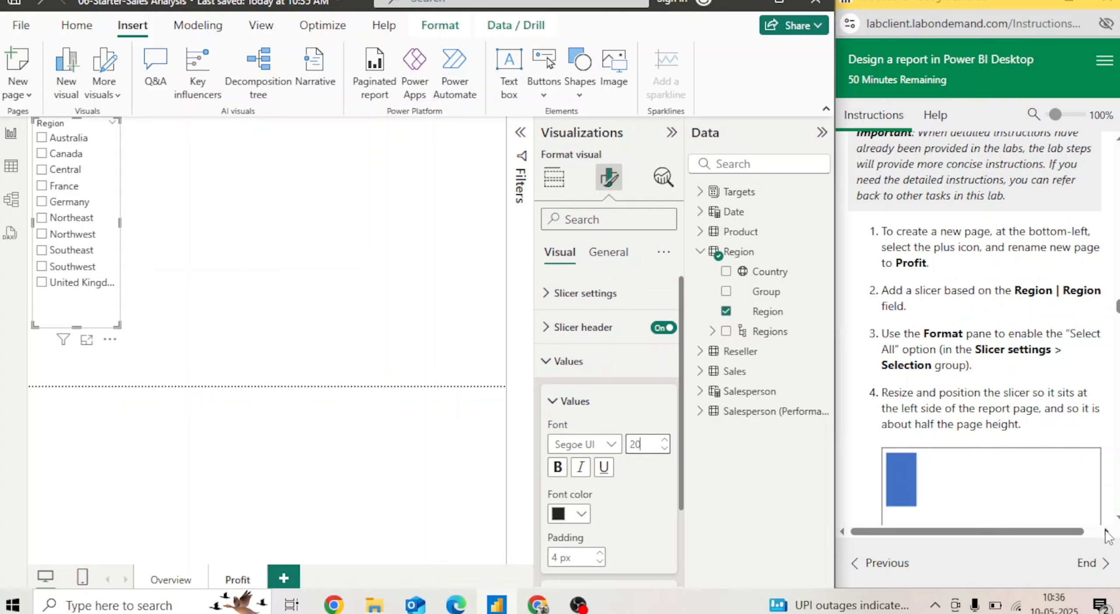
- Add a matrix visual to the Profit page and position and resize it to fill the space beside the Region slicer
scroll(1117, 520, "down", 7)
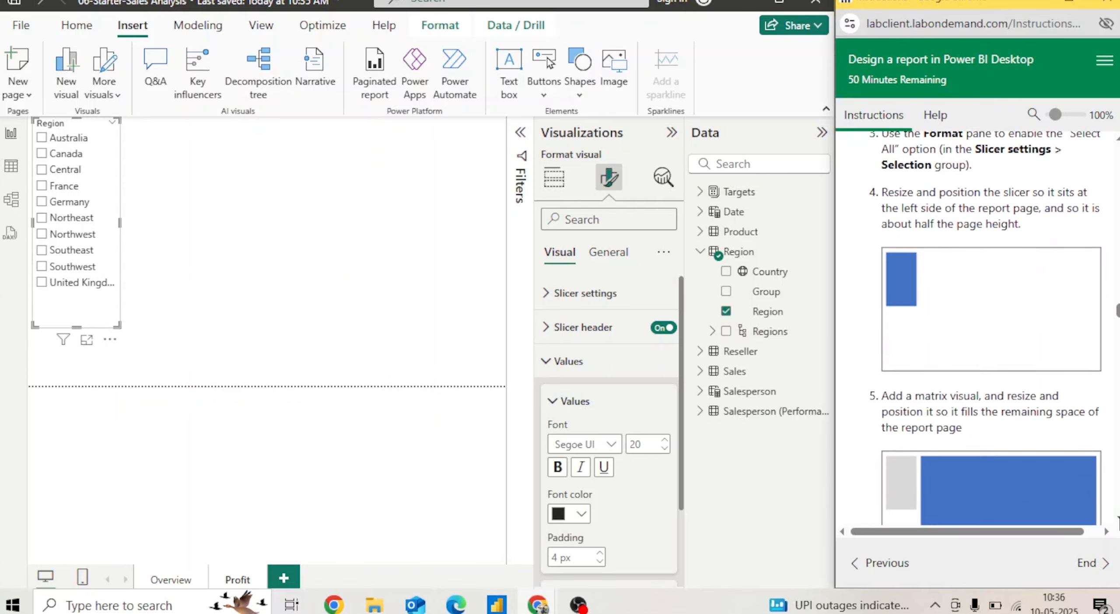
scroll(1117, 520, "down", 2)
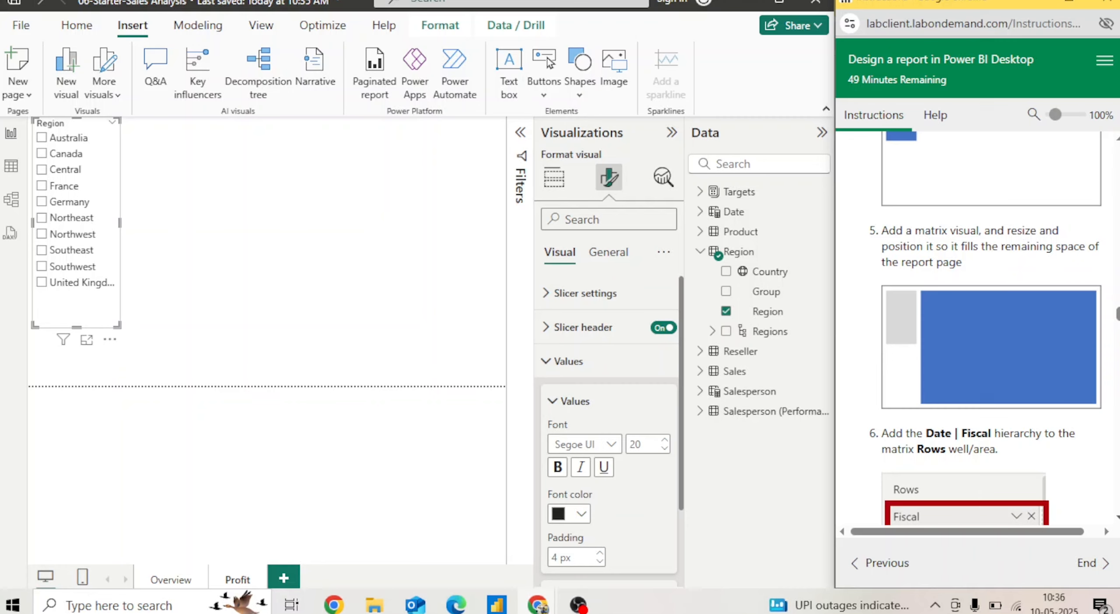
scroll(1094, 479, "down", 5)
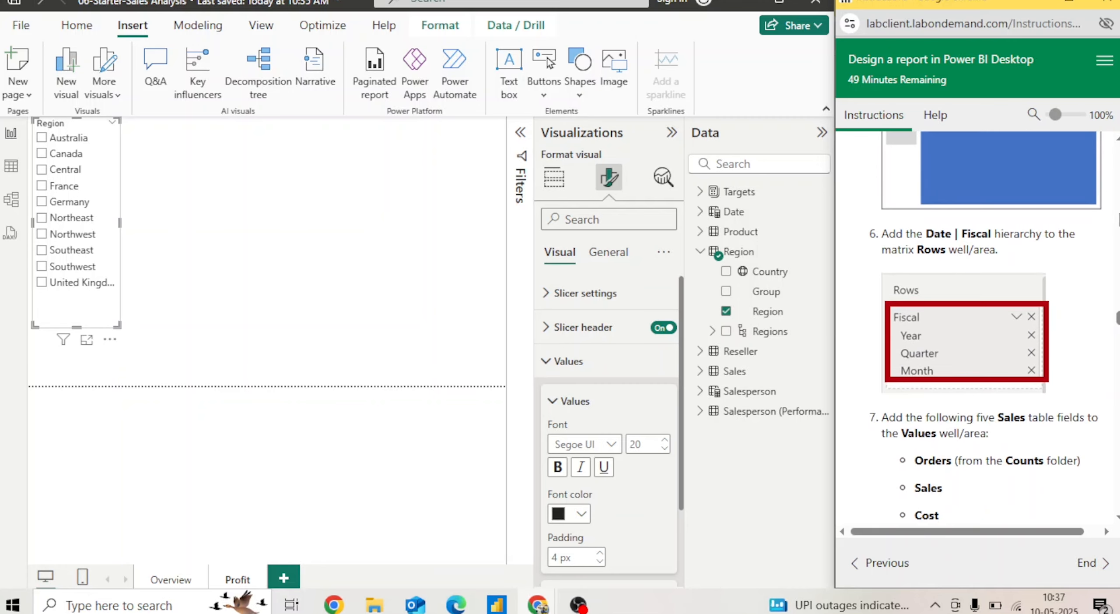
scroll(976, 328, "up", 7)
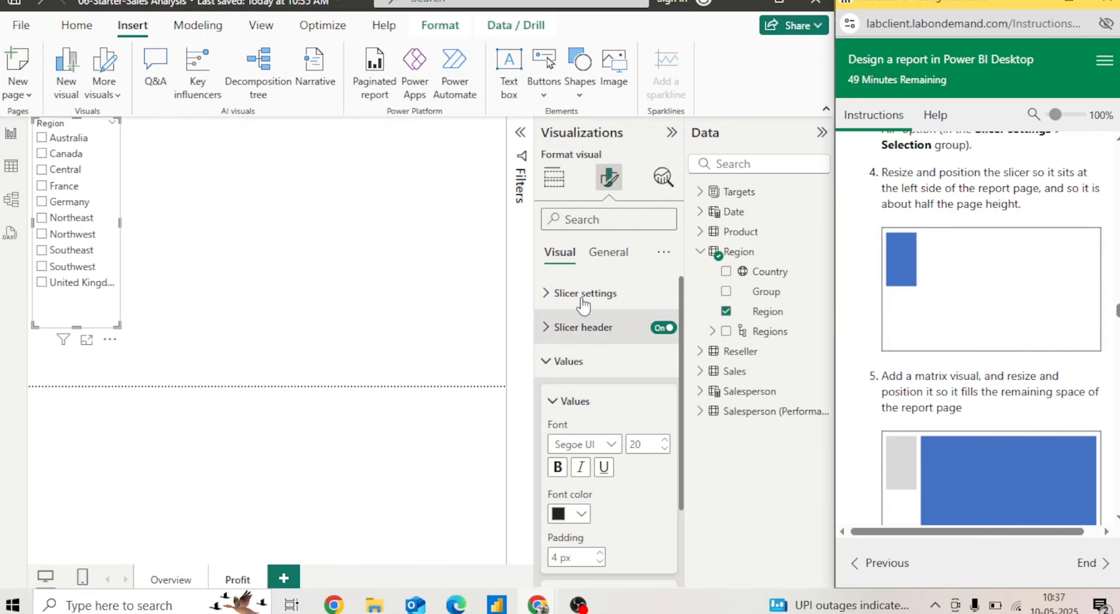
left_click(554, 177)
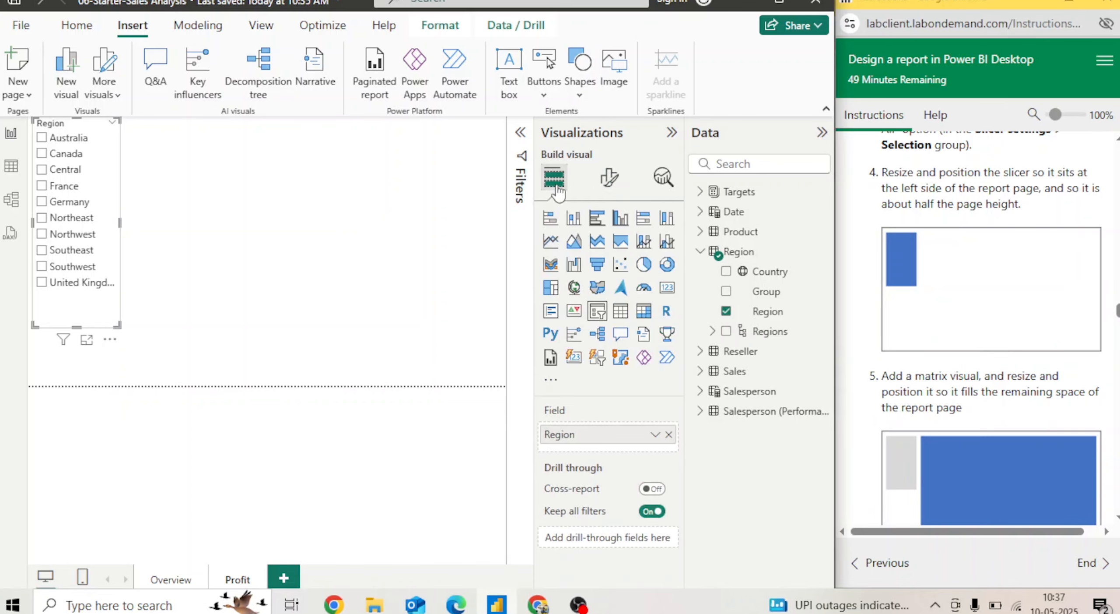
left_click(359, 272)
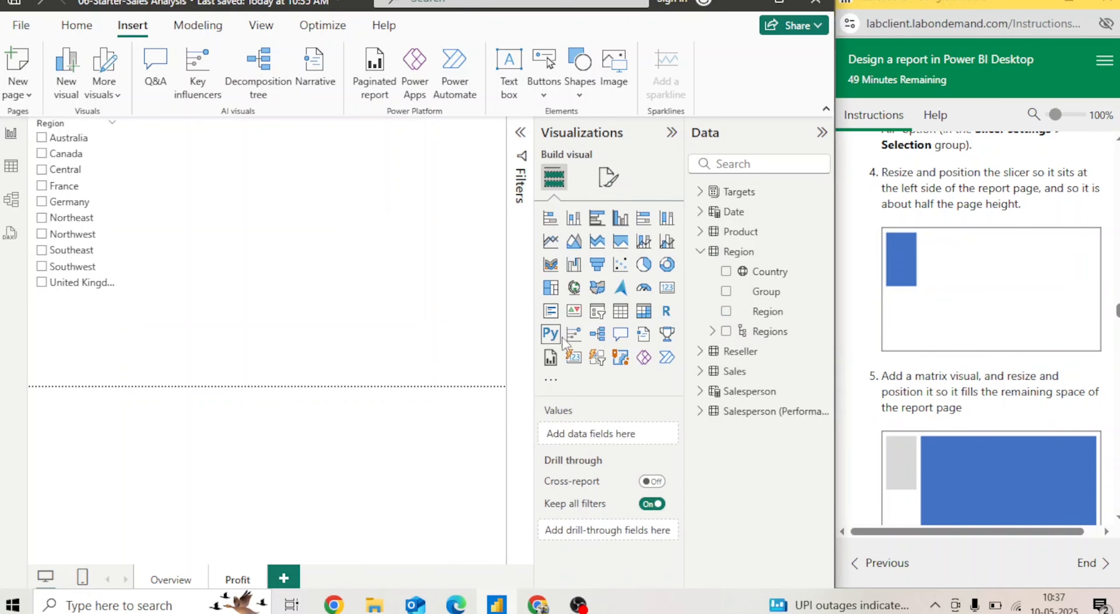
left_click(642, 312)
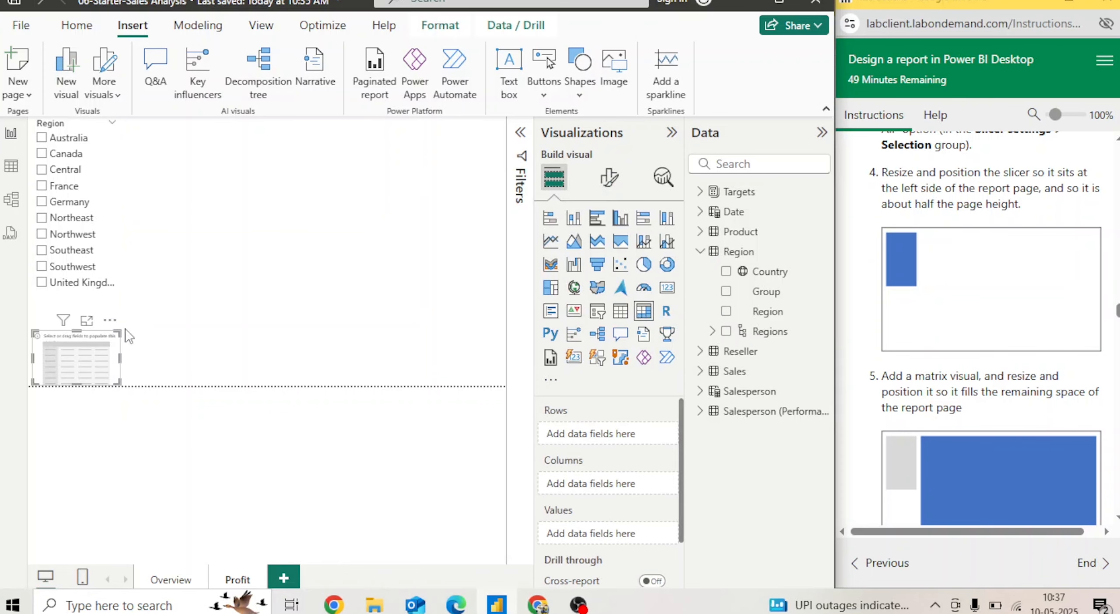
left_click_drag(84, 357, 193, 156)
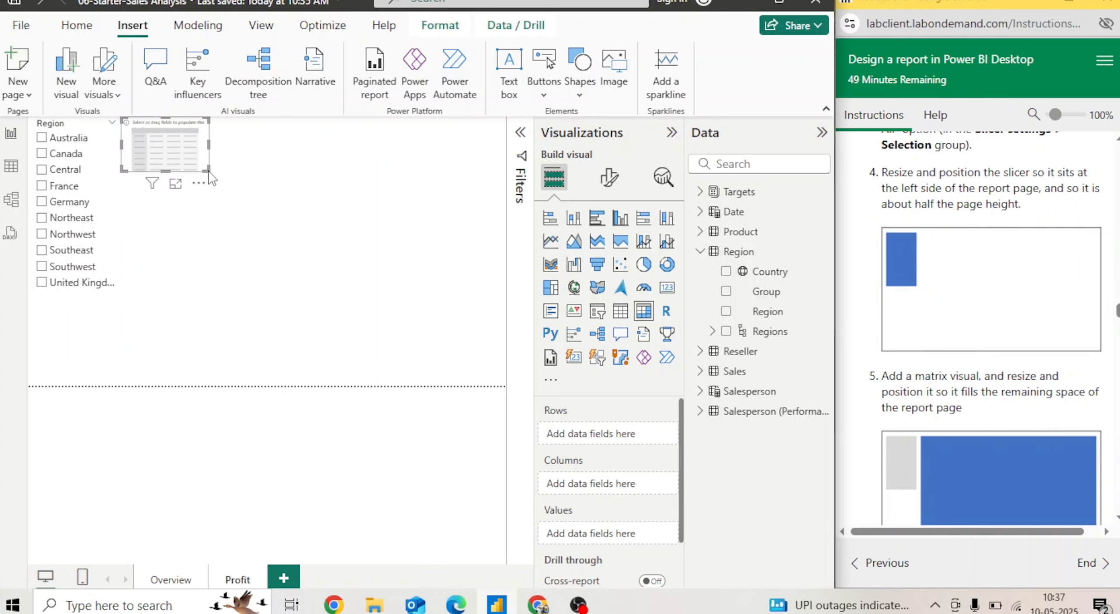
left_click_drag(267, 232, 492, 379)
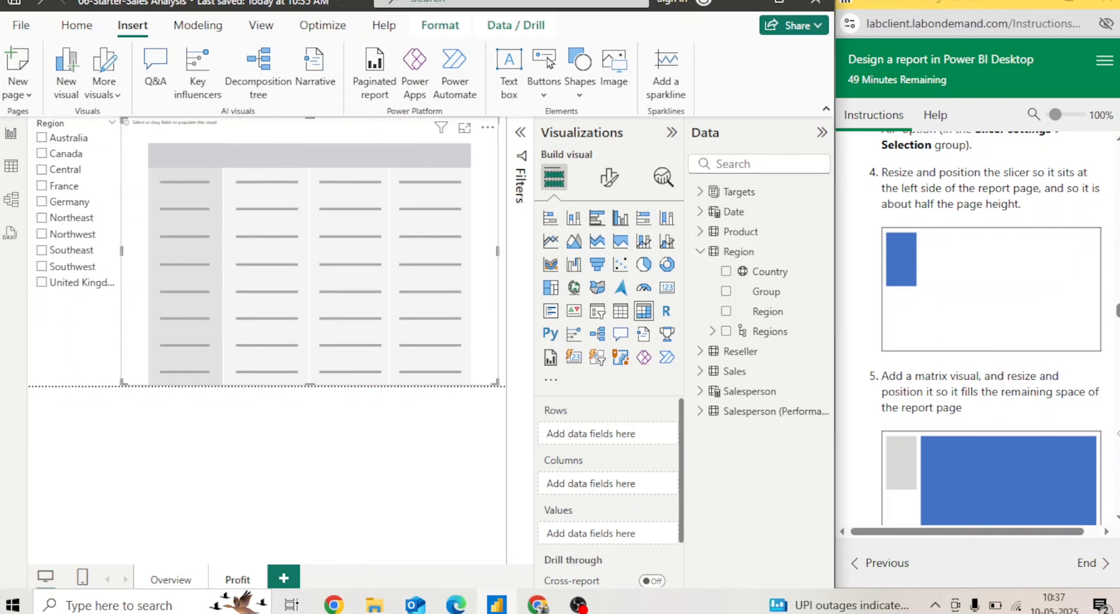
- Add the Fiscal hierarchy from the Date table to the matrix rows
scroll(976, 328, "down", 7)
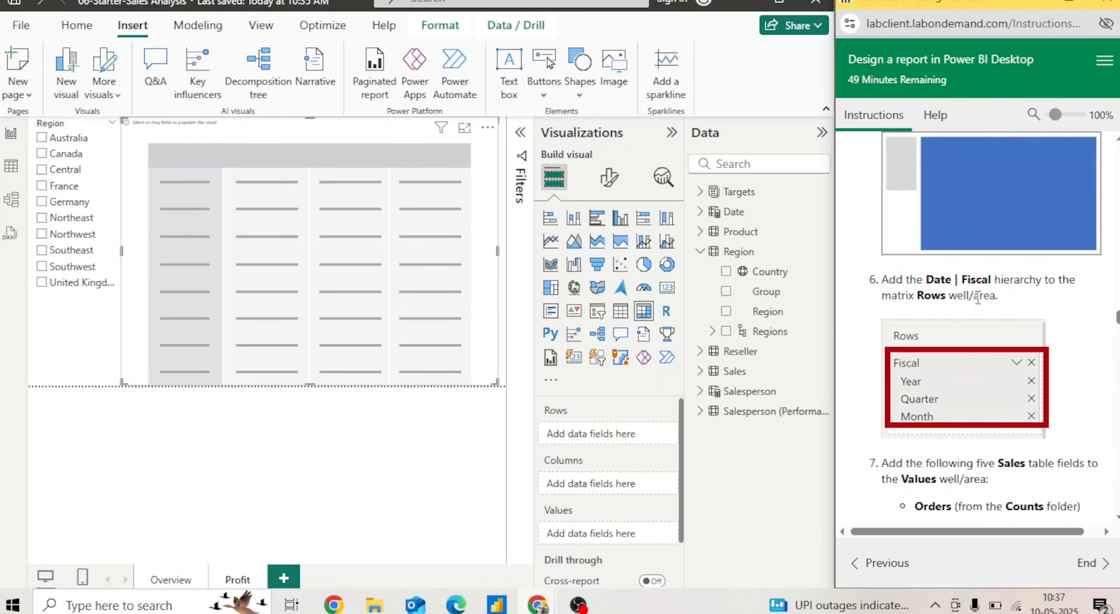
left_click(701, 251)
left_click(698, 212)
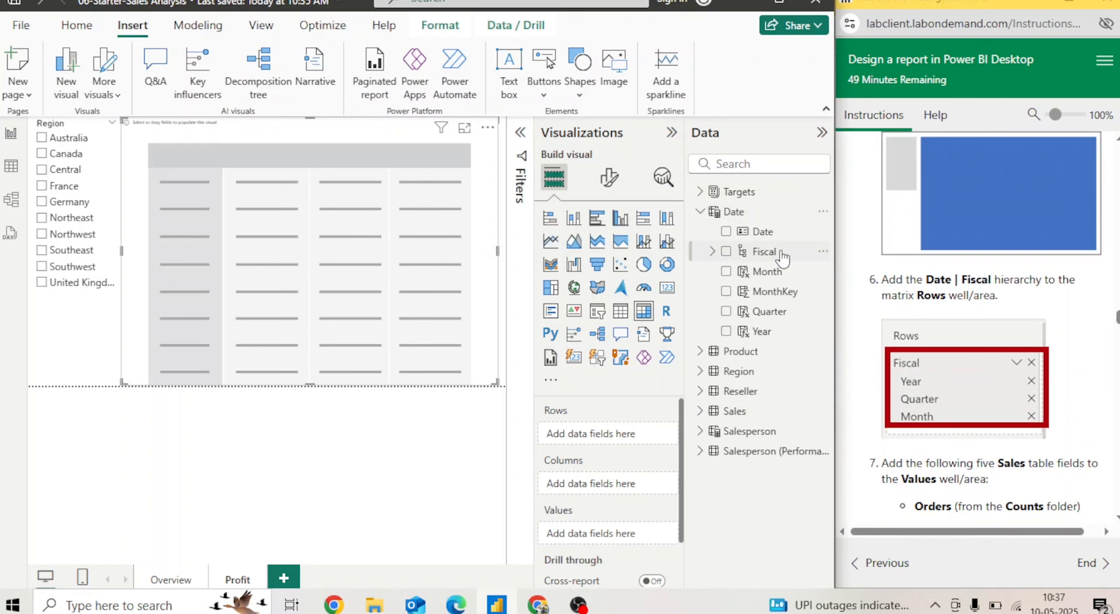
left_click_drag(786, 256, 644, 442)
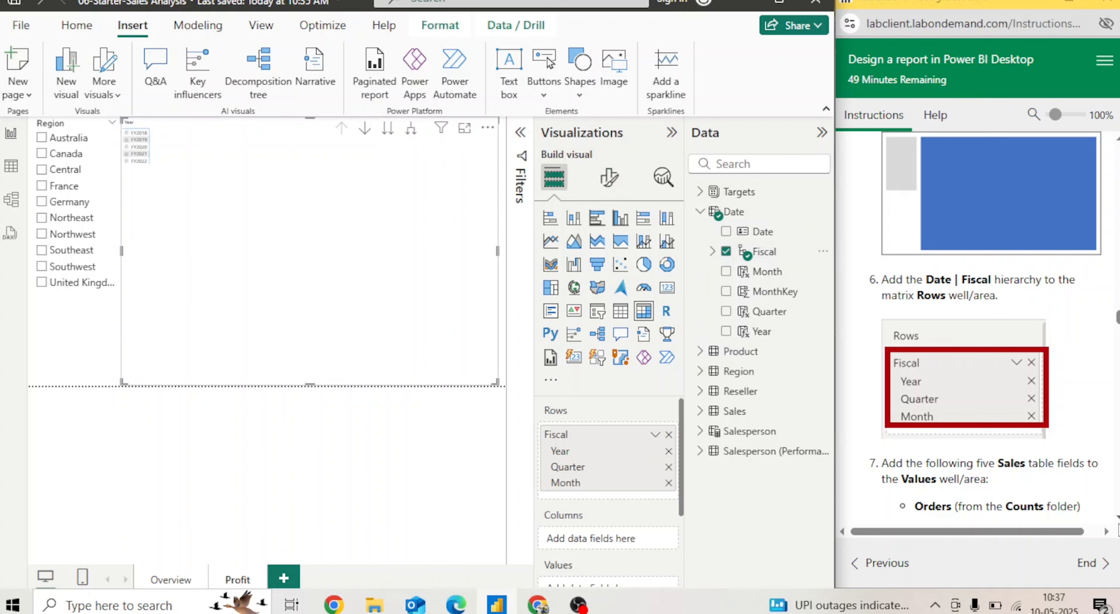
- Add the Orders measure from the Sales table's Counts folder to the matrix values
scroll(1017, 372, "down", 5)
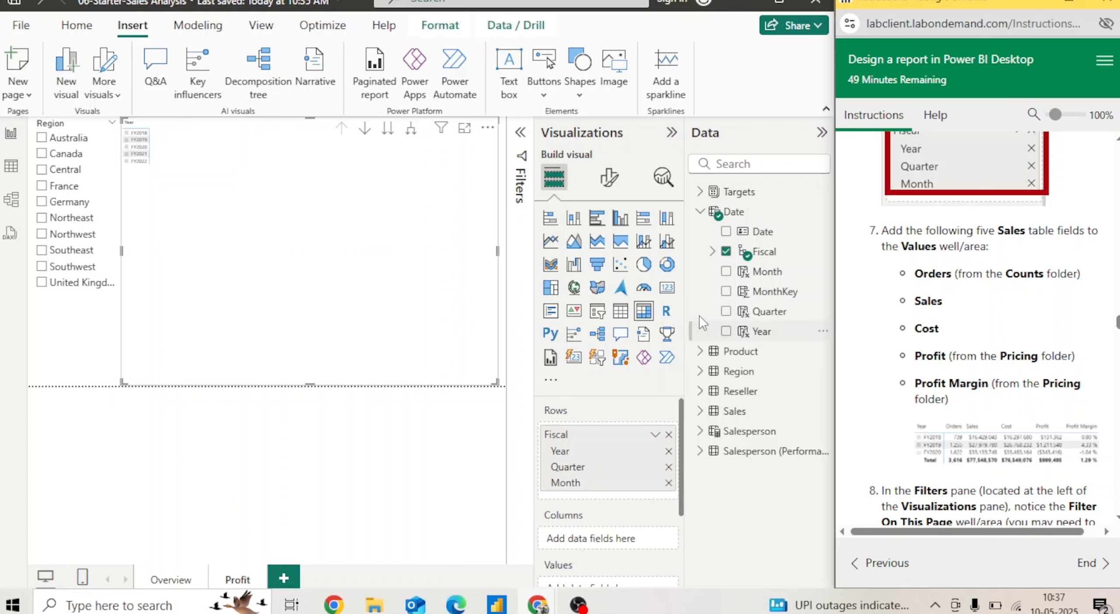
left_click(702, 212)
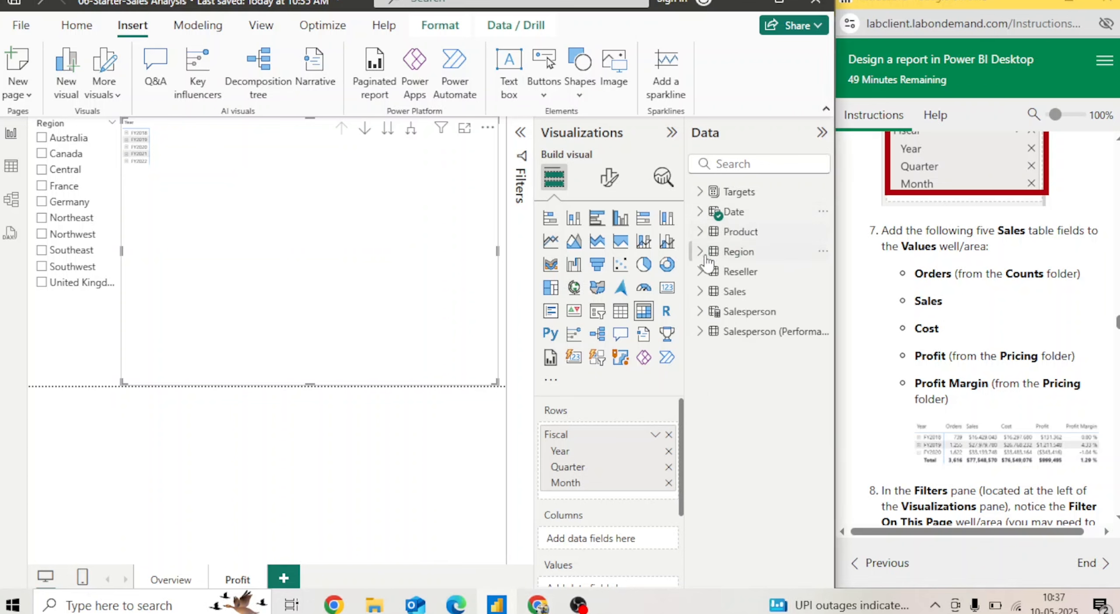
left_click(708, 294)
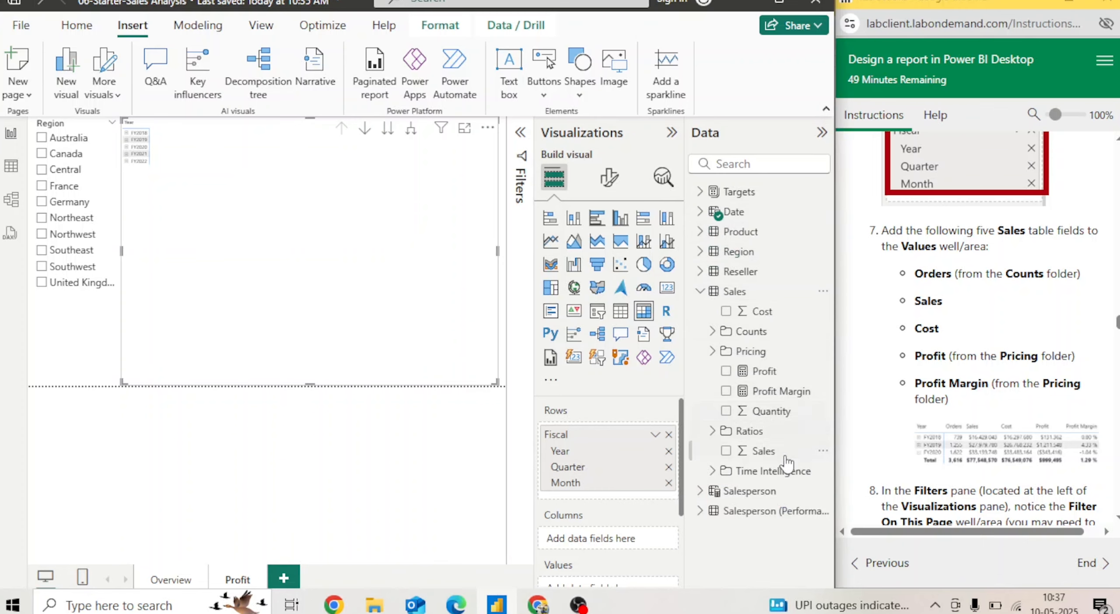
left_click(713, 333)
left_click_drag(774, 372, 622, 489)
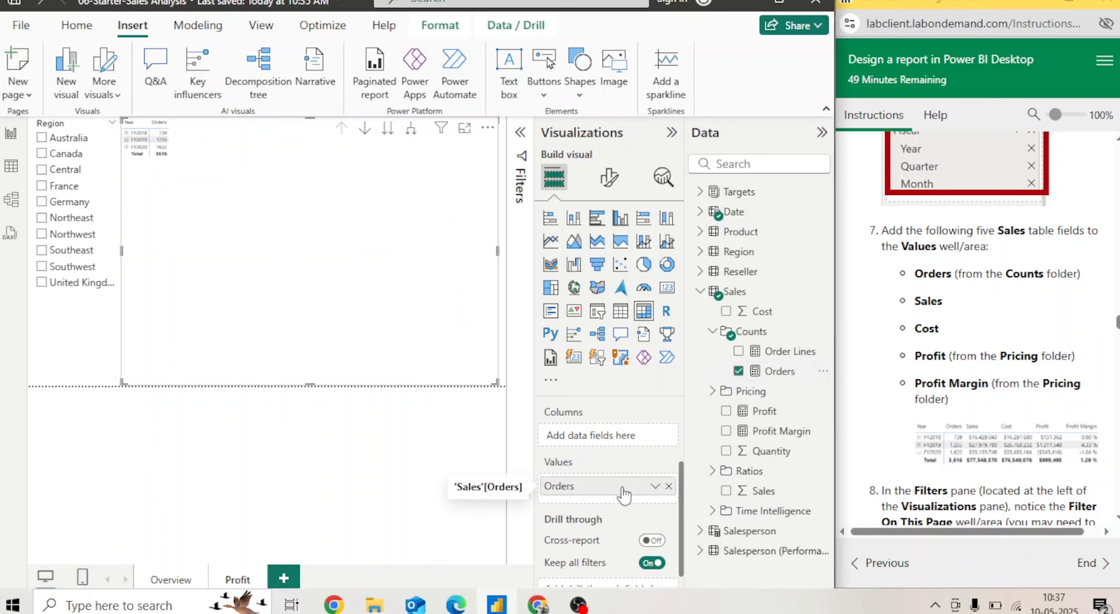
- Add the Sales, Cost, Profit and Profit Margin fields from the Sales table to the matrix values below Orders
left_click(713, 331)
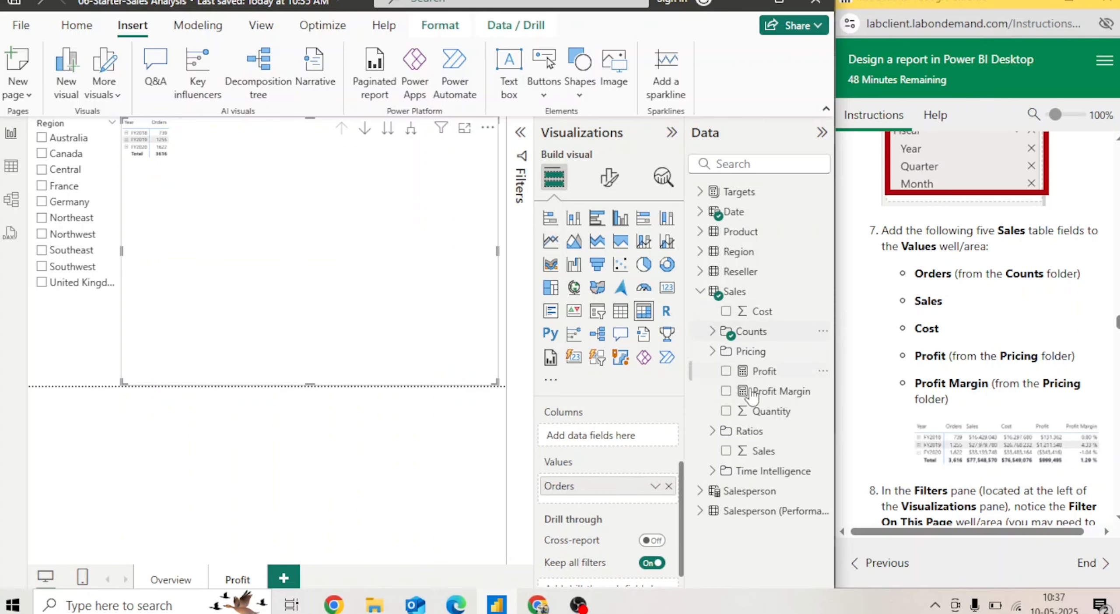
left_click_drag(747, 451, 620, 498)
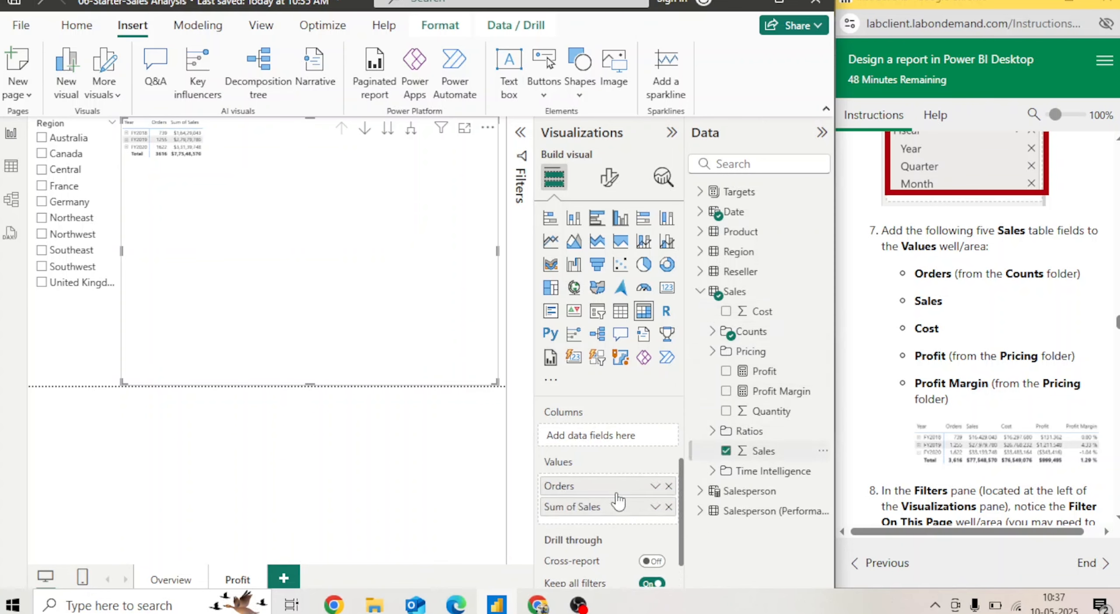
double_click(755, 332)
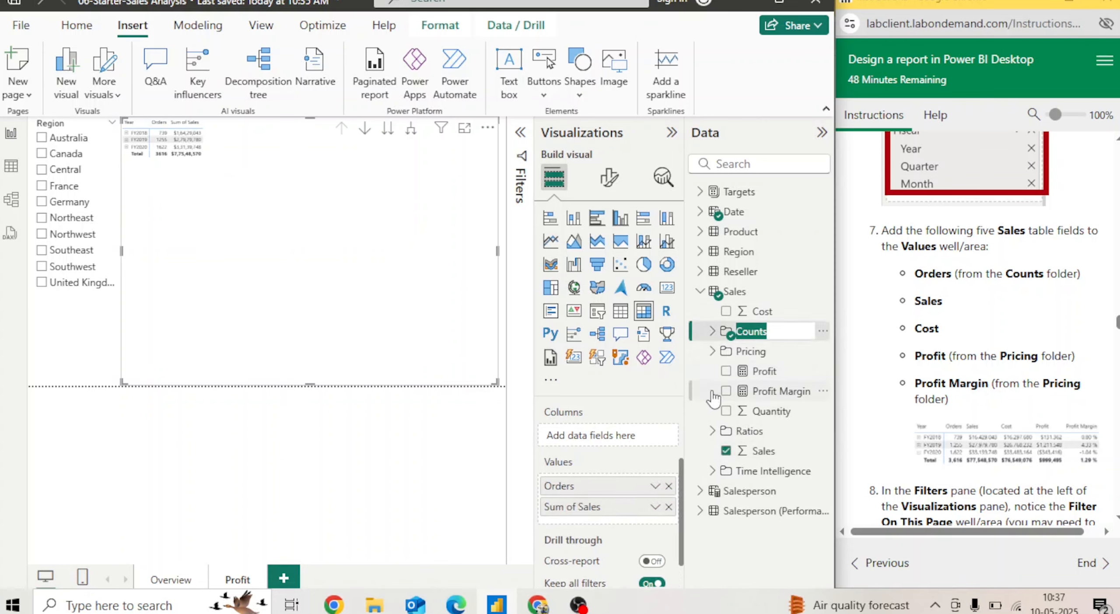
left_click_drag(781, 312, 630, 520)
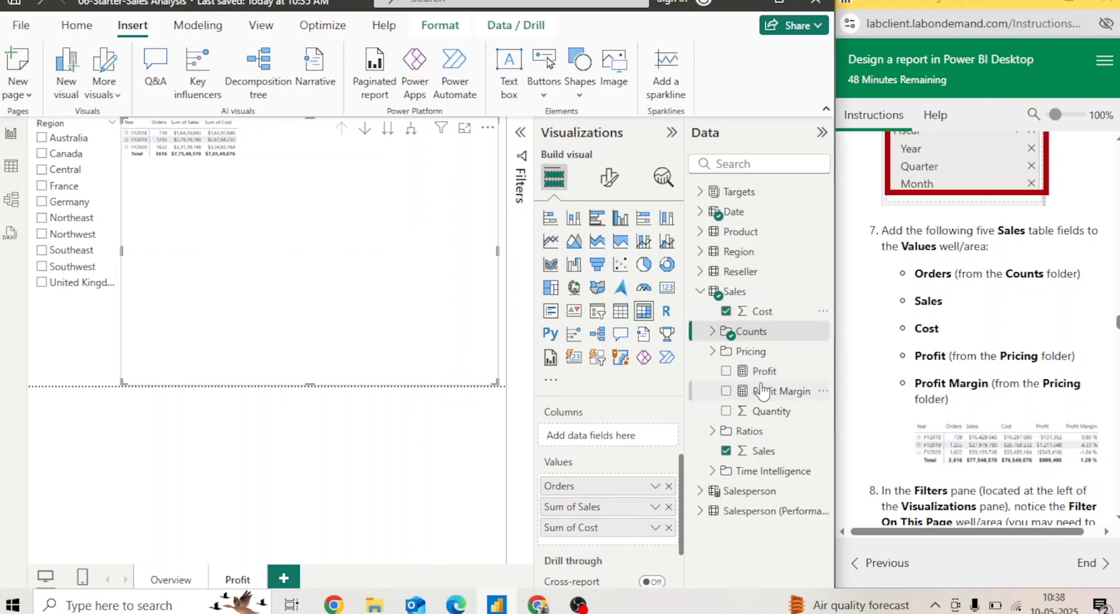
left_click_drag(766, 371, 628, 541)
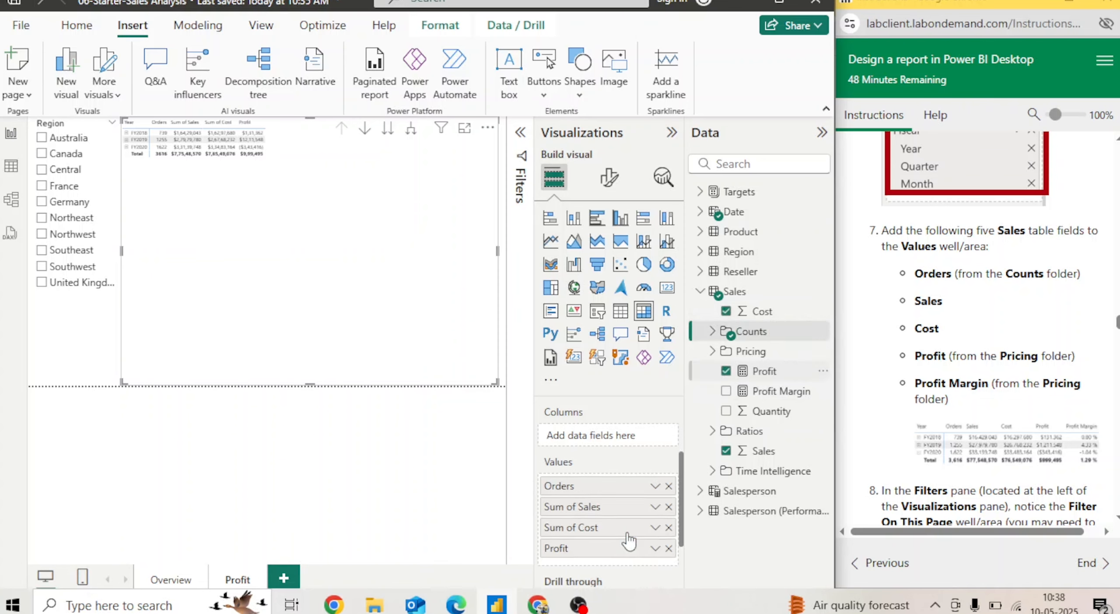
left_click_drag(761, 390, 575, 545)
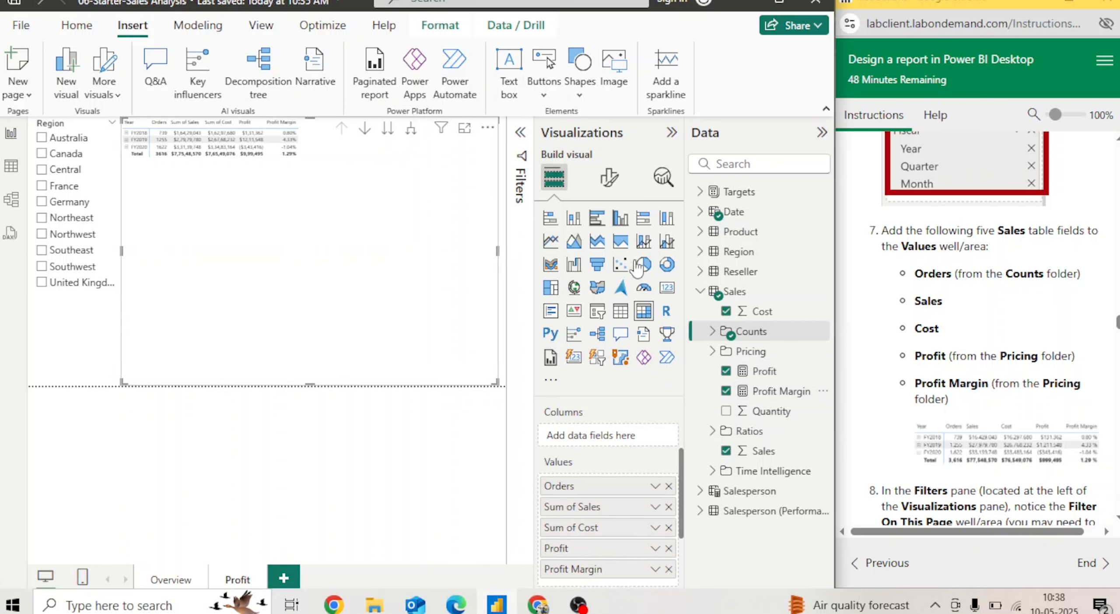
- Set the font size of the matrix's values, column headers and row headers to 20
left_click(609, 177)
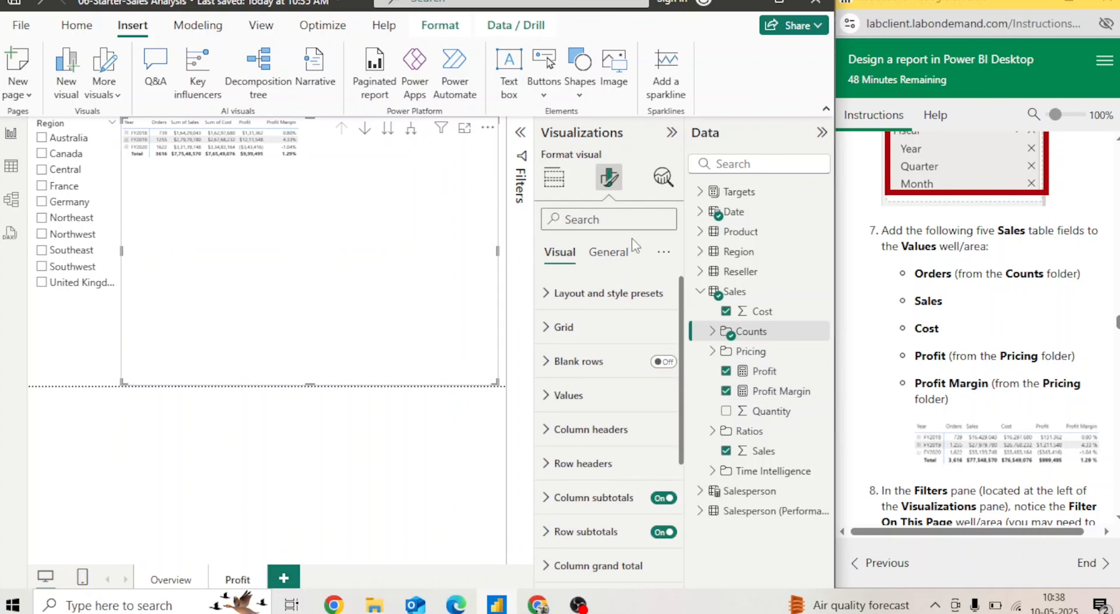
left_click(558, 396)
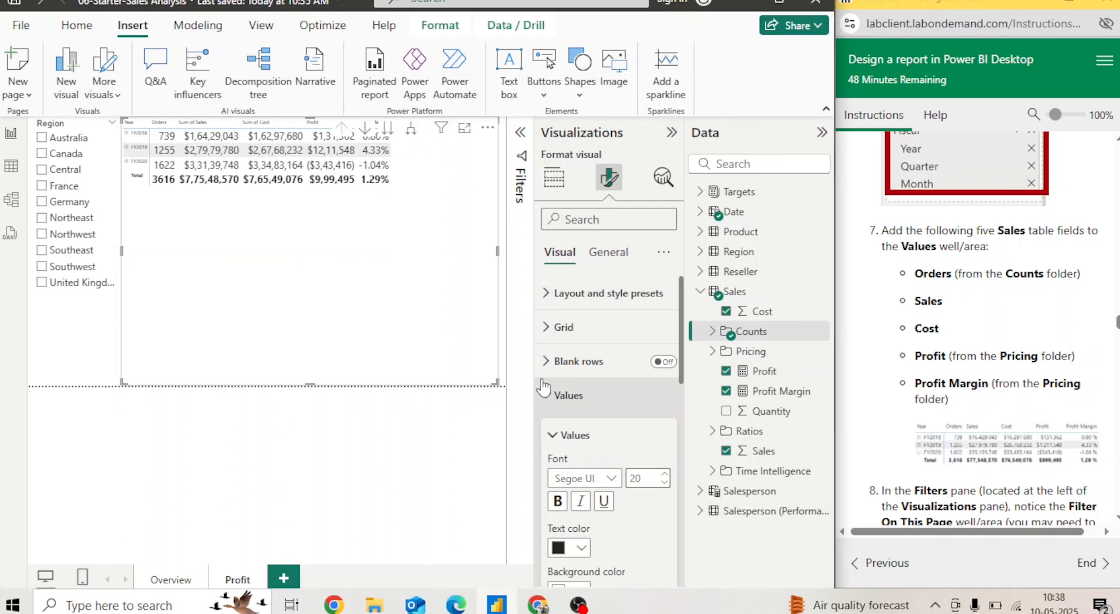
left_click(546, 403)
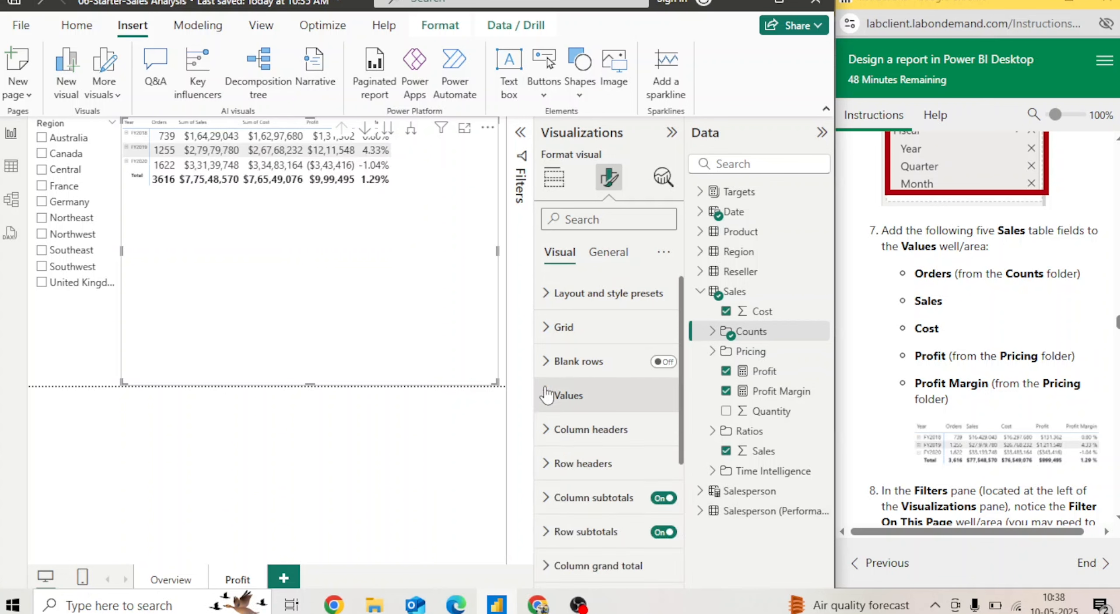
left_click(543, 430)
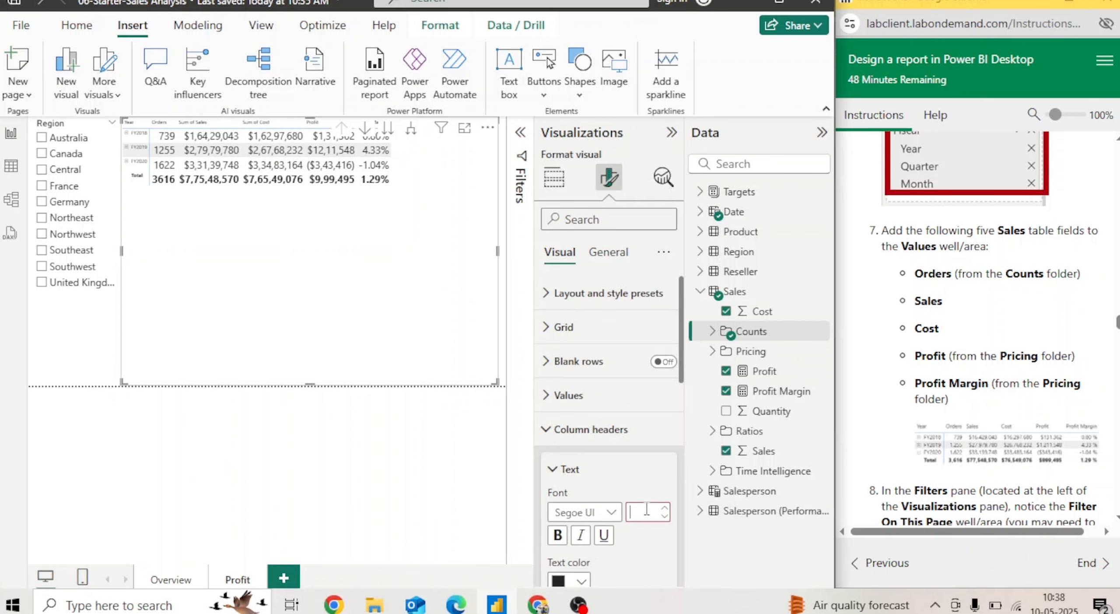
left_click(555, 464)
left_click(551, 428)
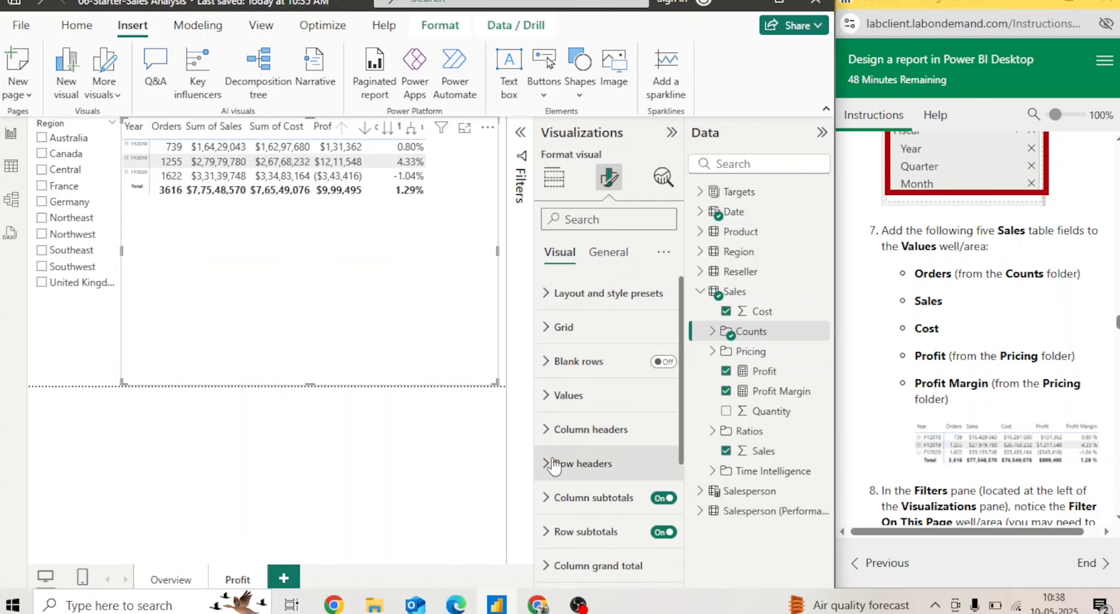
left_click(550, 464)
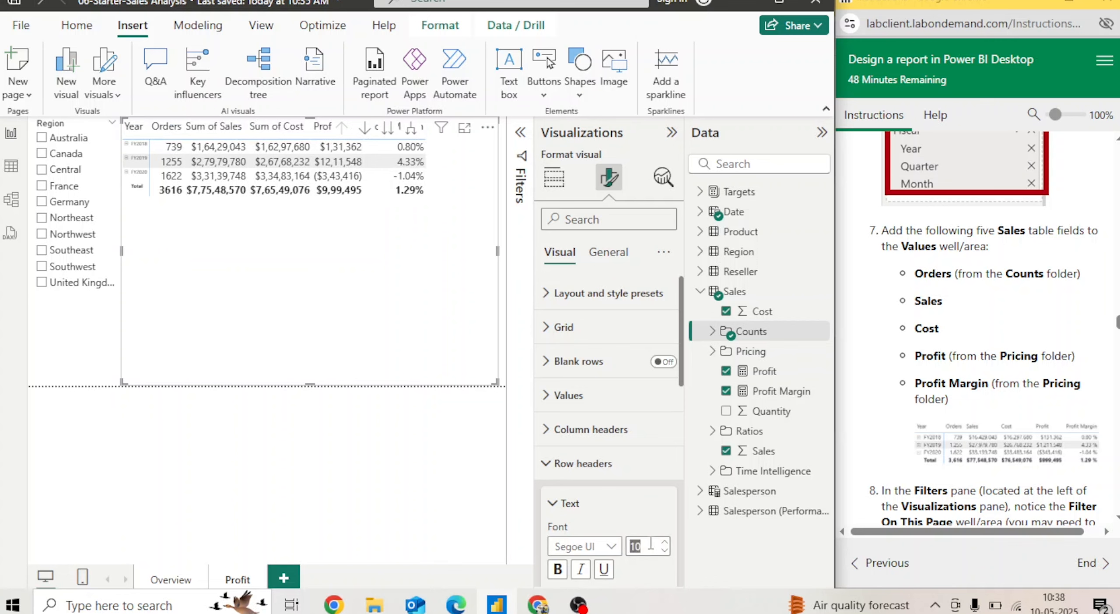
key("Return")
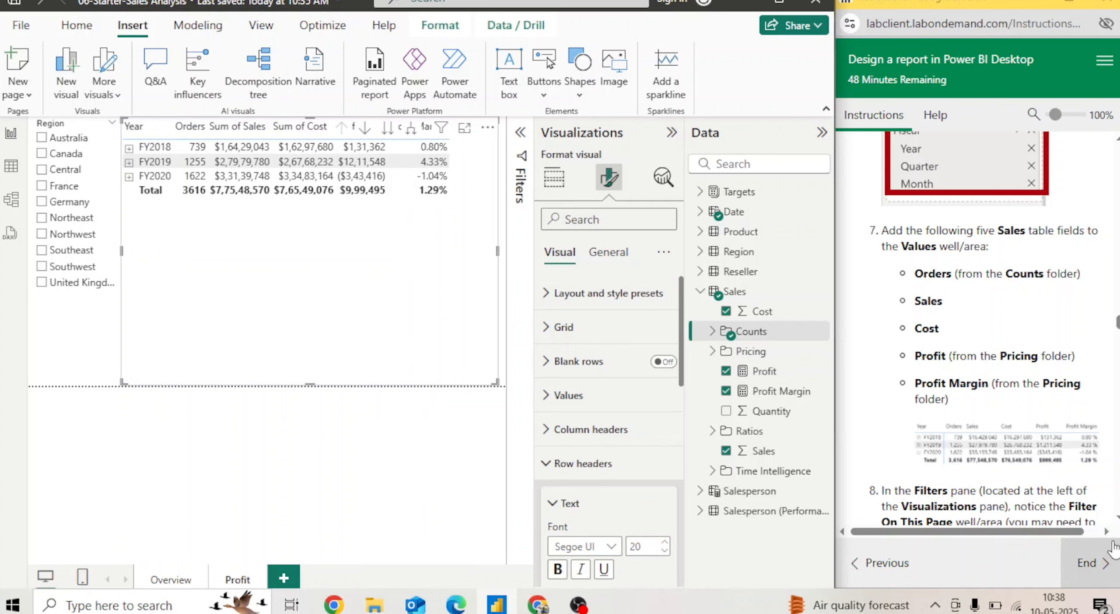
- Expand the Filters pane and read the lab instructions on adding page-level filters
scroll(1117, 520, "down", 1)
scroll(1117, 521, "down", 5)
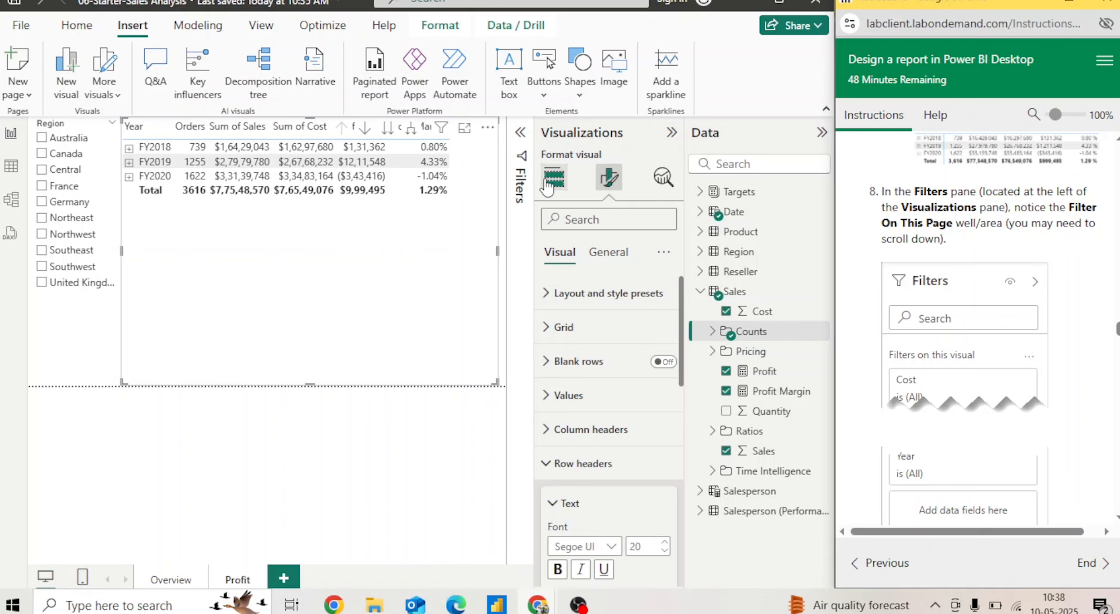
left_click(524, 142)
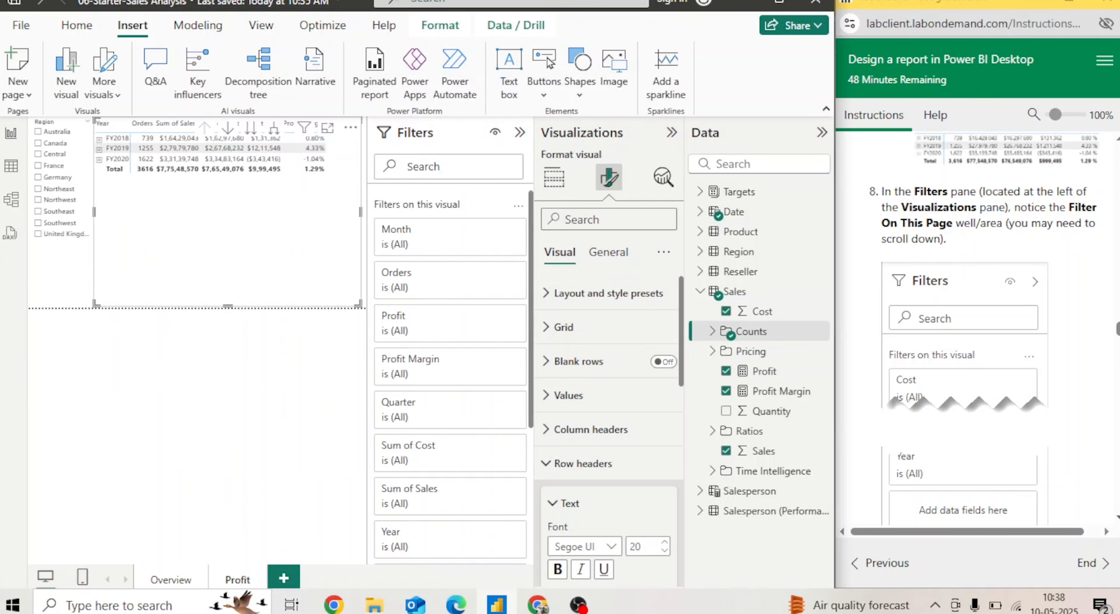
scroll(985, 328, "down", 5)
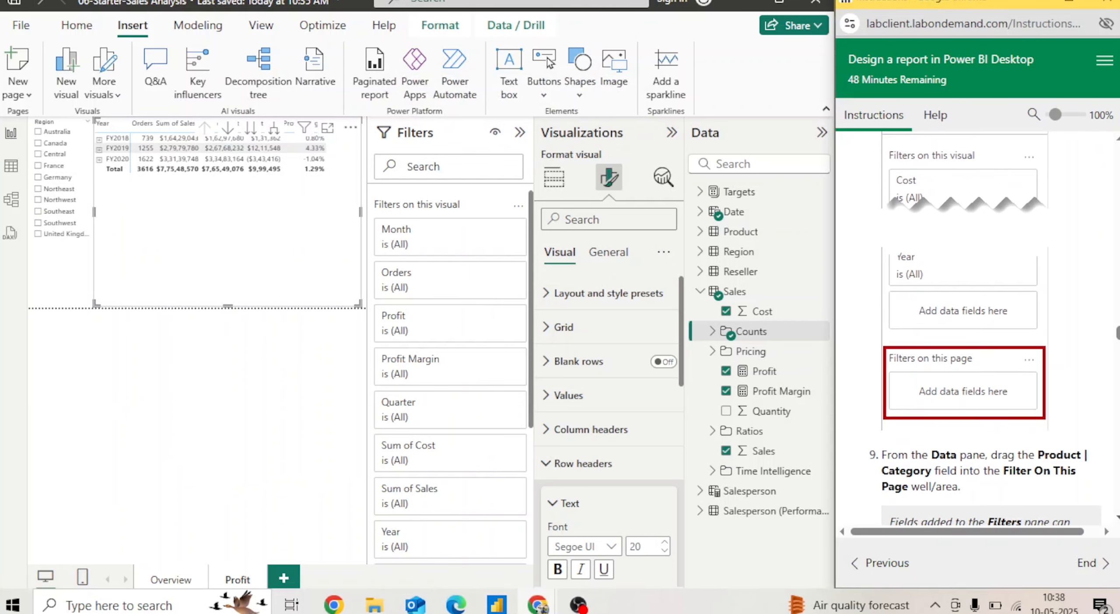
scroll(1114, 313, "down", 2)
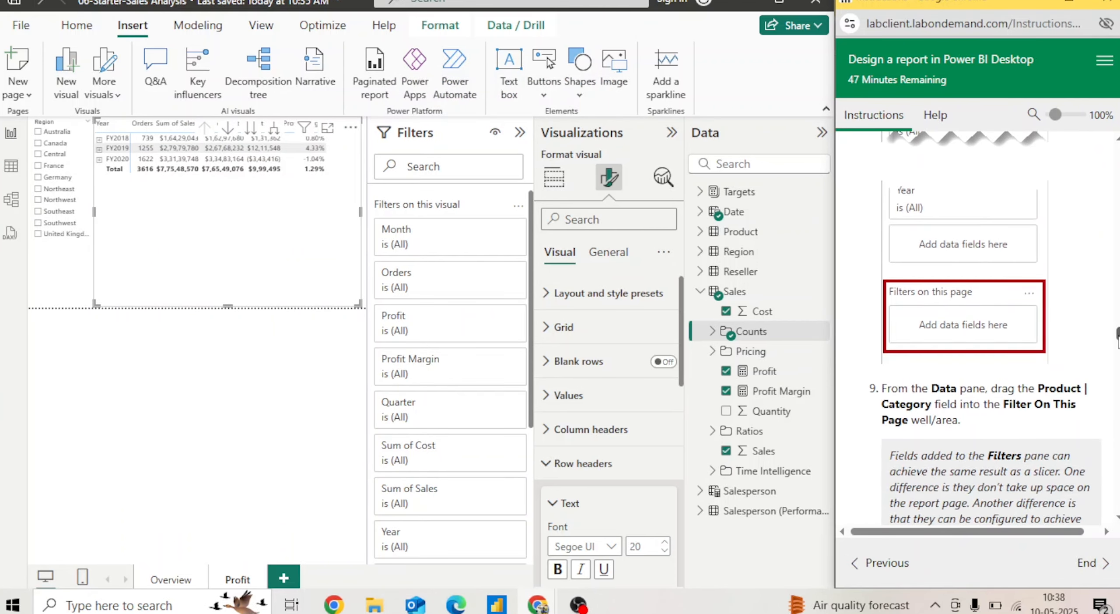
scroll(1117, 334, "up", 8)
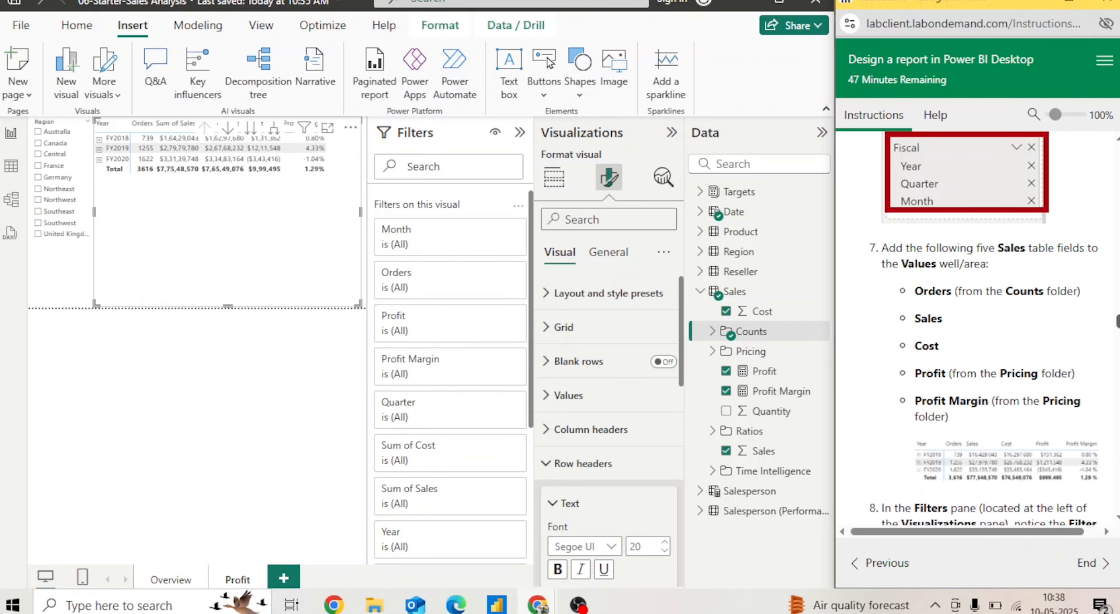
scroll(984, 328, "down", 6)
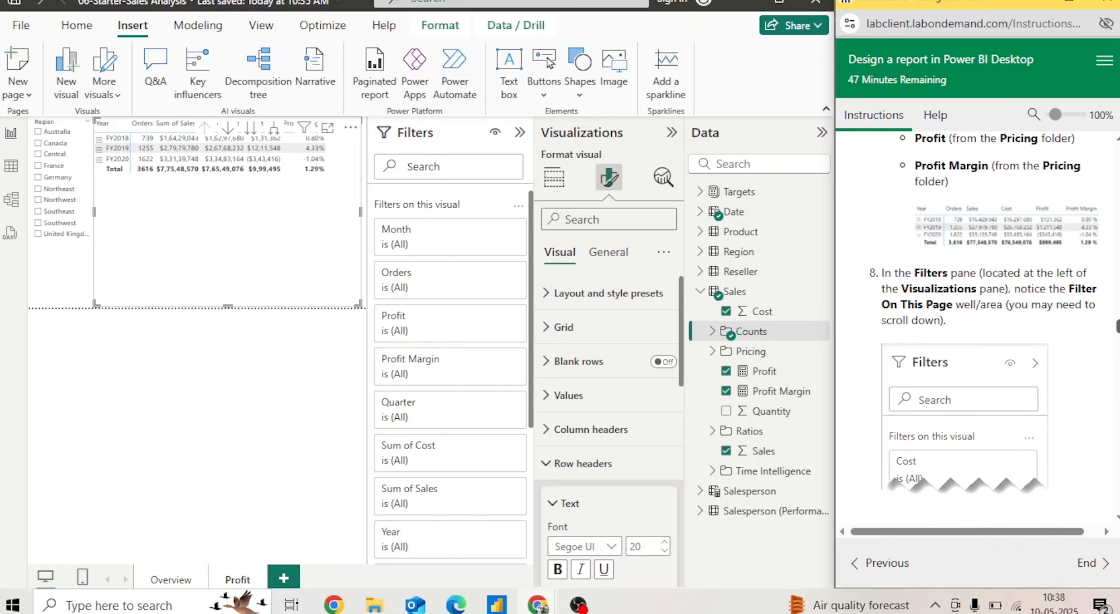
scroll(976, 328, "down", 5)
scroll(975, 328, "down", 6)
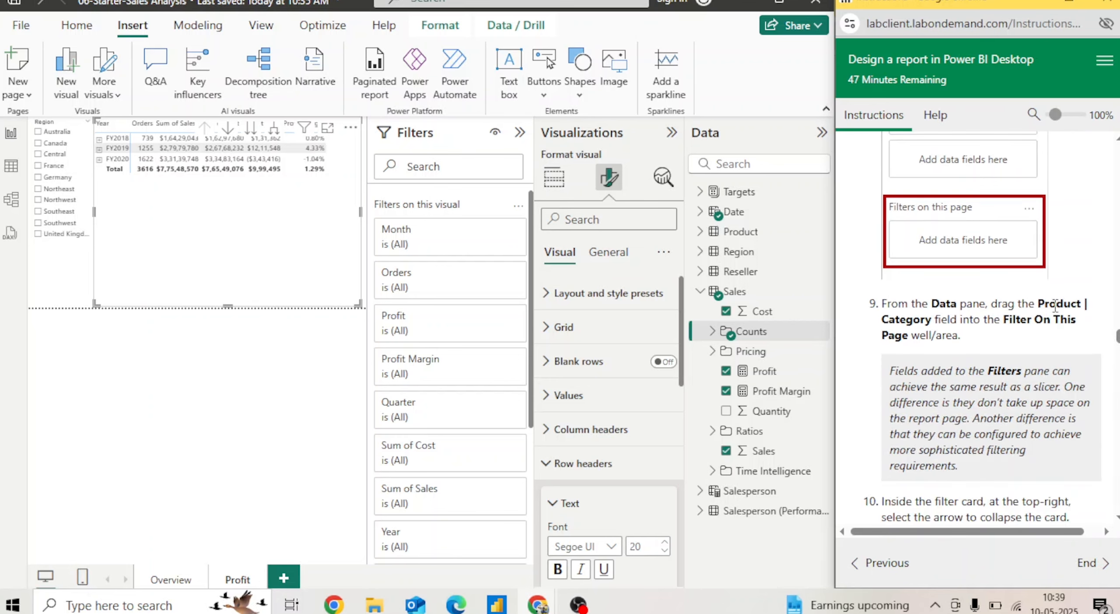
left_click(302, 360)
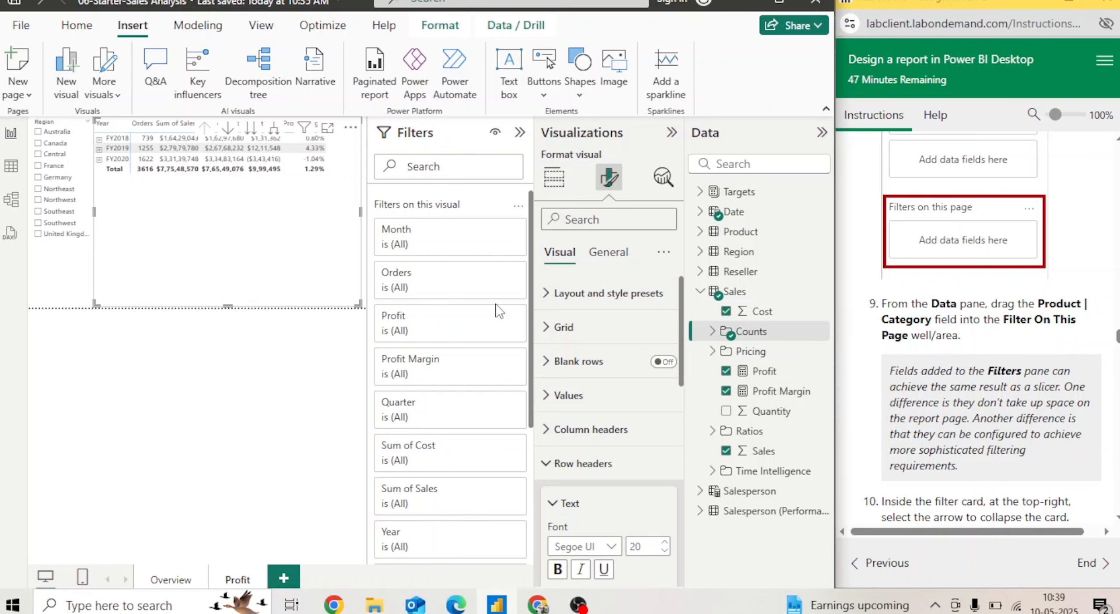
left_click(248, 275)
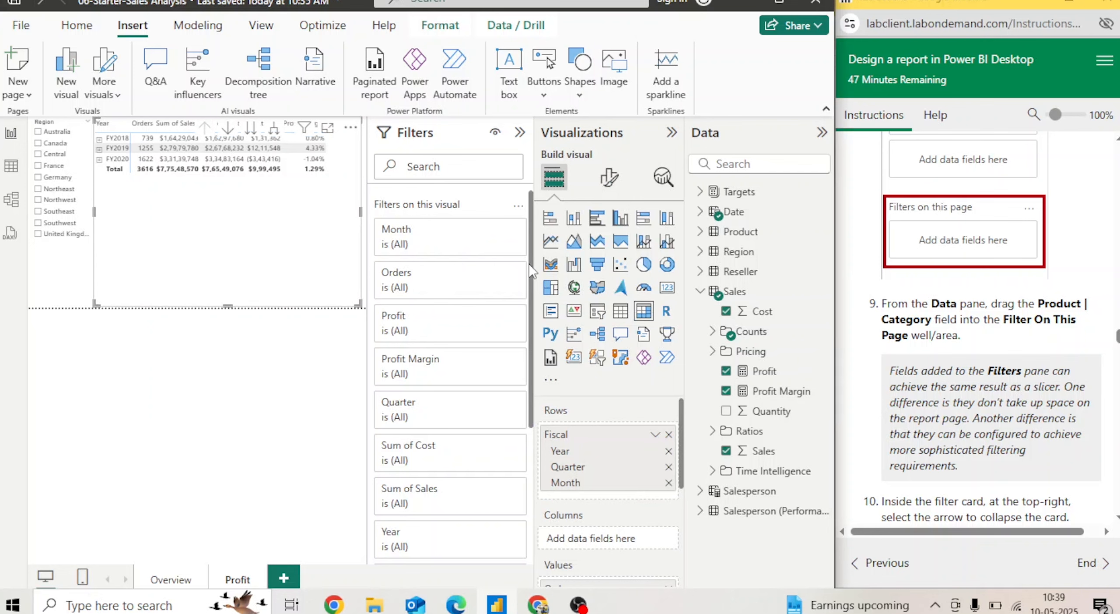
- Add the Product table's Category field to the filters on this page and collapse its filter card
scroll(532, 270, "down", 5)
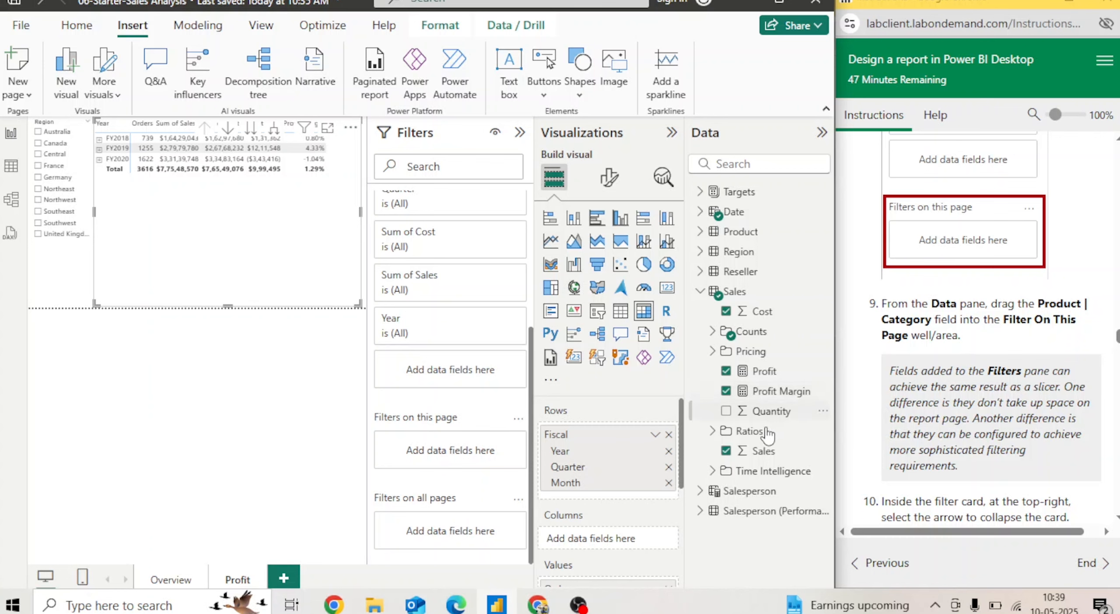
left_click(701, 291)
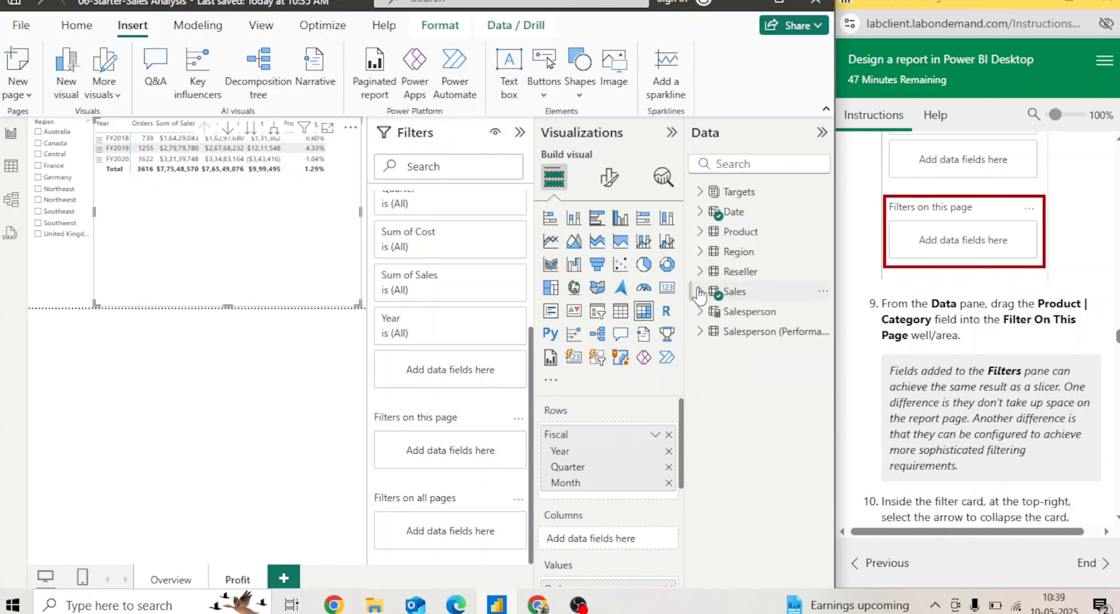
left_click(700, 235)
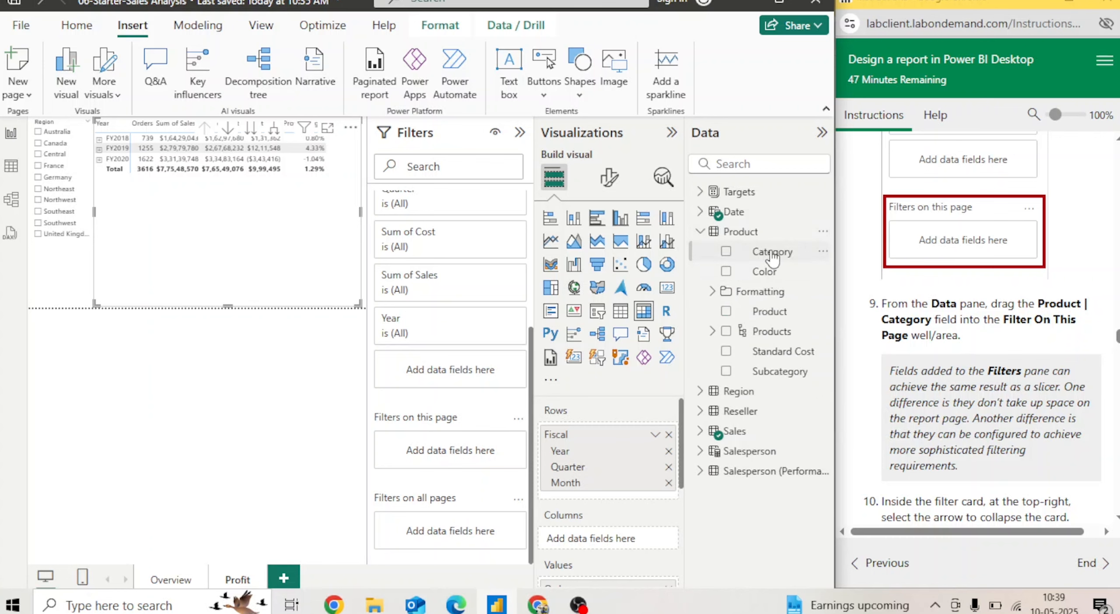
left_click_drag(772, 257, 461, 447)
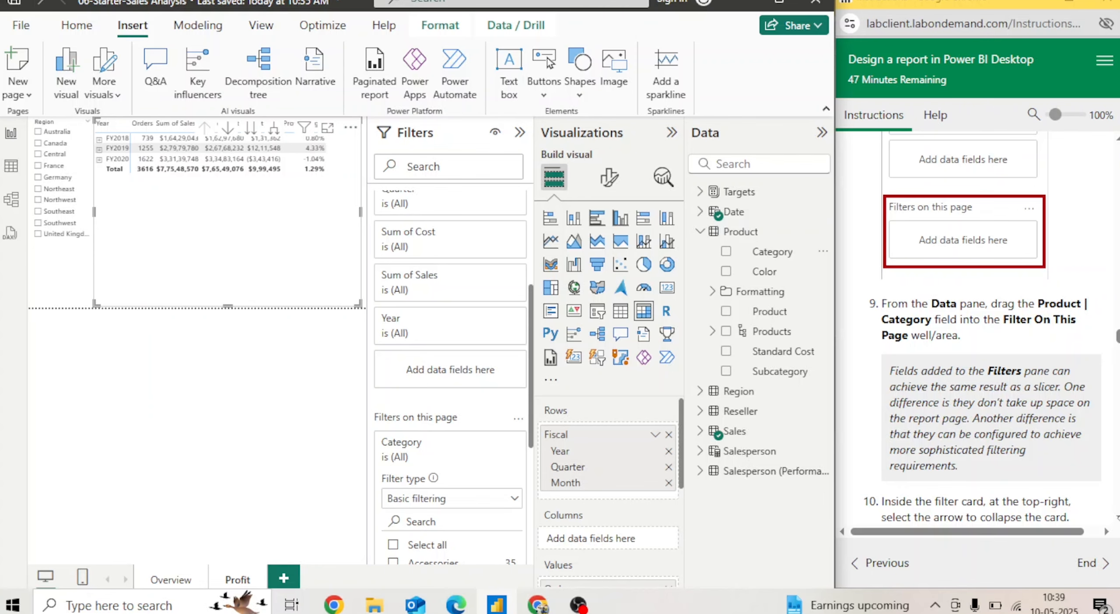
scroll(981, 328, "down", 5)
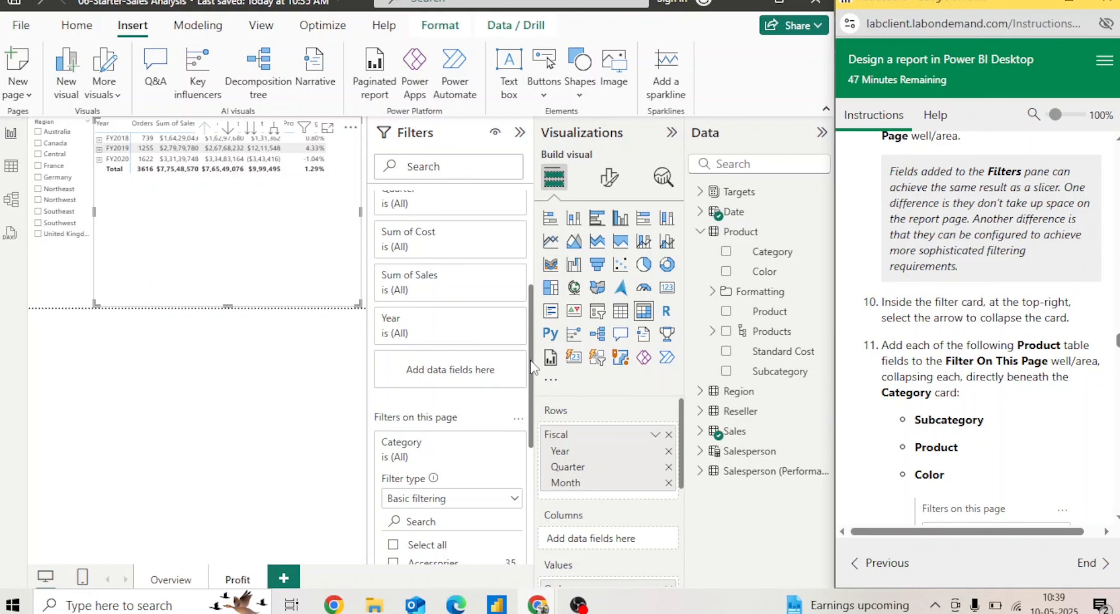
left_click_drag(532, 369, 532, 413)
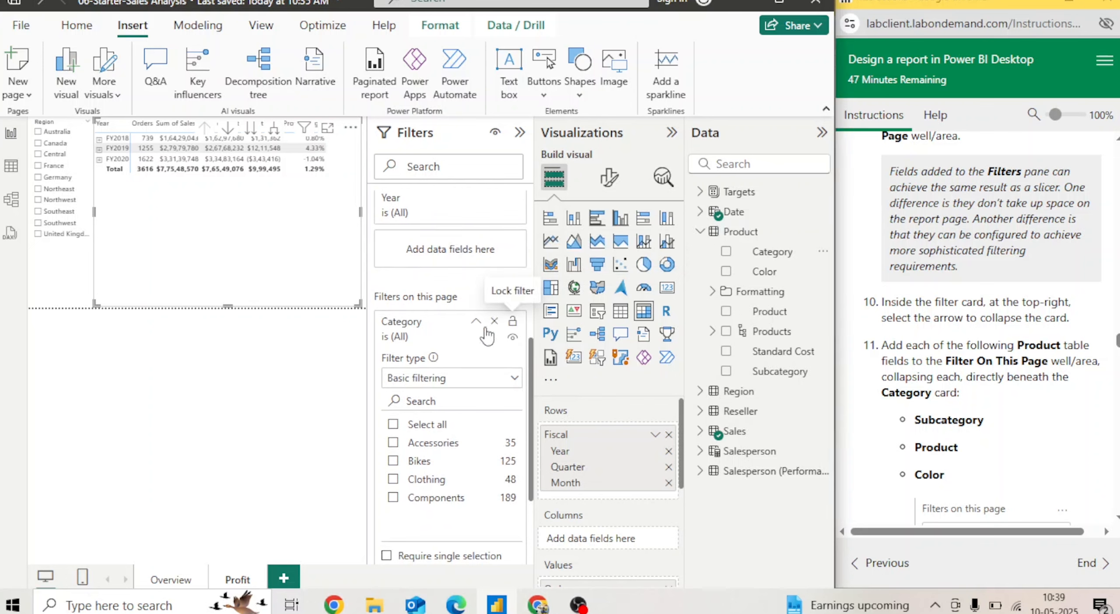
left_click(475, 324)
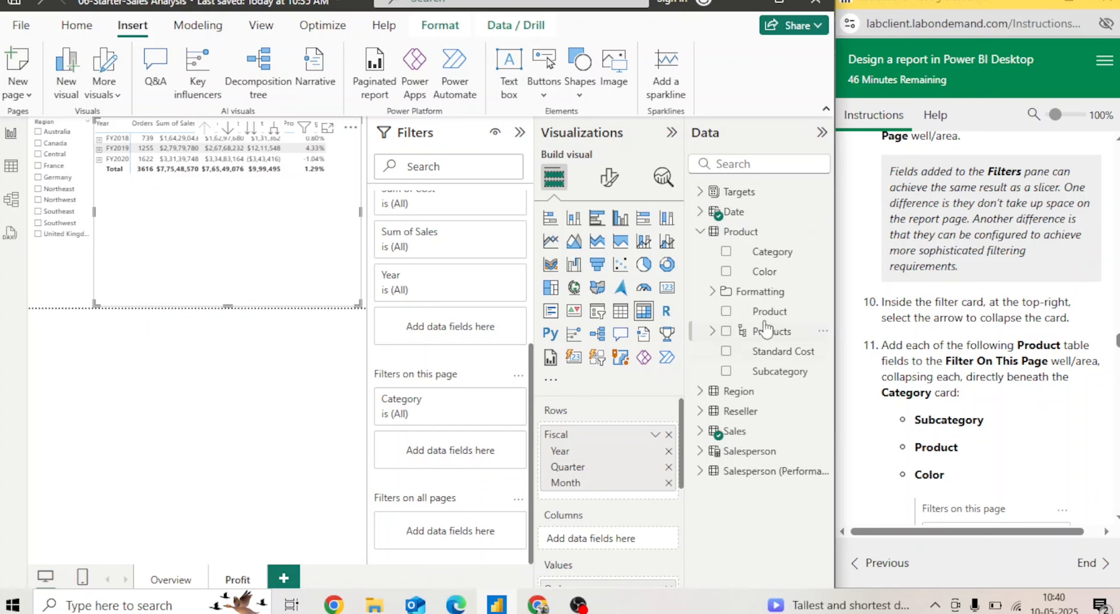
- Add the Product table's Subcategory, Product and Color fields to this page's filters, in that order beneath Category, and collapse their cards
left_click_drag(773, 371, 465, 467)
left_click(474, 442)
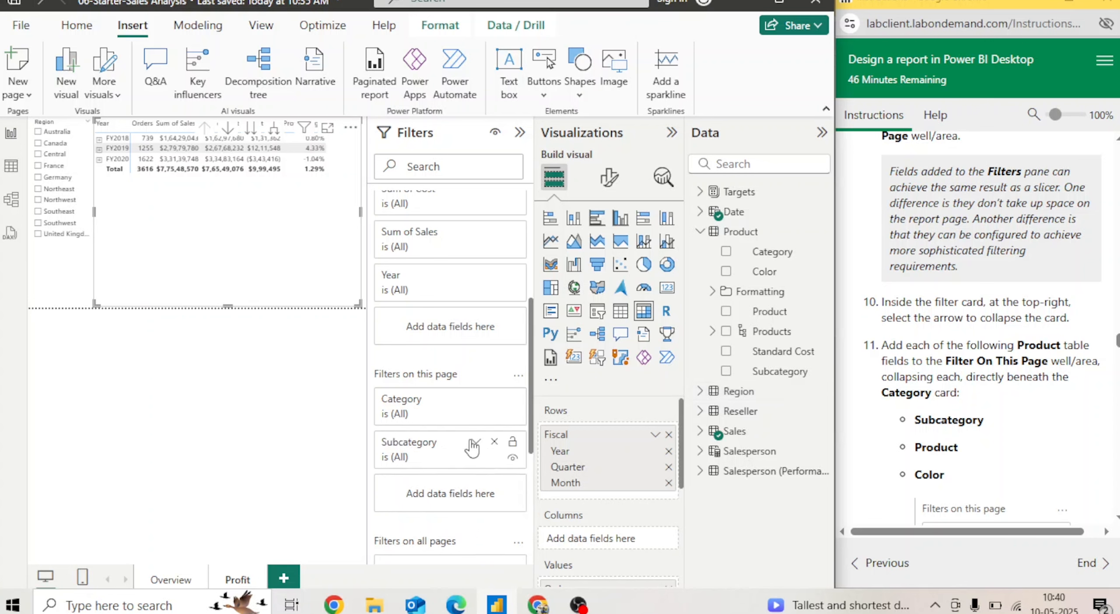
left_click_drag(756, 311, 459, 497)
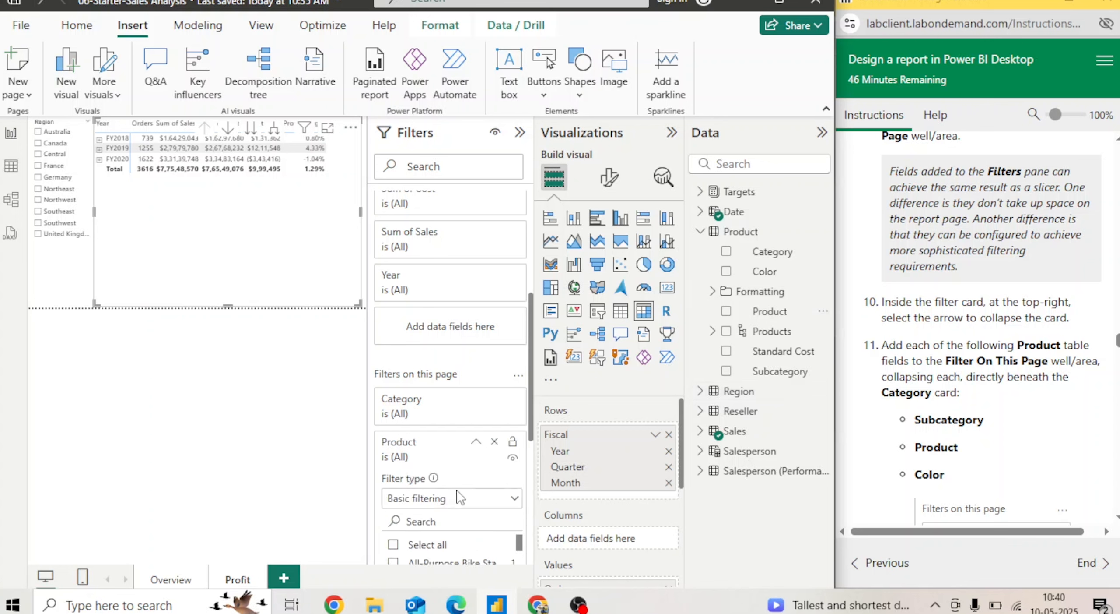
left_click(477, 442)
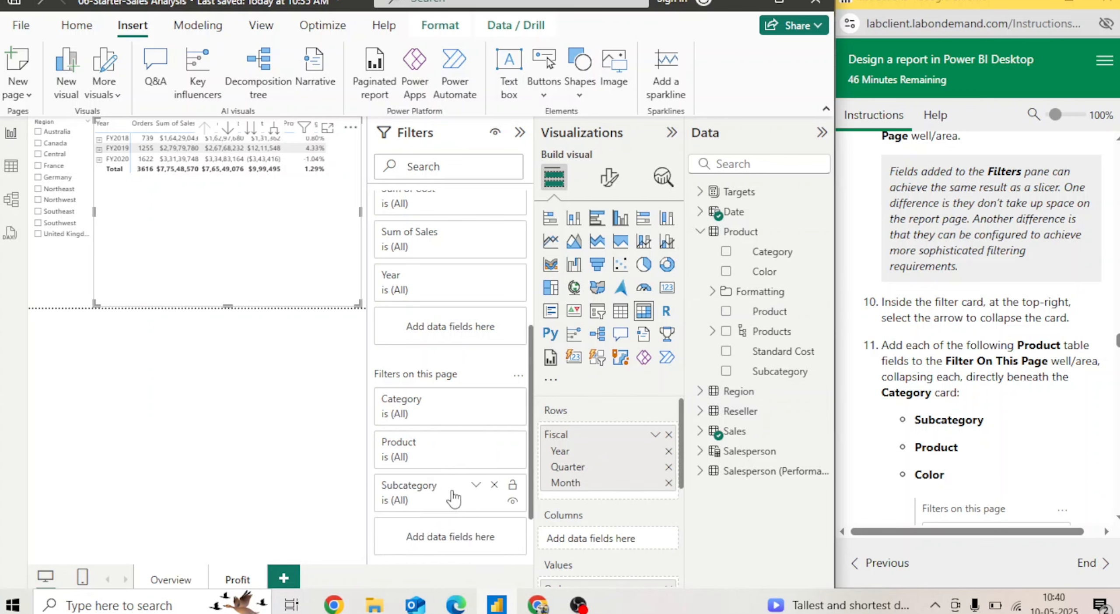
left_click_drag(428, 443, 438, 470)
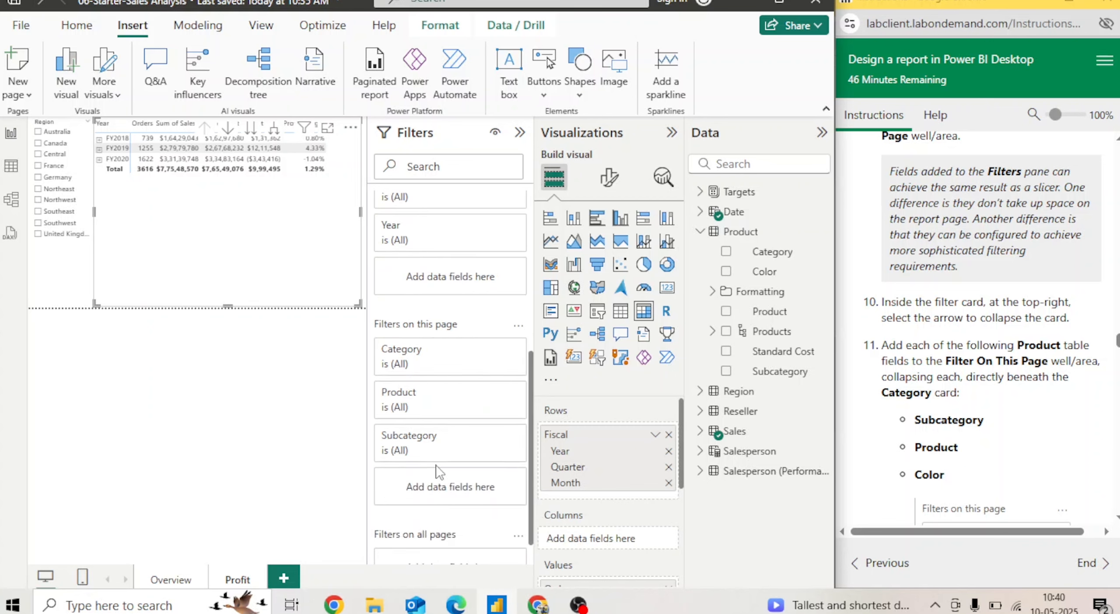
left_click_drag(436, 433, 439, 393)
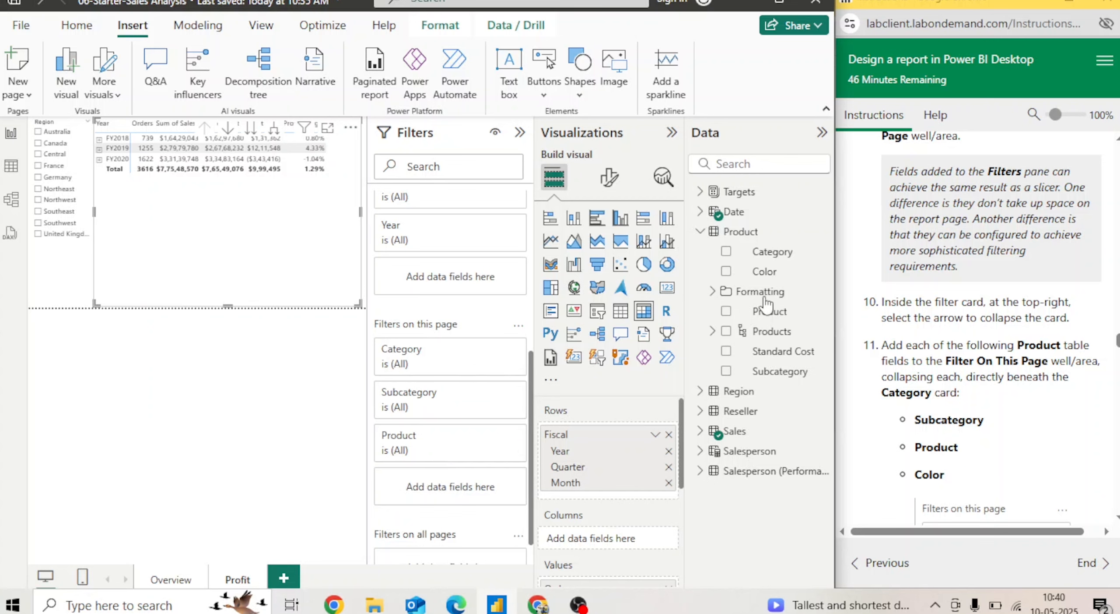
left_click_drag(740, 271, 473, 488)
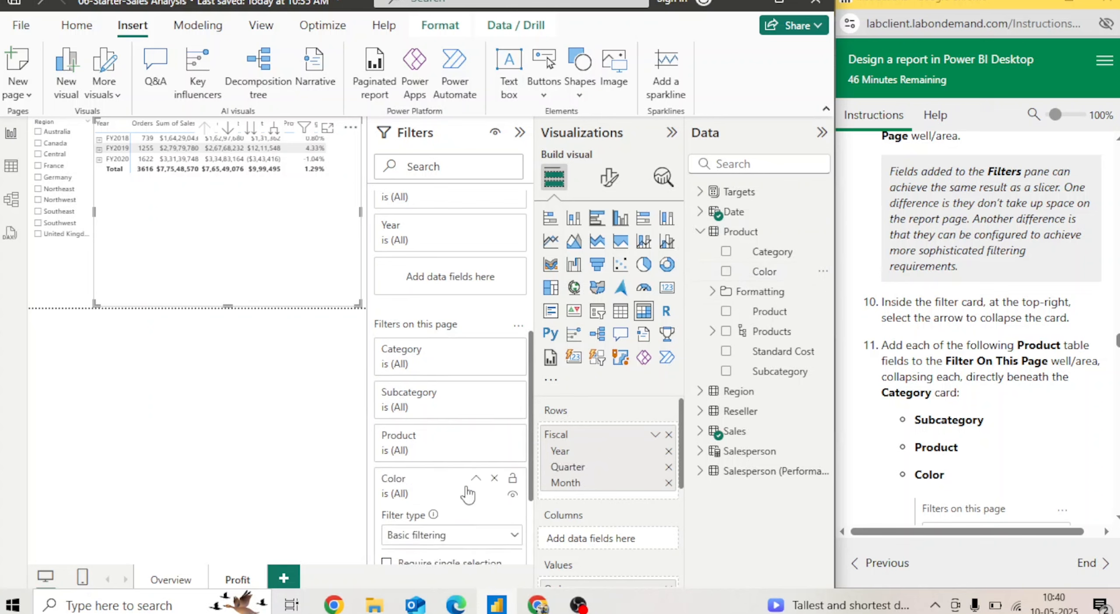
left_click(477, 479)
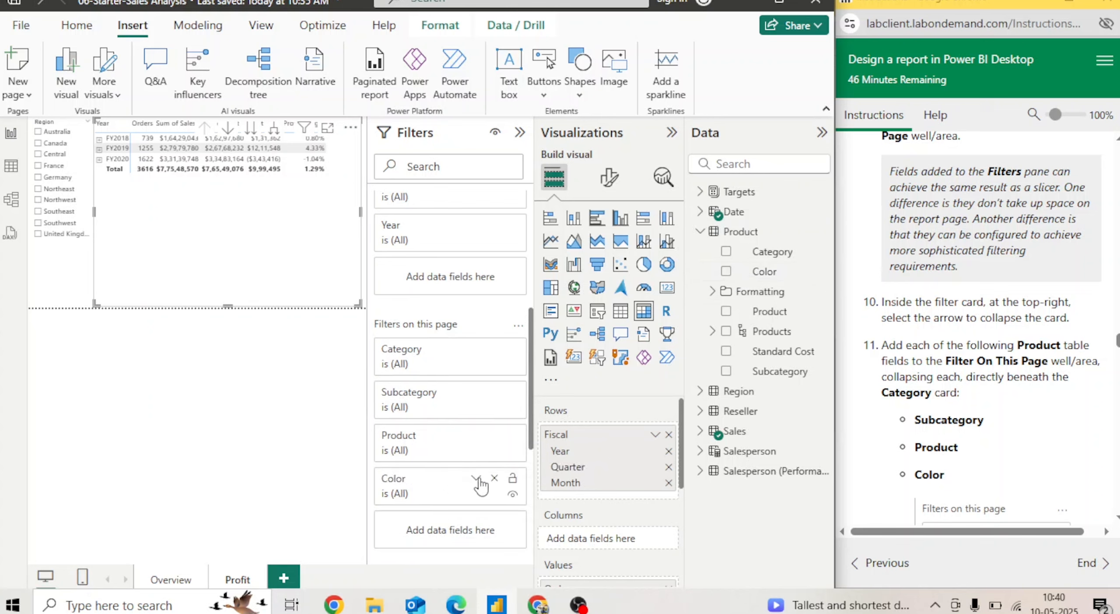
- Check the remaining lab instructions for page 2 and save the report file
left_click(1117, 517)
scroll(1118, 517, "down", 6)
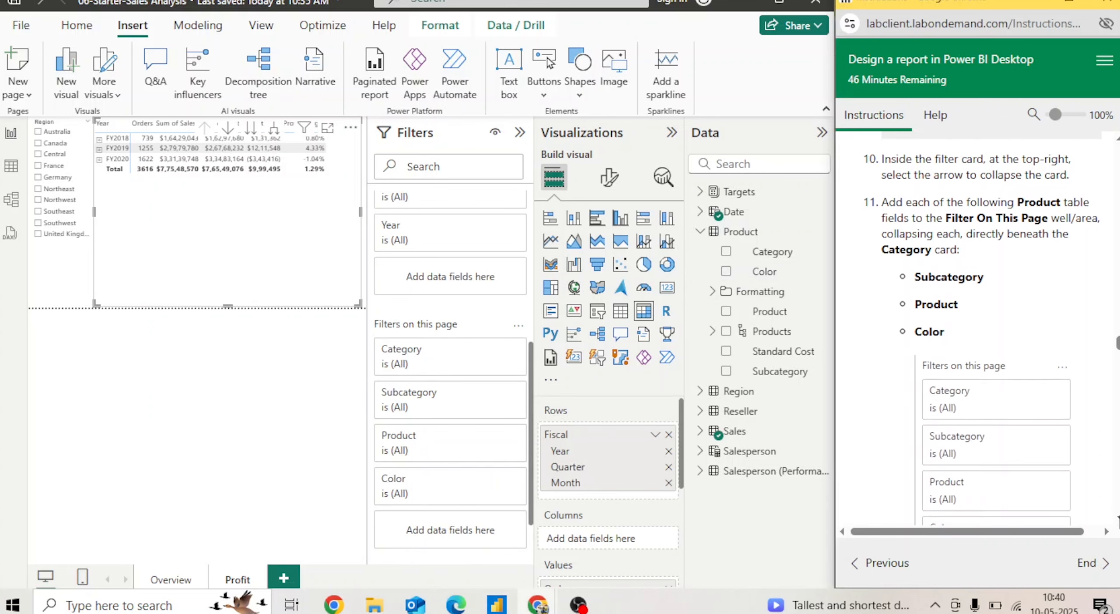
scroll(1117, 518, "down", 1)
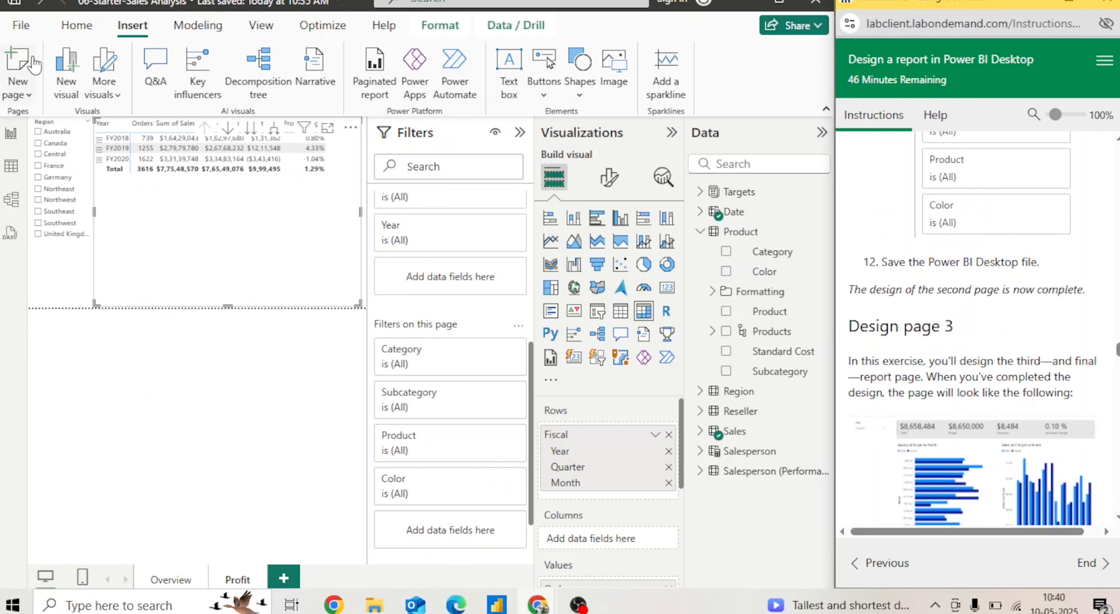
left_click(21, 27)
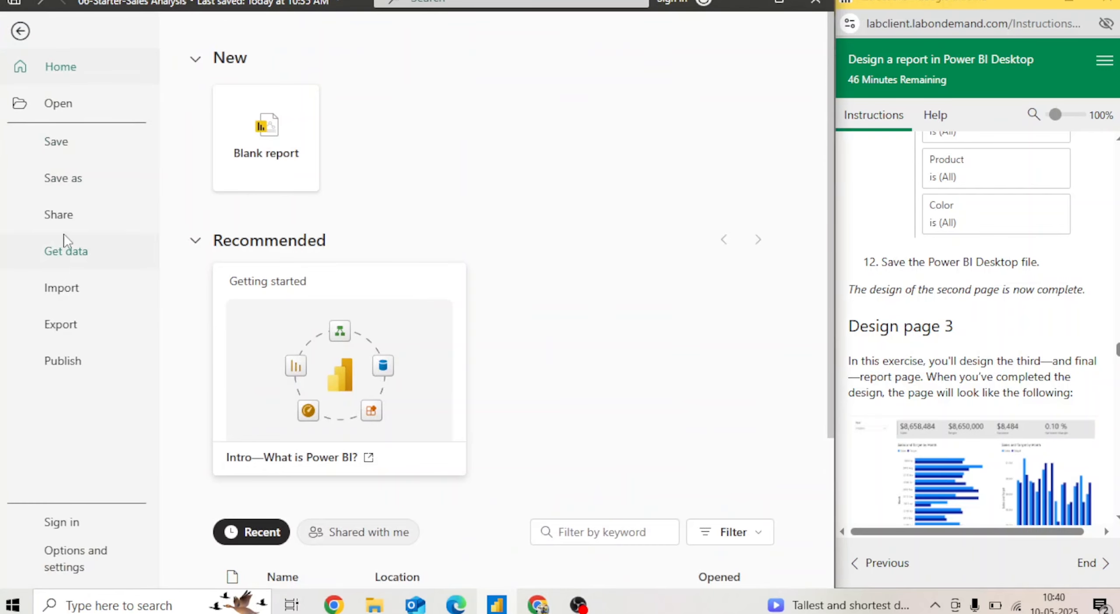
left_click(77, 138)
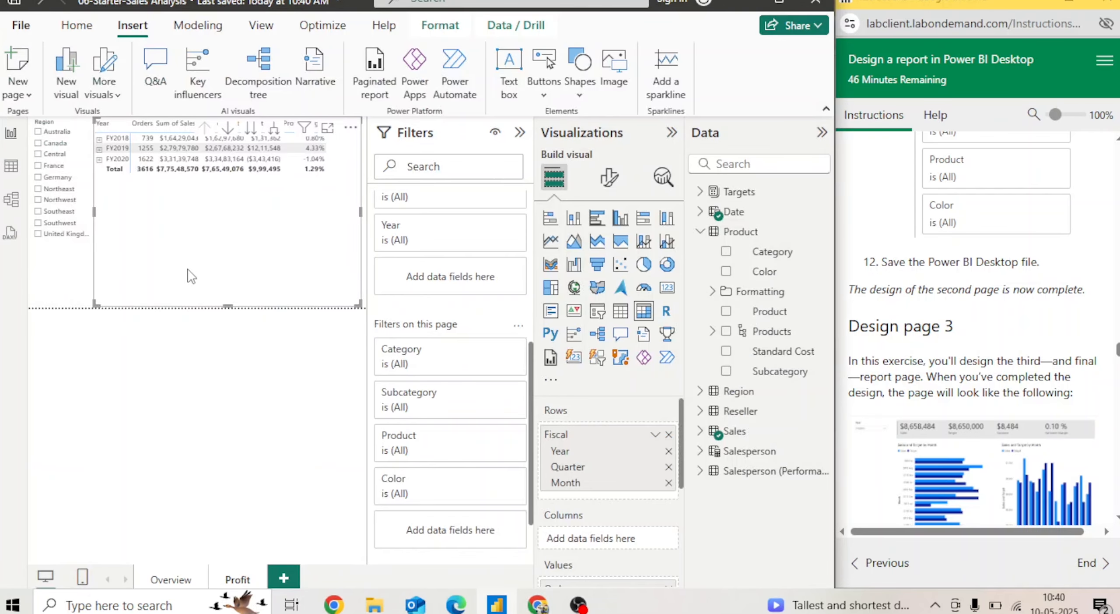
- Add a new report page and rename it My Performance
left_click(284, 577)
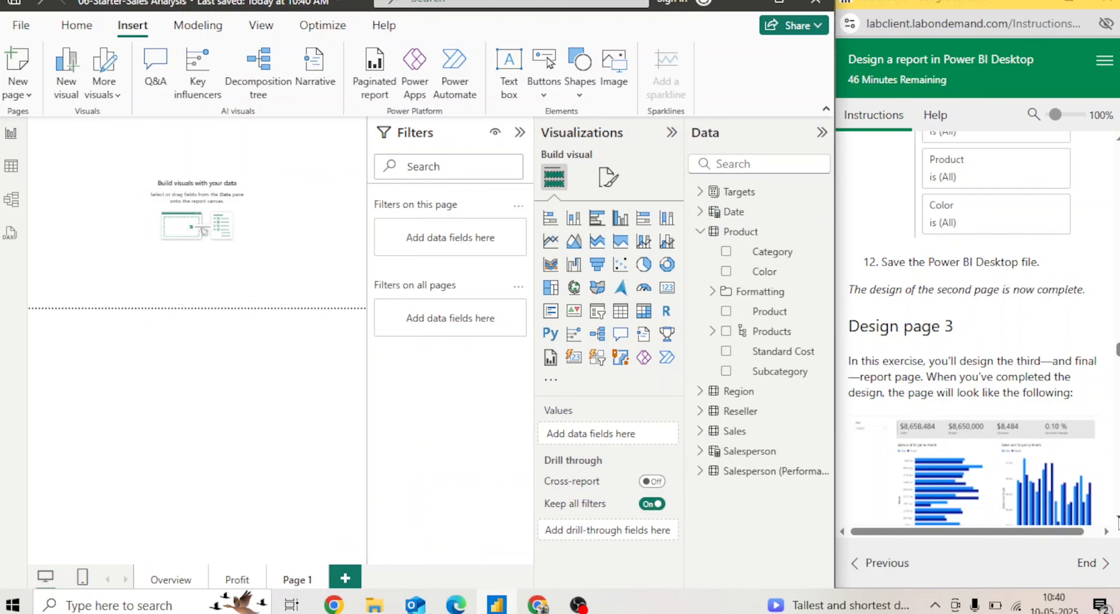
scroll(1100, 272, "down", 5)
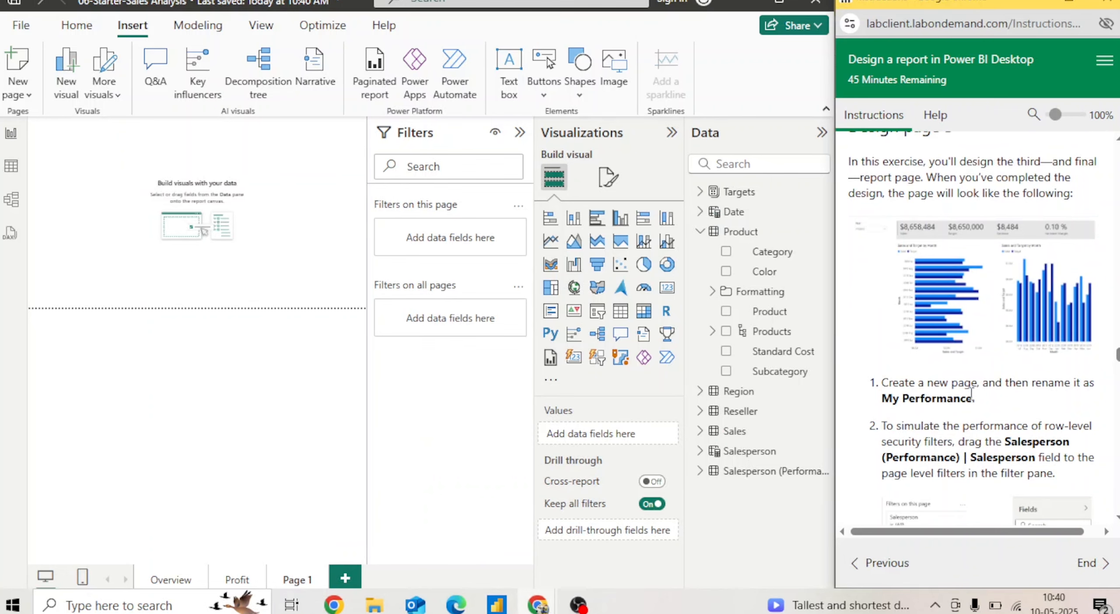
double_click(307, 578)
key("BackSpace")
key("BackSpace")
key("BackSpace")
key("BackSpace")
type("My Performa")
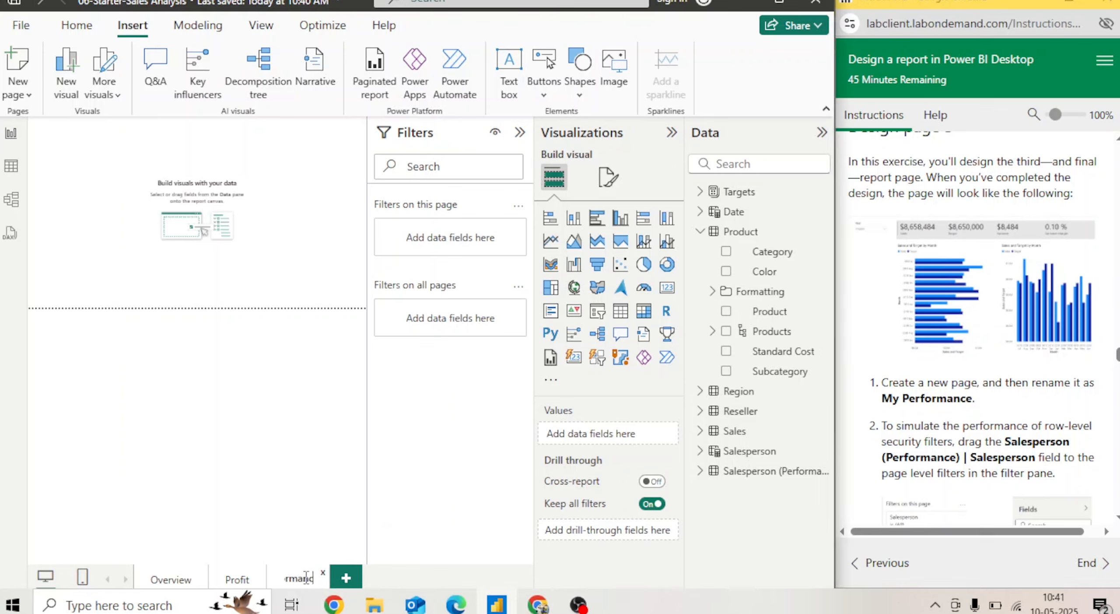
key("Return")
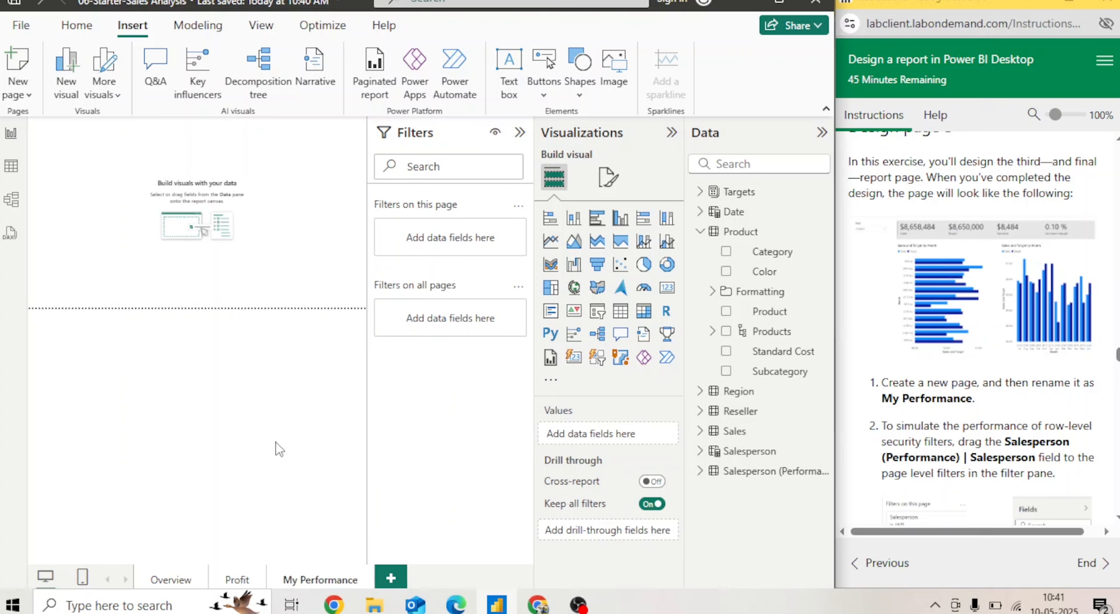
- Add the Salesperson field from the Salesperson (Performance) table to the filters on this page and collapse its card
left_click(519, 135)
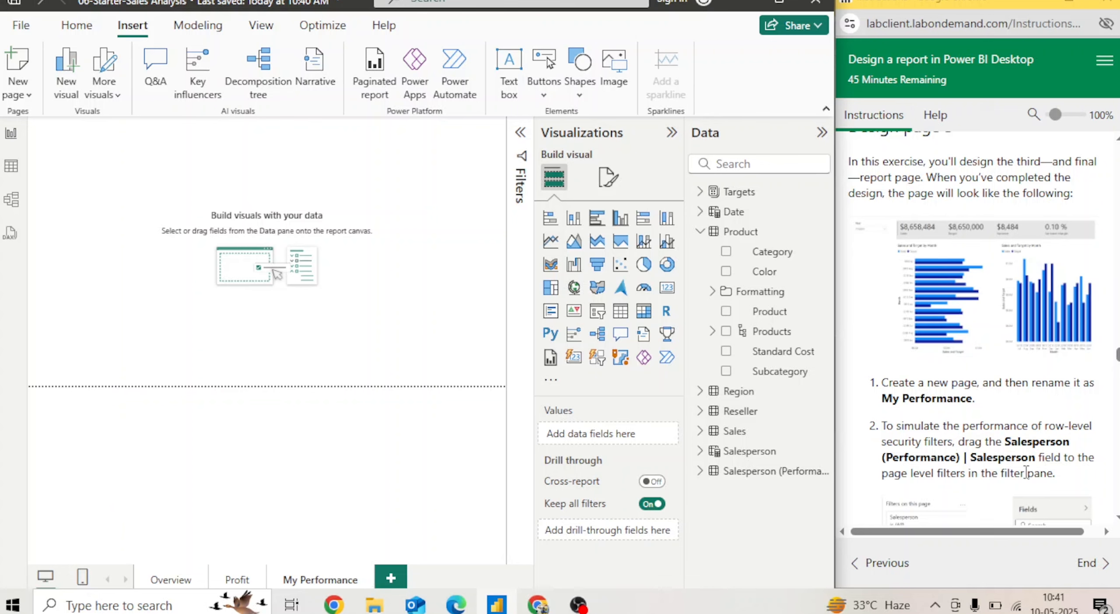
scroll(971, 328, "down", 4)
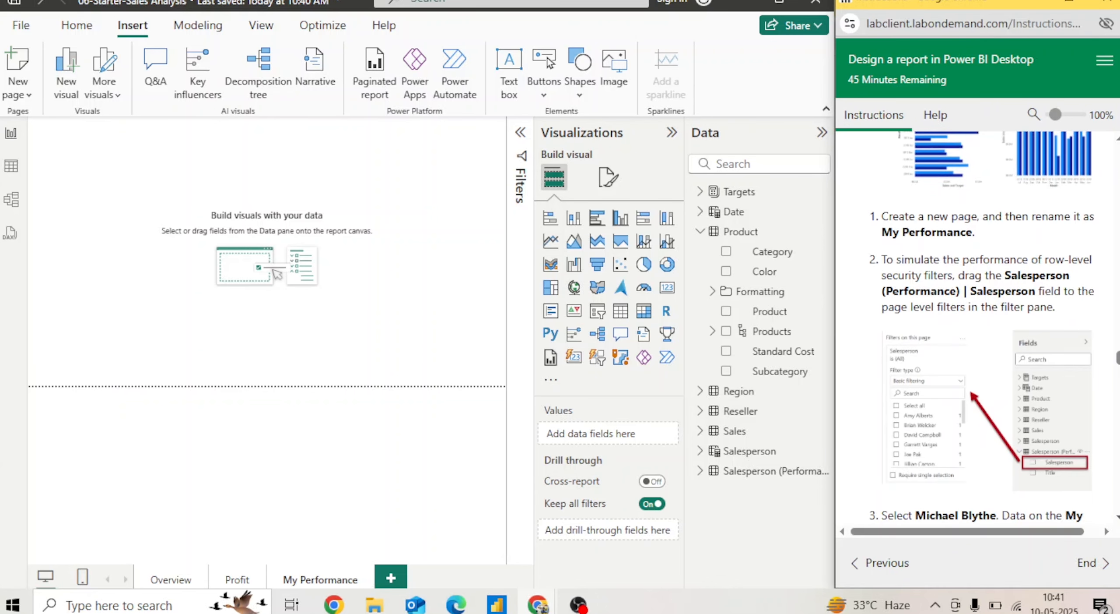
left_click(521, 134)
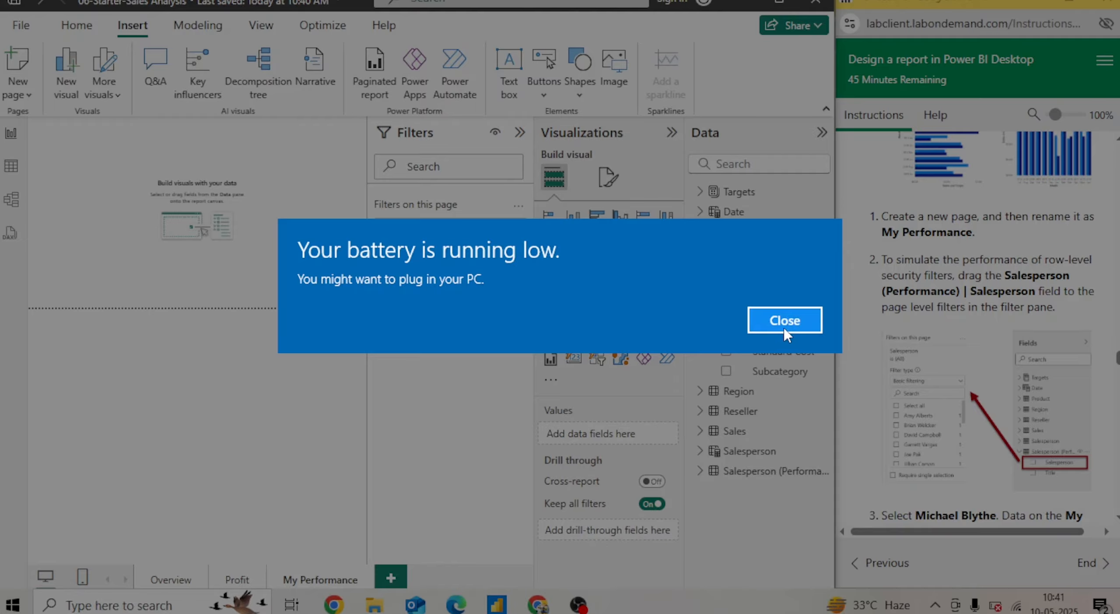
left_click(784, 329)
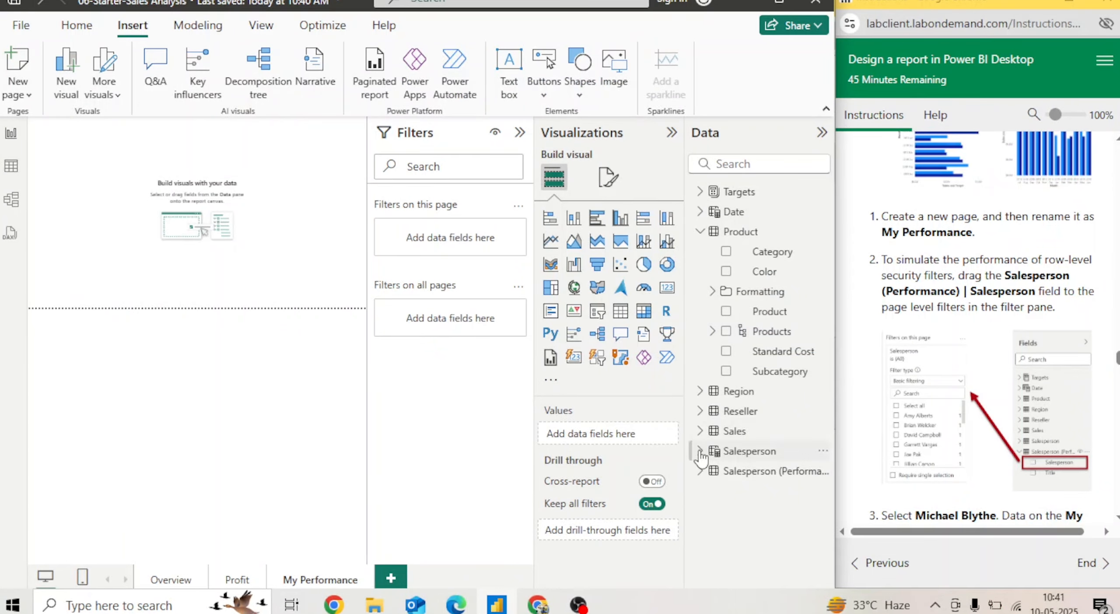
left_click(700, 471)
left_click_drag(761, 491, 441, 302)
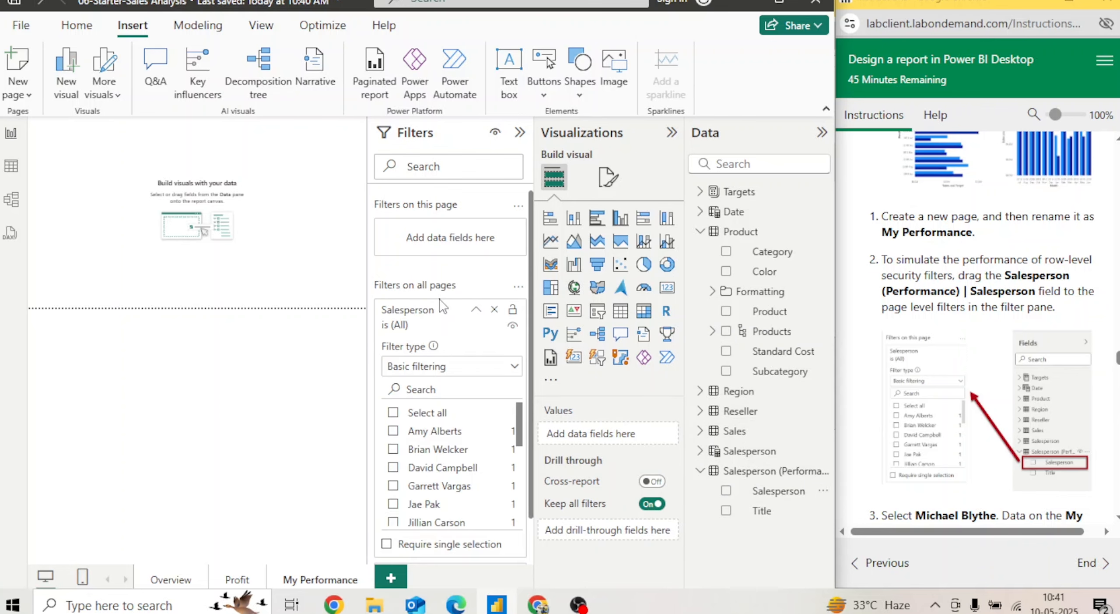
left_click(494, 309)
left_click_drag(752, 488, 464, 240)
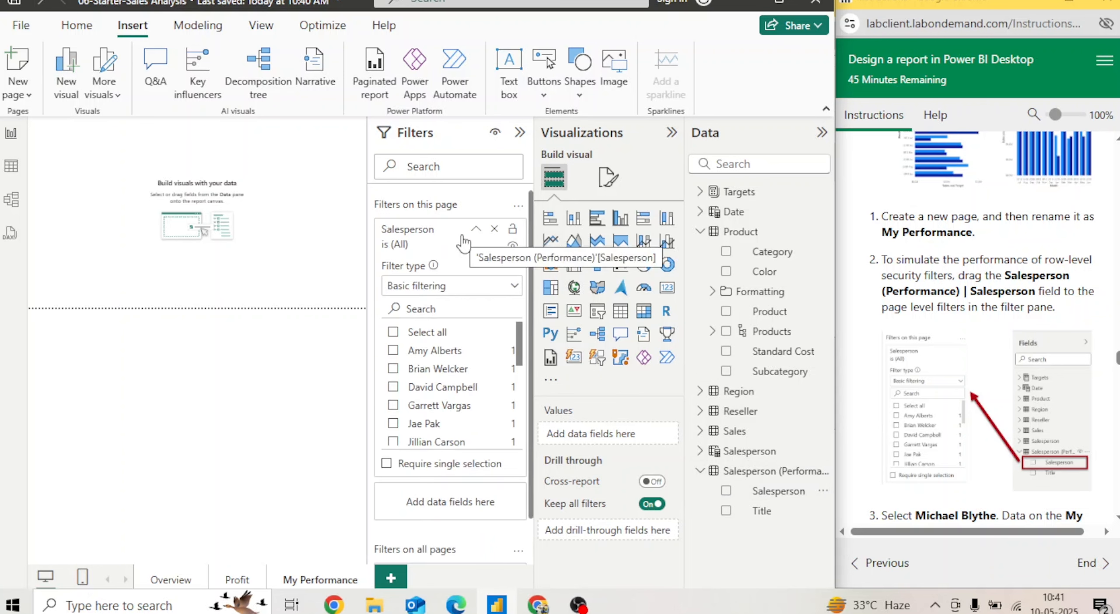
left_click(475, 228)
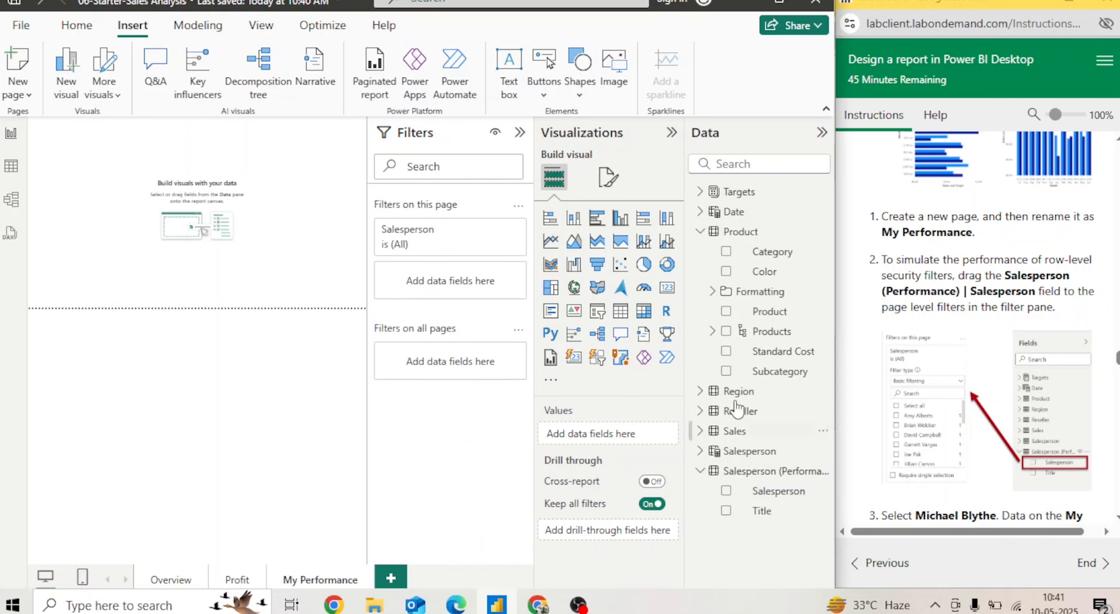
- Filter the page to the salesperson named in step 3 of the lab instructions and collapse the Filters pane
left_click(478, 229)
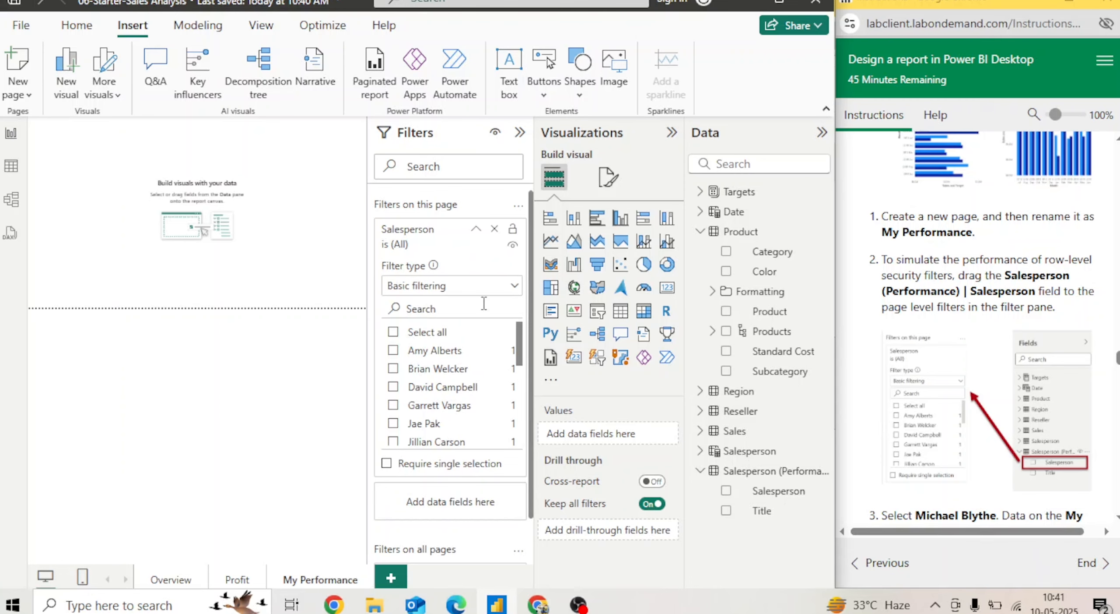
left_click_drag(520, 364, 517, 399)
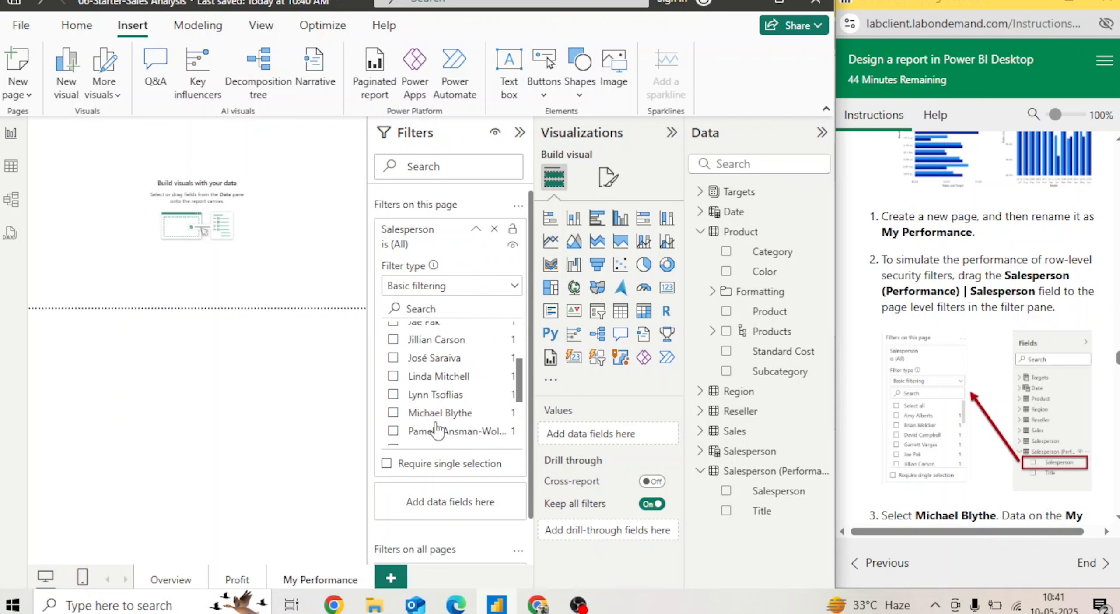
left_click(393, 413)
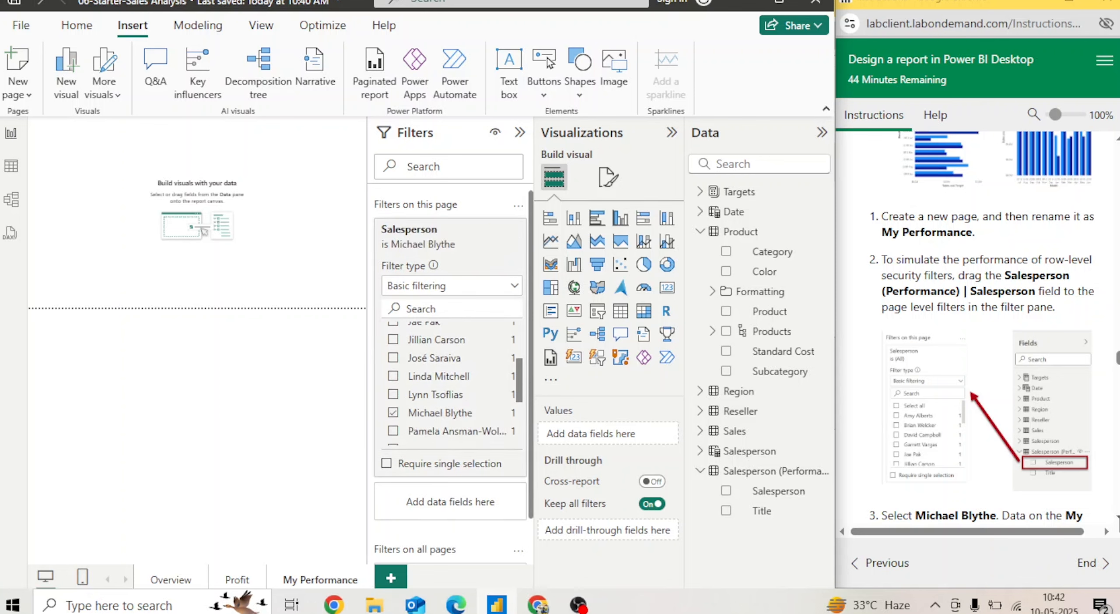
scroll(983, 328, "down", 5)
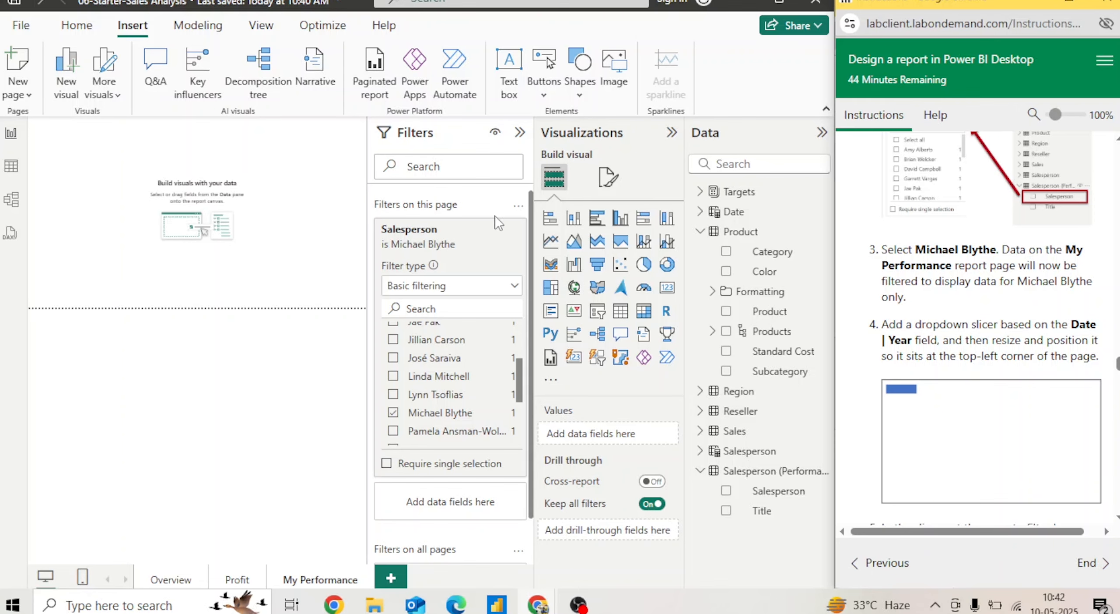
left_click(520, 132)
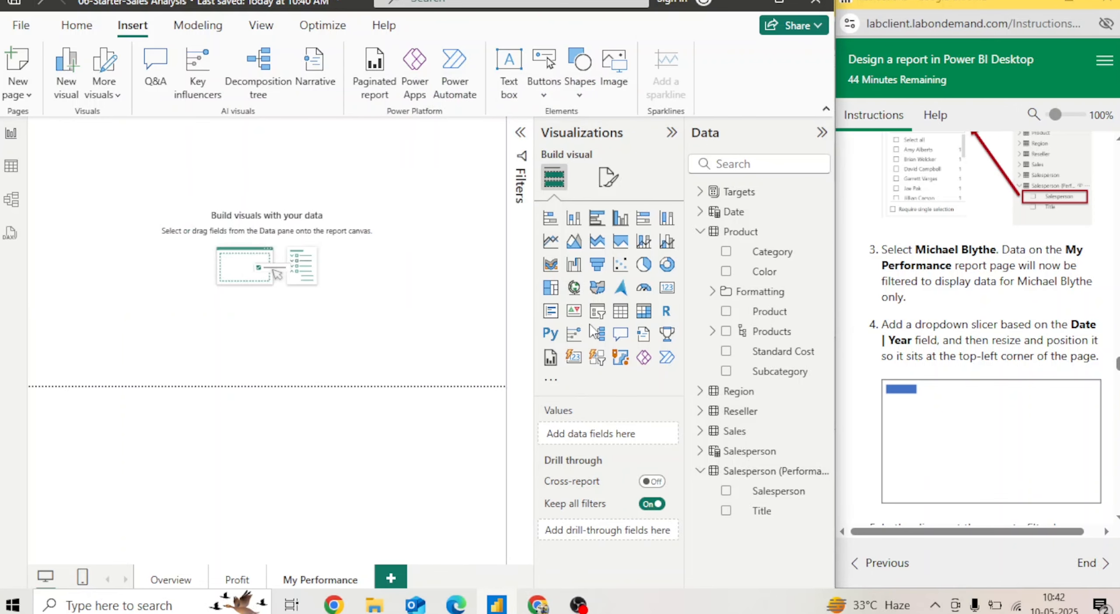
- Insert a slicer on the My Performance page based on the Date table's Year field
left_click(597, 311)
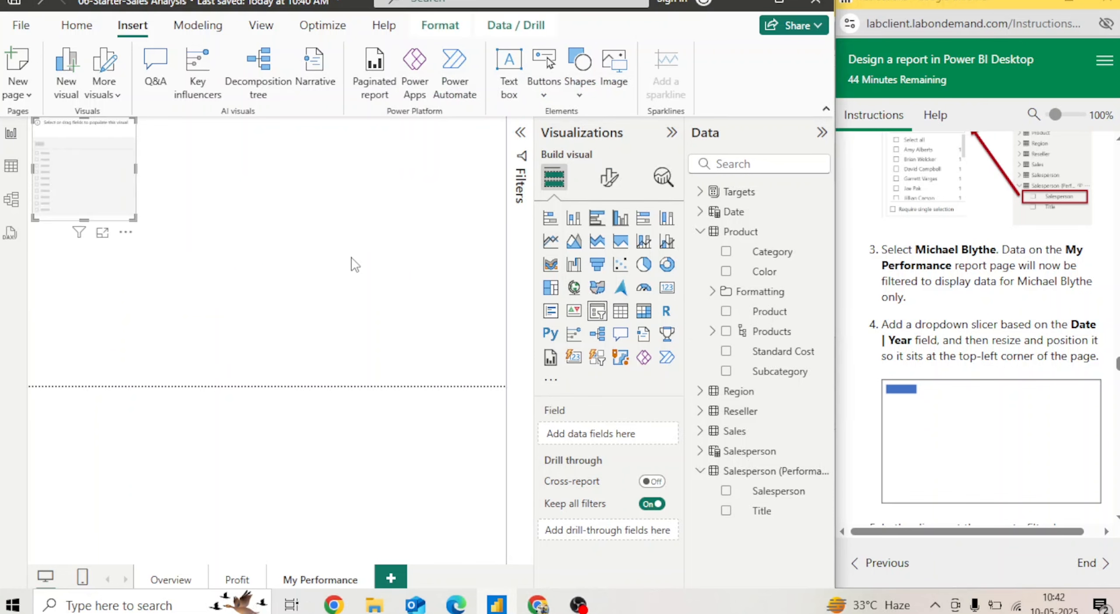
left_click(608, 178)
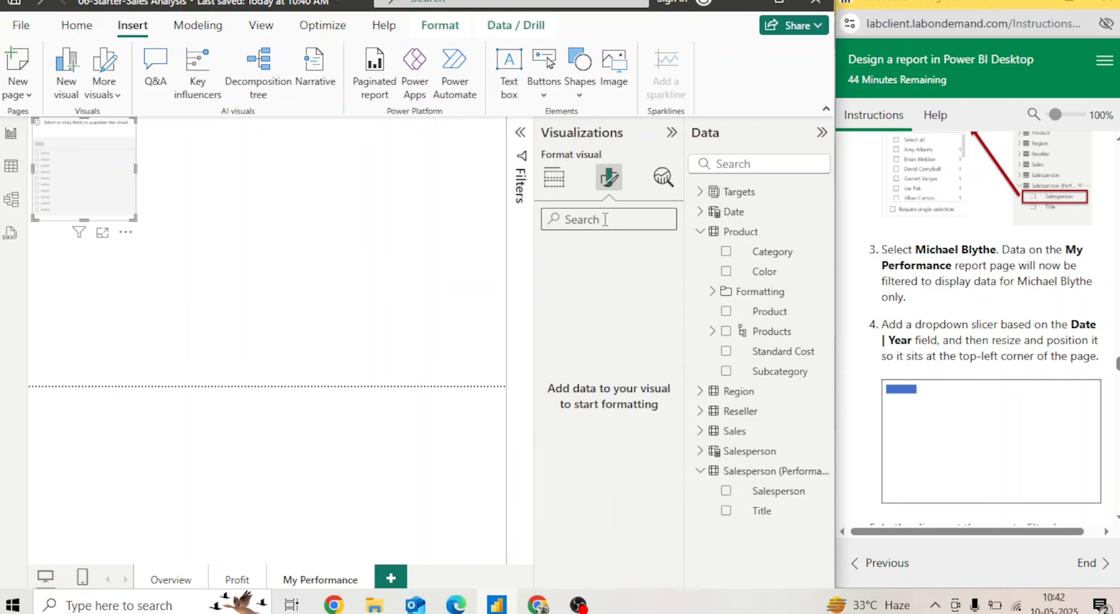
left_click(554, 177)
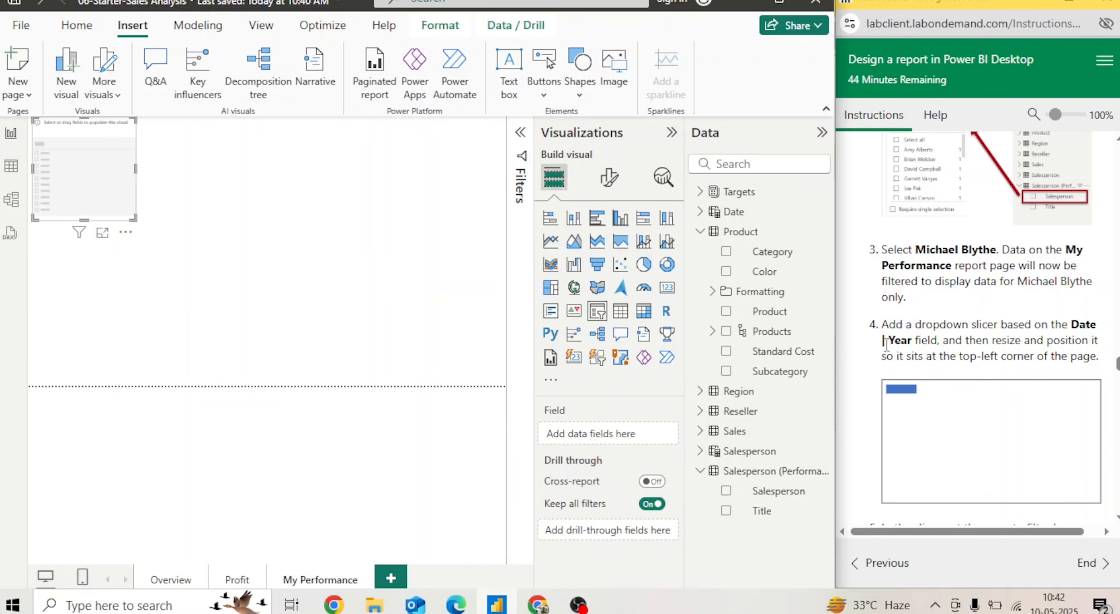
left_click(701, 212)
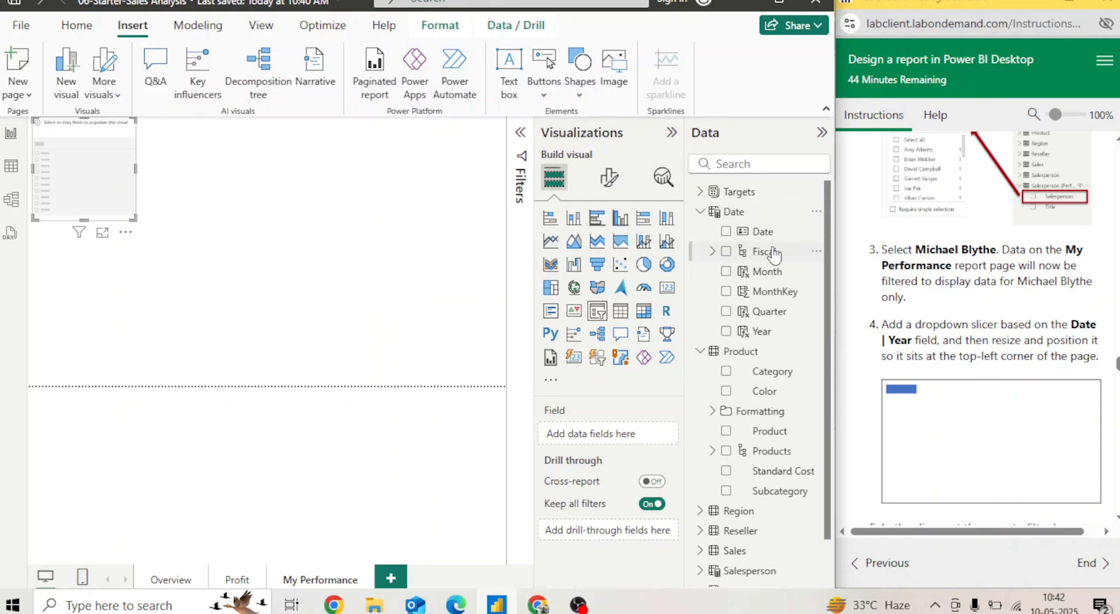
left_click_drag(762, 331, 623, 435)
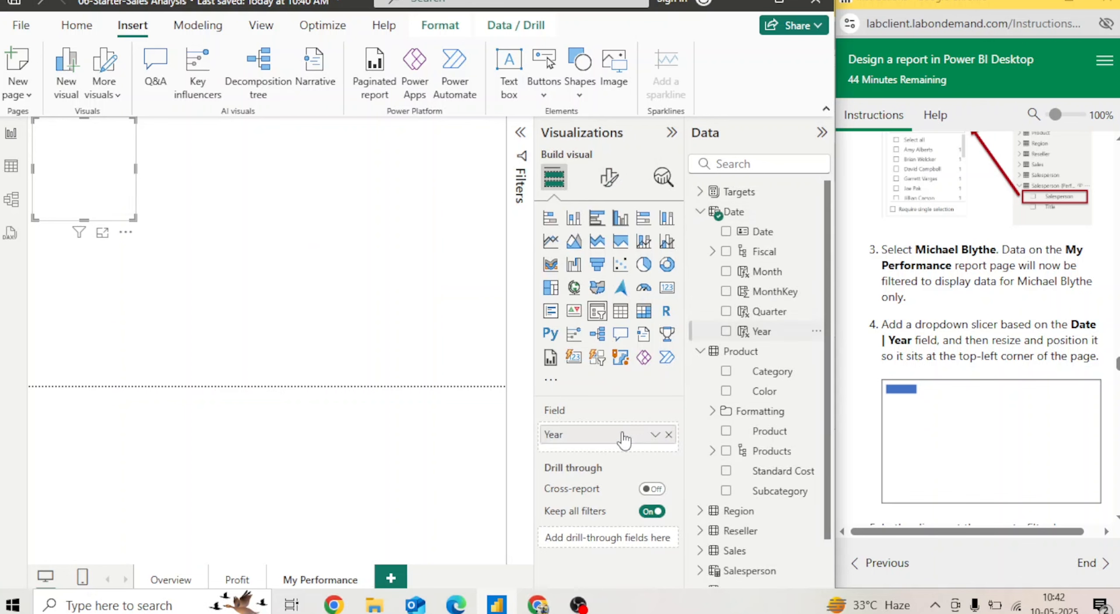
- Set the Year slicer's style to Dropdown and collapse the slicer settings
left_click(609, 176)
left_click(550, 301)
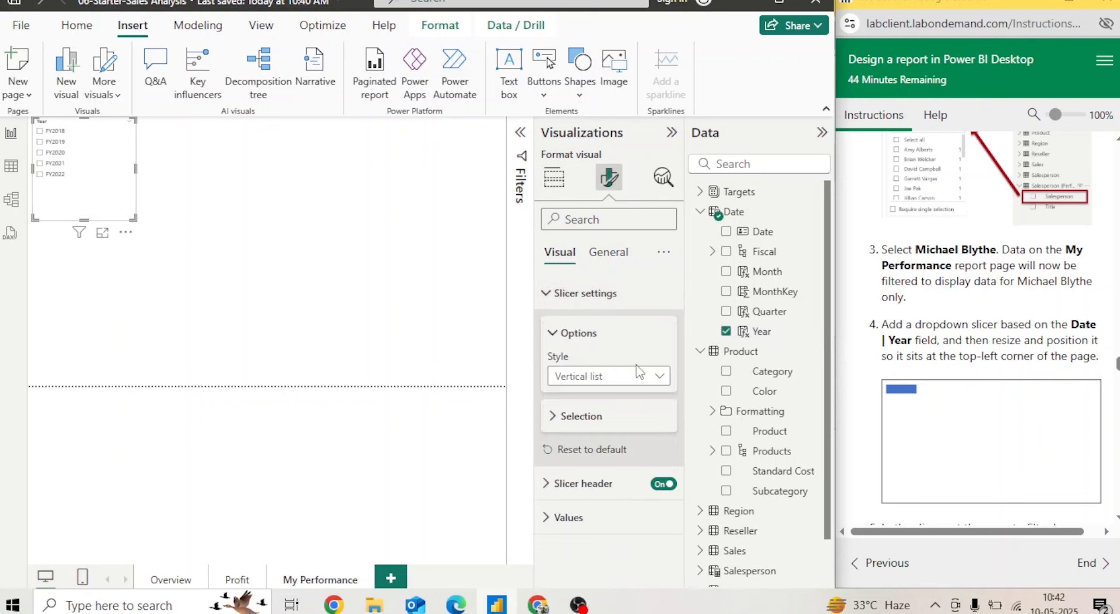
left_click(652, 376)
left_click(578, 438)
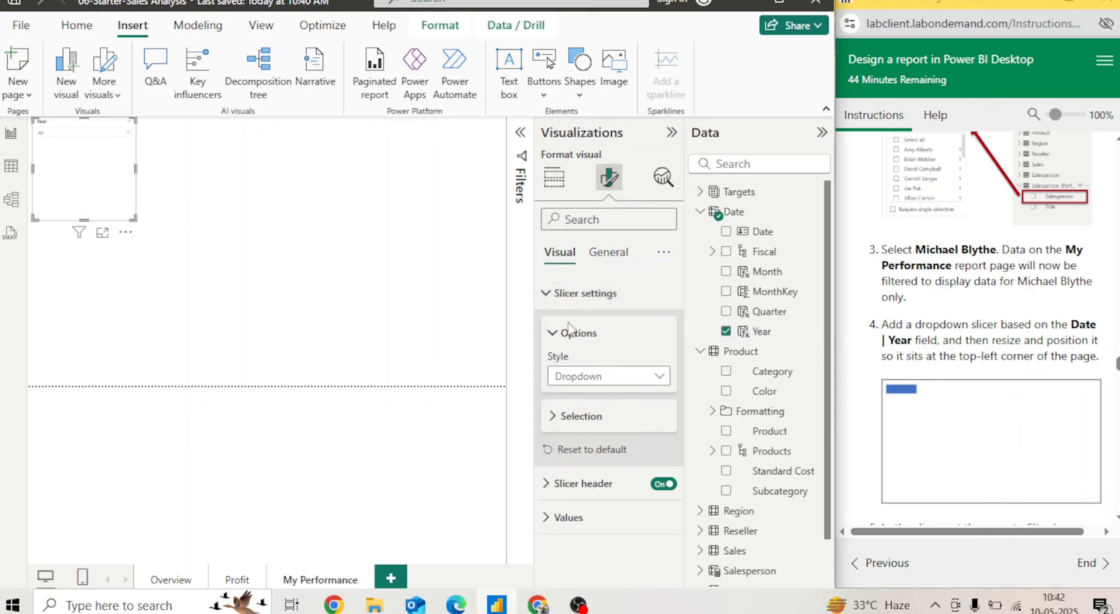
left_click(551, 295)
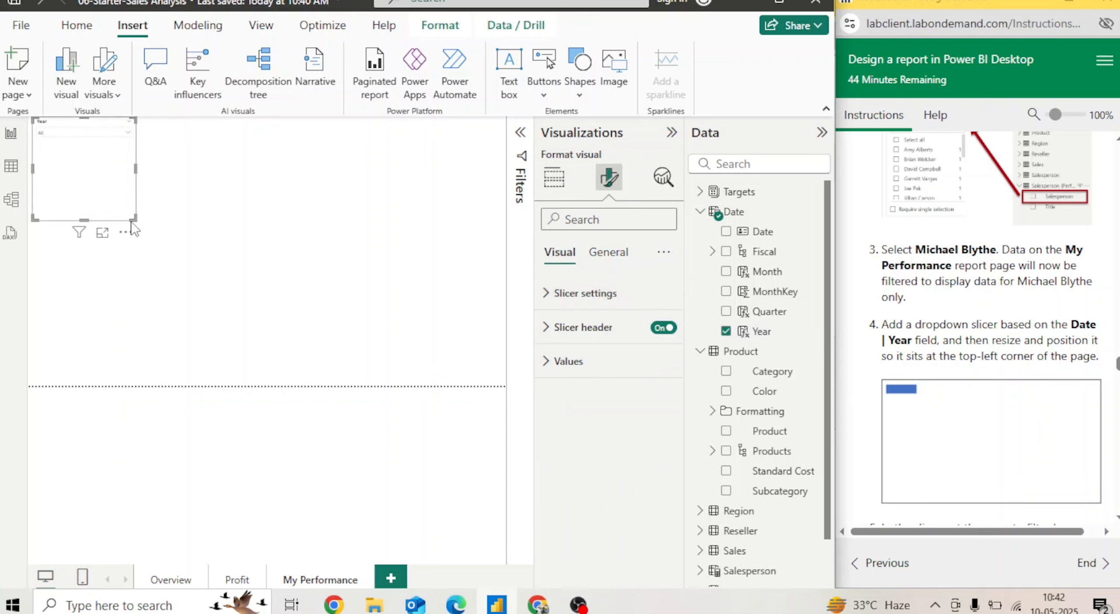
- Resize the Year slicer into a wider, shorter strip, enlarge its header text and set its values font size to 15
left_click_drag(135, 220, 179, 153)
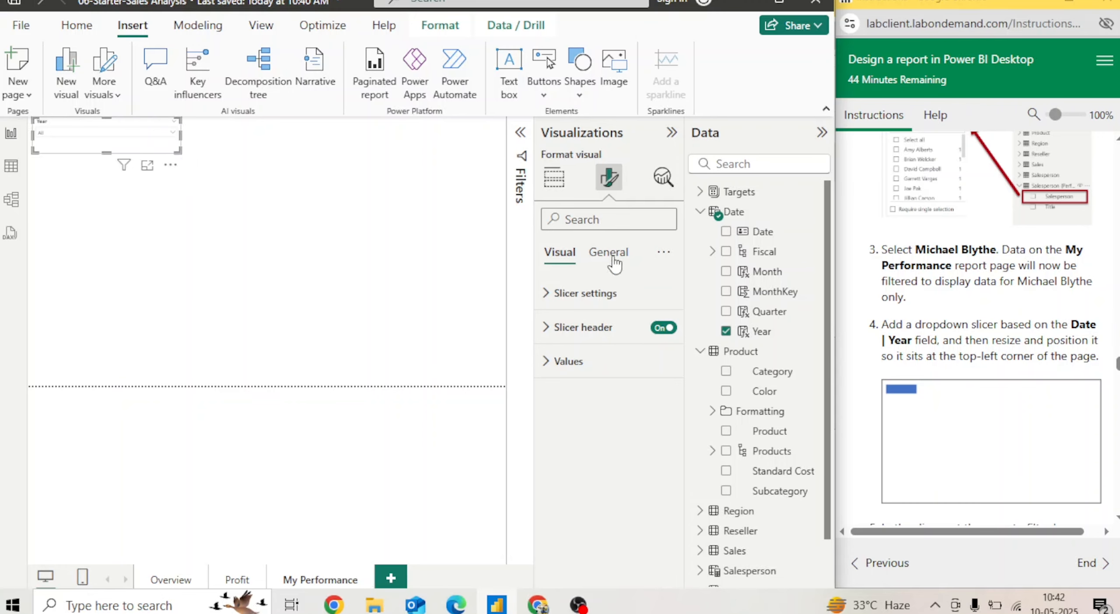
left_click(547, 328)
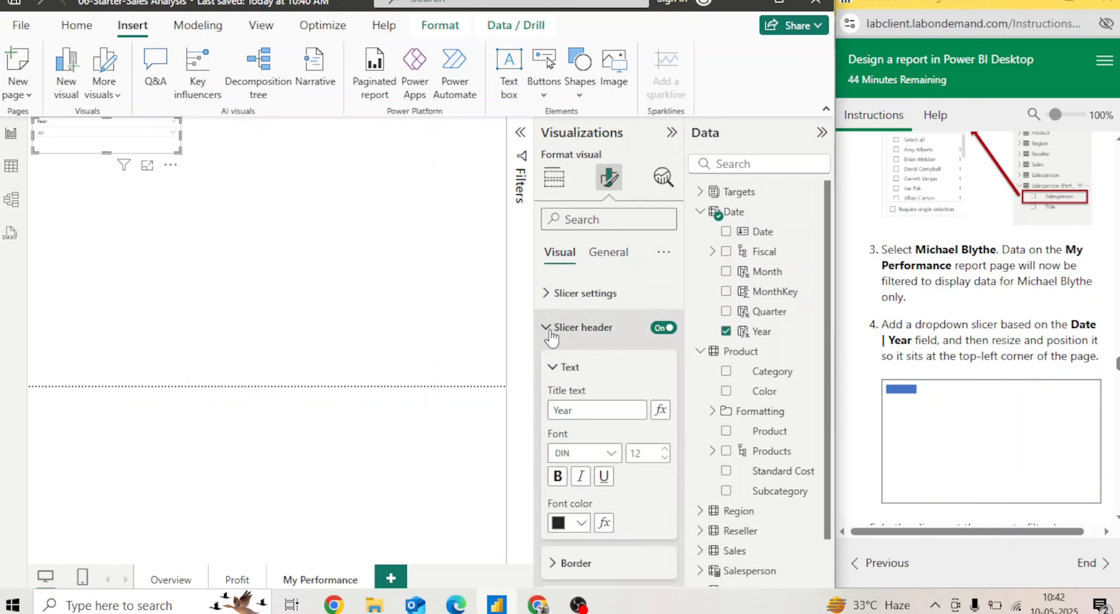
left_click(647, 451)
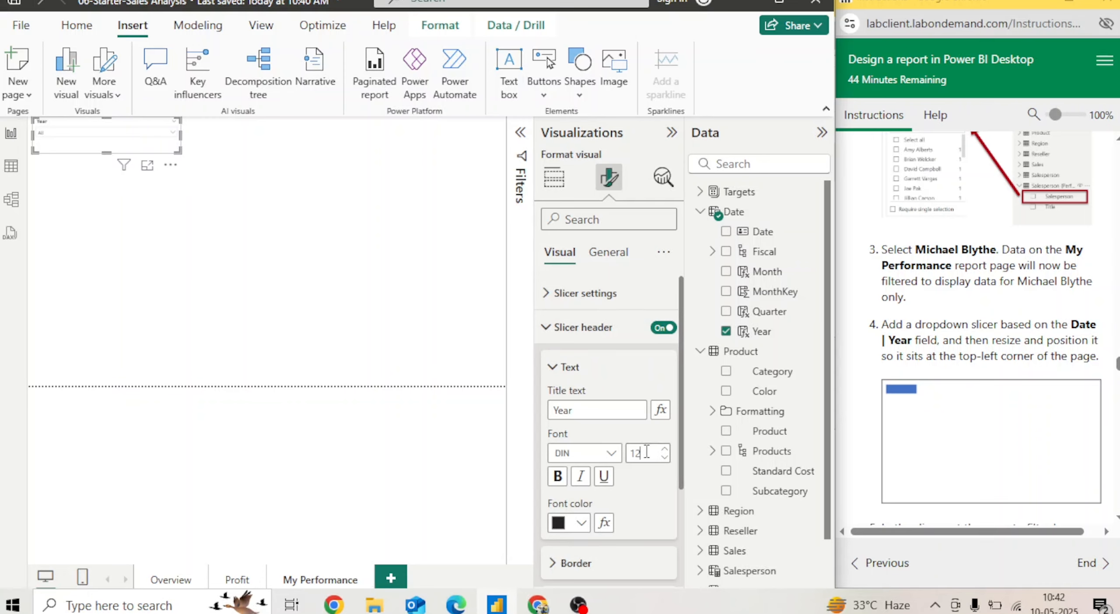
left_click(553, 367)
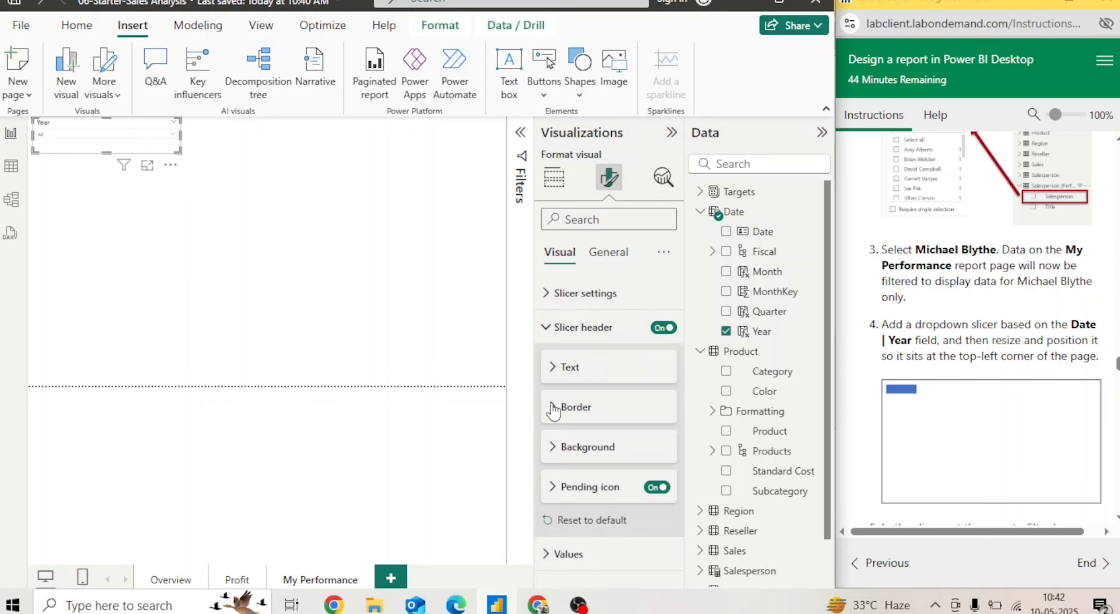
left_click(546, 328)
left_click(554, 361)
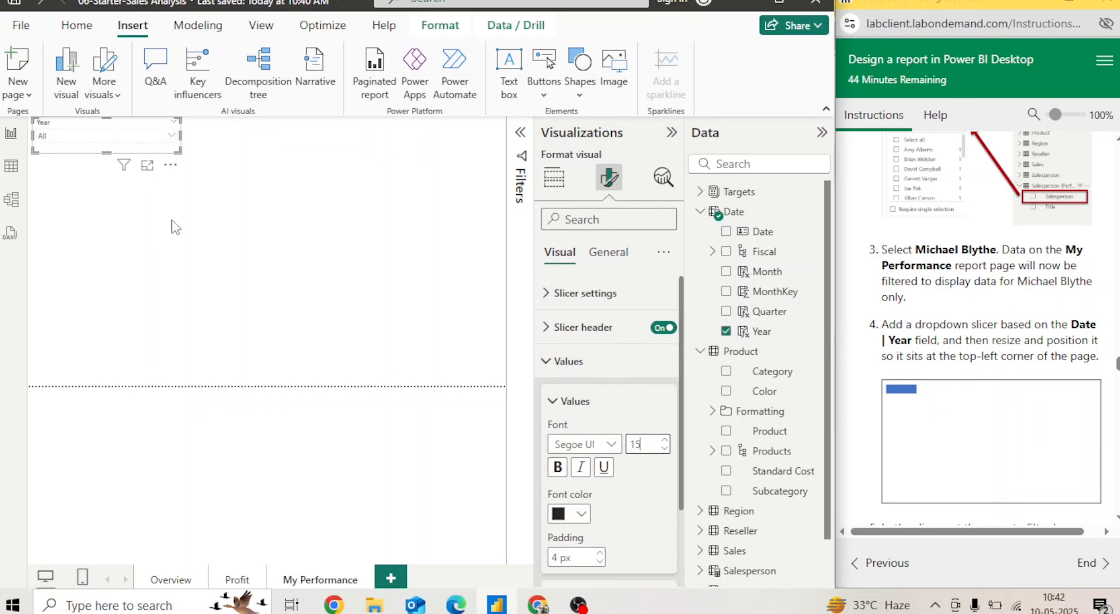
left_click(154, 214)
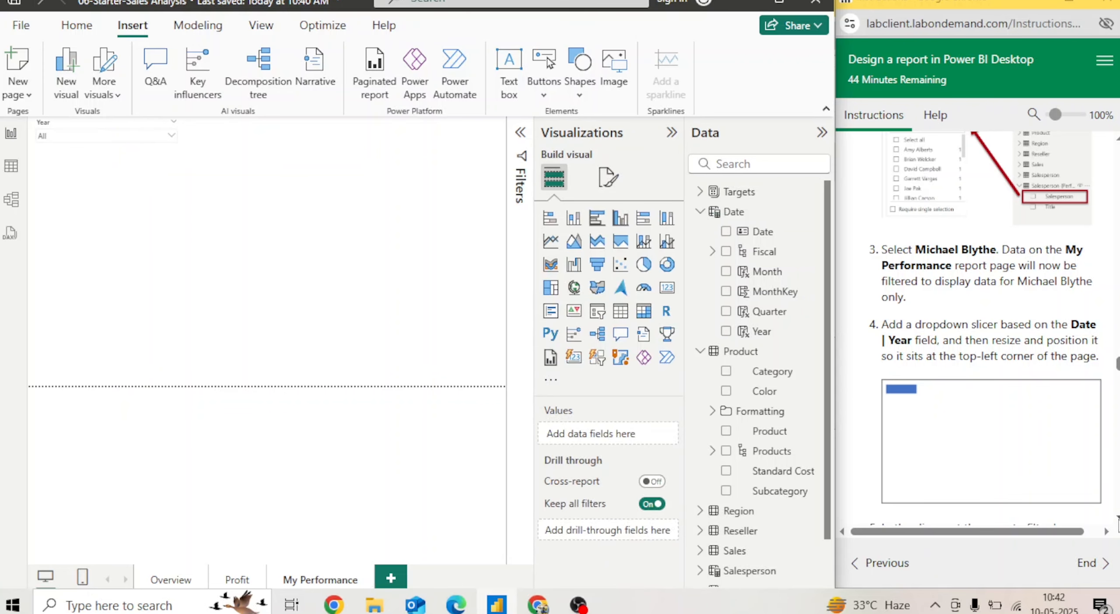
- Filter the My Performance page to FY2019 with the Year slicer, following step 5 of the lab instructions
scroll(912, 356, "down", 3)
scroll(1004, 292, "down", 2)
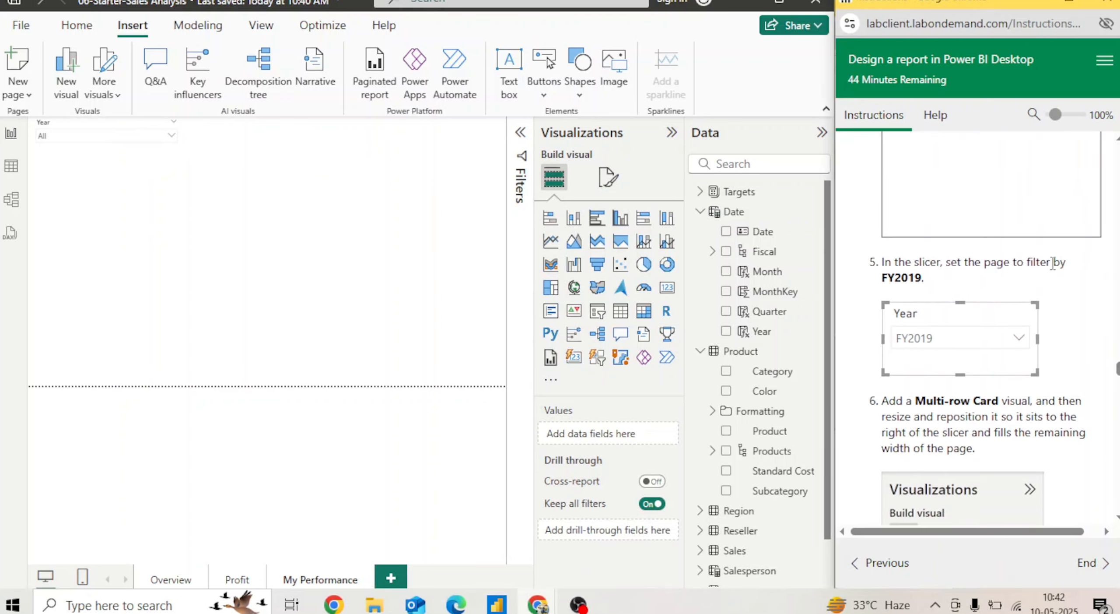
left_click(172, 137)
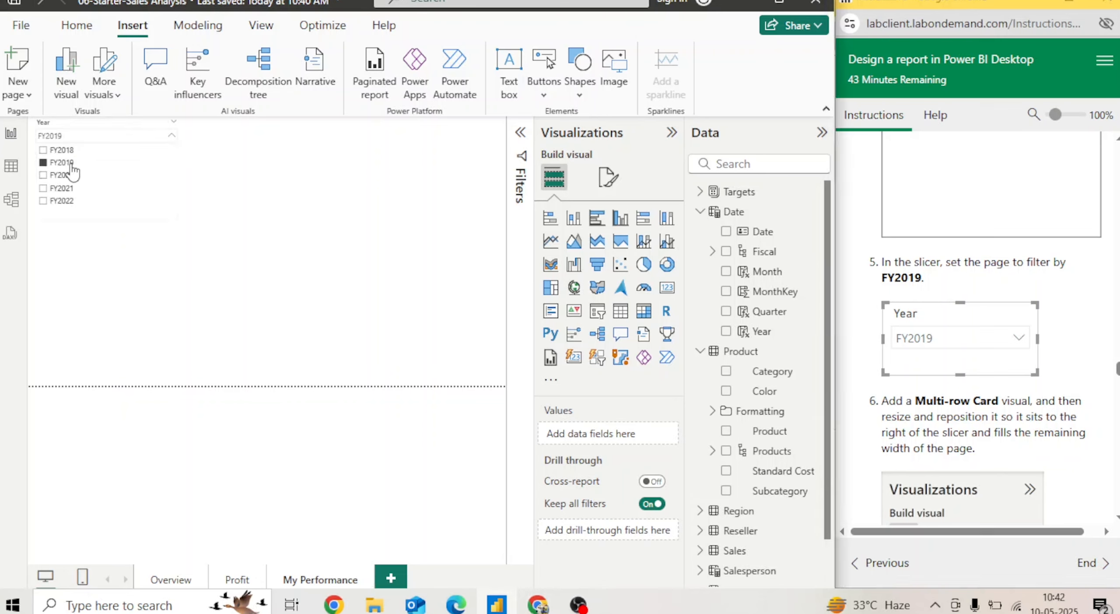
left_click(175, 137)
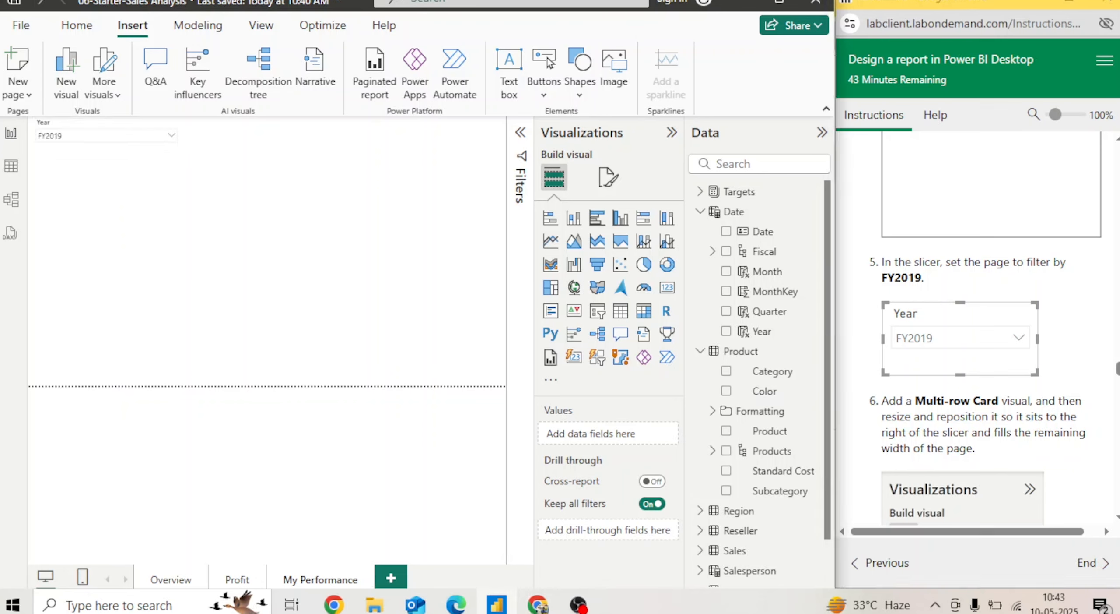
- Add a Multi-row Card visual beside the Year slicer and stretch it to the page's right edge
scroll(1118, 521, "down", 3)
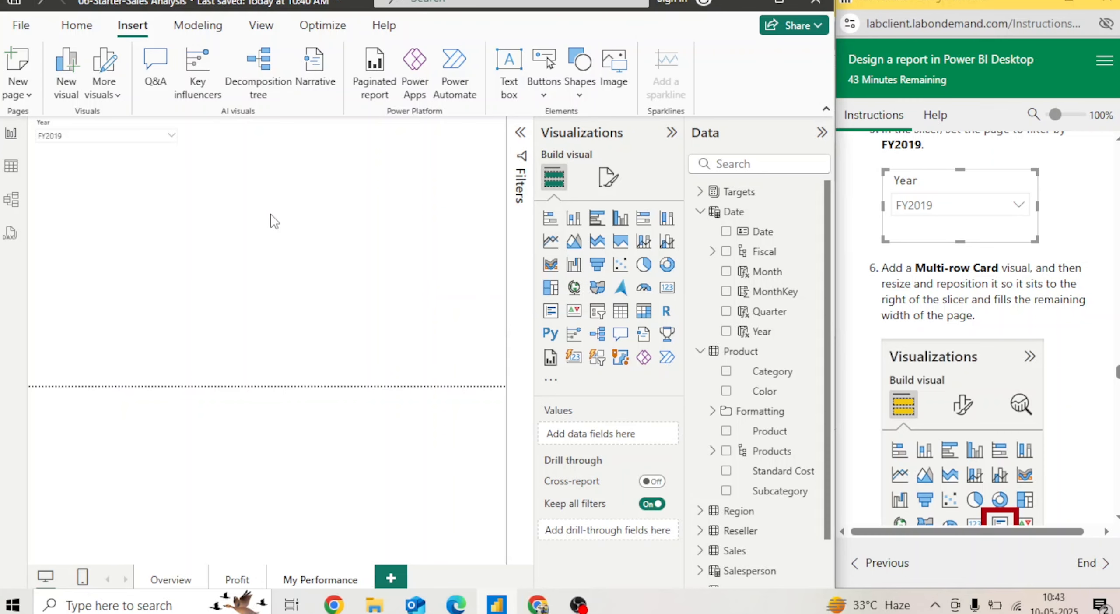
left_click(550, 311)
left_click_drag(104, 212, 253, 141)
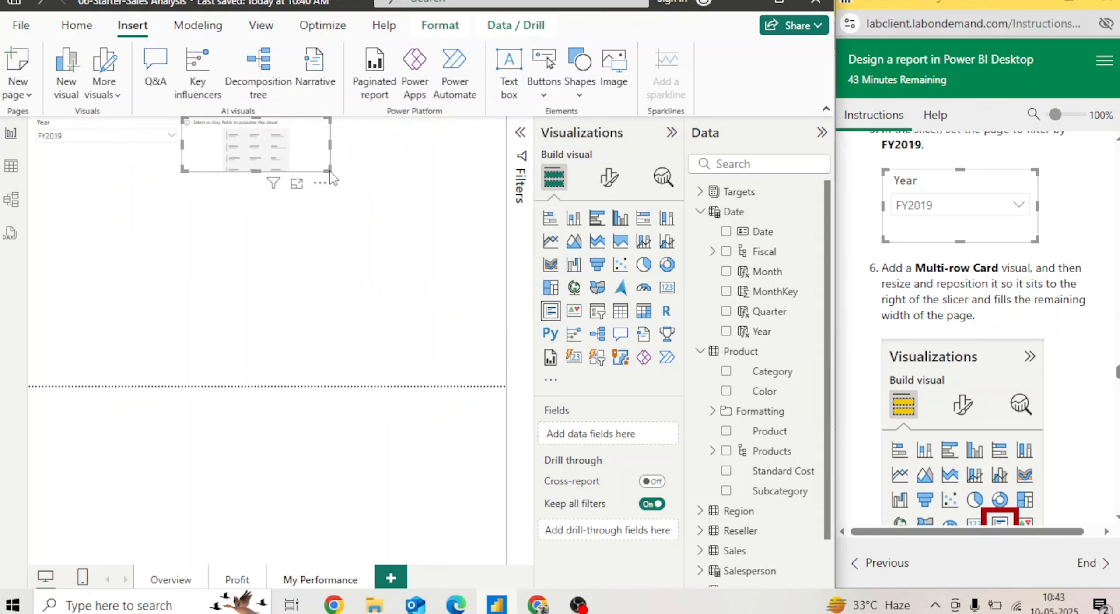
left_click_drag(329, 172, 506, 171)
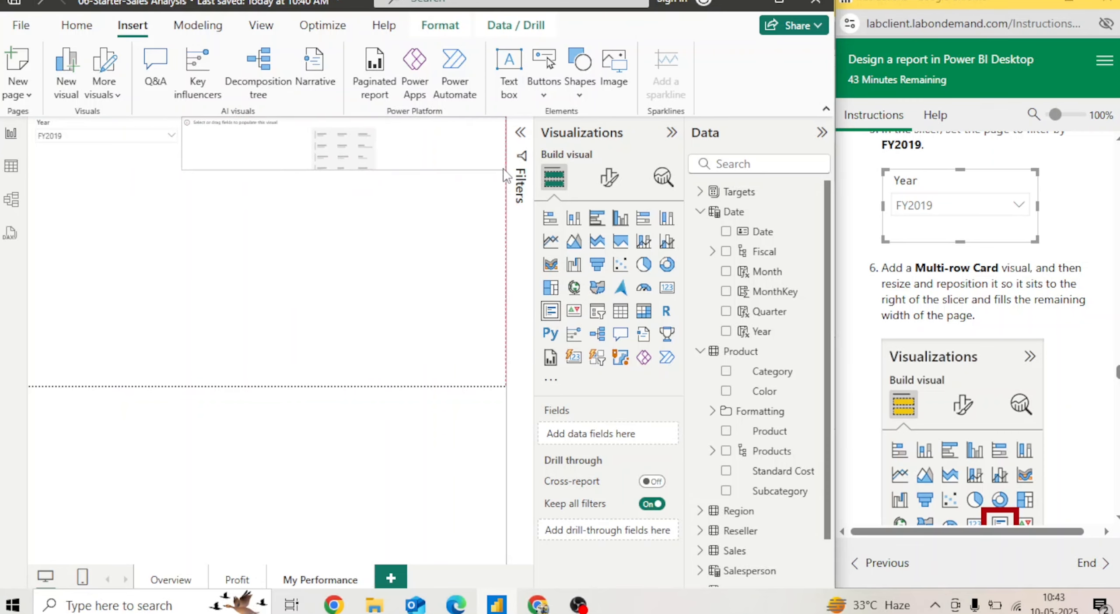
left_click(140, 162)
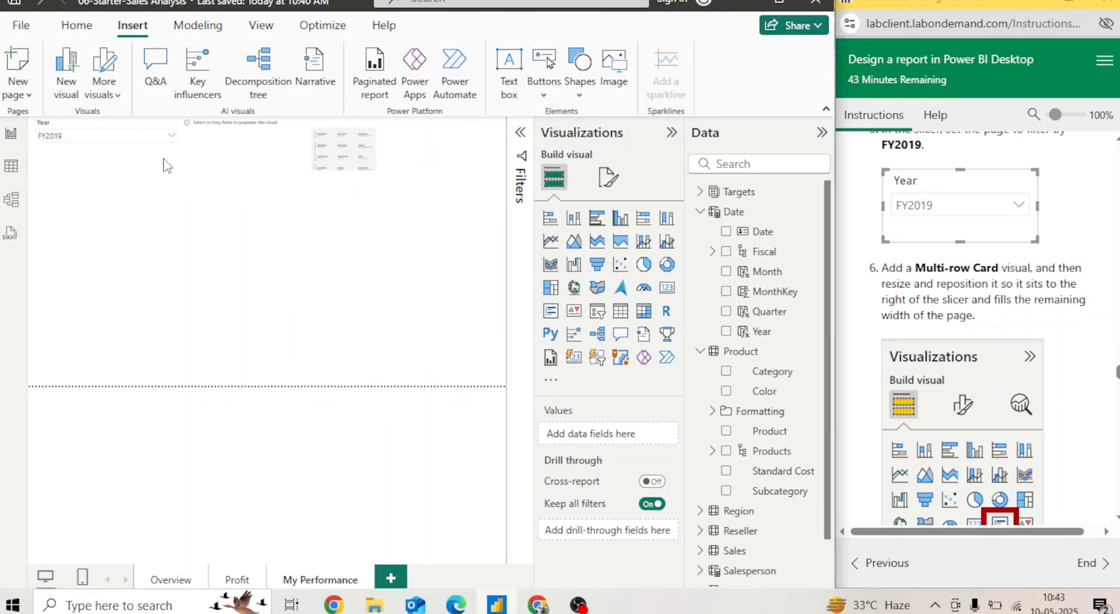
- Narrow the Year slicer and extend the multi-row card leftward to fill the freed space
left_click(181, 157)
left_click_drag(180, 157, 143, 162)
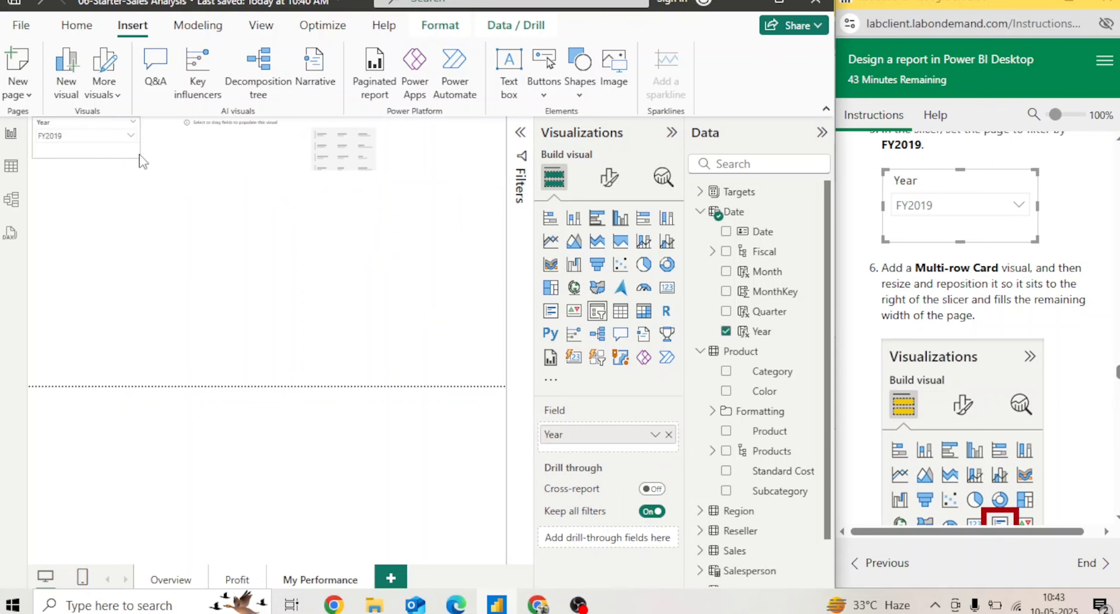
left_click(195, 149)
left_click_drag(182, 170, 149, 170)
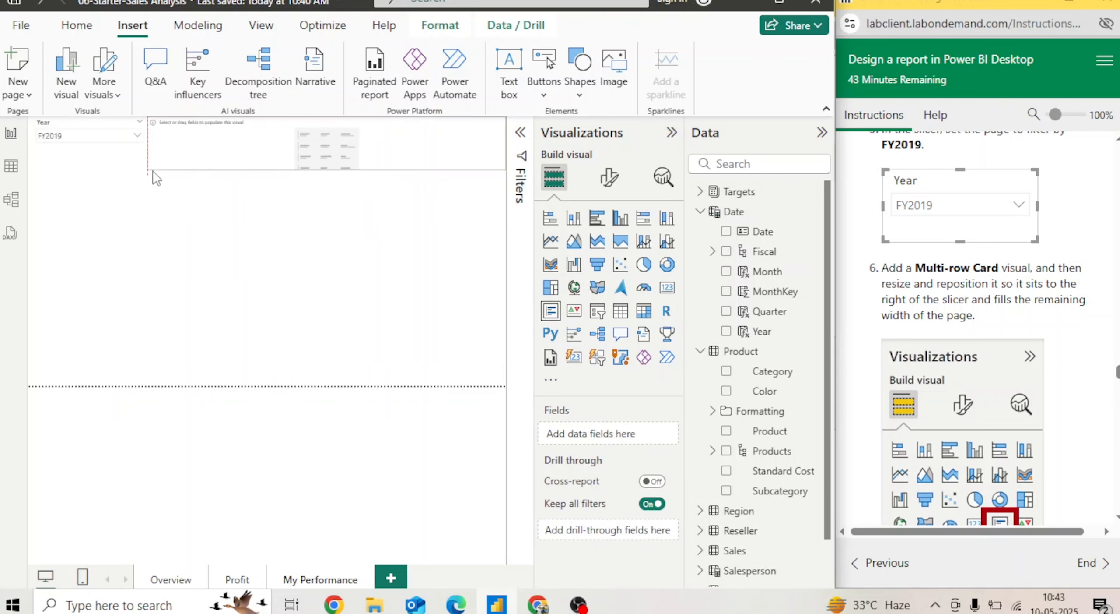
left_click(356, 263)
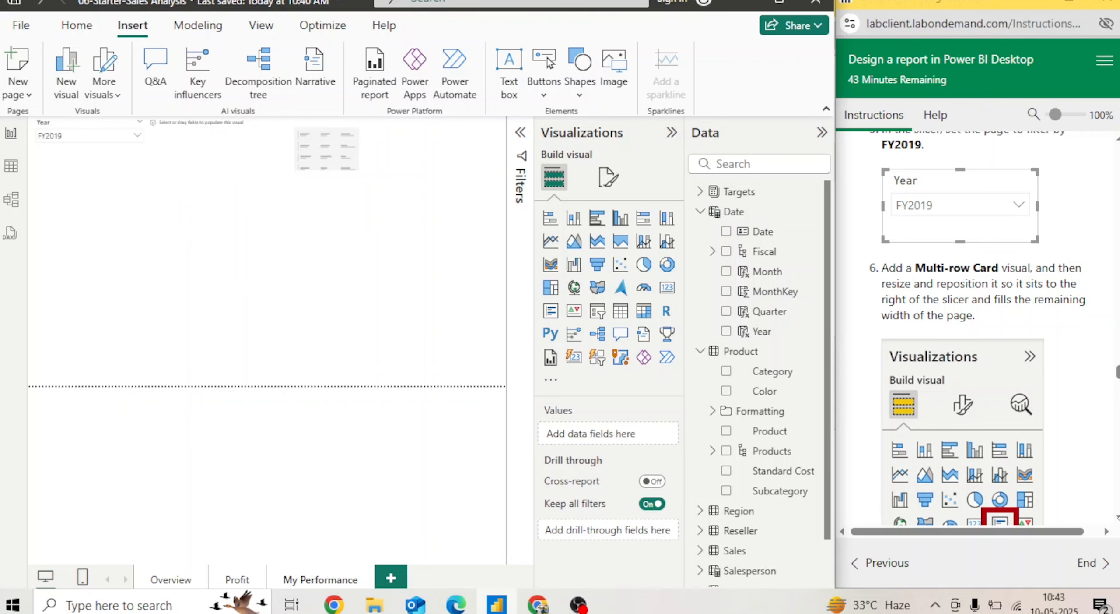
- Add the Sales field from the Sales table to the multi-row card and collapse the table
scroll(978, 327, "down", 5)
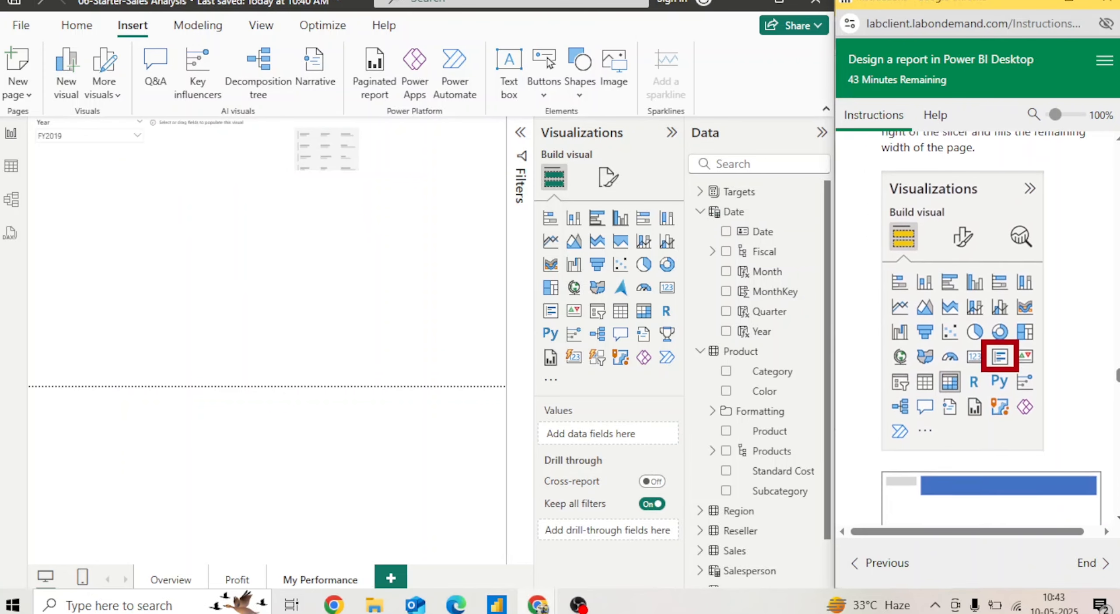
scroll(978, 328, "down", 5)
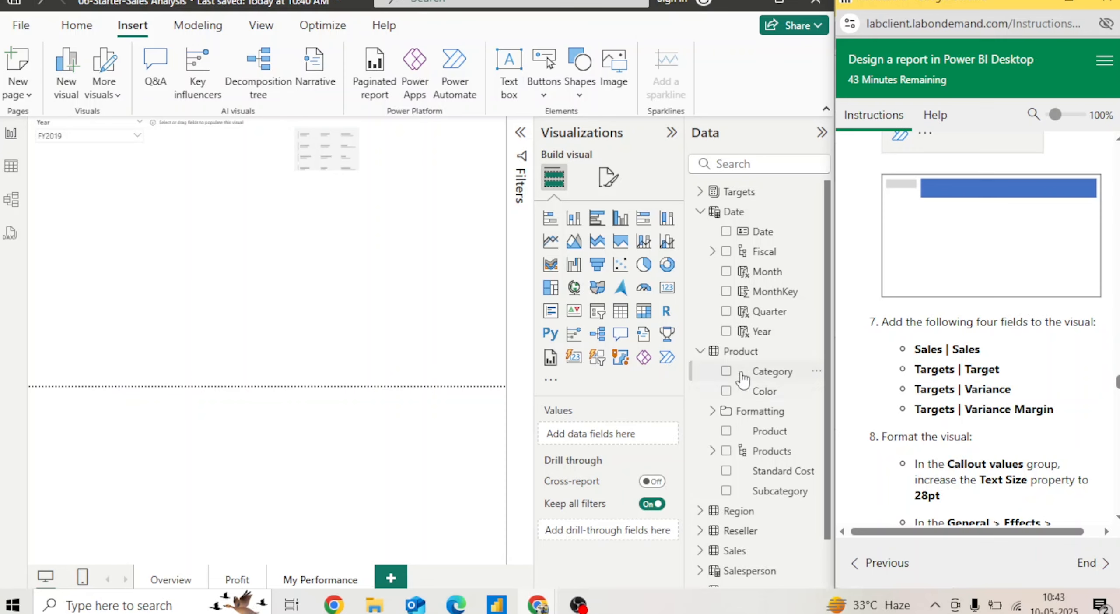
left_click(700, 350)
left_click(700, 212)
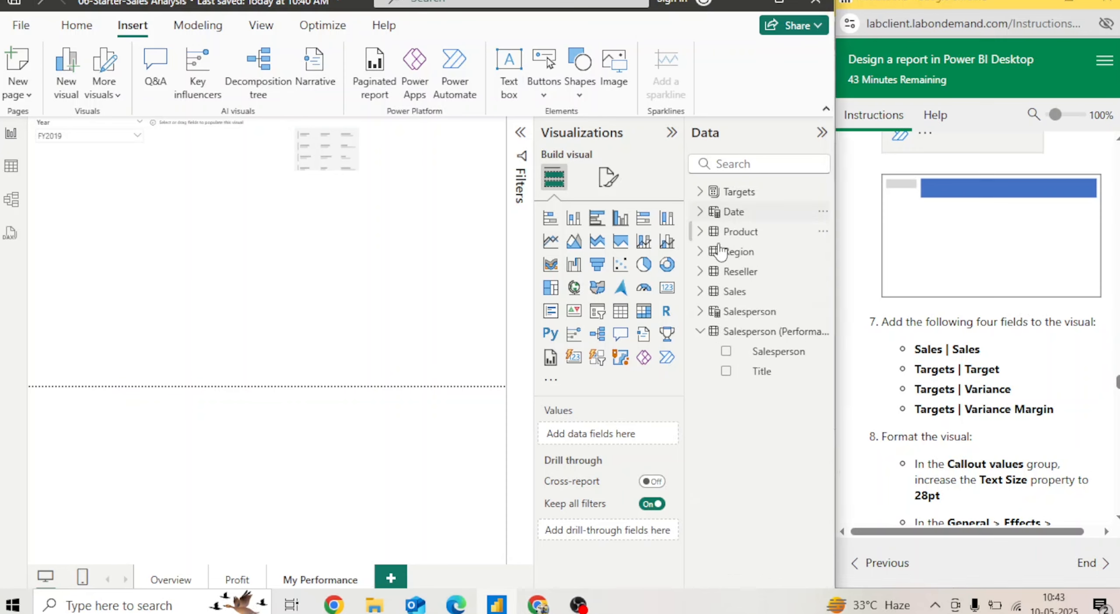
left_click(702, 292)
left_click_drag(764, 451, 633, 442)
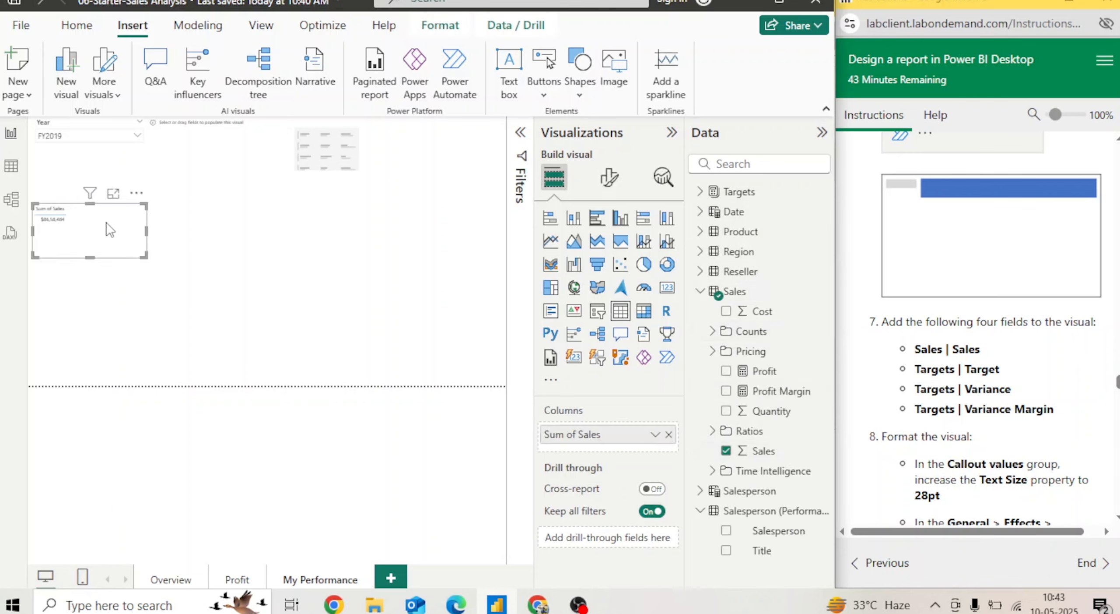
key("Delete")
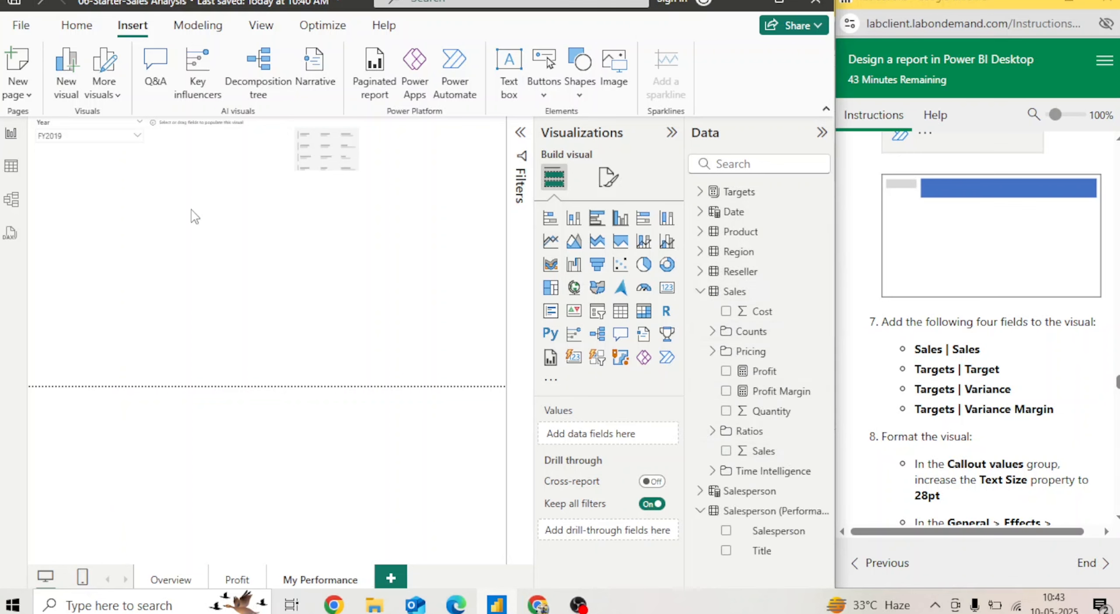
left_click(402, 164)
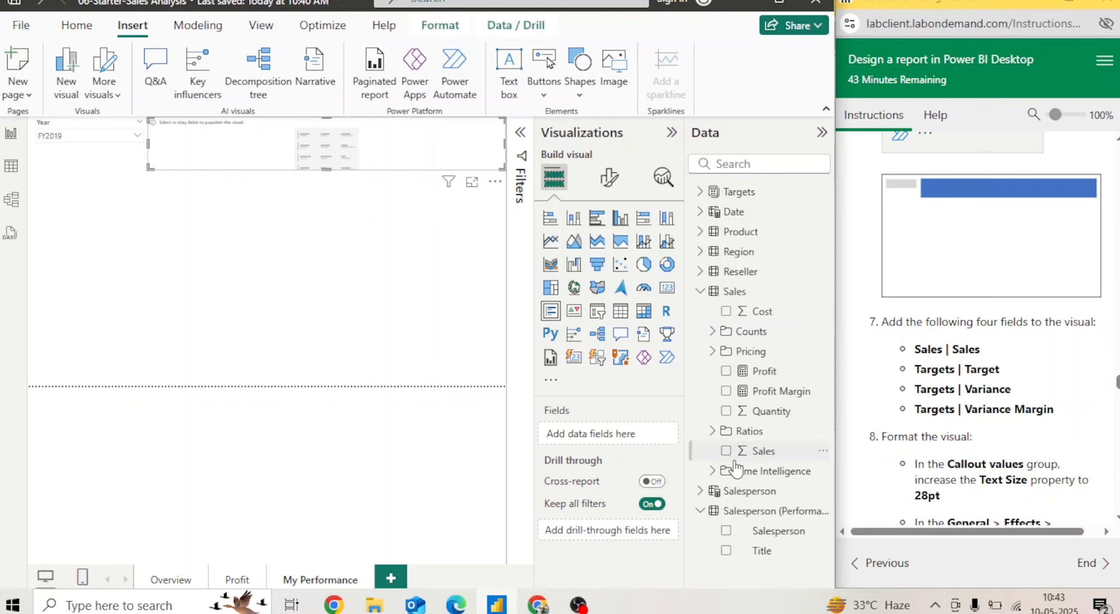
left_click_drag(757, 455, 624, 433)
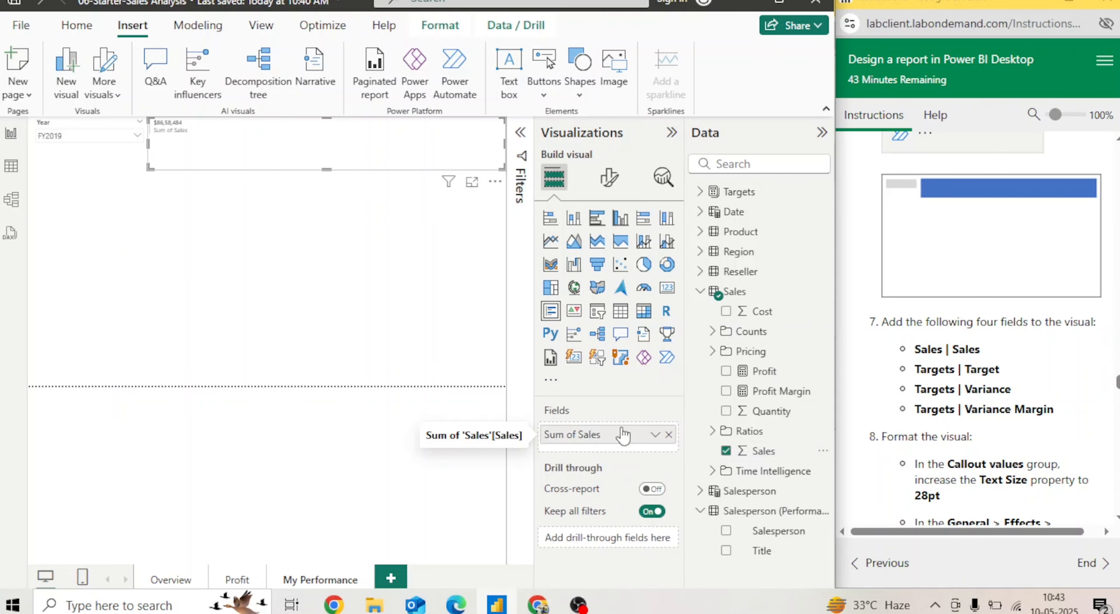
left_click(701, 290)
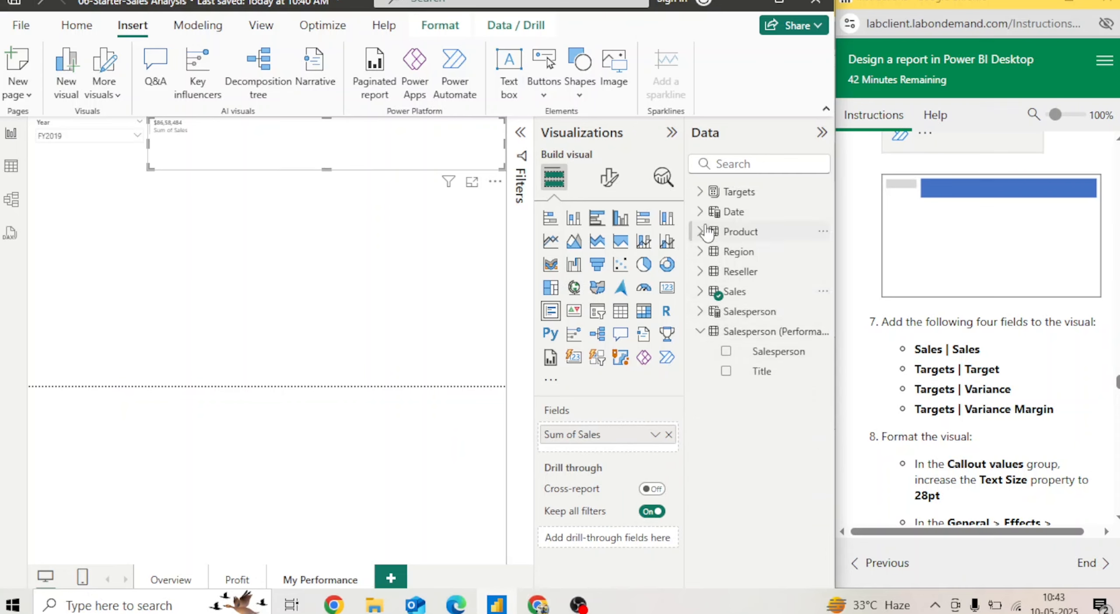
- Add the Target, Variance and Variance Margin fields from the Targets table to the multi-row card
left_click(701, 192)
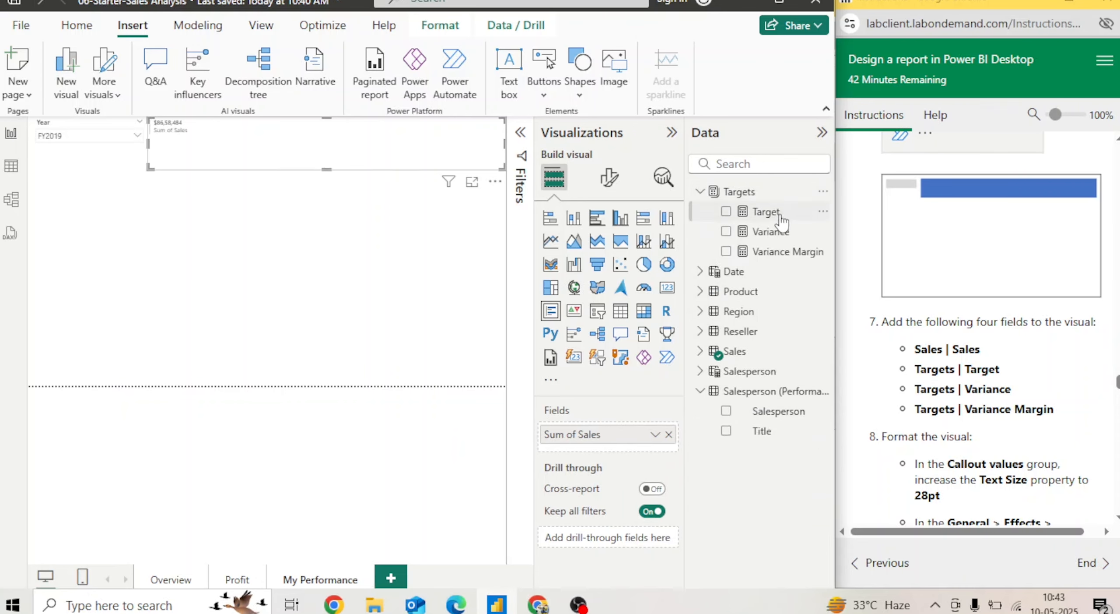
left_click_drag(778, 215, 621, 453)
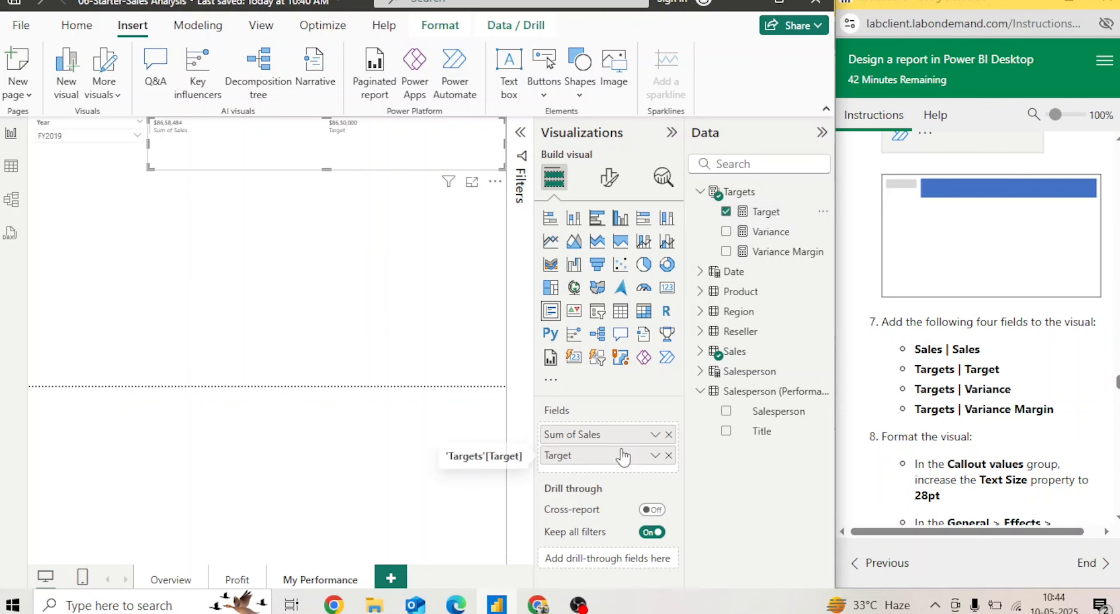
left_click_drag(783, 232, 636, 462)
left_click_drag(780, 253, 628, 477)
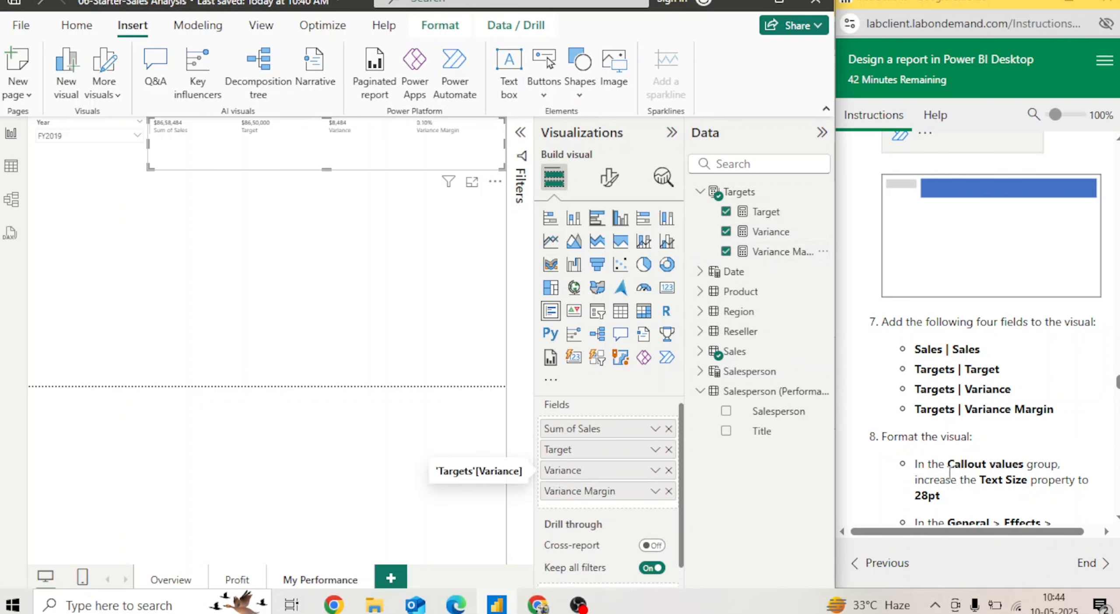
- Set the multi-row card's callout values text size to 28 and collapse that settings group
scroll(1107, 486, "down", 6)
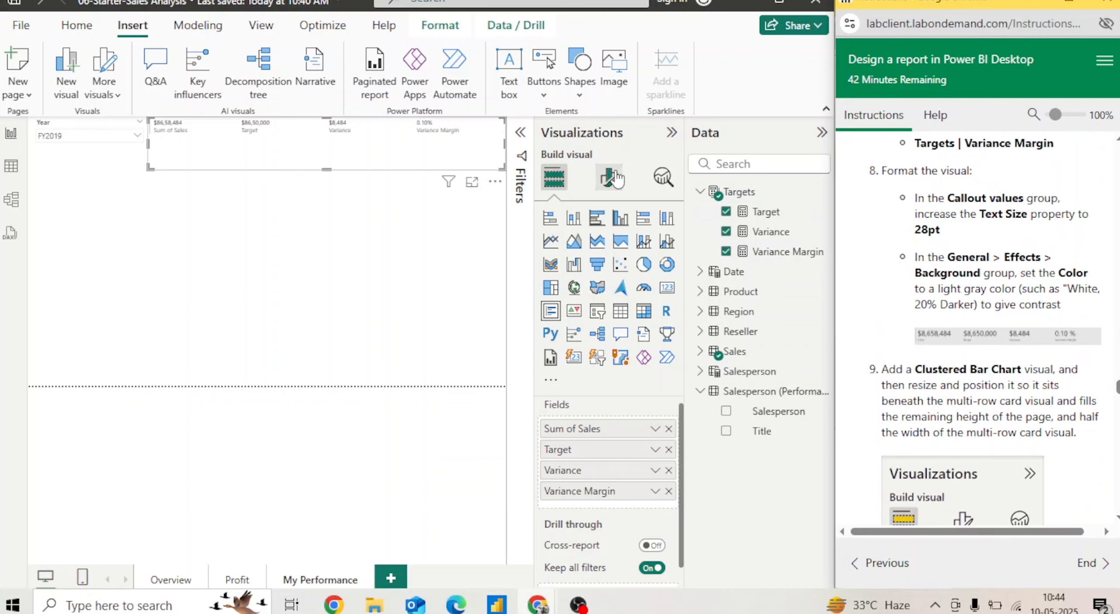
left_click(606, 180)
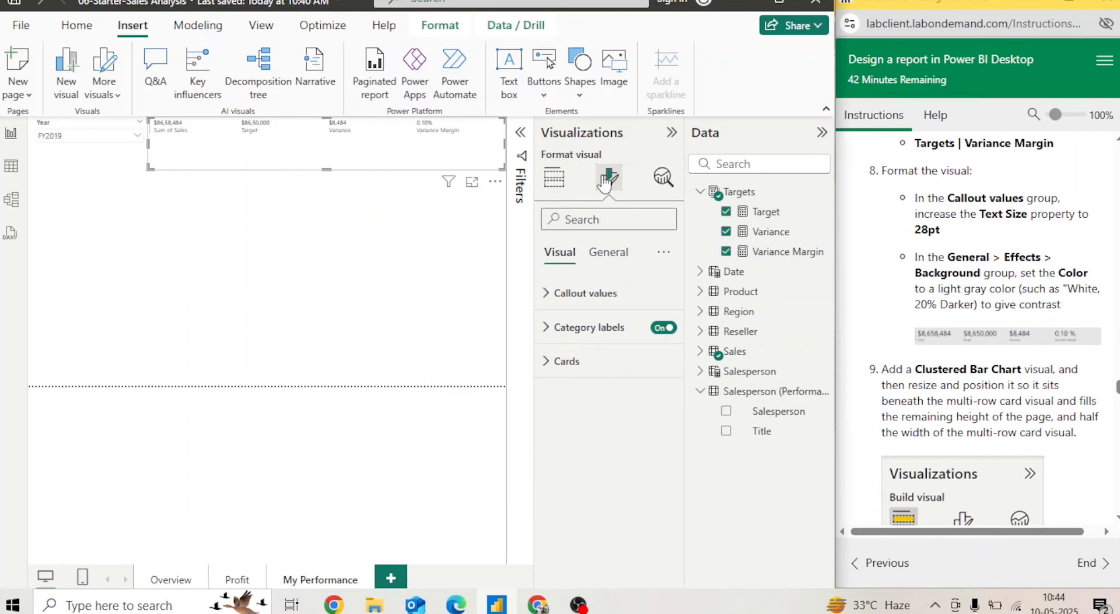
left_click(554, 299)
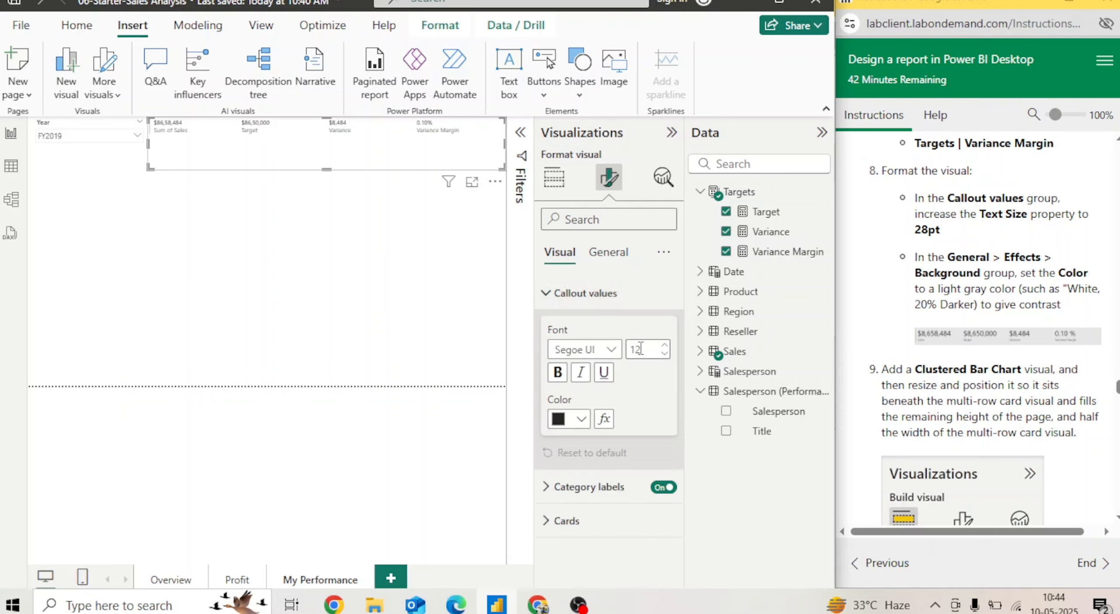
key("Return")
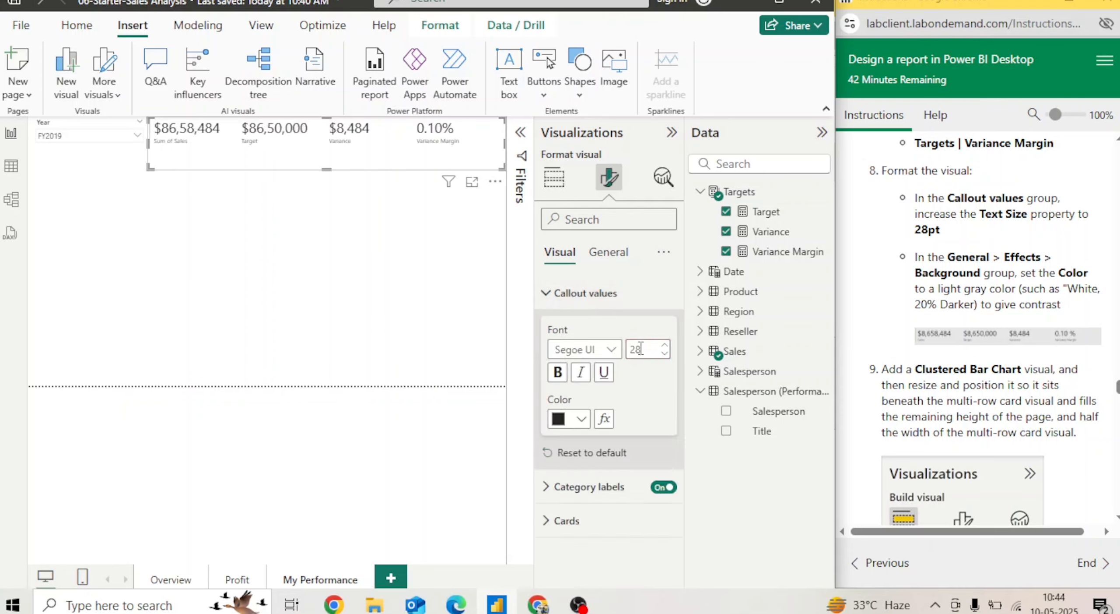
left_click(544, 300)
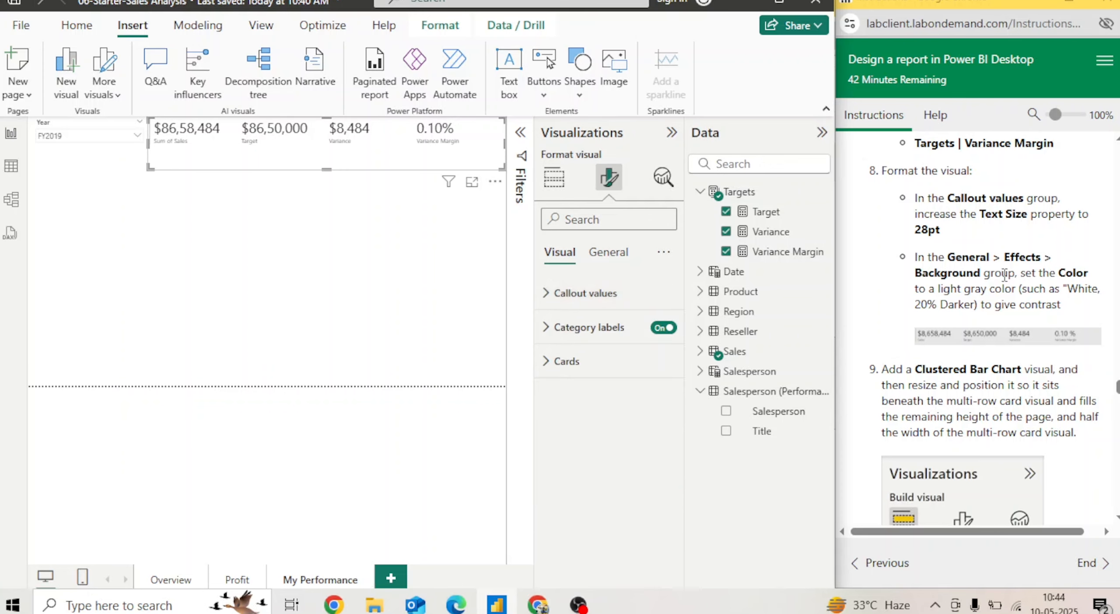
- Set the multi-row card's background effect color to the lightest gray shade of the white theme color, and deselect the card
left_click(609, 261)
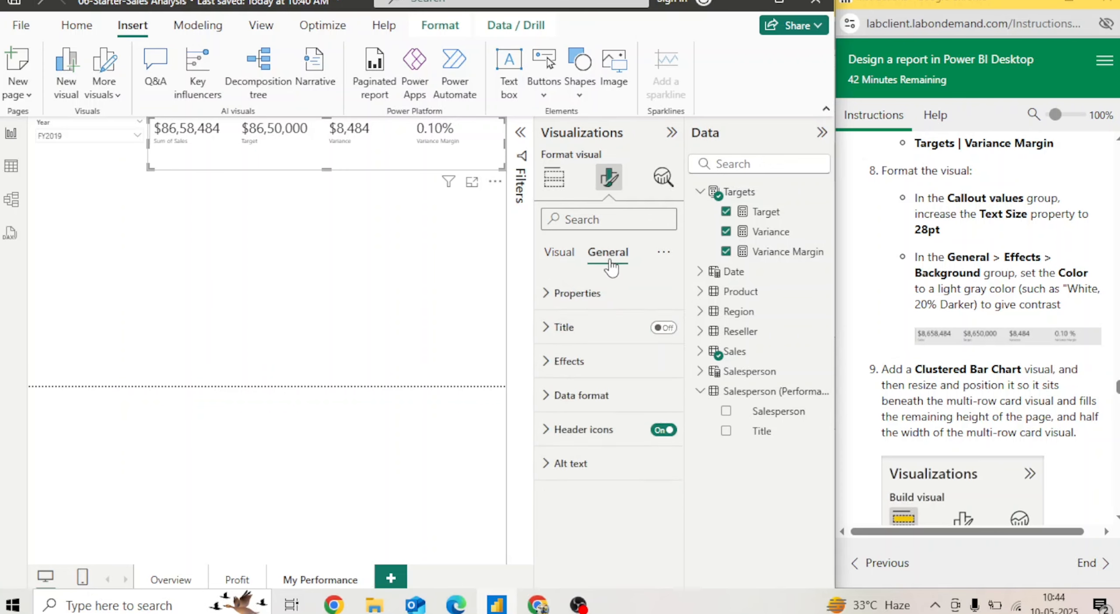
left_click(552, 361)
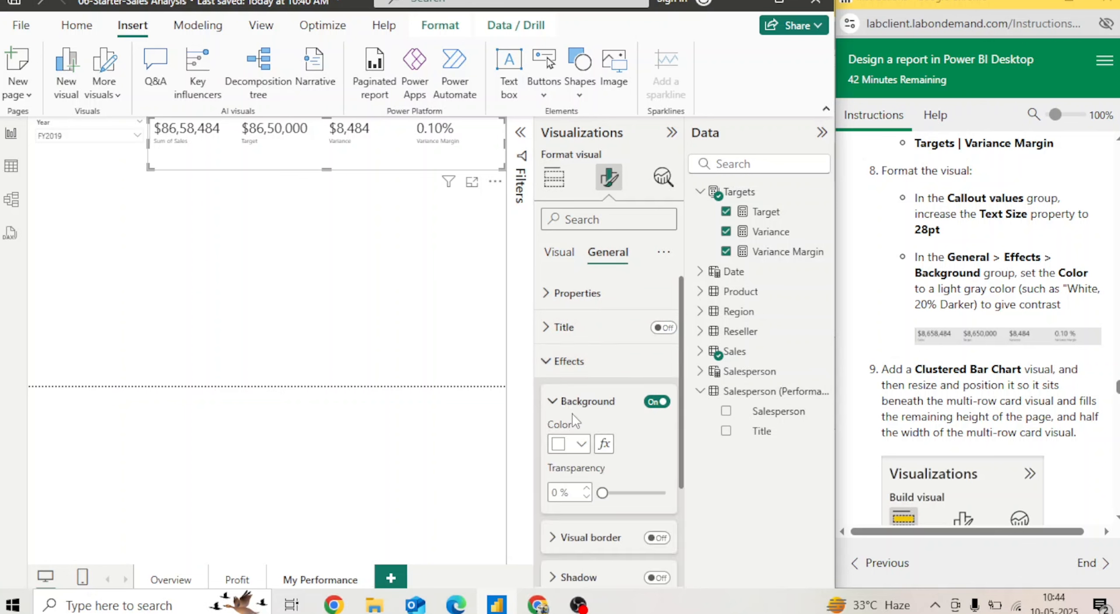
left_click(582, 444)
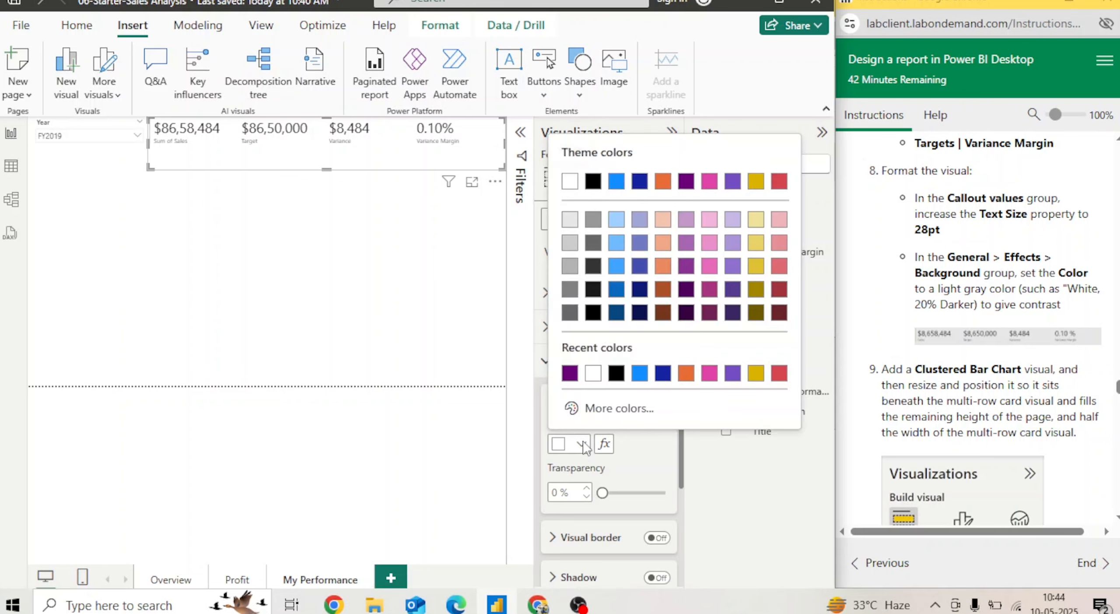
left_click(570, 266)
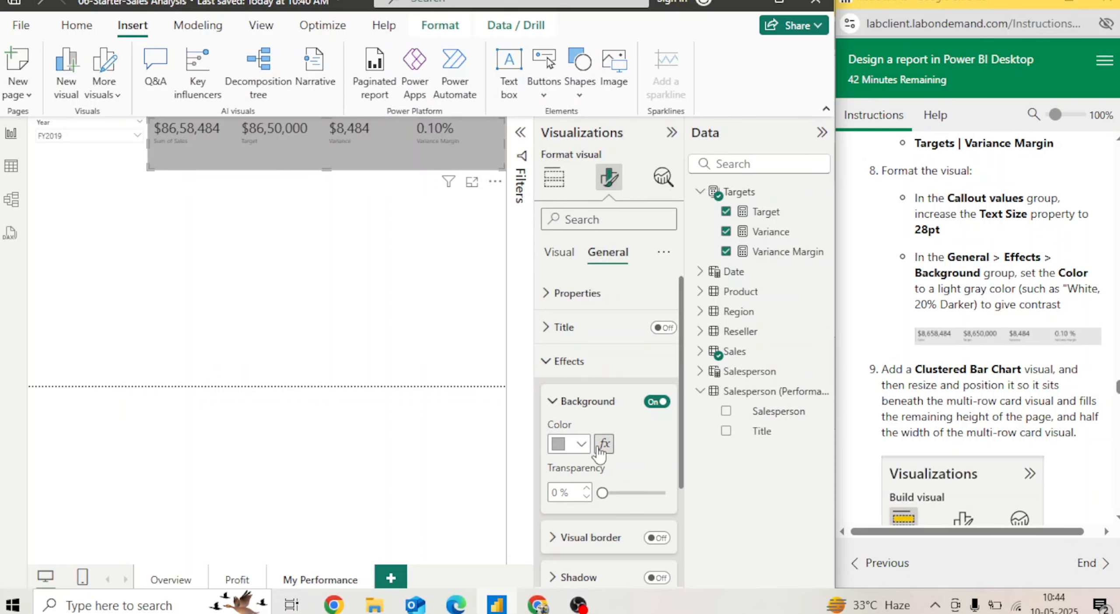
left_click(585, 446)
left_click(567, 217)
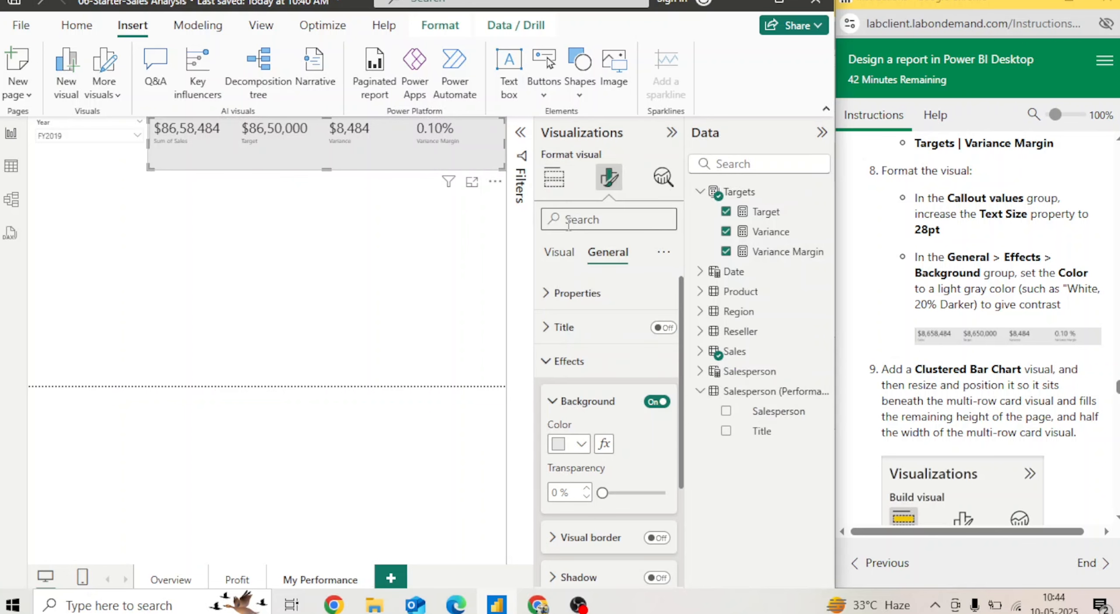
left_click(395, 215)
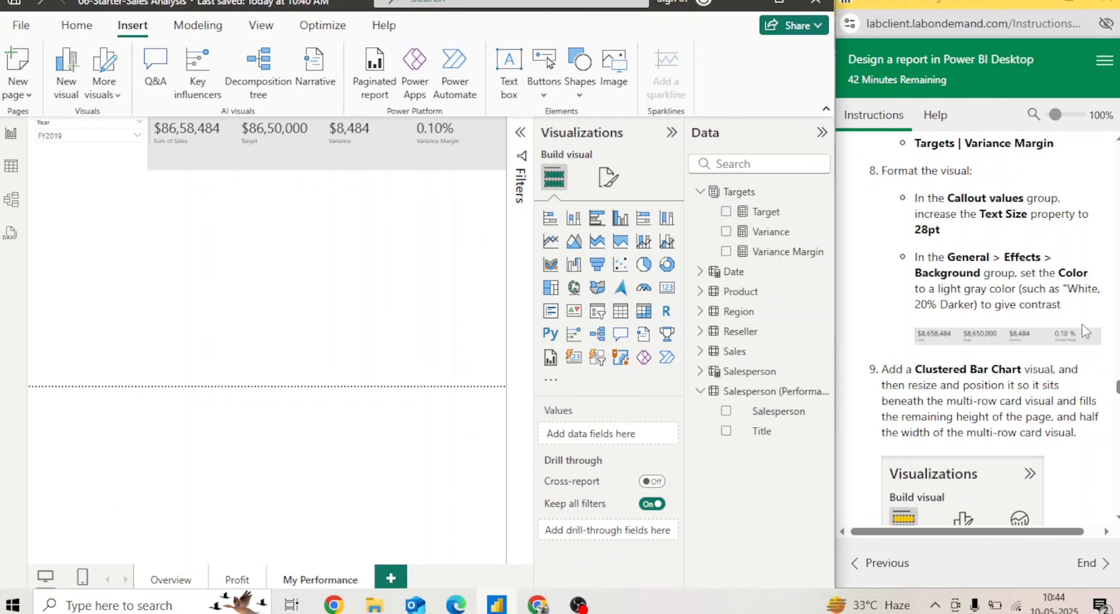
- Add a clustered bar chart beneath the multi-row card, sized to half the card's width and the remaining page height
scroll(972, 328, "down", 2)
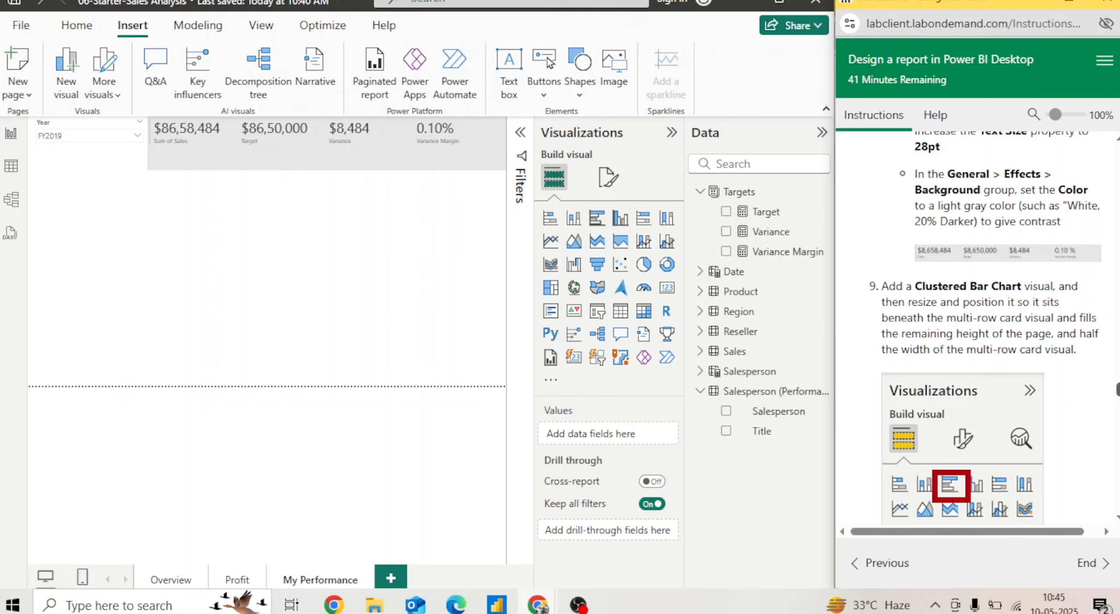
scroll(976, 328, "down", 8)
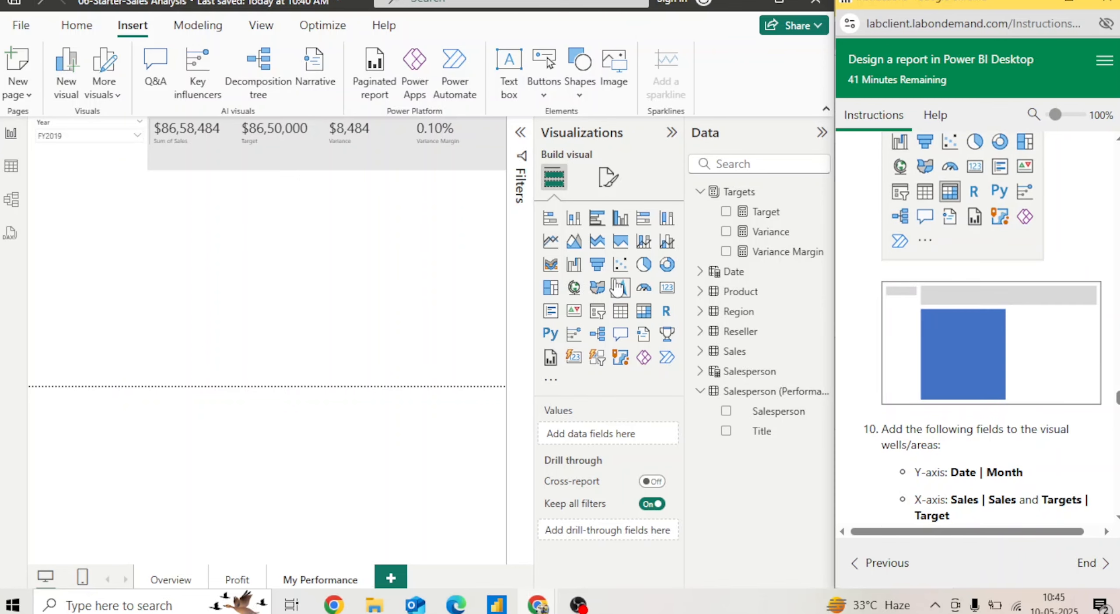
scroll(1117, 398, "up", 7)
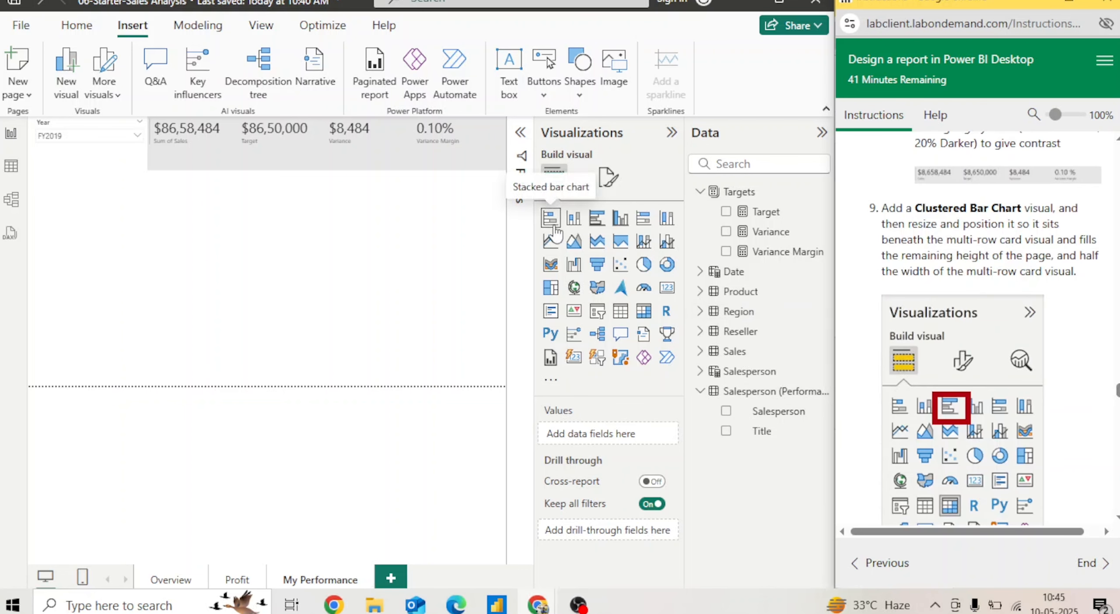
left_click(597, 218)
left_click_drag(86, 248, 194, 221)
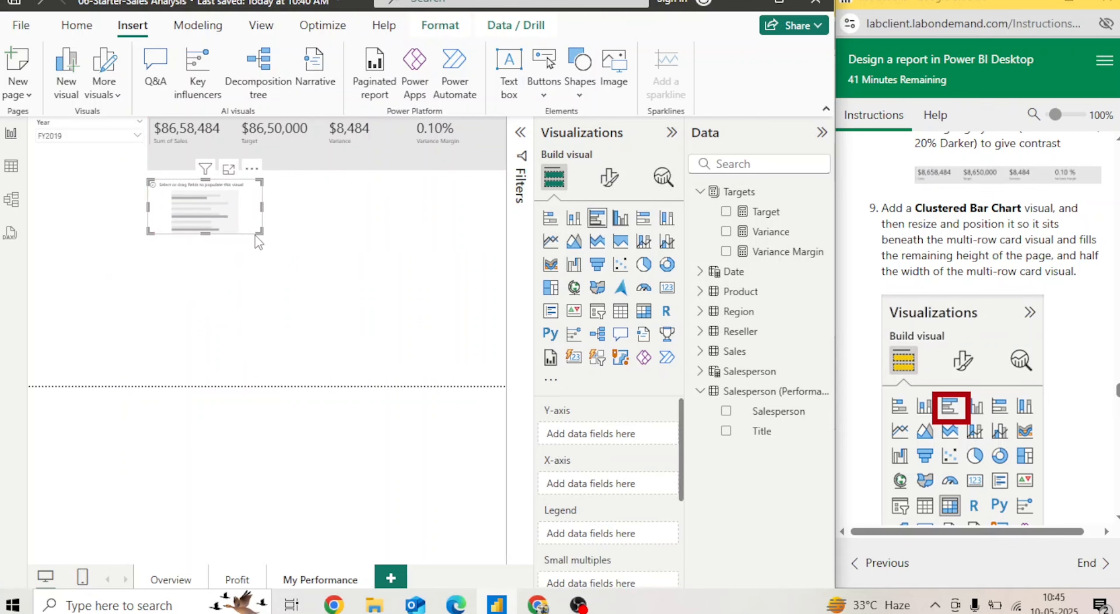
left_click_drag(262, 235, 326, 401)
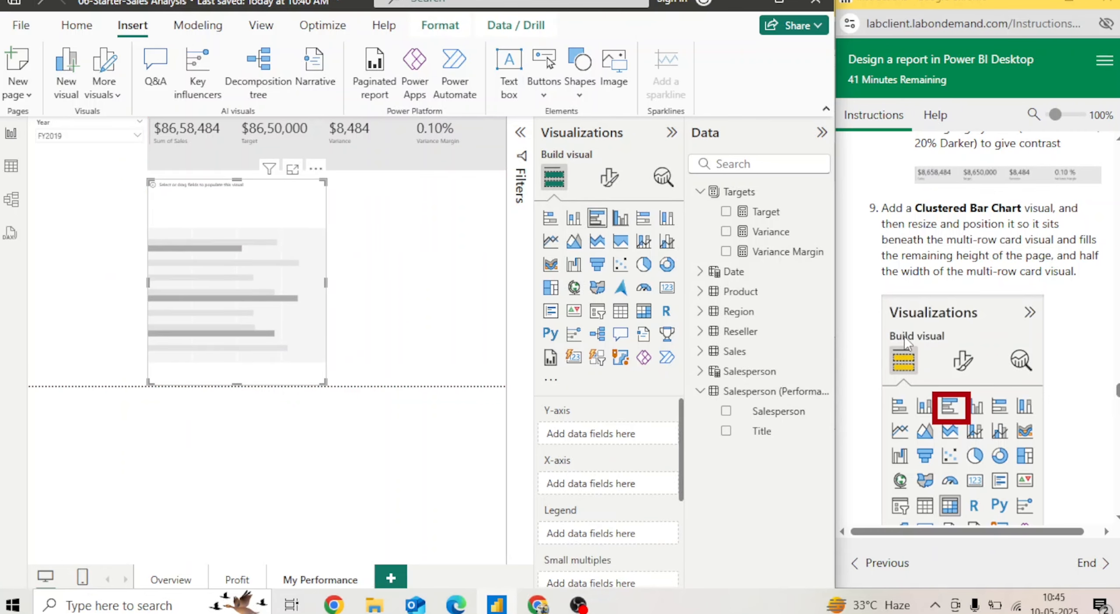
- Assign the Month field from the Date table to the bar chart's Y-axis and collapse the table
scroll(970, 328, "down", 5)
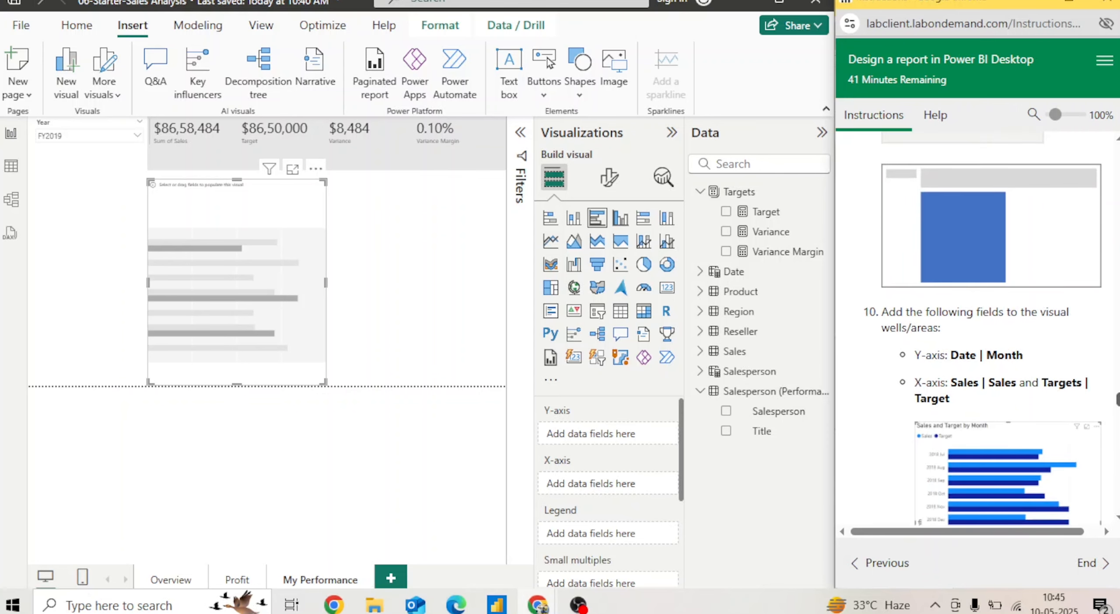
scroll(970, 328, "down", 2)
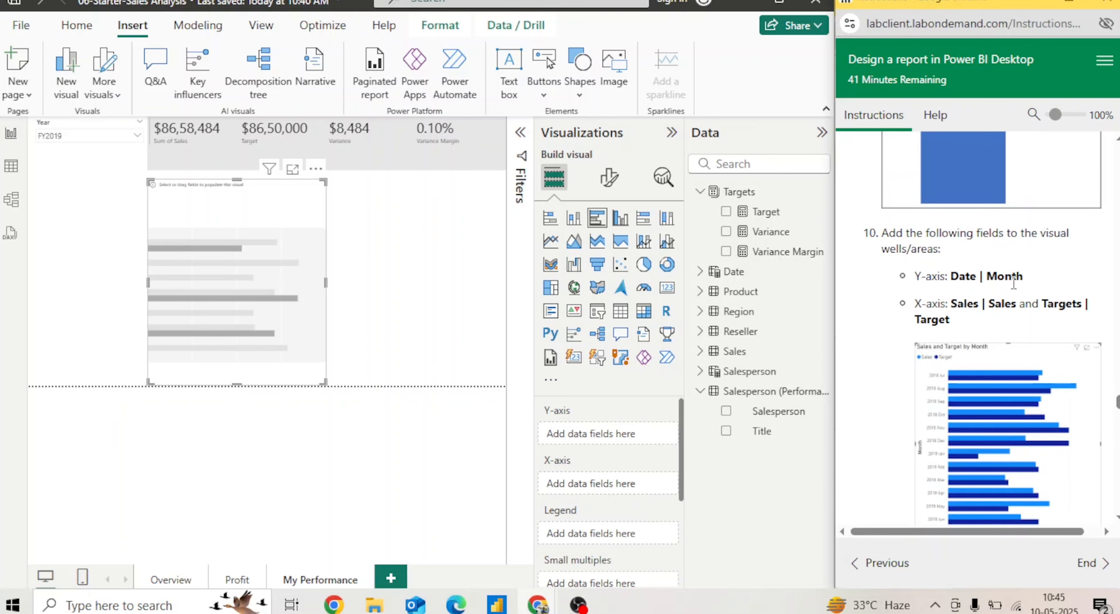
left_click(706, 275)
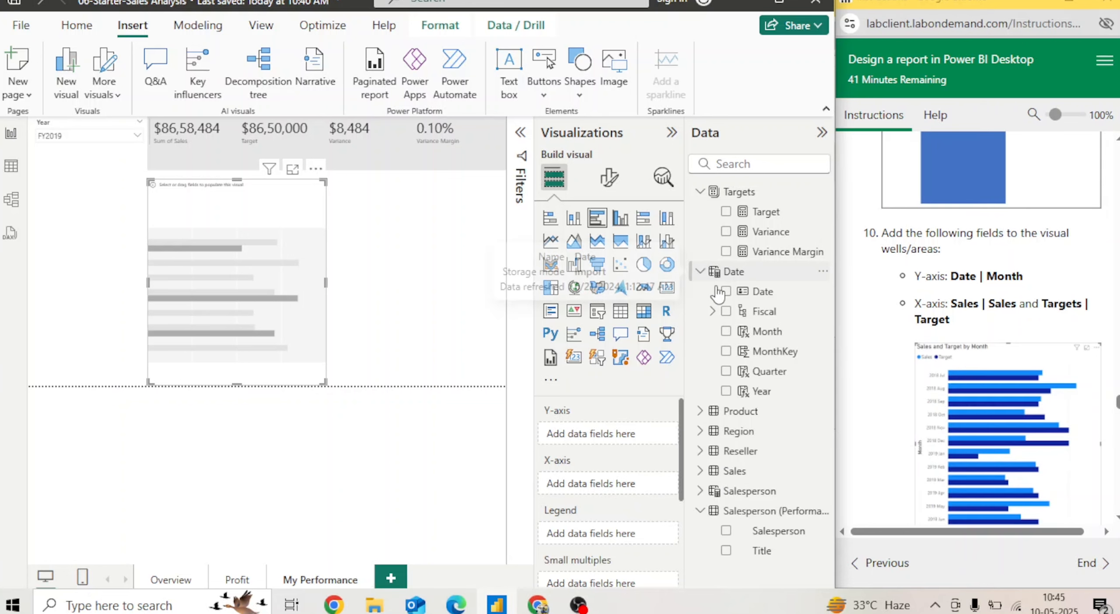
left_click_drag(751, 332, 608, 433)
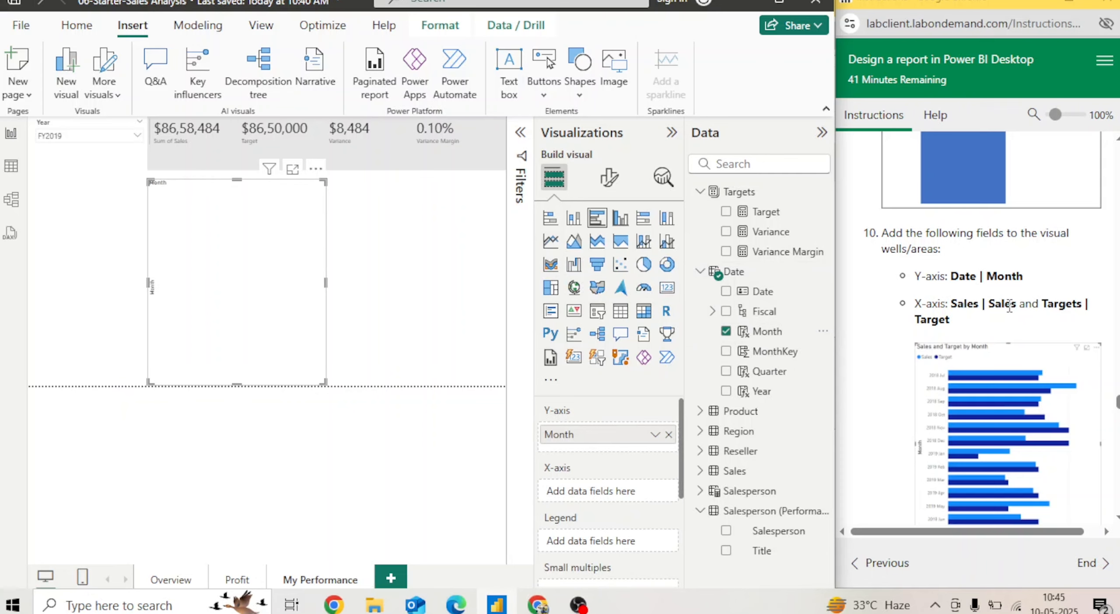
left_click(702, 272)
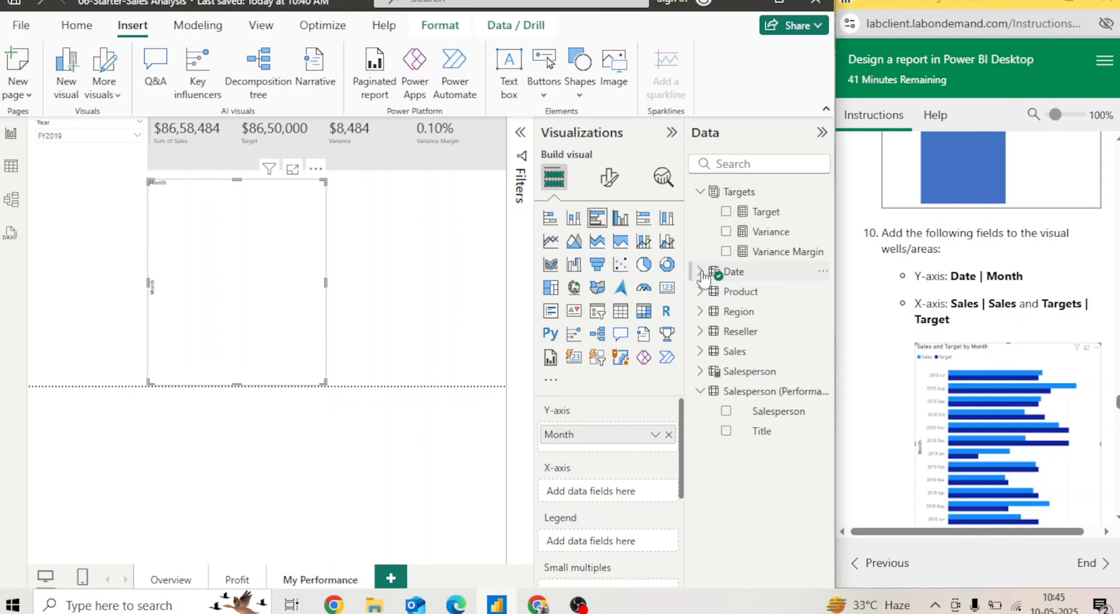
- Add Sales from the Sales table and Target from the Targets table to the bar chart's X-axis
left_click(700, 352)
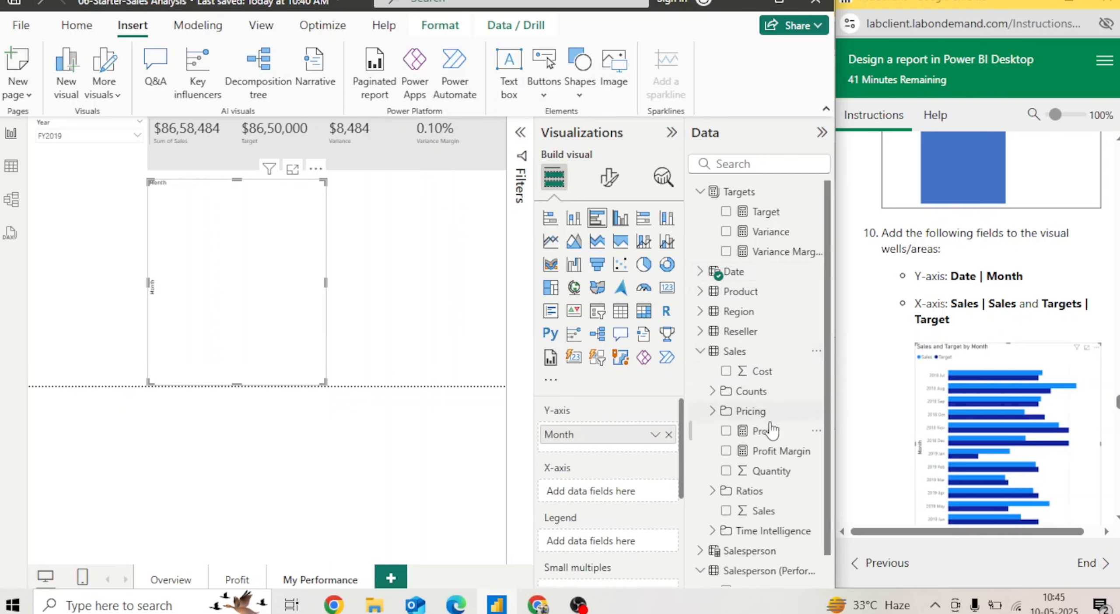
left_click_drag(764, 511, 645, 504)
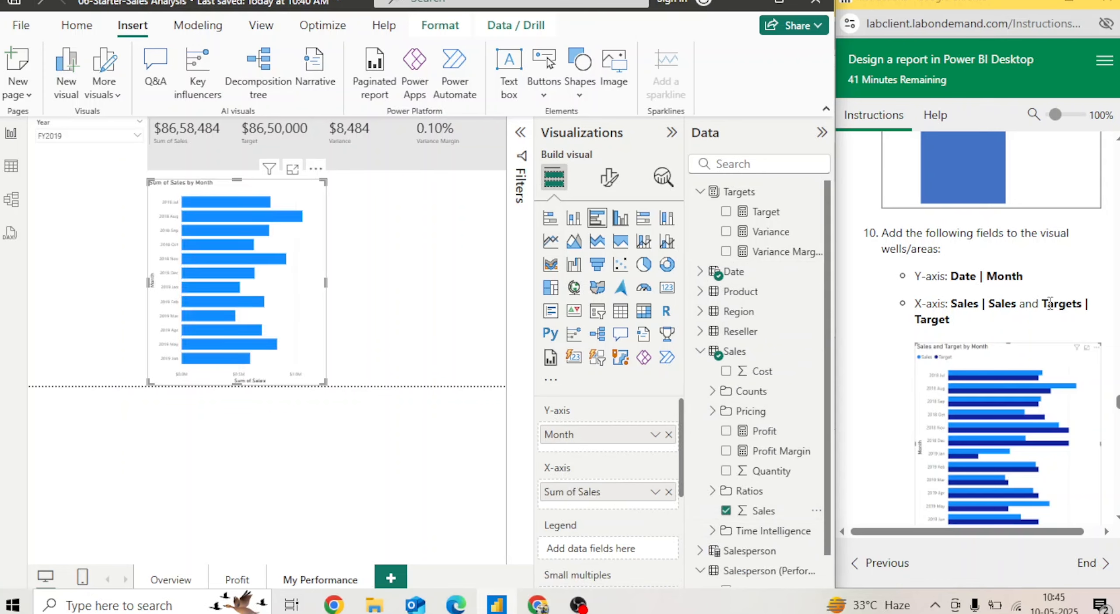
left_click(700, 351)
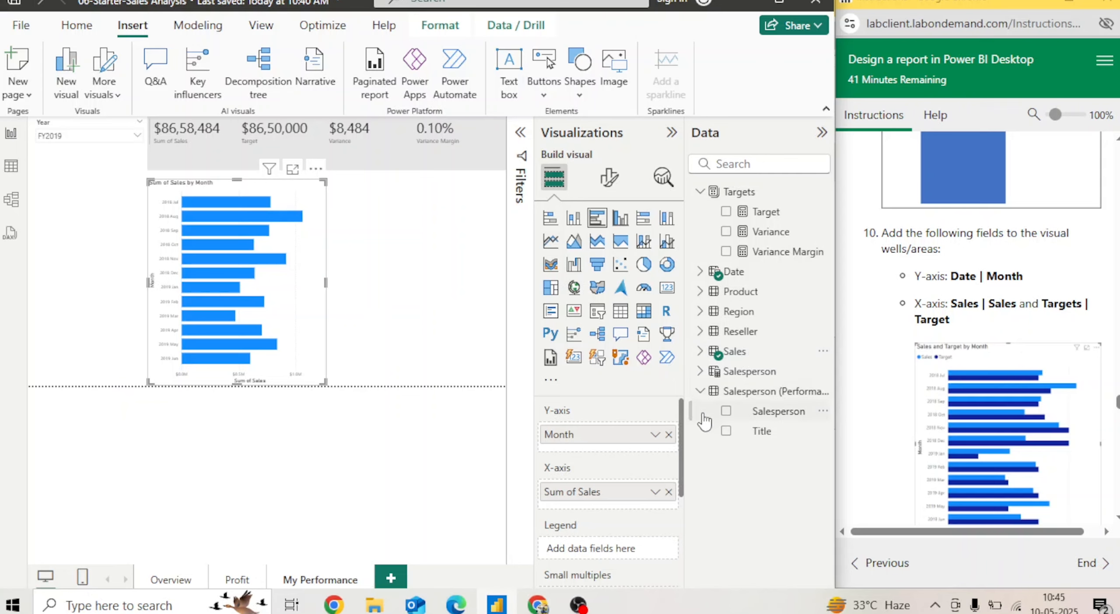
left_click_drag(762, 213, 607, 508)
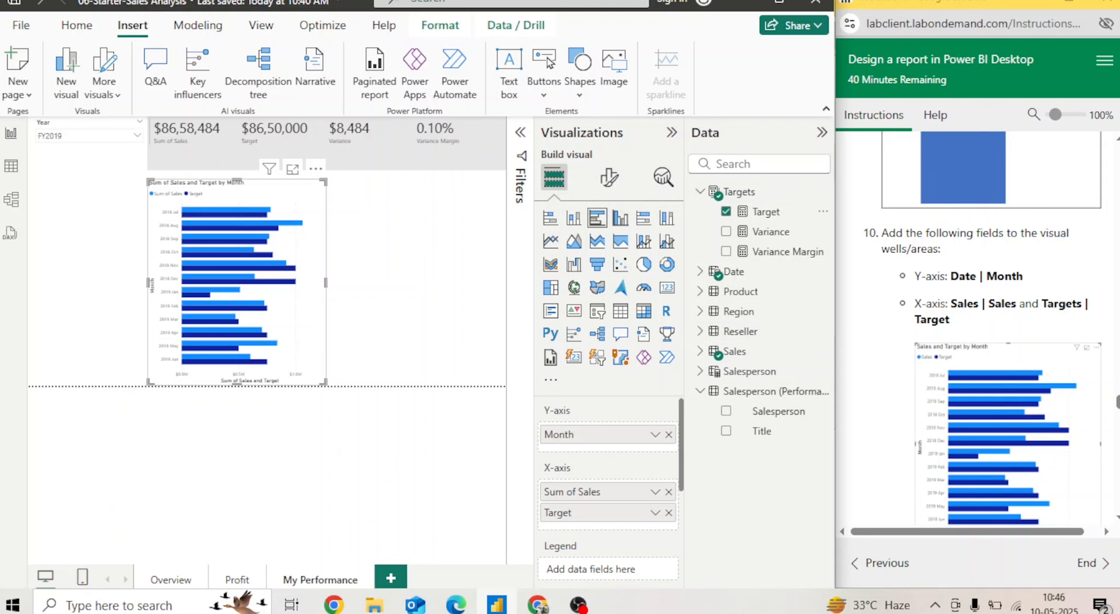
- Duplicate the Sales and Target by Month bar chart and place the copy directly to the right of the original
scroll(1117, 522, "down", 7)
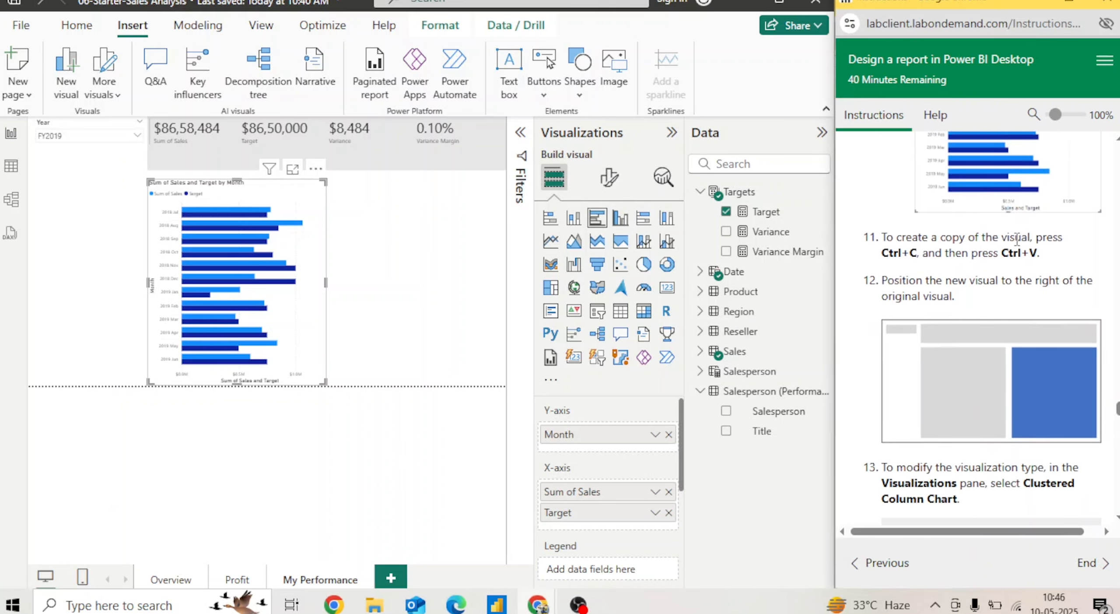
left_click(313, 324)
key("ctrl+c")
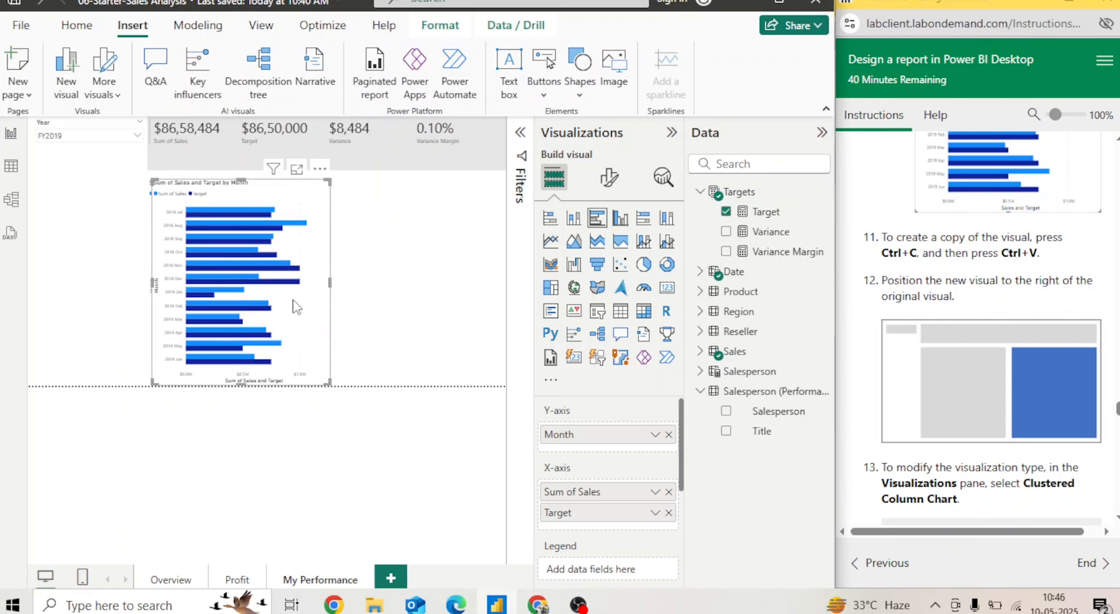
key("ctrl+v")
left_click_drag(315, 298, 440, 294)
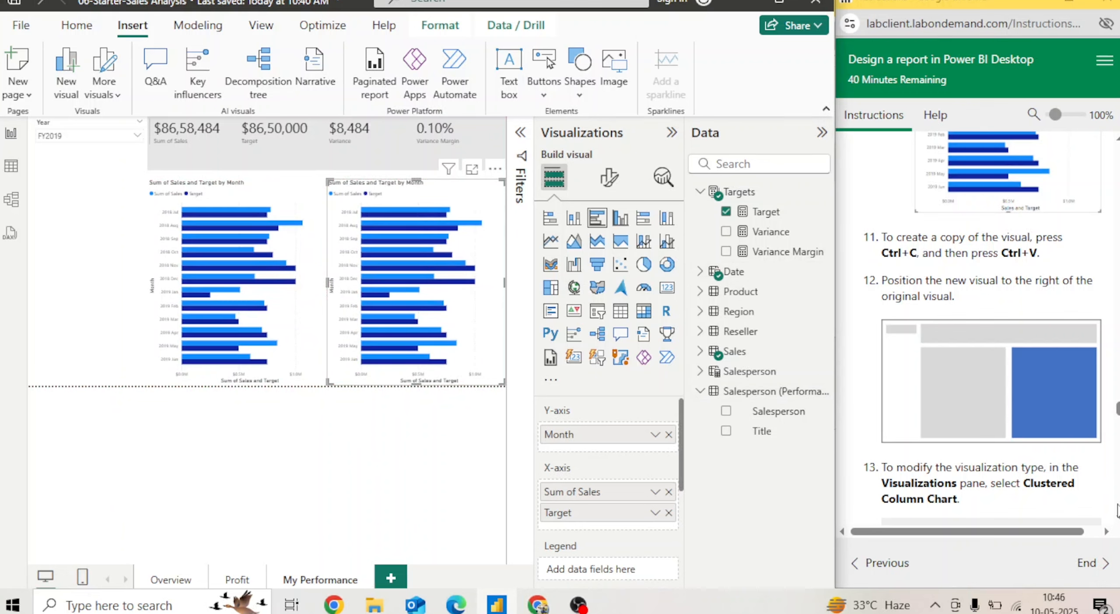
- Change the copied chart on the right to a clustered column chart
scroll(1117, 520, "down", 5)
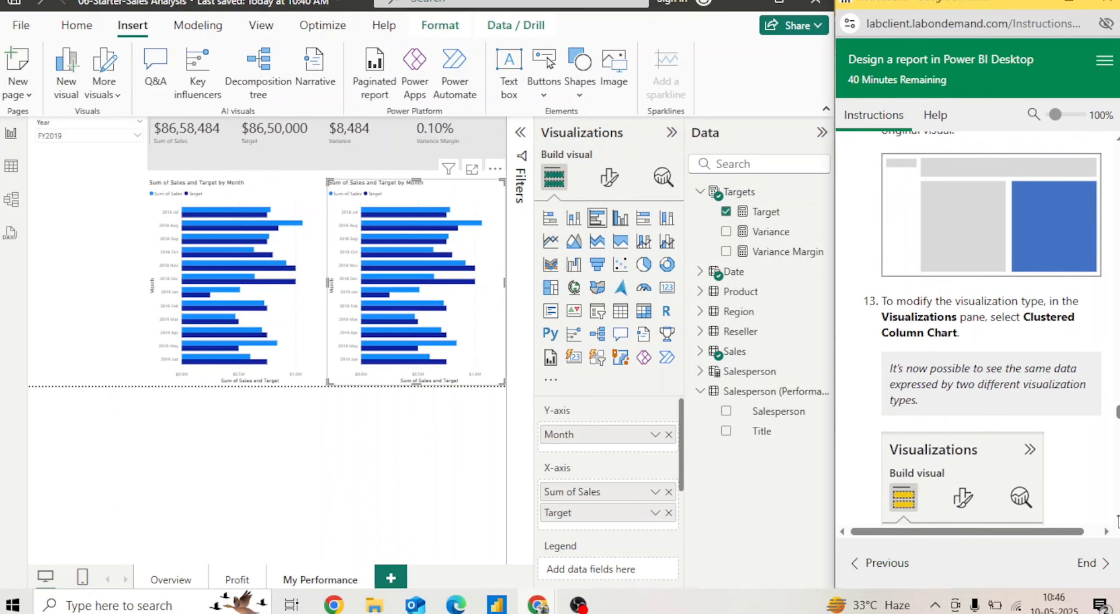
left_click(1119, 520)
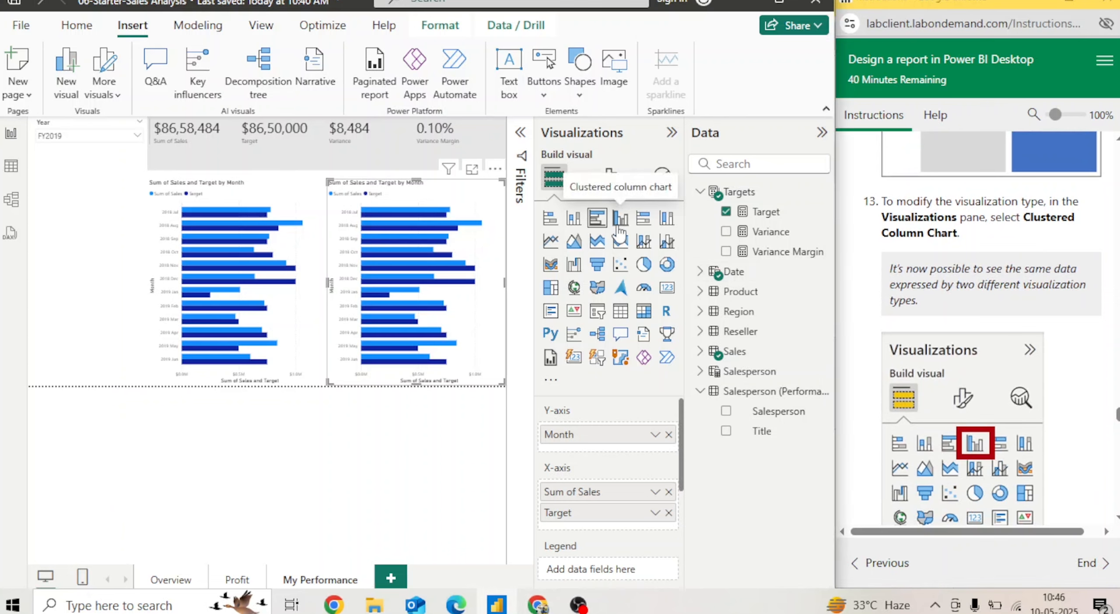
left_click(619, 223)
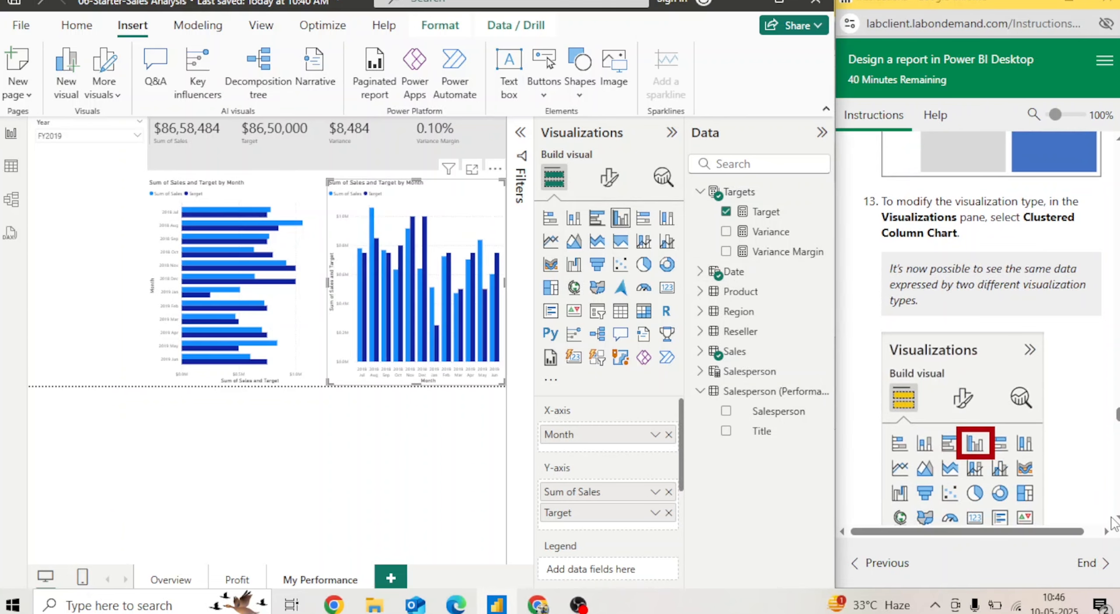
- Review the remaining lab instructions and compare the My Performance page with the reference picture of the finished design
scroll(1119, 520, "down", 7)
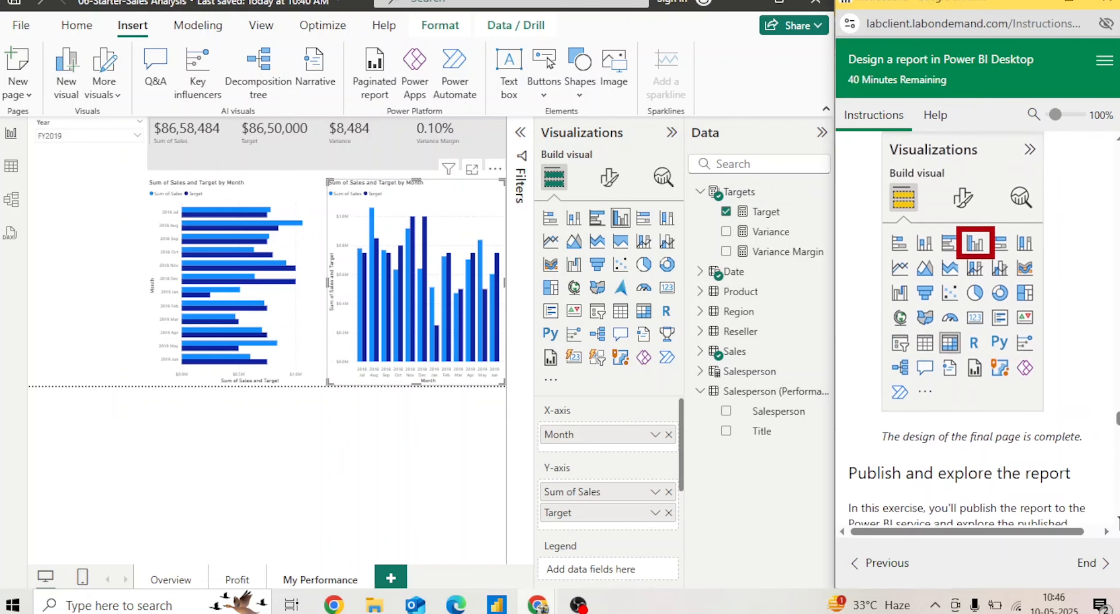
scroll(1118, 520, "down", 1)
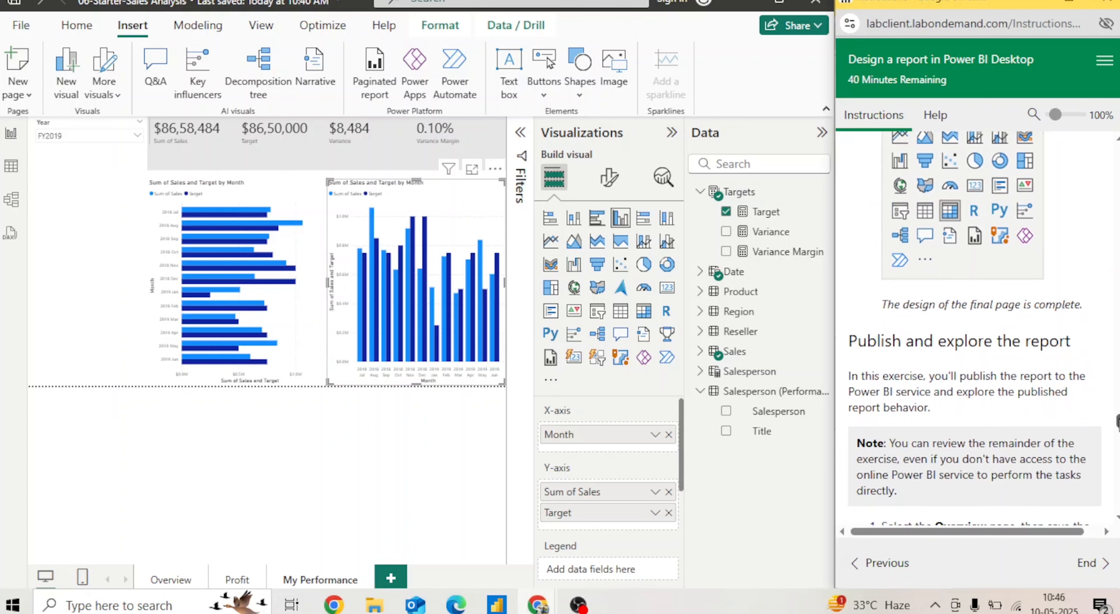
scroll(1118, 423, "down", 2)
scroll(1118, 422, "up", 7)
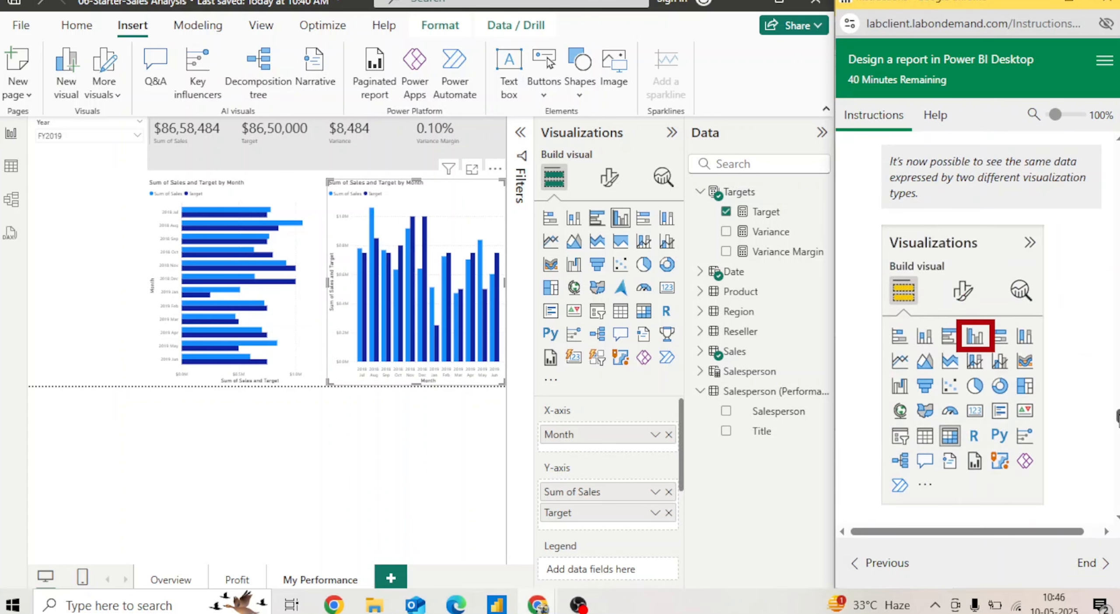
scroll(1117, 418, "up", 20)
scroll(986, 327, "down", 10)
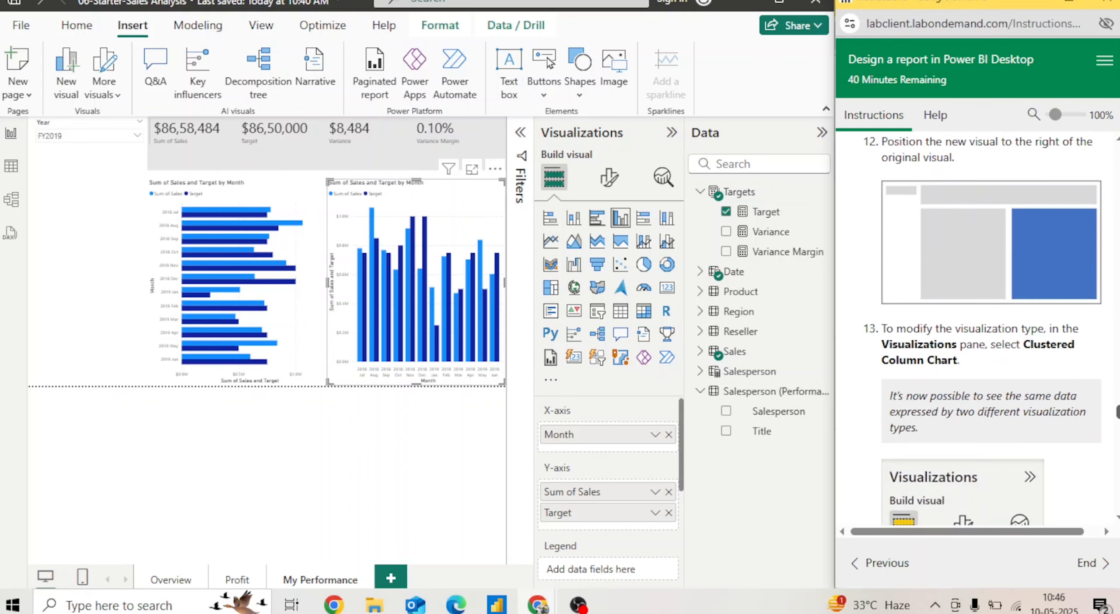
scroll(1102, 292, "down", 15)
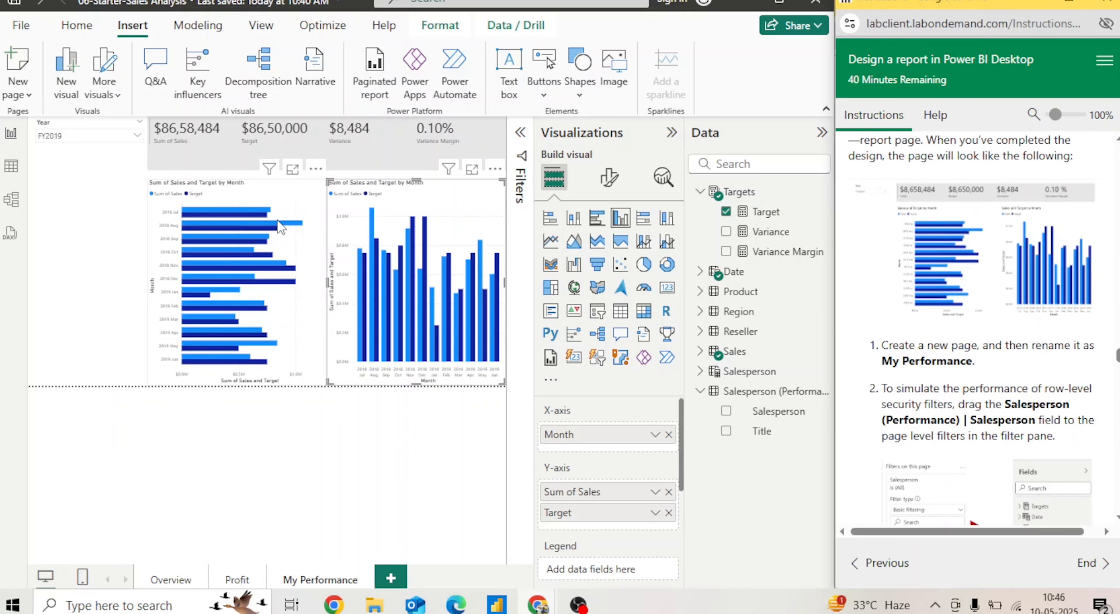
- Save the sales analysis report with the completed My Performance page
left_click(27, 29)
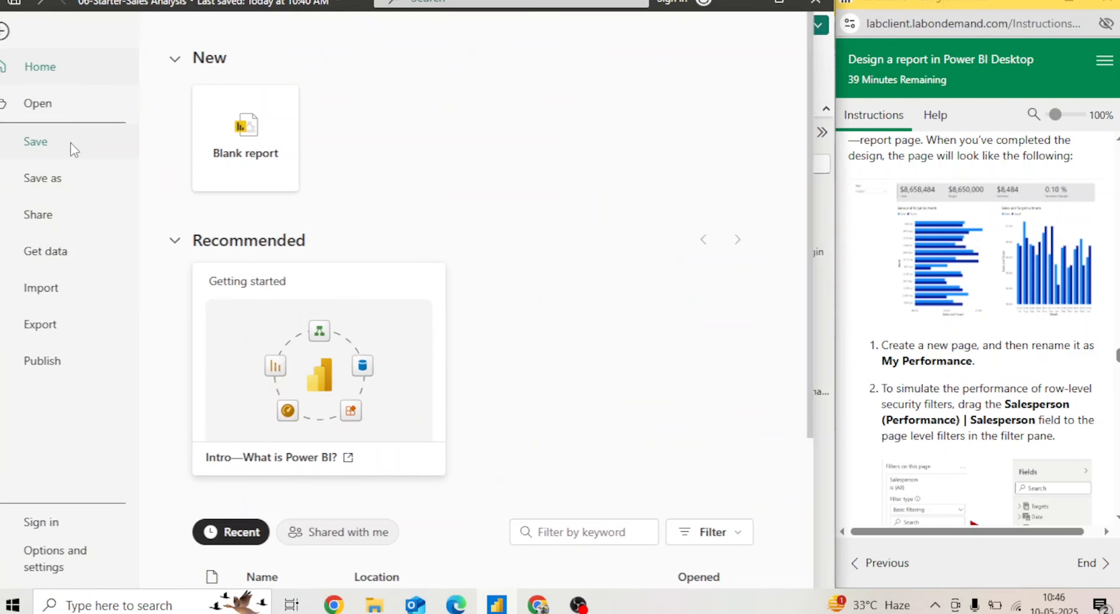
left_click(70, 142)
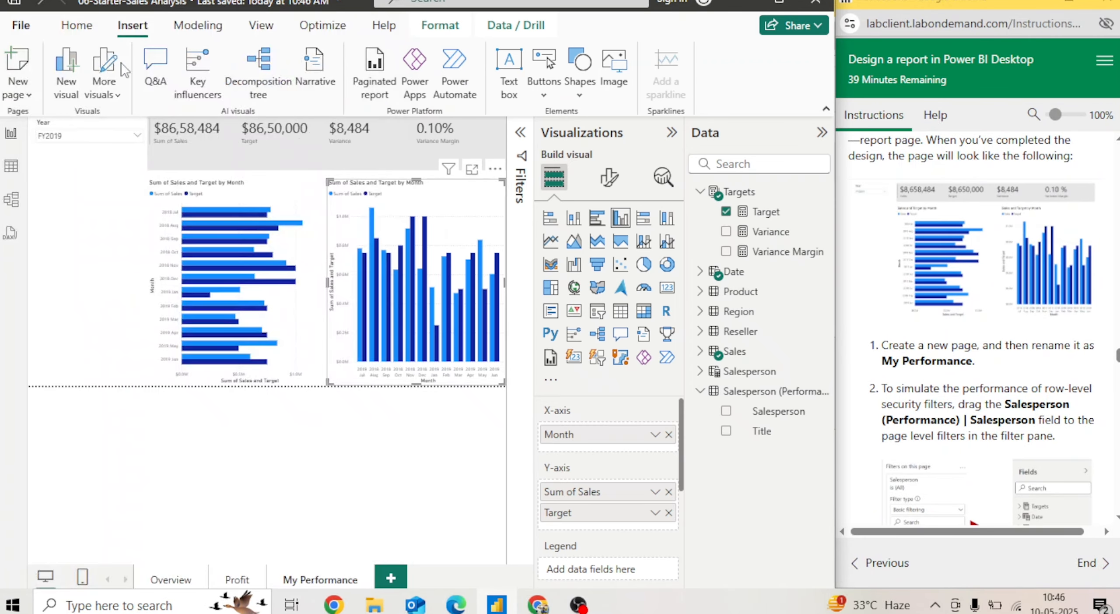
left_click(76, 25)
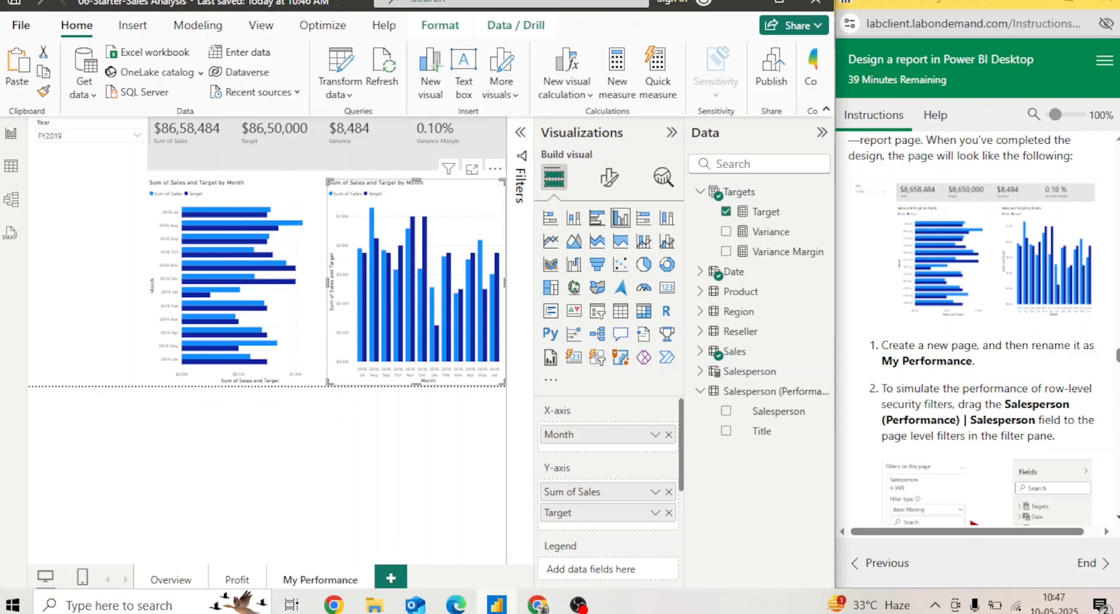
scroll(971, 328, "down", 6)
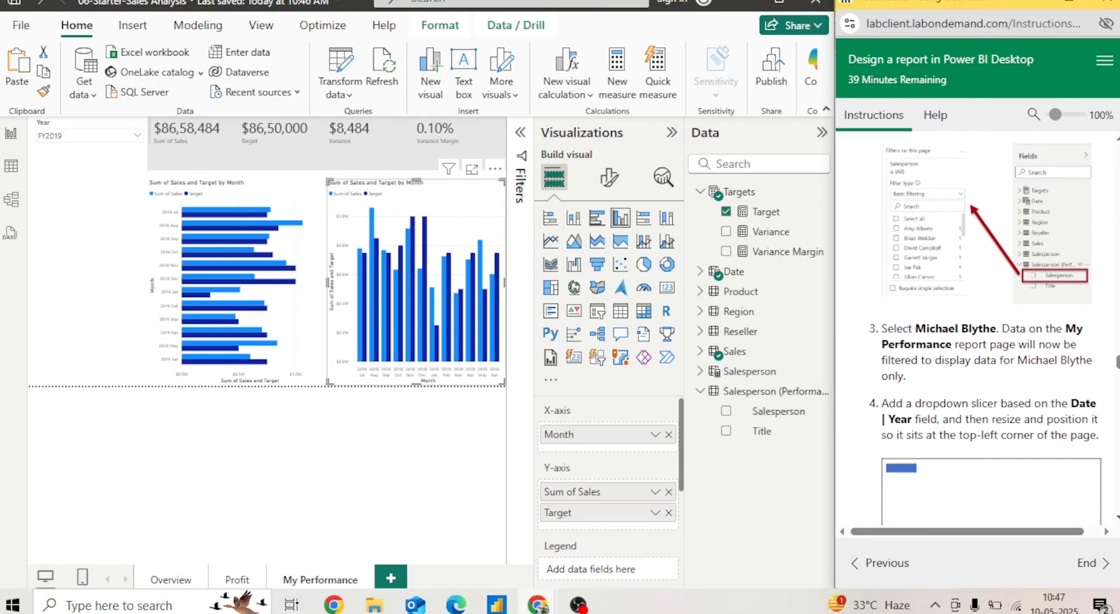
- Review the lab instructions for building the My Performance page, from the Year slicer through to the clustered column chart
scroll(971, 329, "down", 3)
scroll(972, 328, "down", 10)
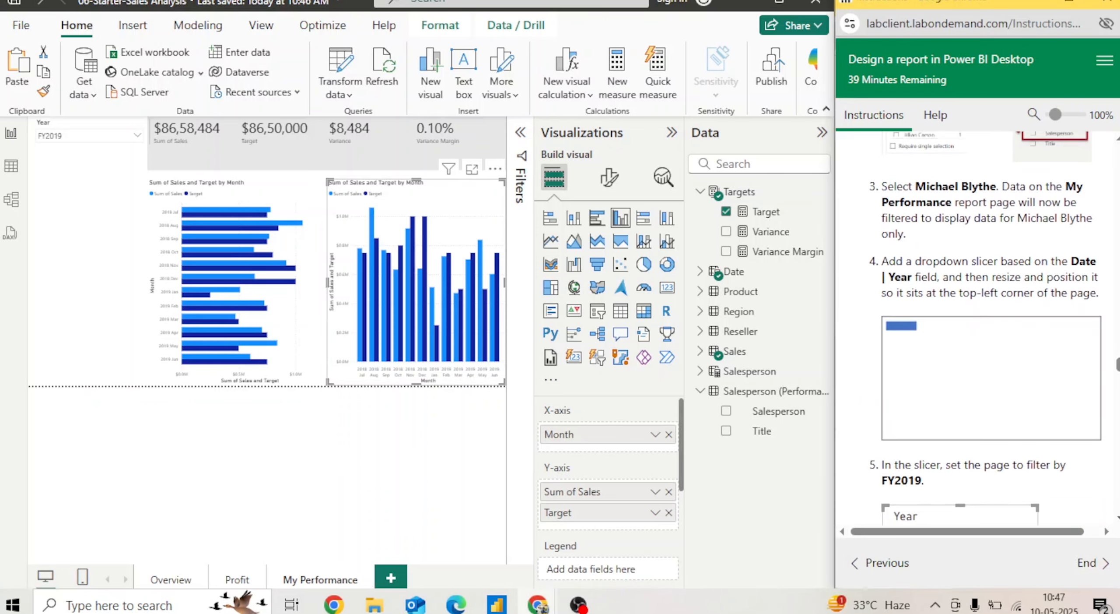
scroll(972, 328, "down", 10)
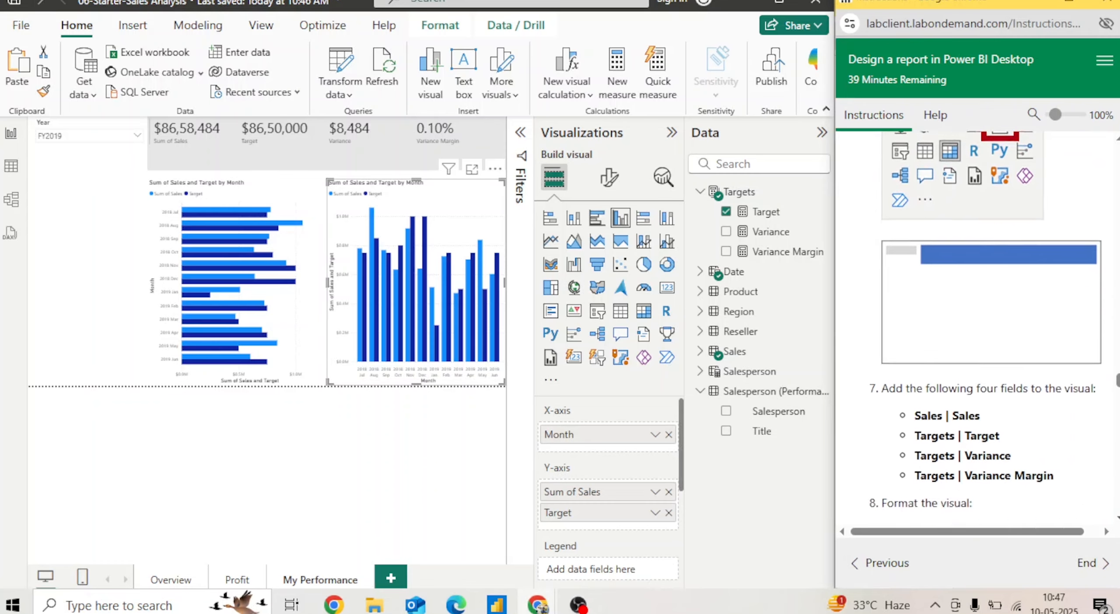
scroll(972, 328, "down", 10)
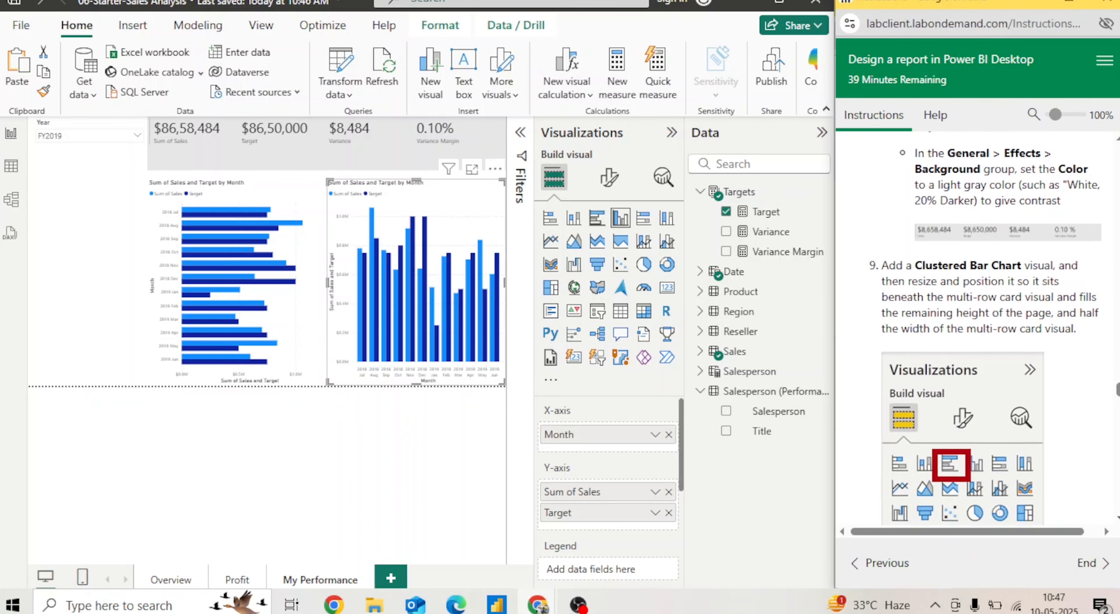
scroll(1116, 440, "down", 5)
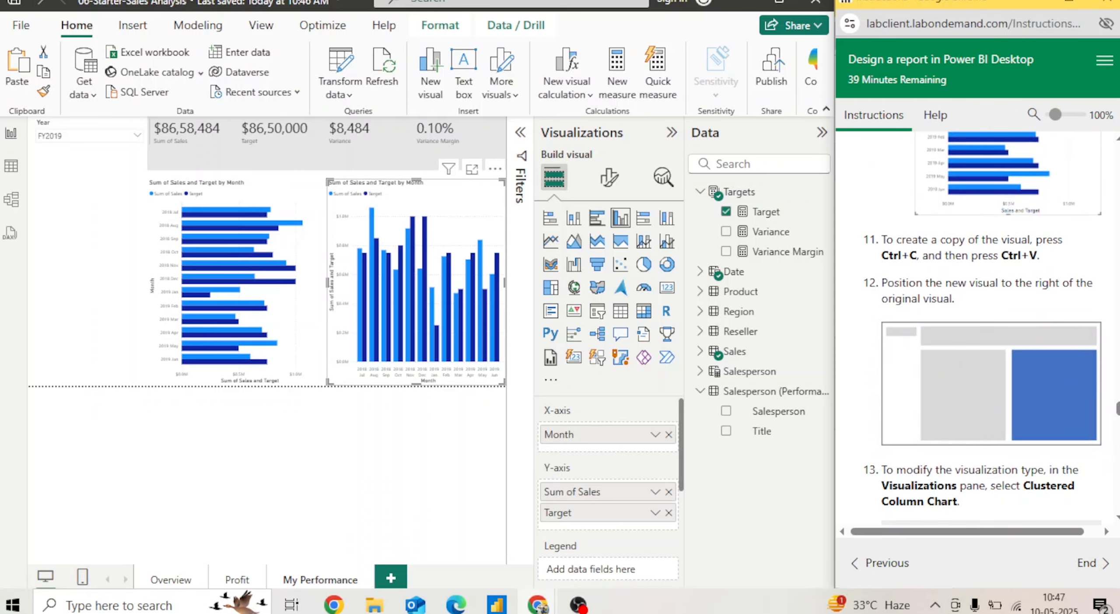
scroll(971, 329, "up", 9)
scroll(971, 328, "down", 12)
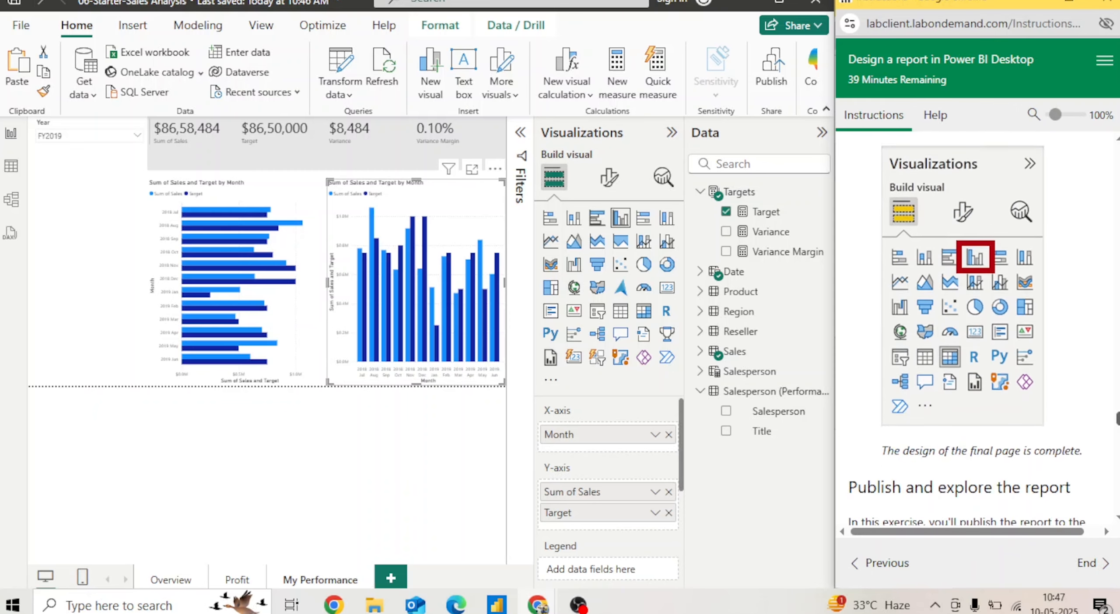
- Try to publish the report to the Power BI service, and dismiss the sign-in request
scroll(972, 328, "down", 6)
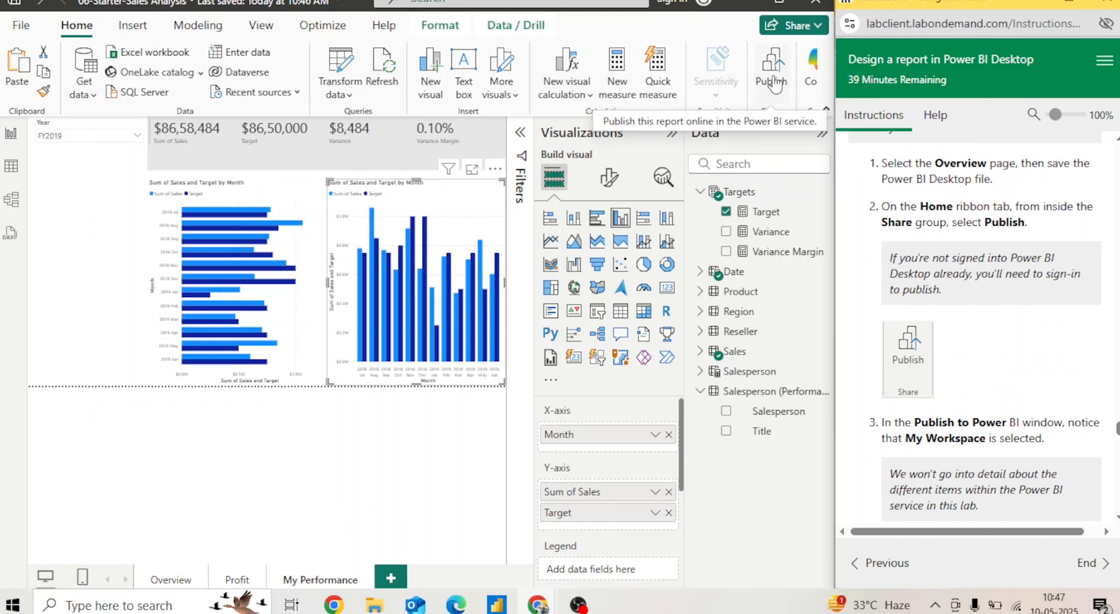
left_click(774, 83)
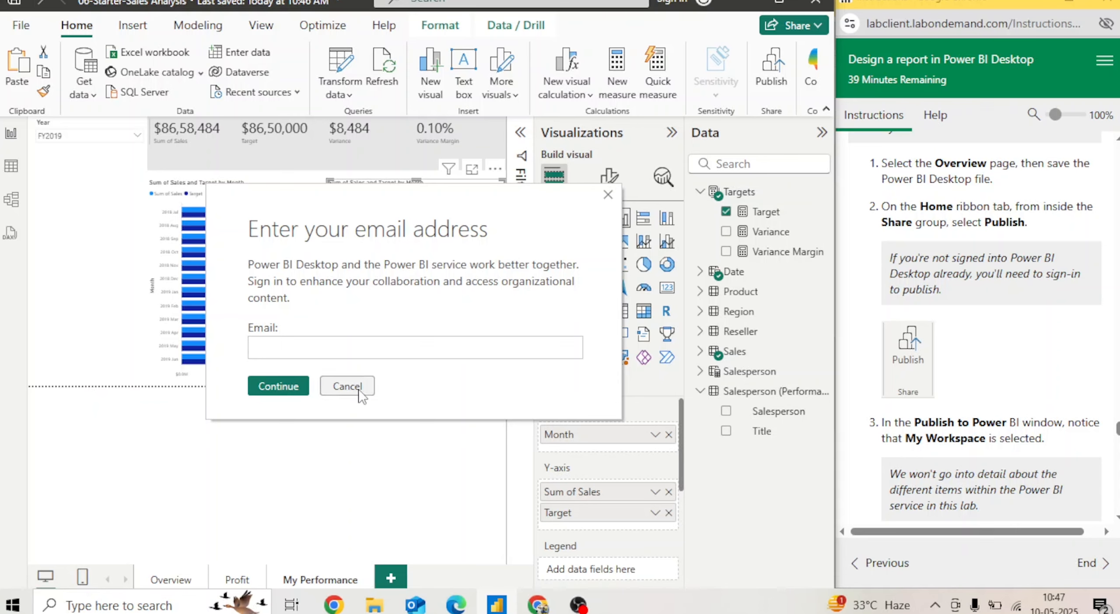
left_click(348, 386)
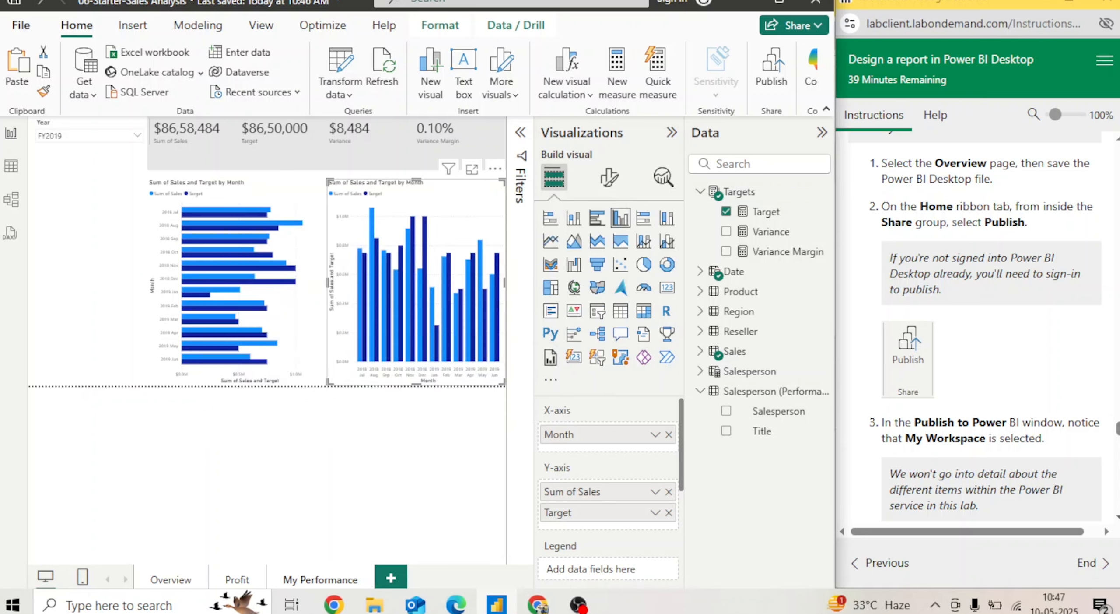
- Read the remaining instructions on publishing and exploring the report, through to the end of the lab
scroll(975, 328, "down", 3)
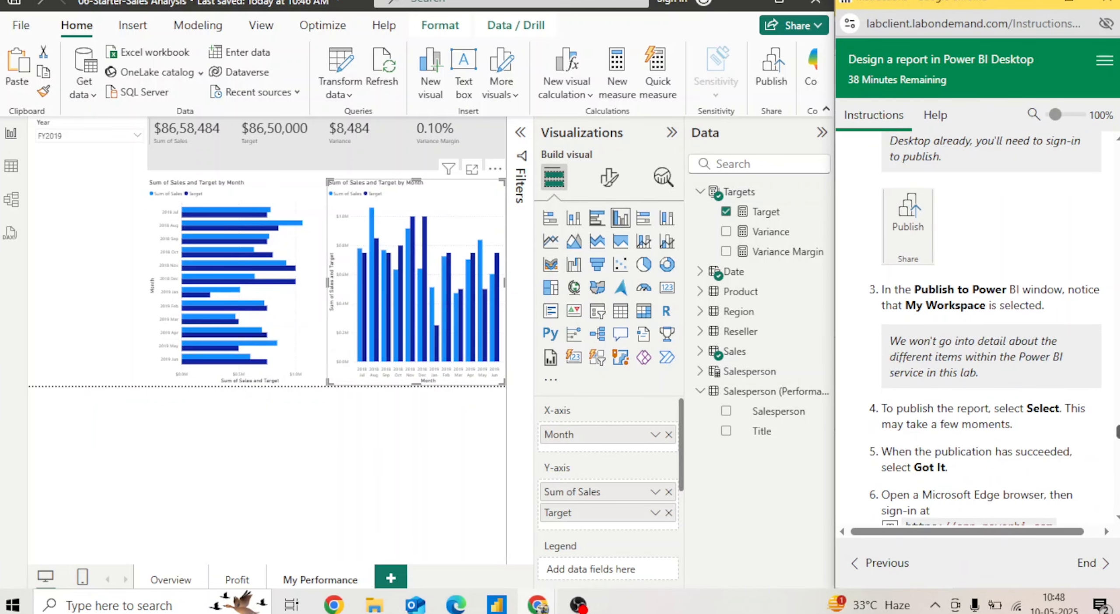
scroll(975, 328, "up", 5)
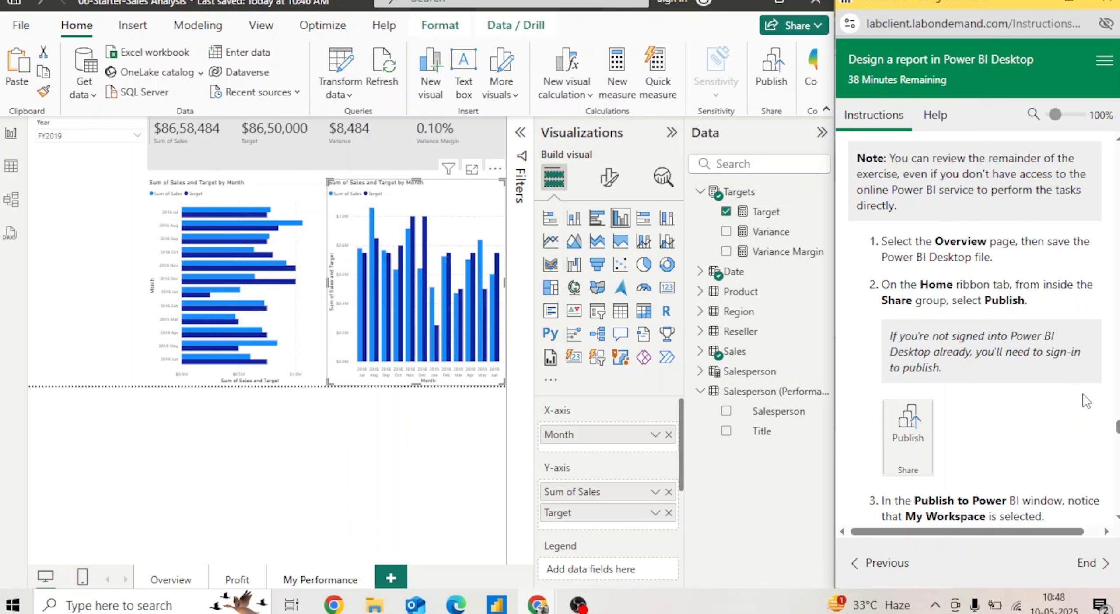
left_click_drag(1117, 431, 1117, 443)
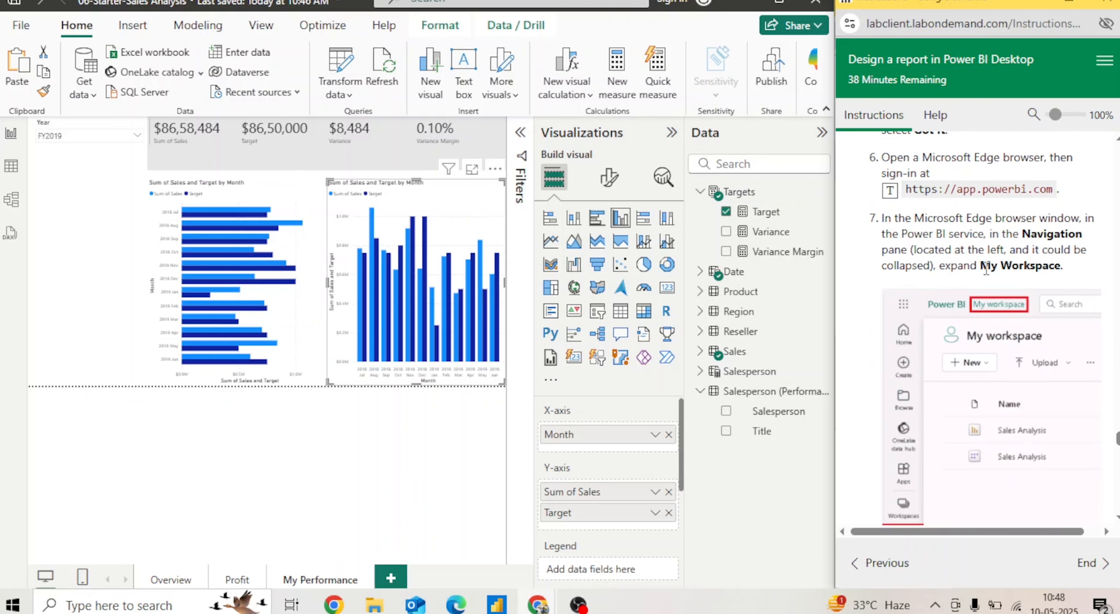
left_click_drag(1117, 442, 1117, 448)
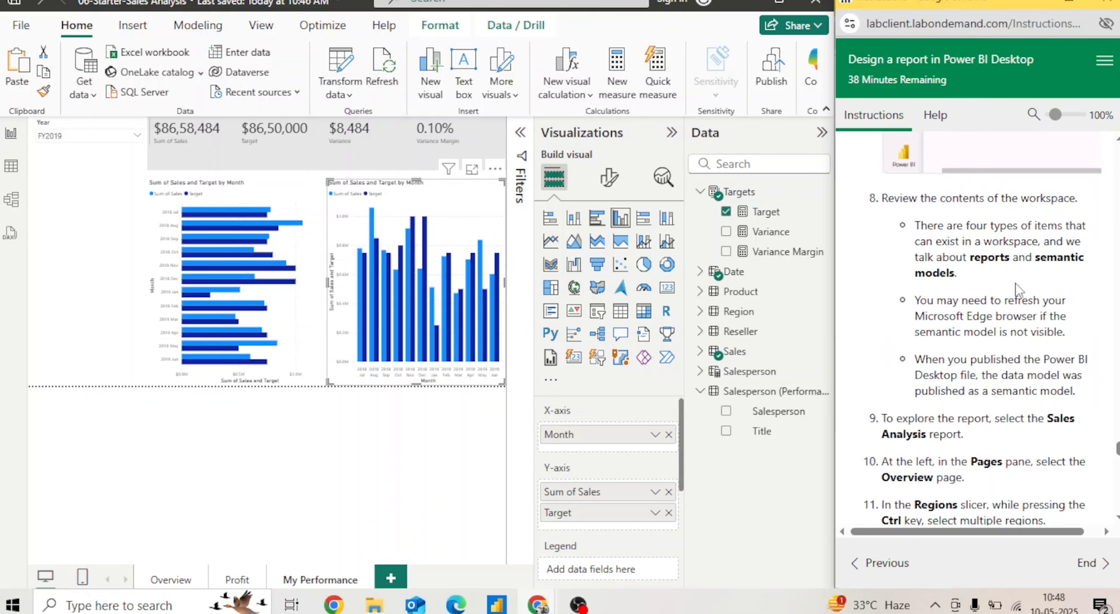
left_click_drag(1117, 446, 1118, 455)
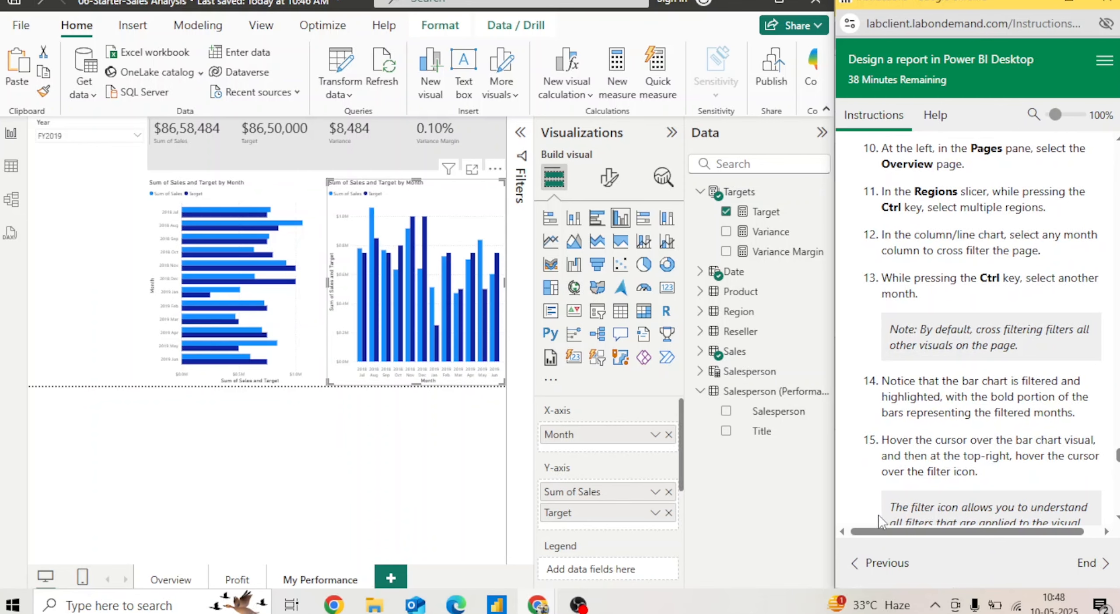
left_click_drag(1117, 456, 1117, 502)
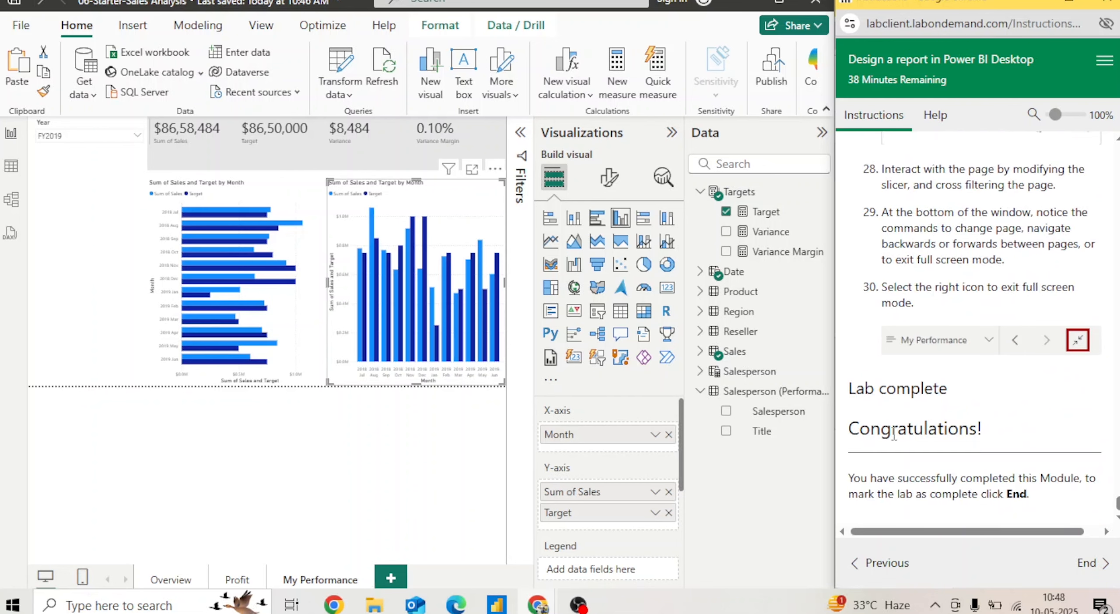
- Go back through the lab instructions from the publishing section to the multi-row card section and recheck the My Performance tasks
left_click_drag(1117, 503, 1119, 423)
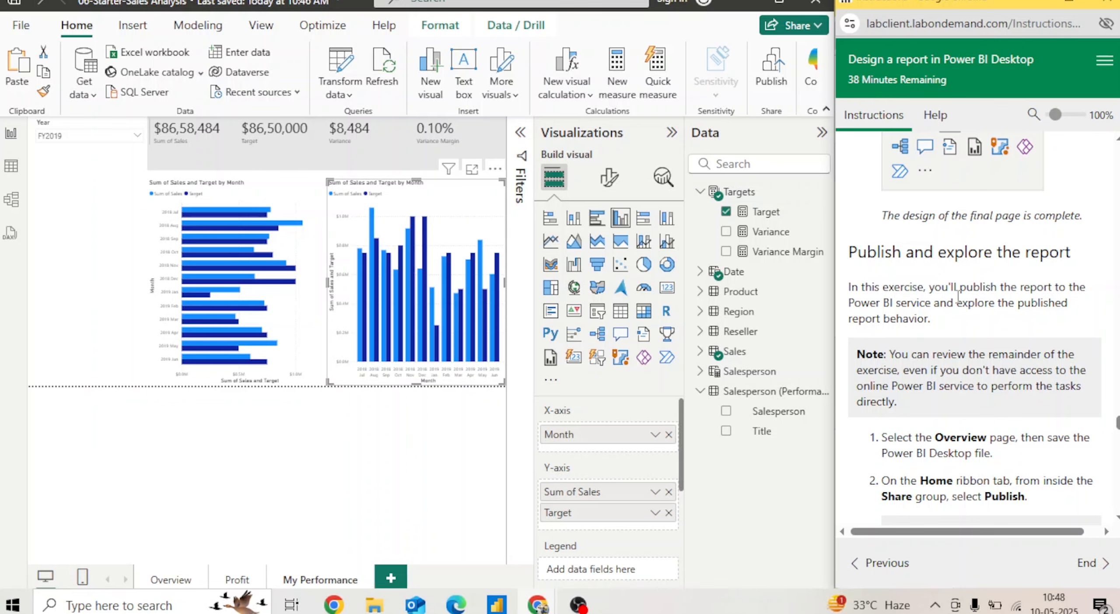
scroll(971, 324, "up", 2)
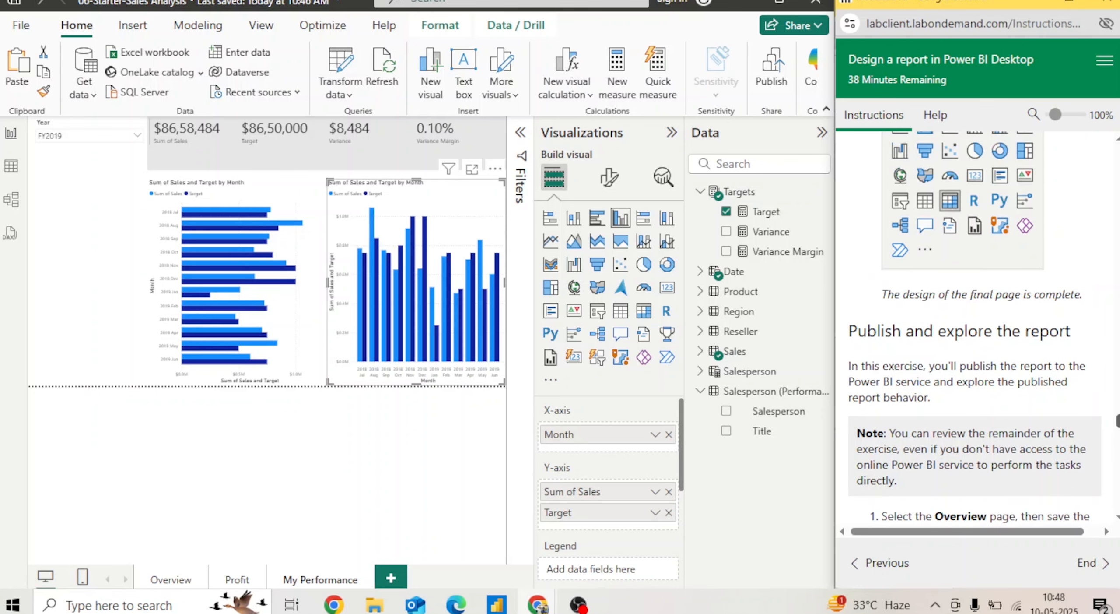
scroll(972, 324, "up", 6)
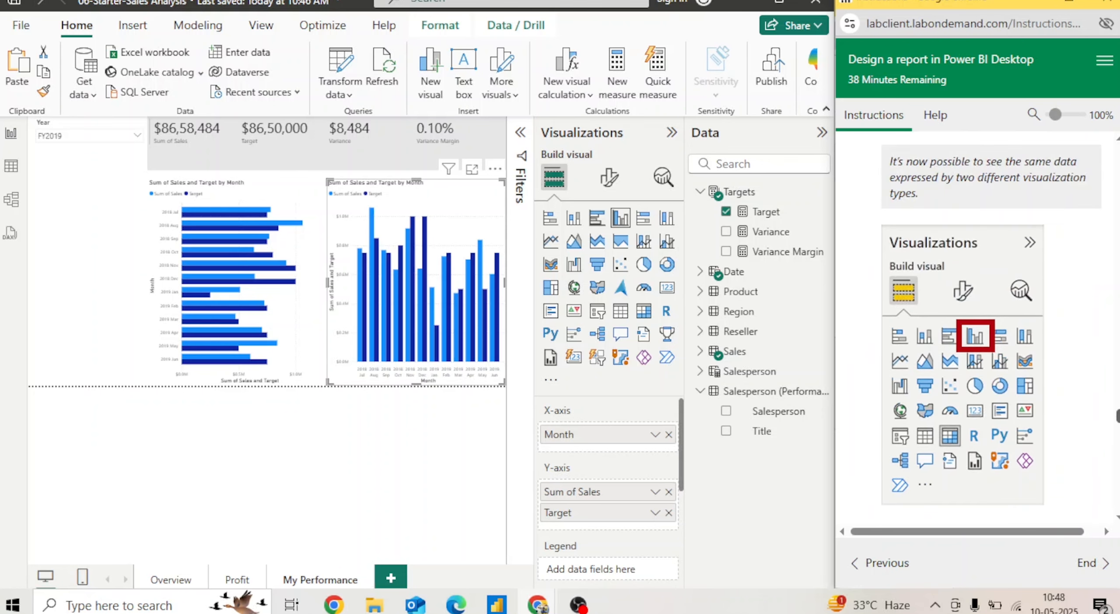
scroll(971, 324, "down", 2)
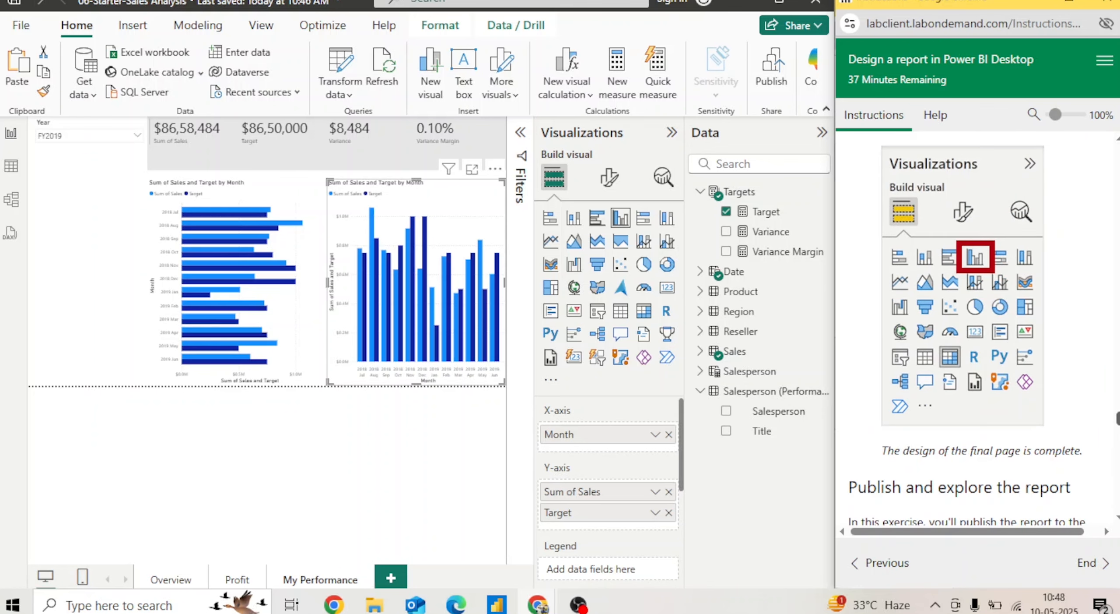
scroll(972, 324, "down", 4)
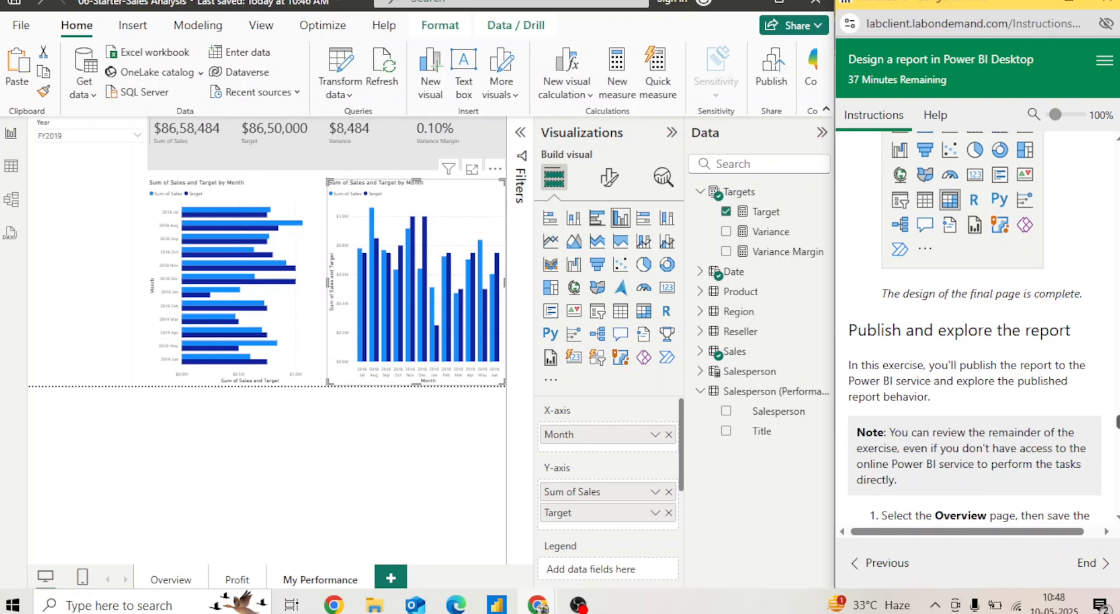
scroll(972, 324, "up", 1)
scroll(971, 324, "up", 1)
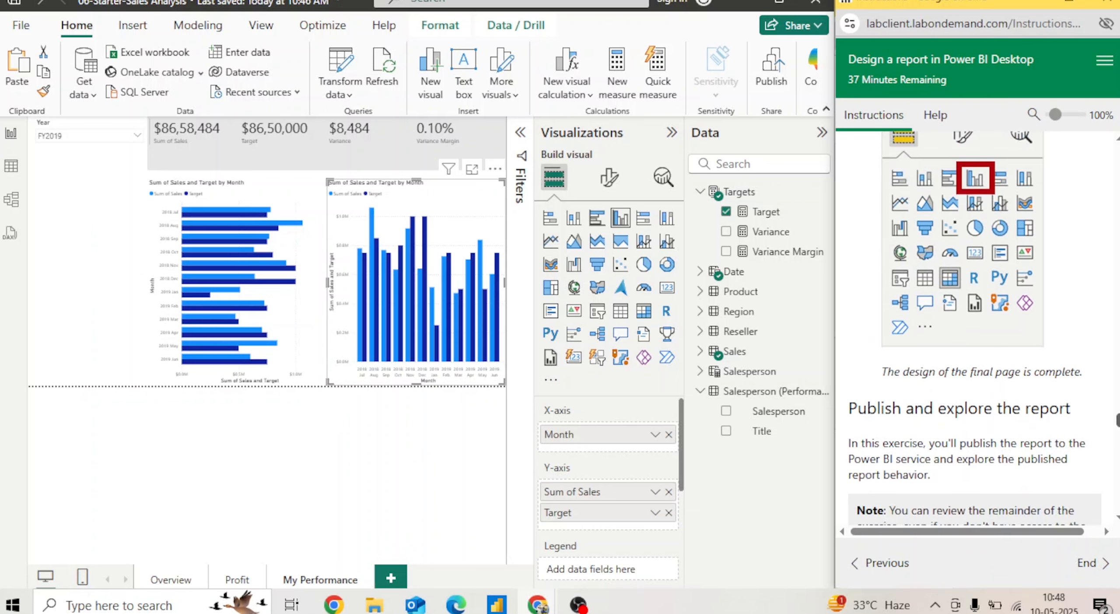
scroll(972, 324, "up", 10)
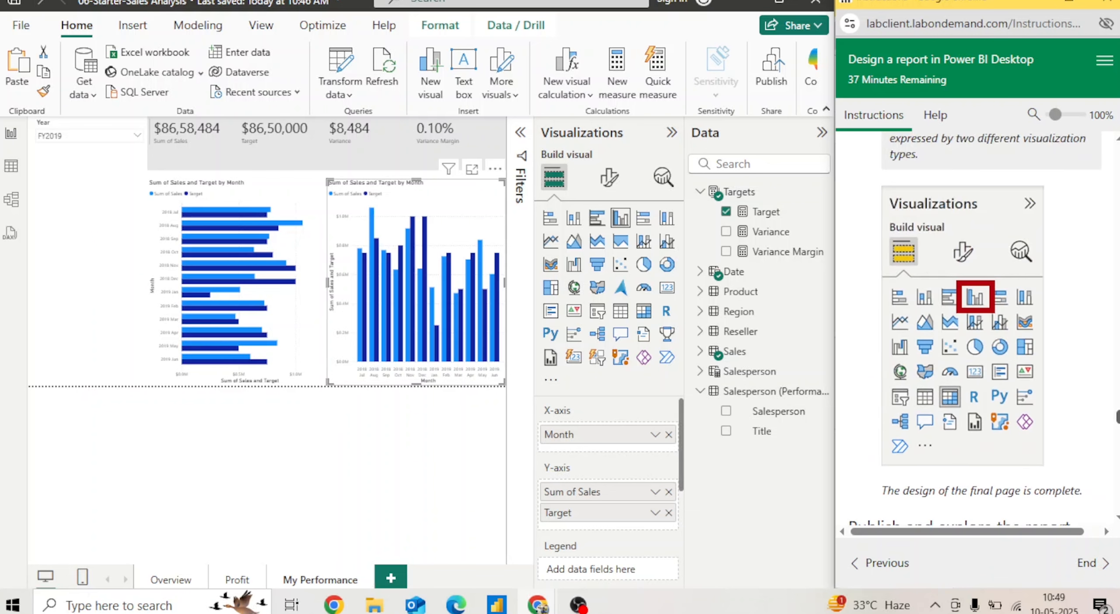
scroll(1102, 302, "up", 7)
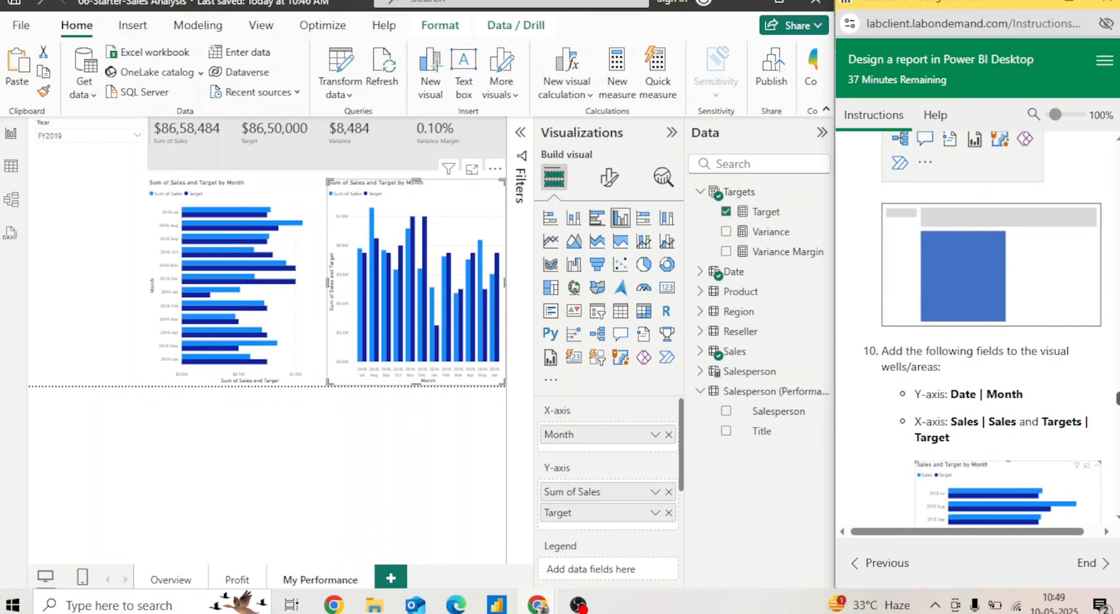
scroll(970, 323, "up", 10)
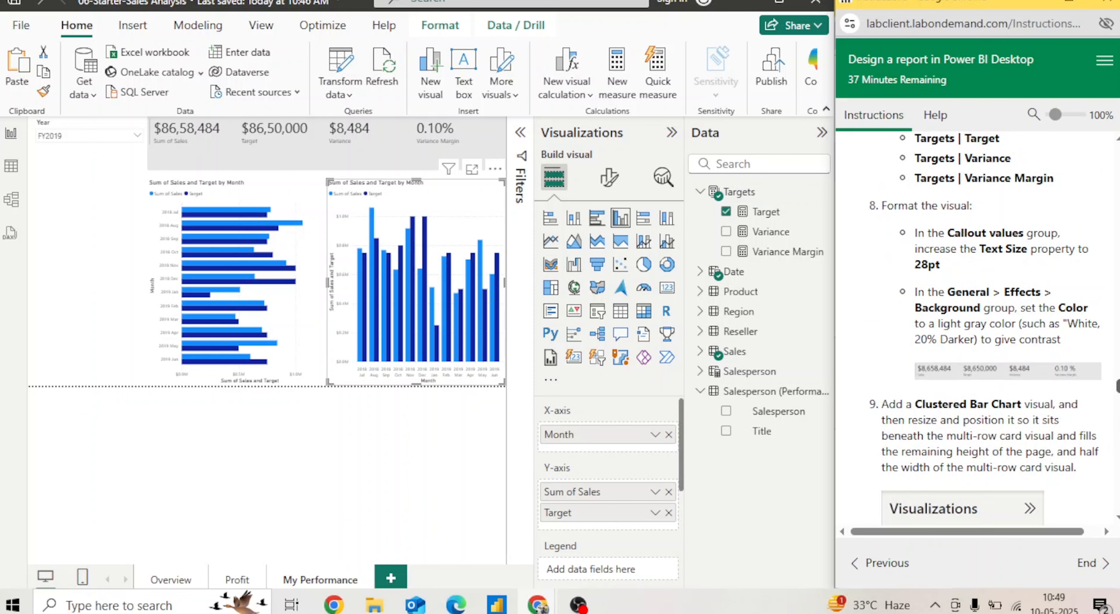
scroll(969, 324, "up", 2)
scroll(969, 324, "up", 2)
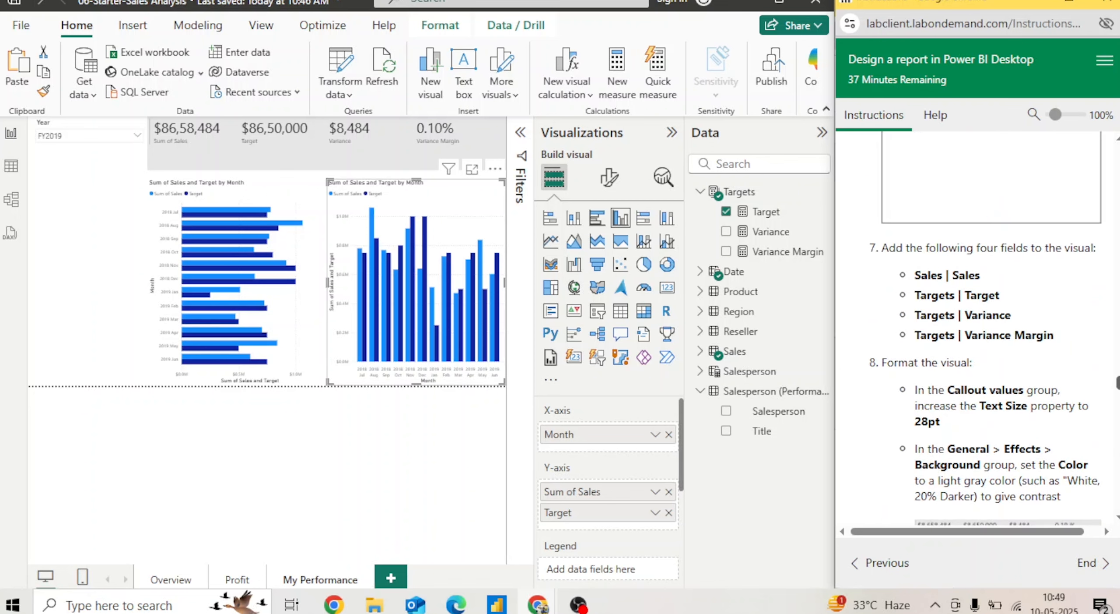
scroll(970, 324, "up", 5)
scroll(969, 324, "up", 1)
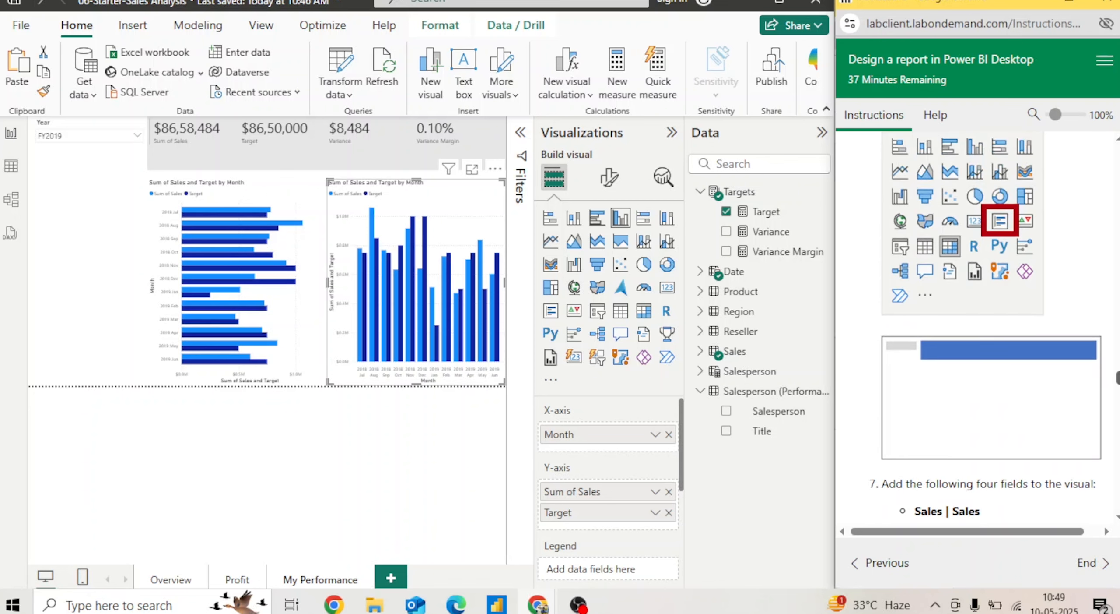